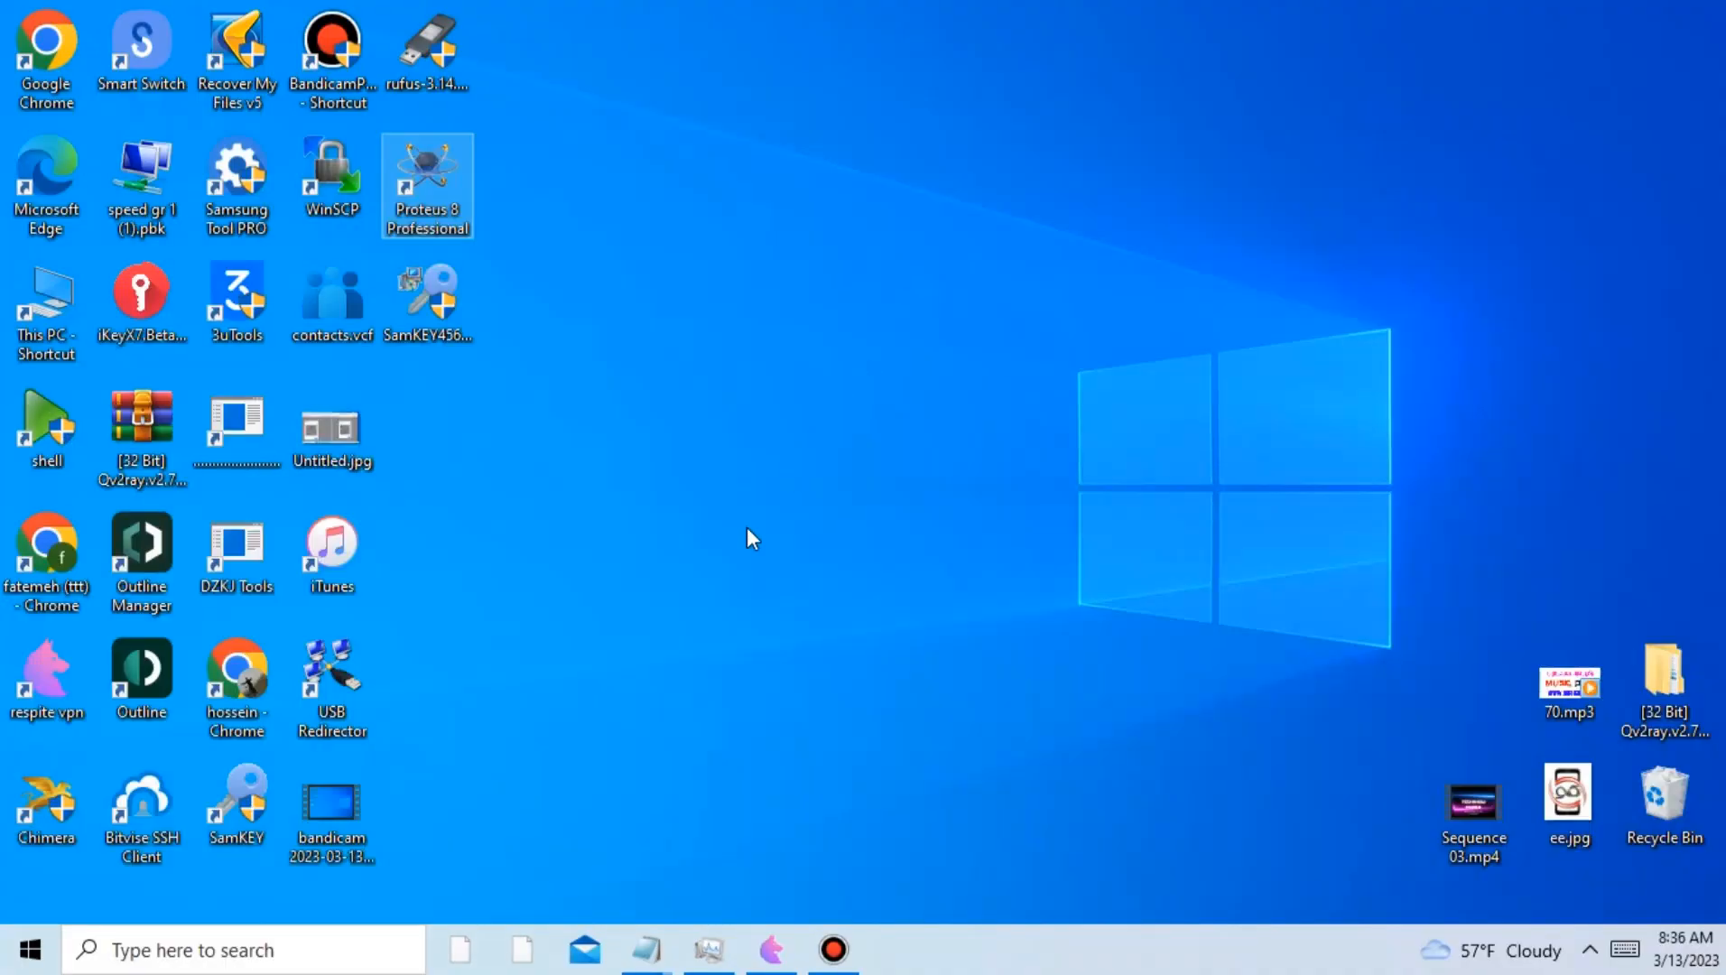
- Launch Proteus 8 Professional from the desktop and start a new project
click(680, 628)
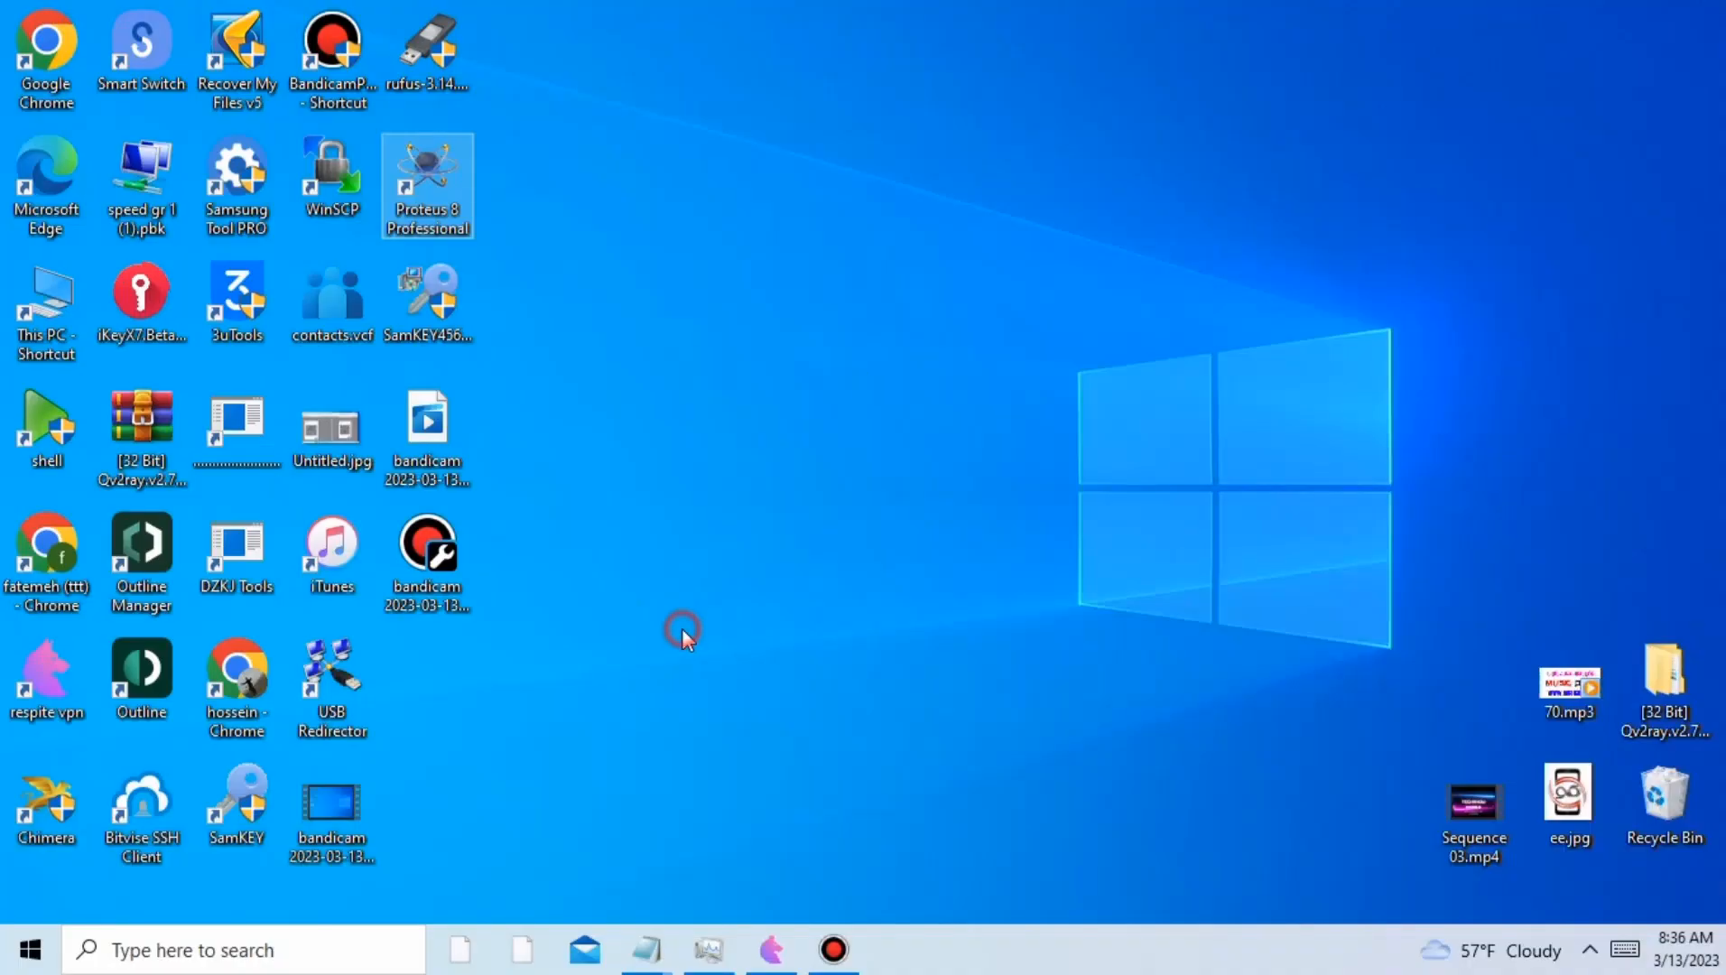
double_click(437, 193)
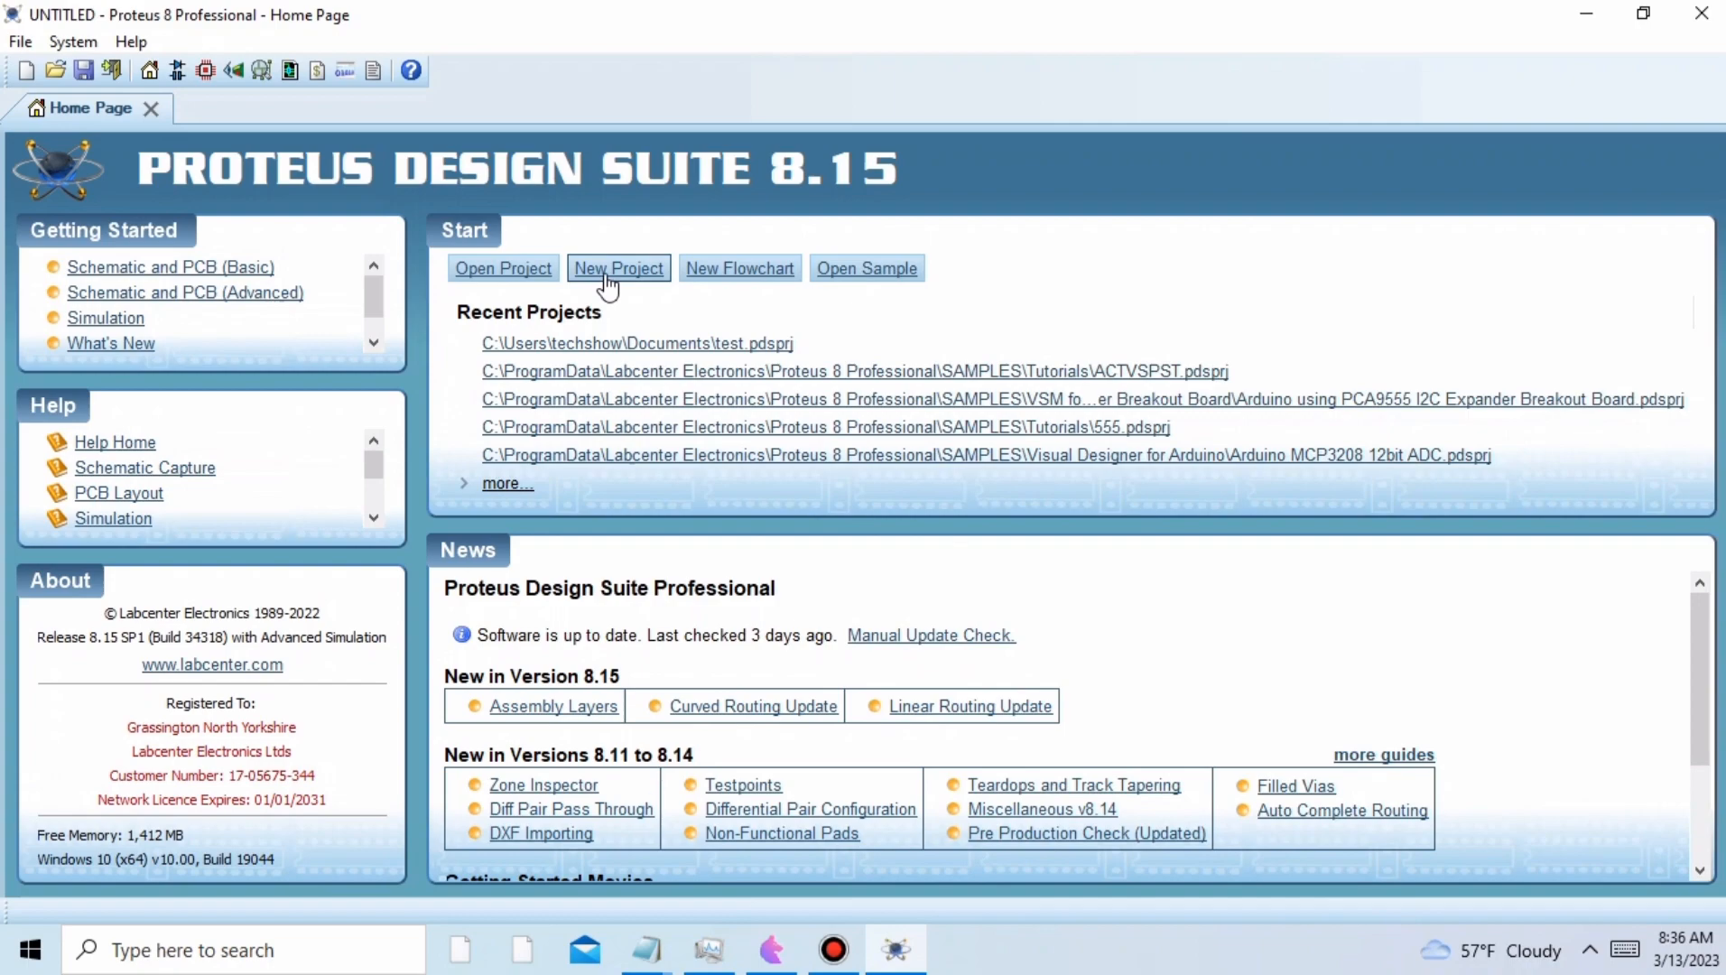
click(608, 285)
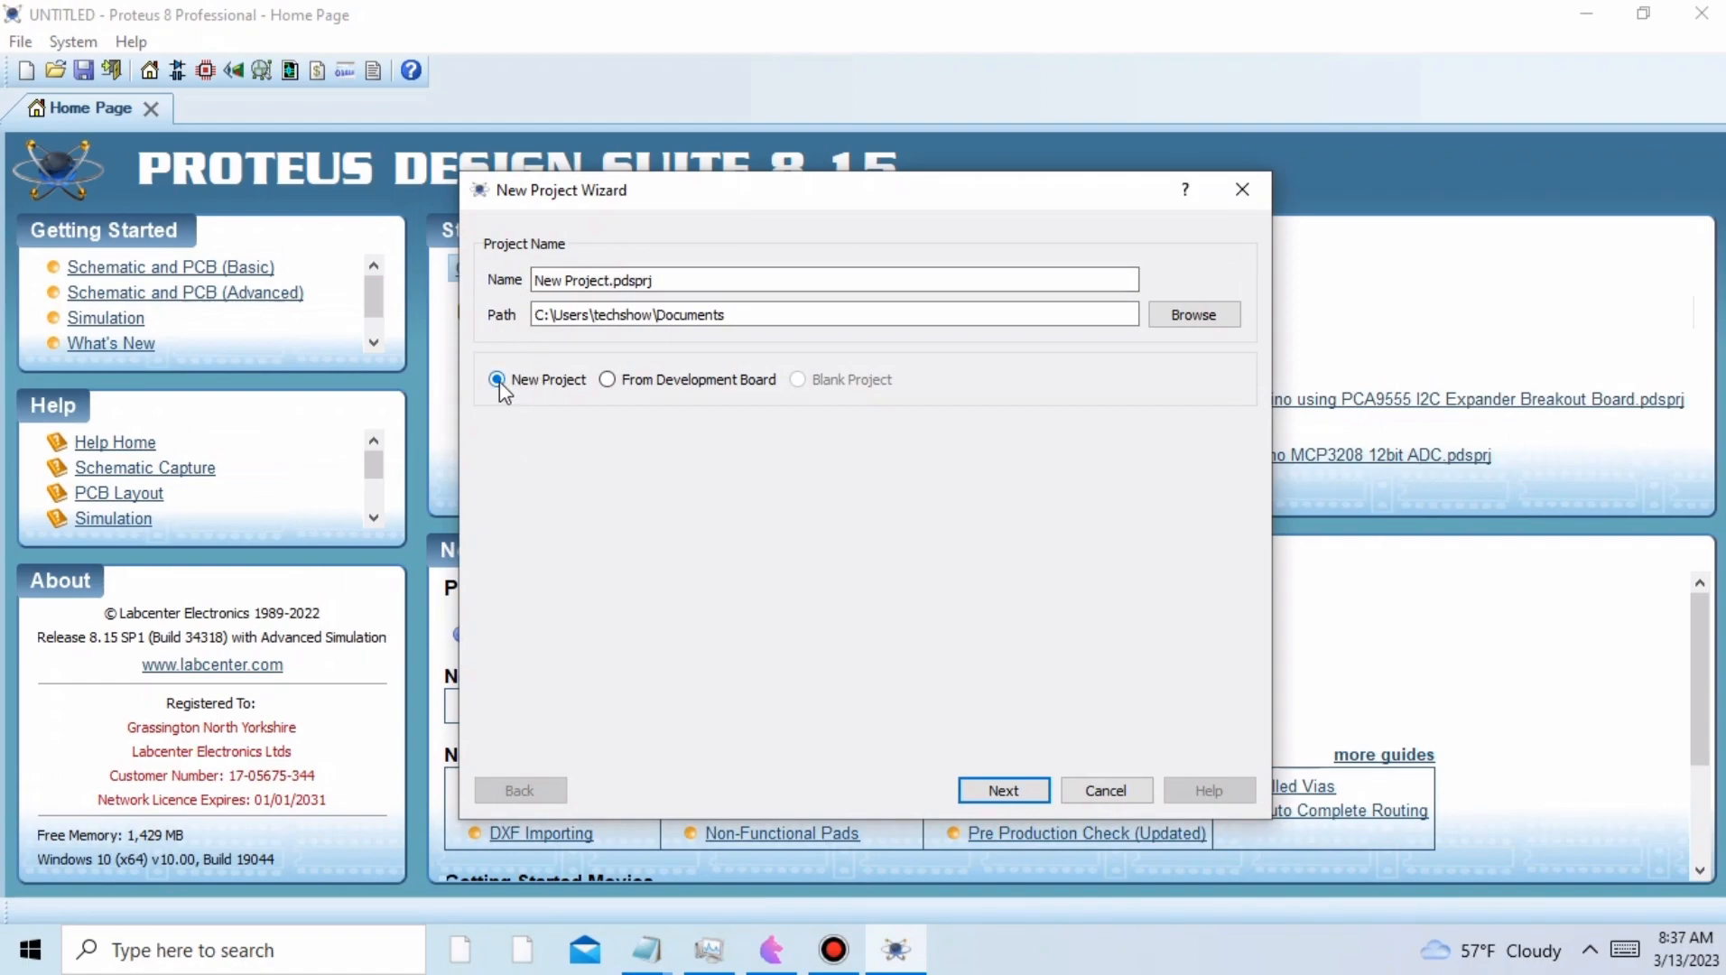
- Name the project test2 instead of replacing the existing one, keep the New Project type, and continue to the schematic templates
click(1004, 792)
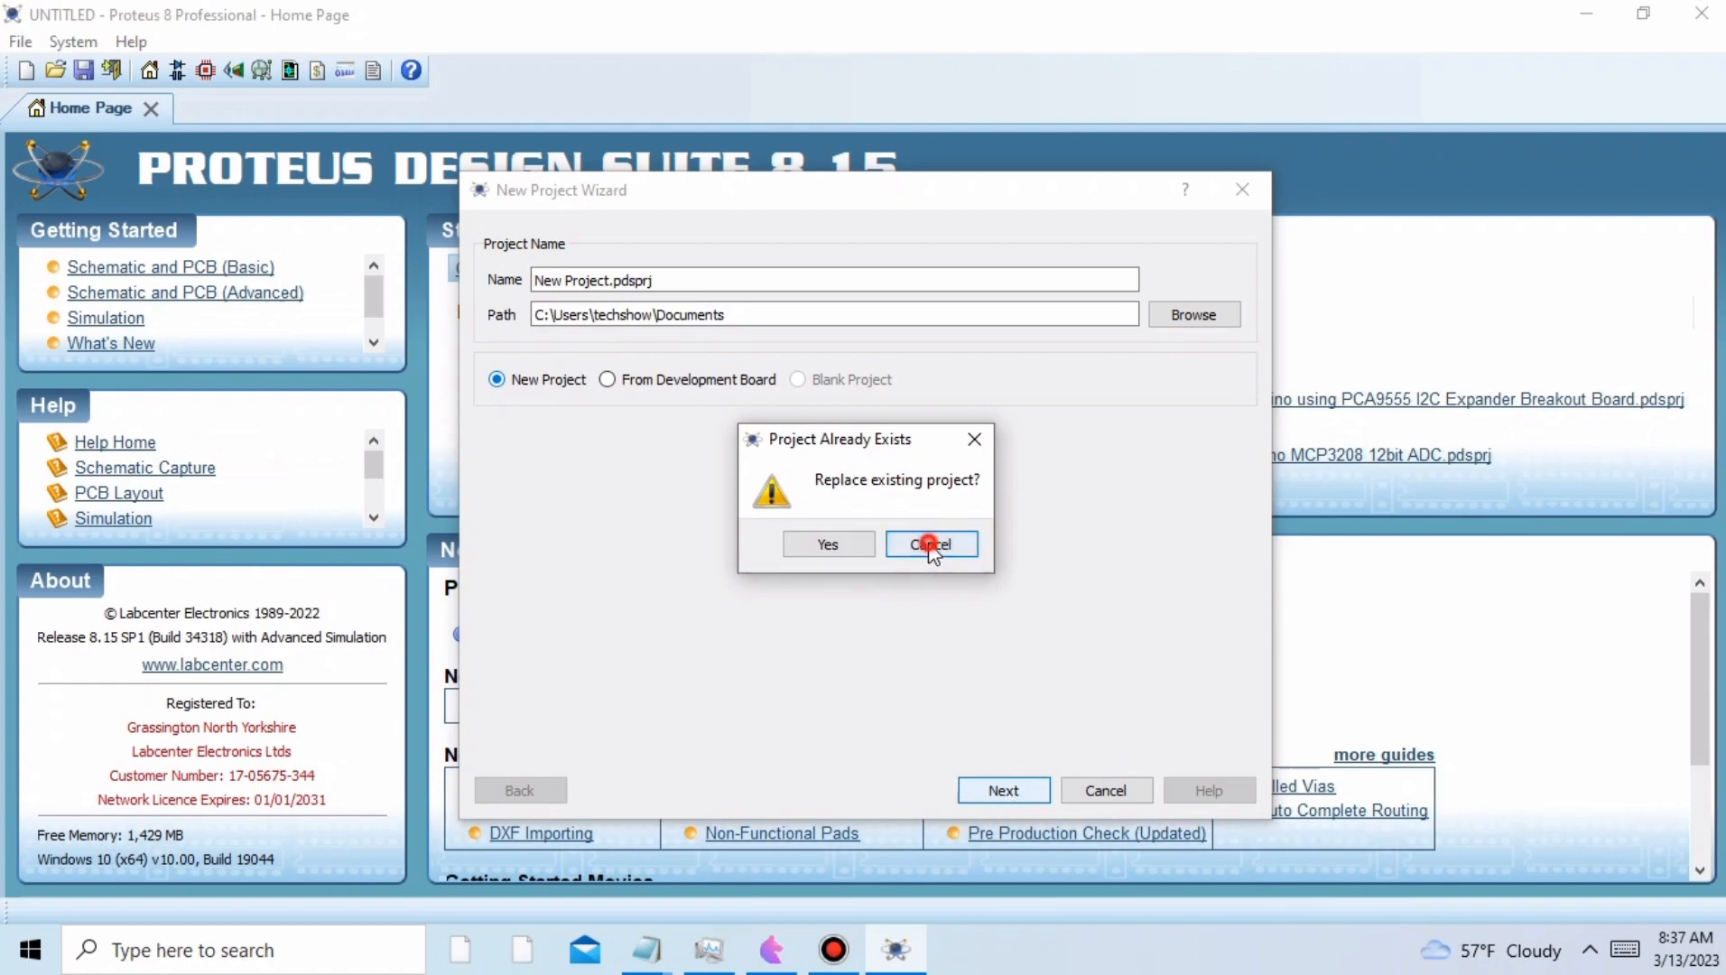
click(930, 544)
double_click(621, 288)
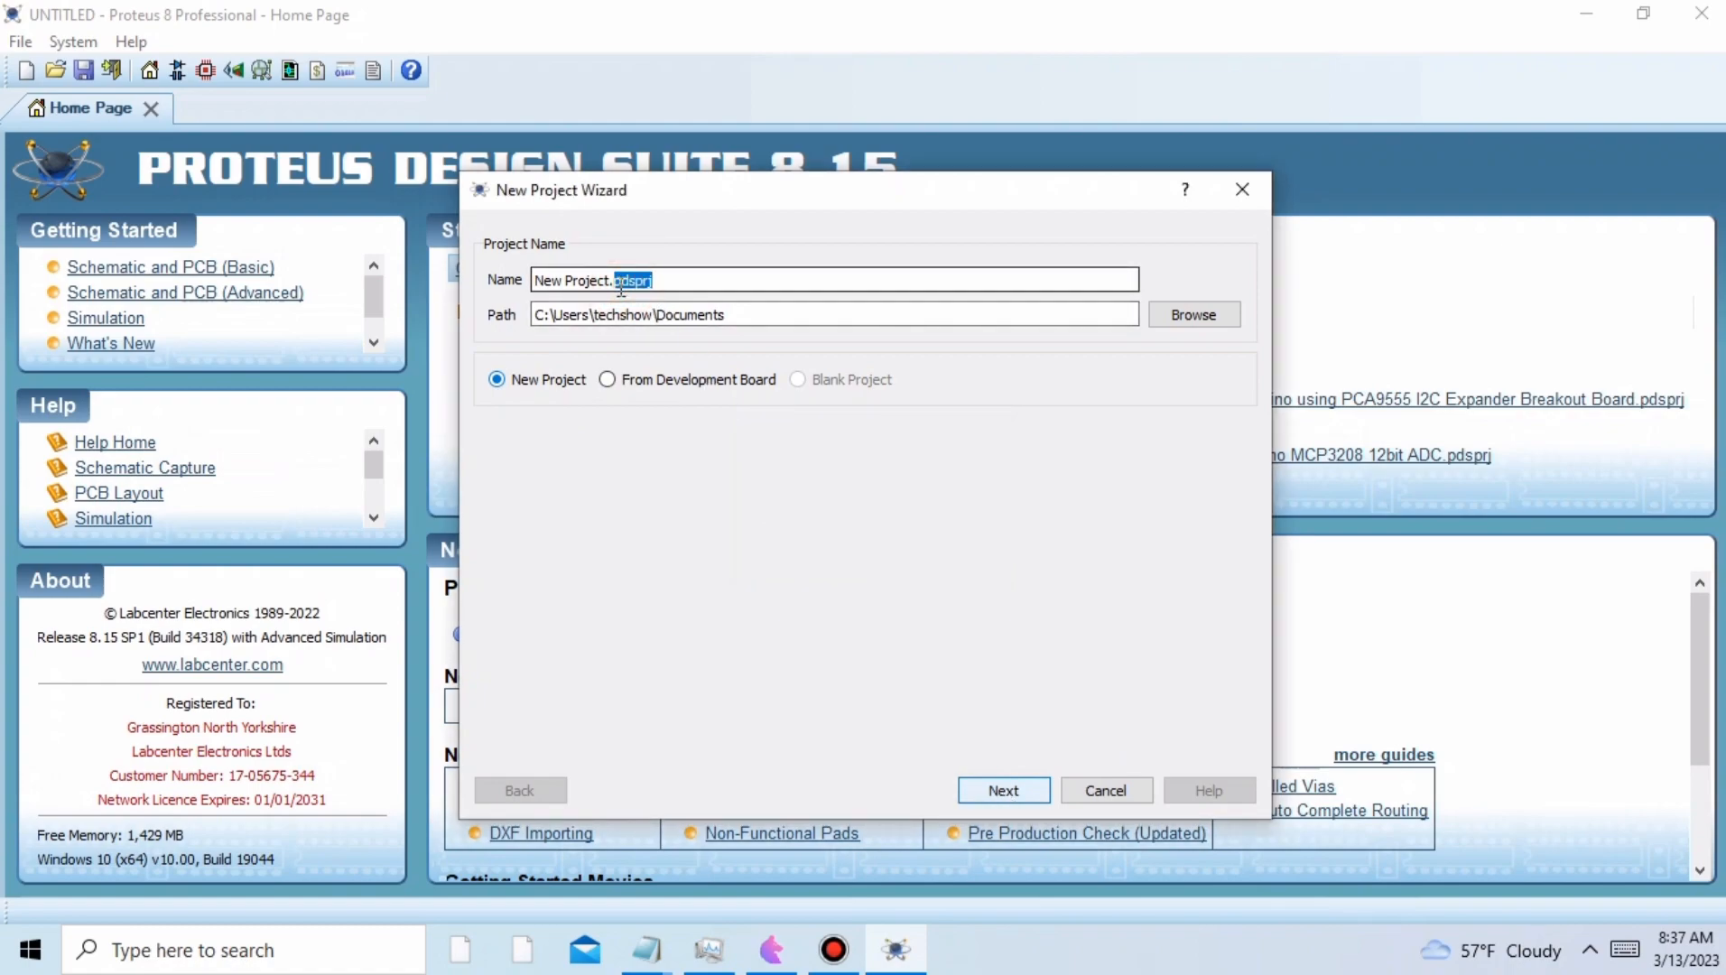
drag(694, 282, 491, 287)
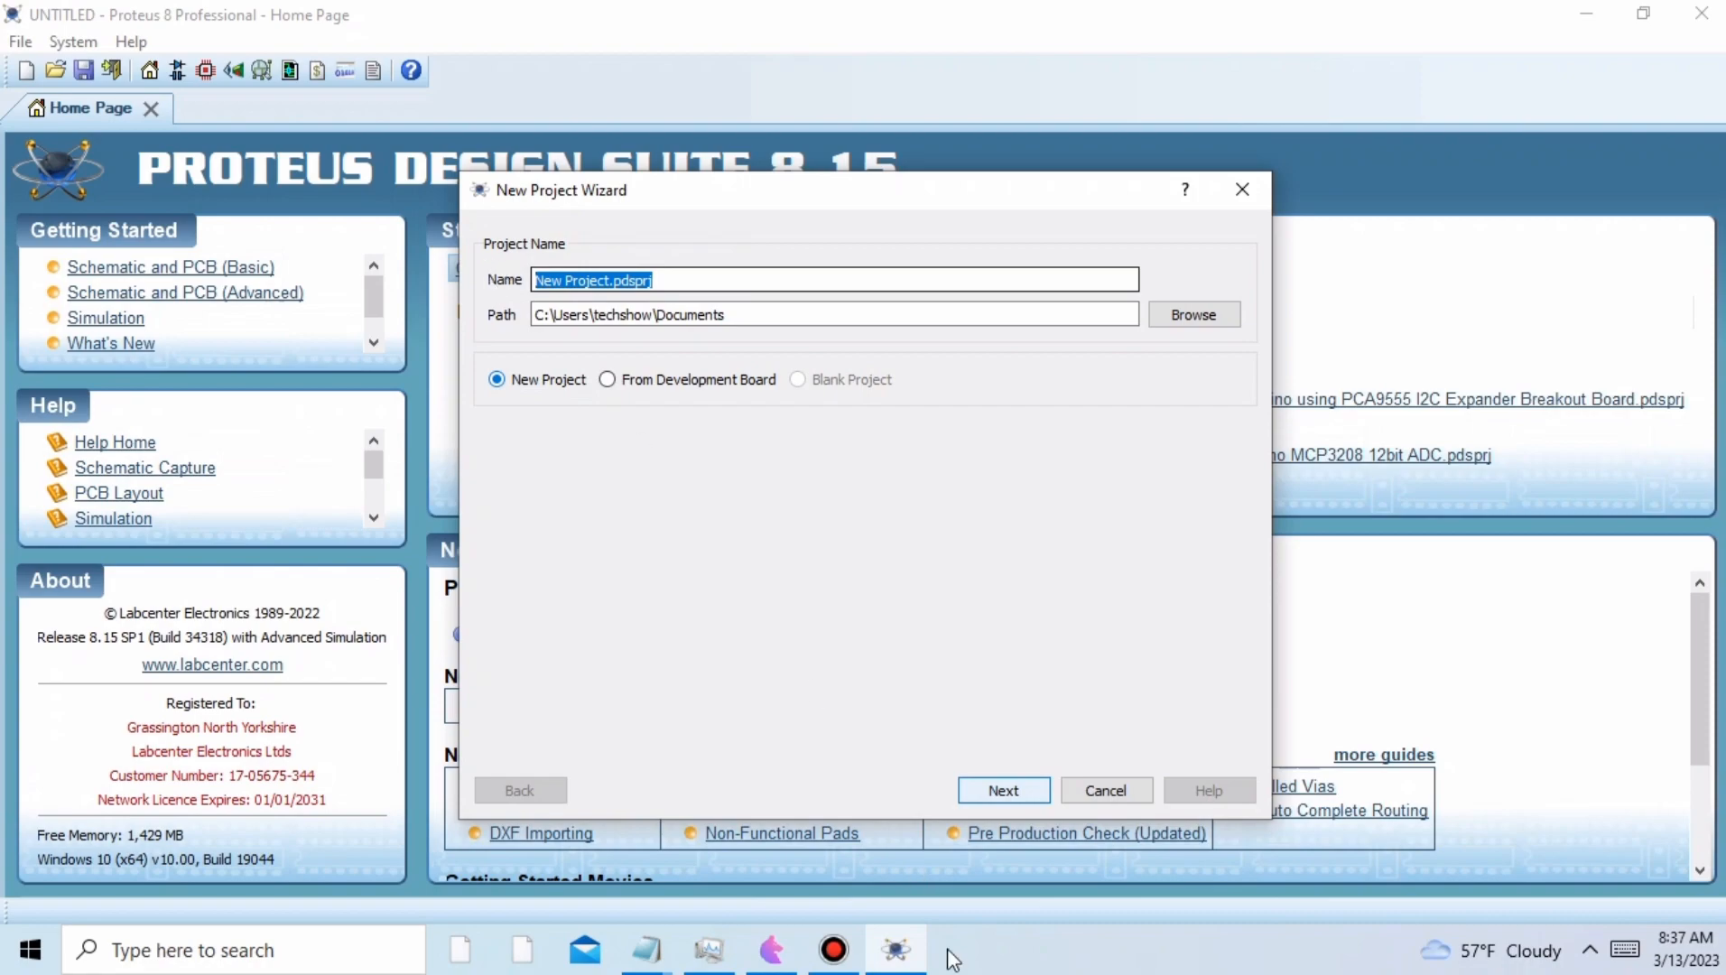
click(1622, 951)
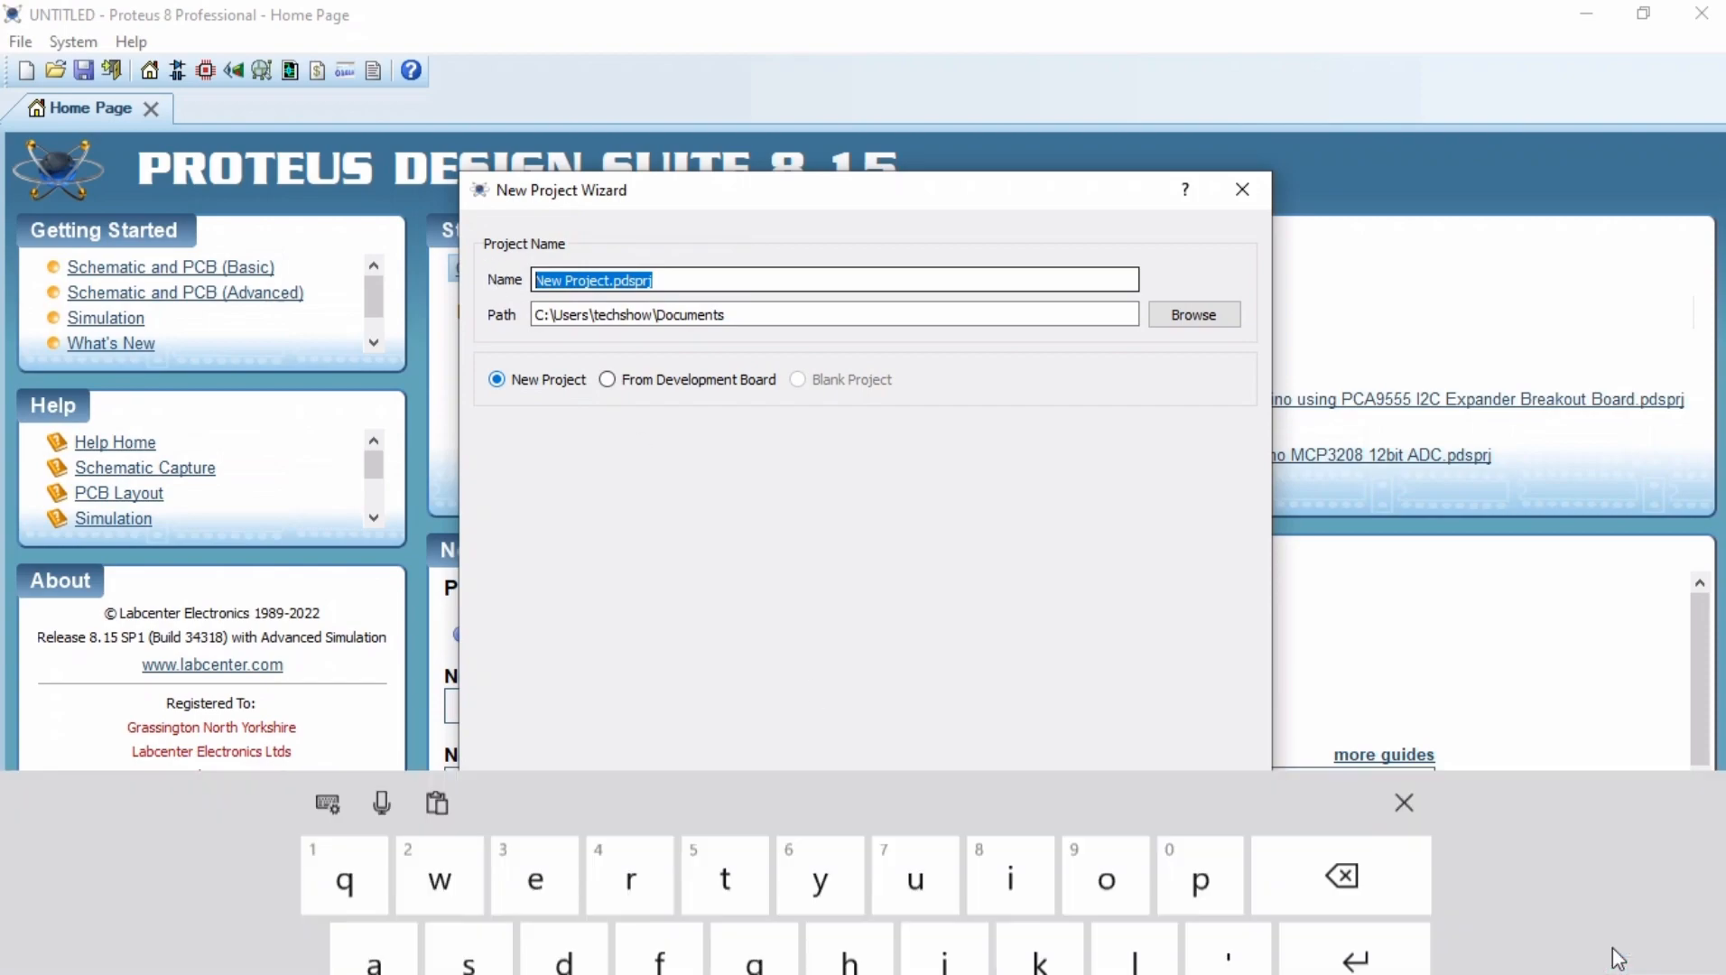
click(729, 670)
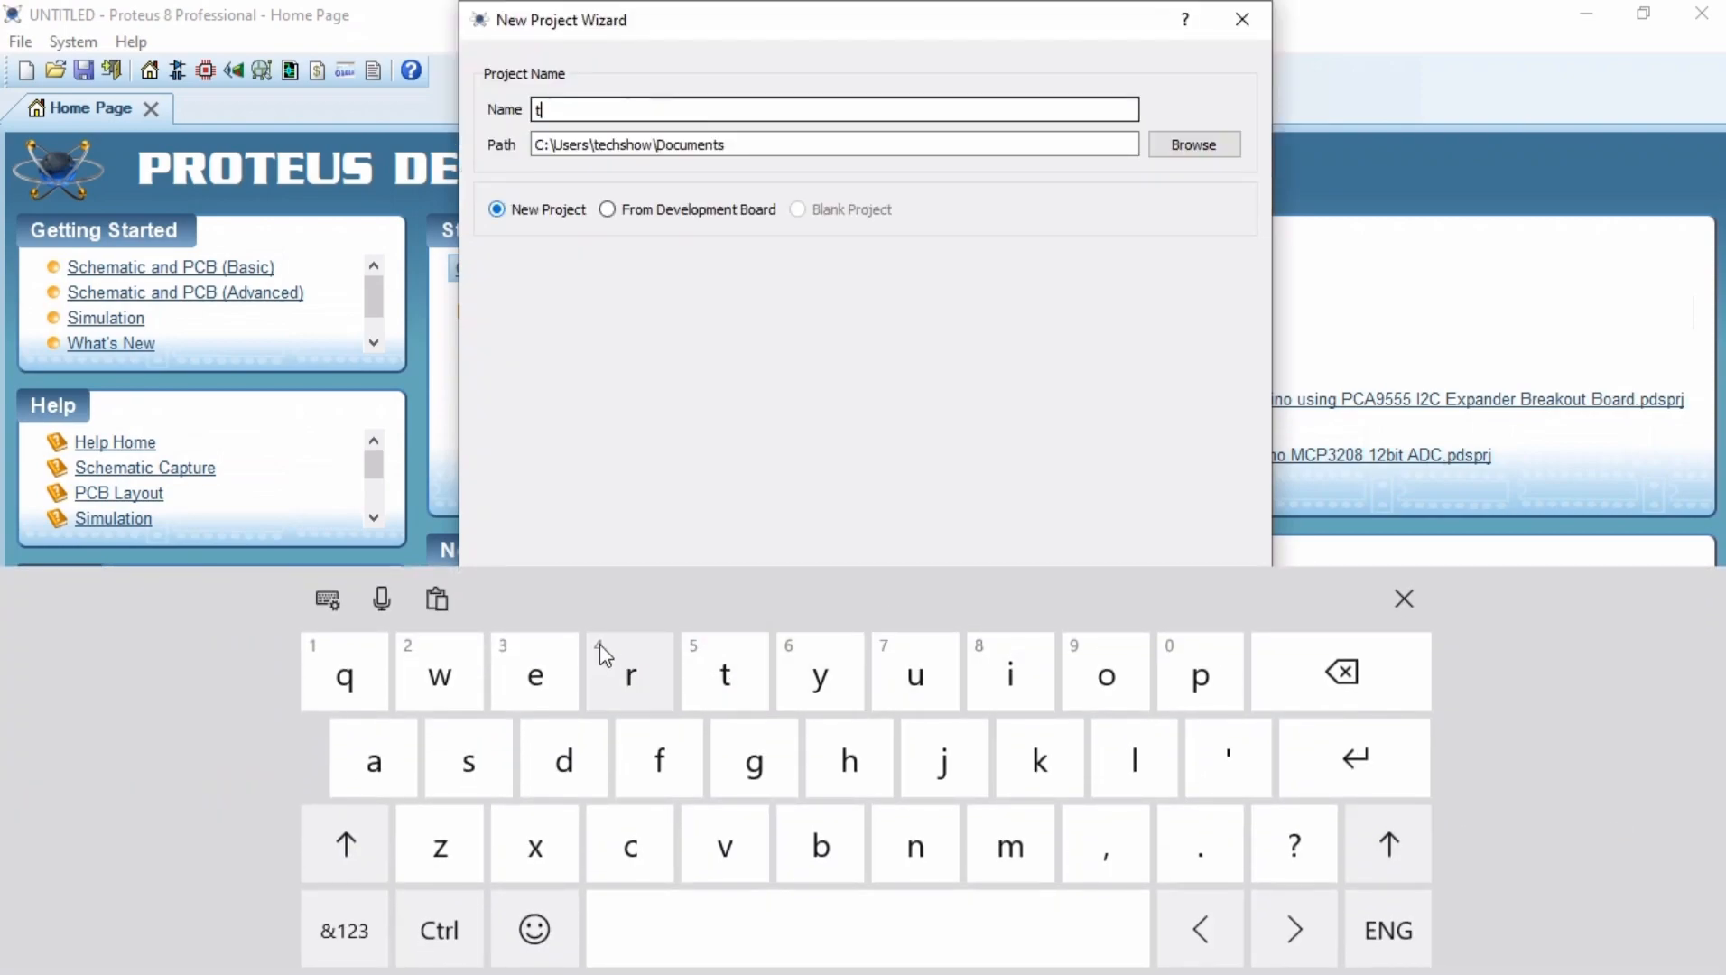
click(538, 664)
click(471, 761)
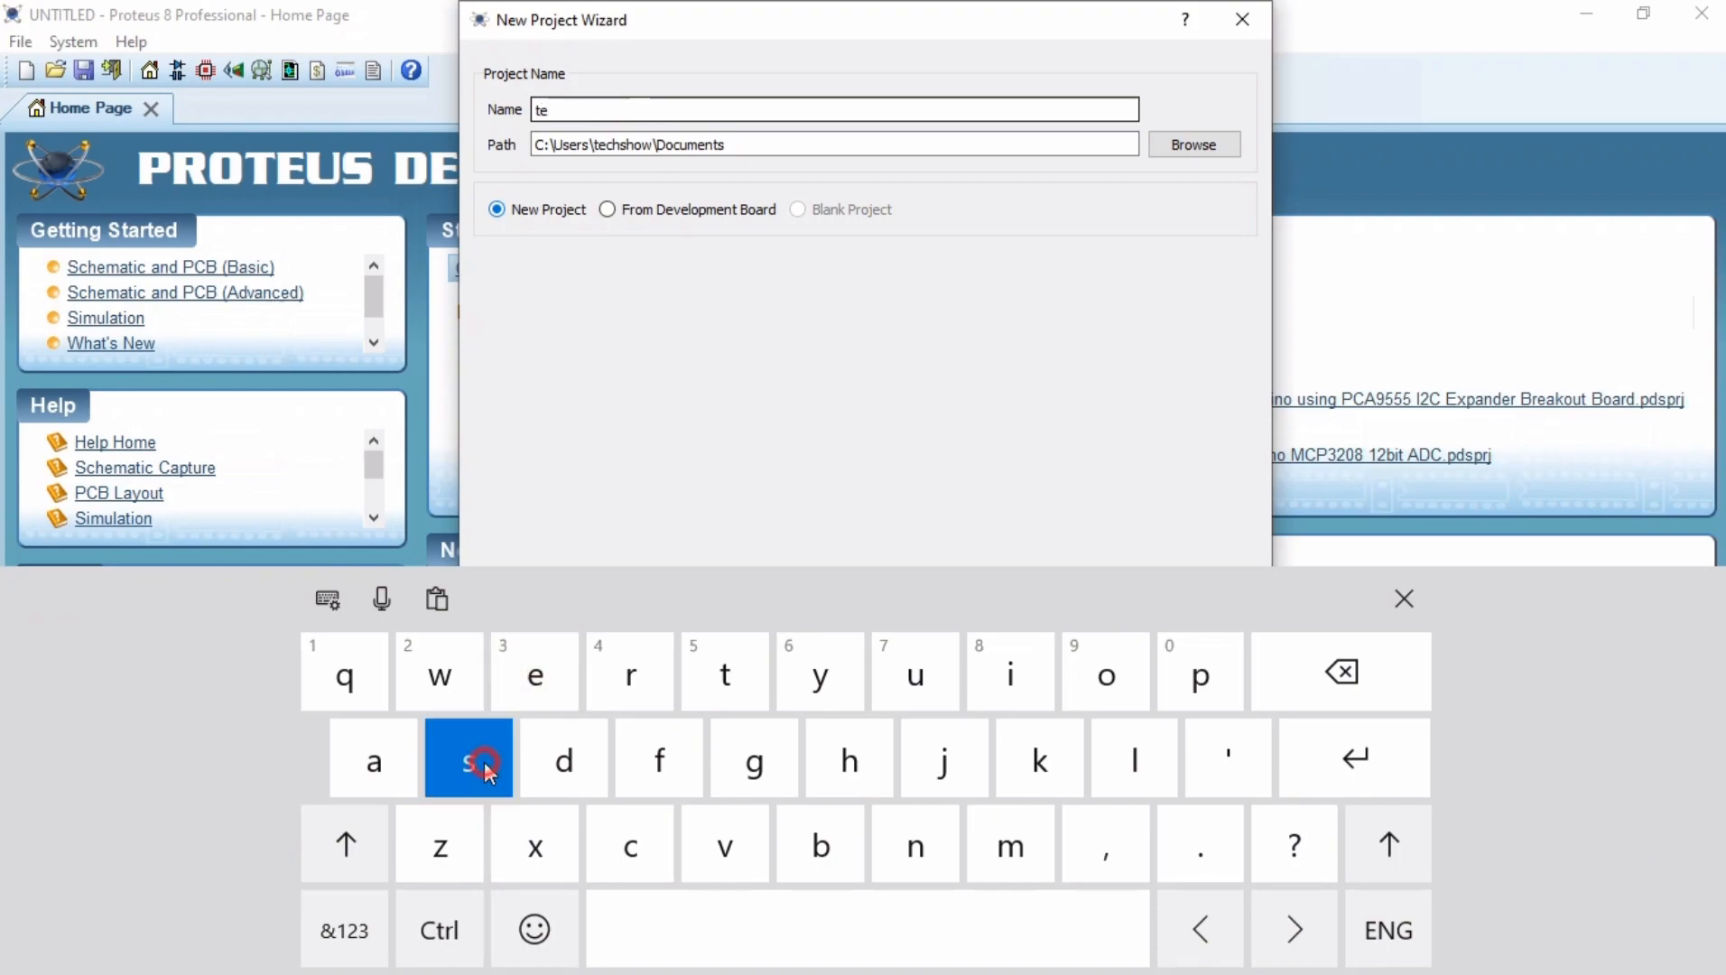
click(722, 672)
click(355, 930)
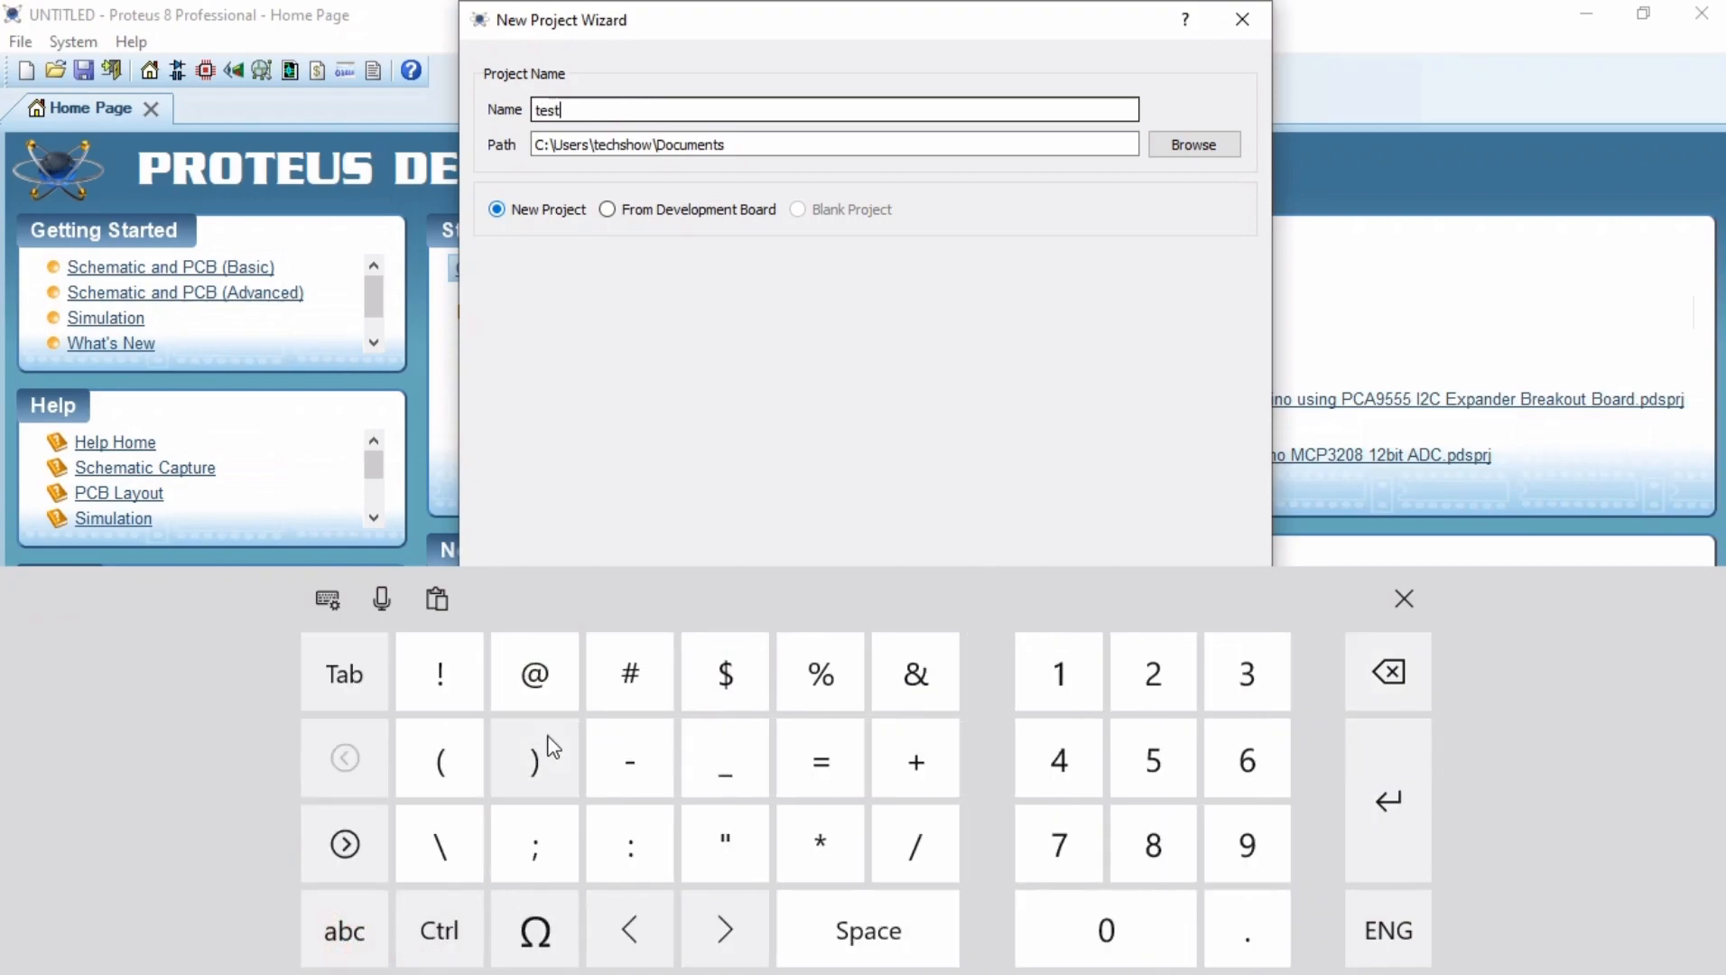
click(1137, 675)
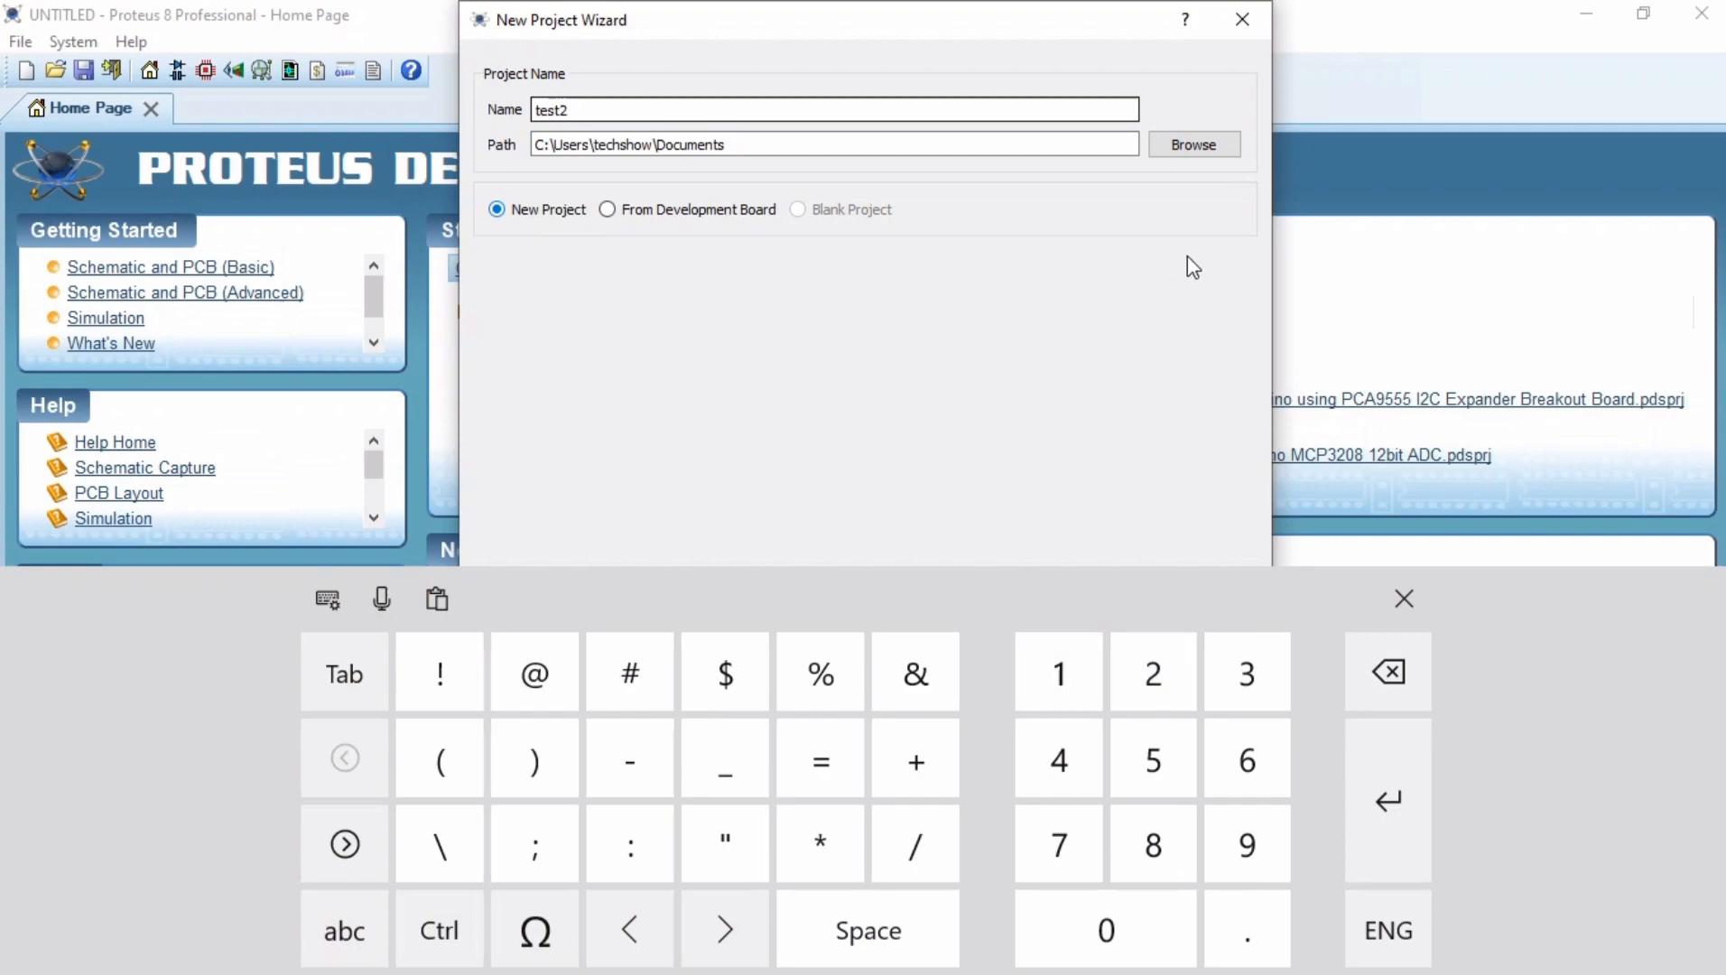
click(1408, 598)
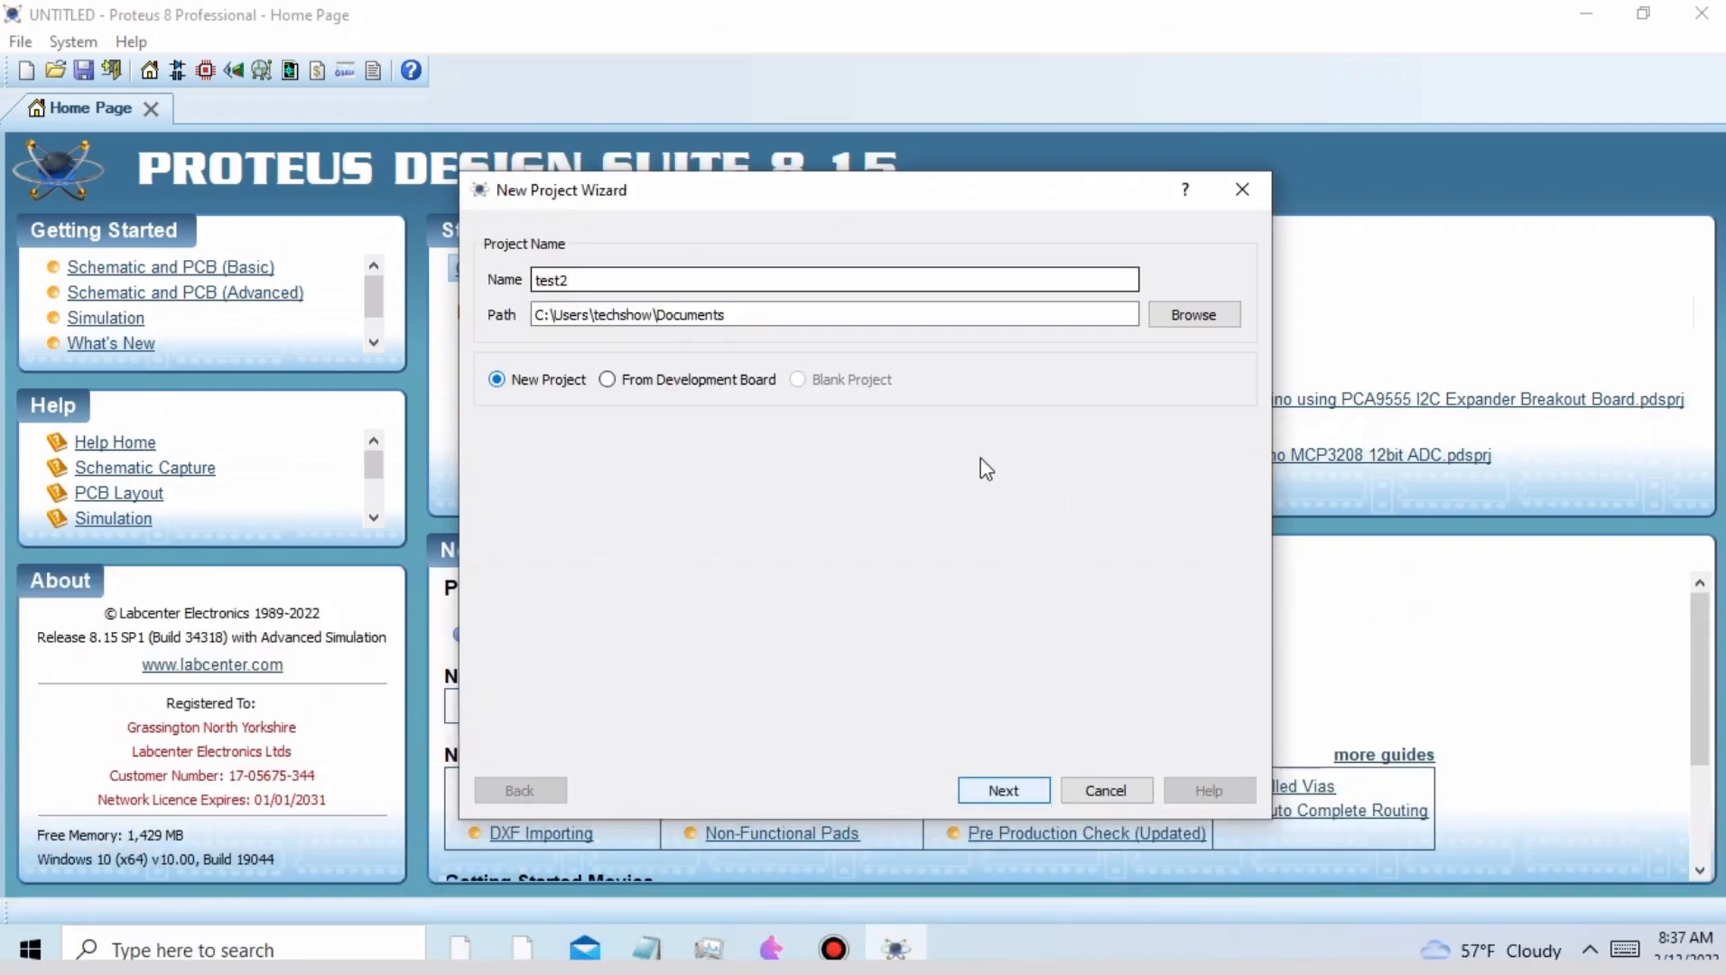
click(998, 788)
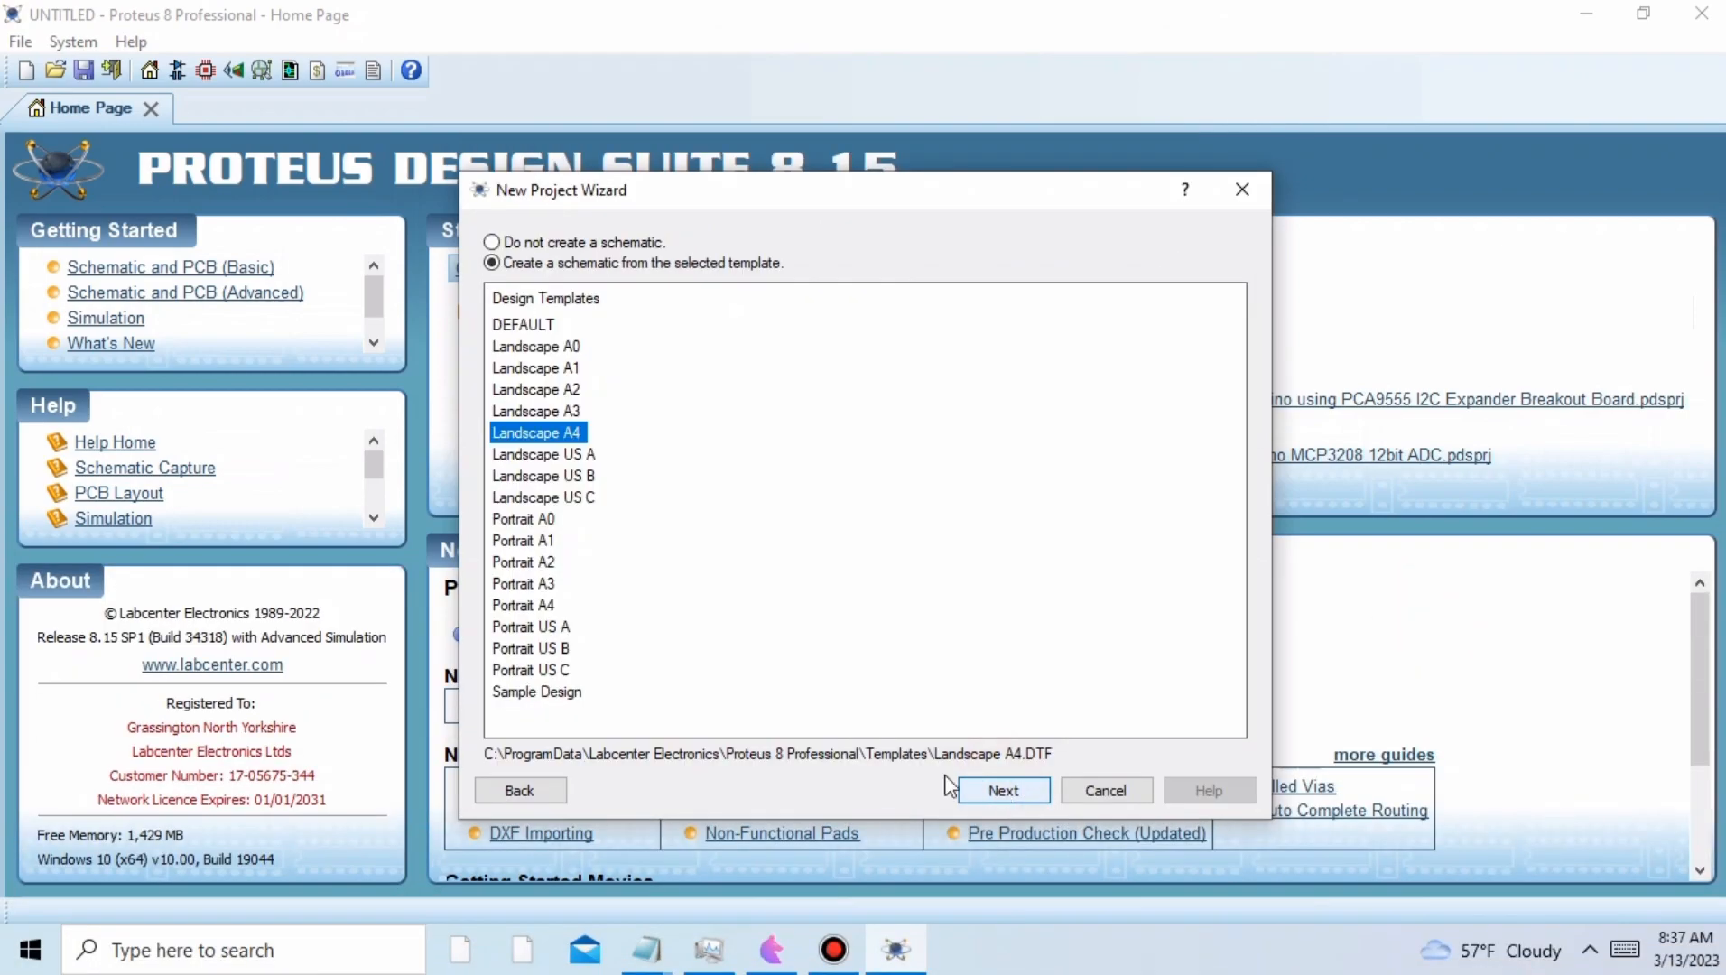
- Create the schematic from the Landscape A4 design template
click(520, 325)
click(529, 346)
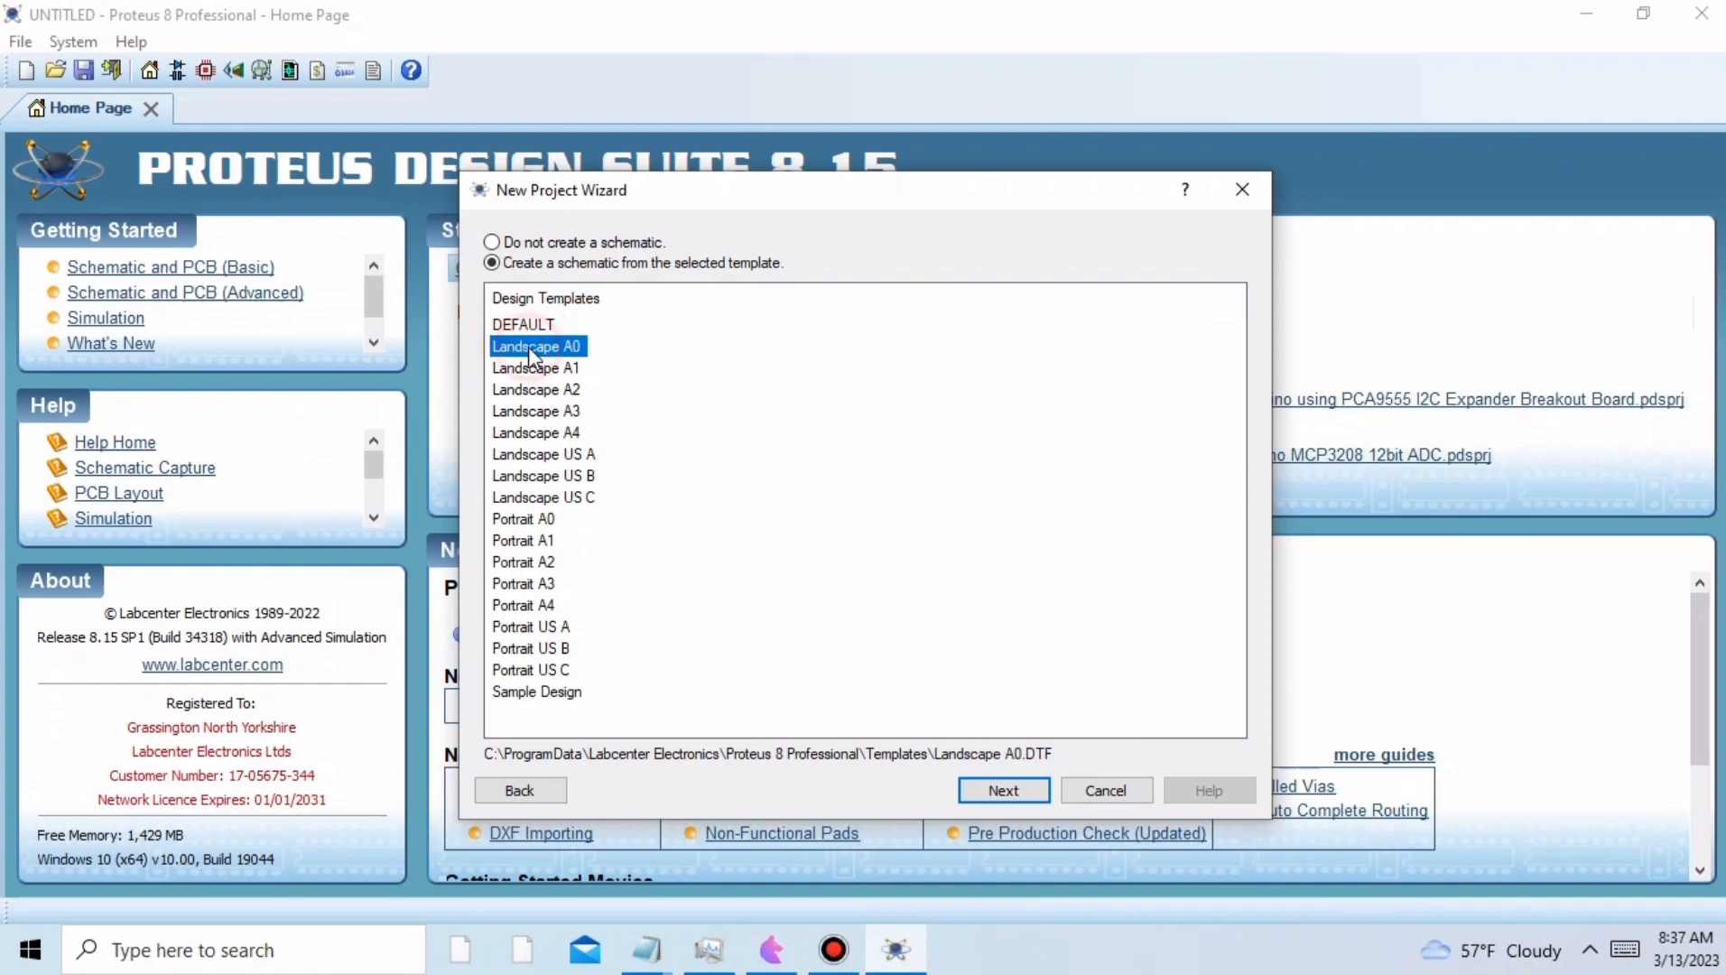
click(540, 412)
click(542, 434)
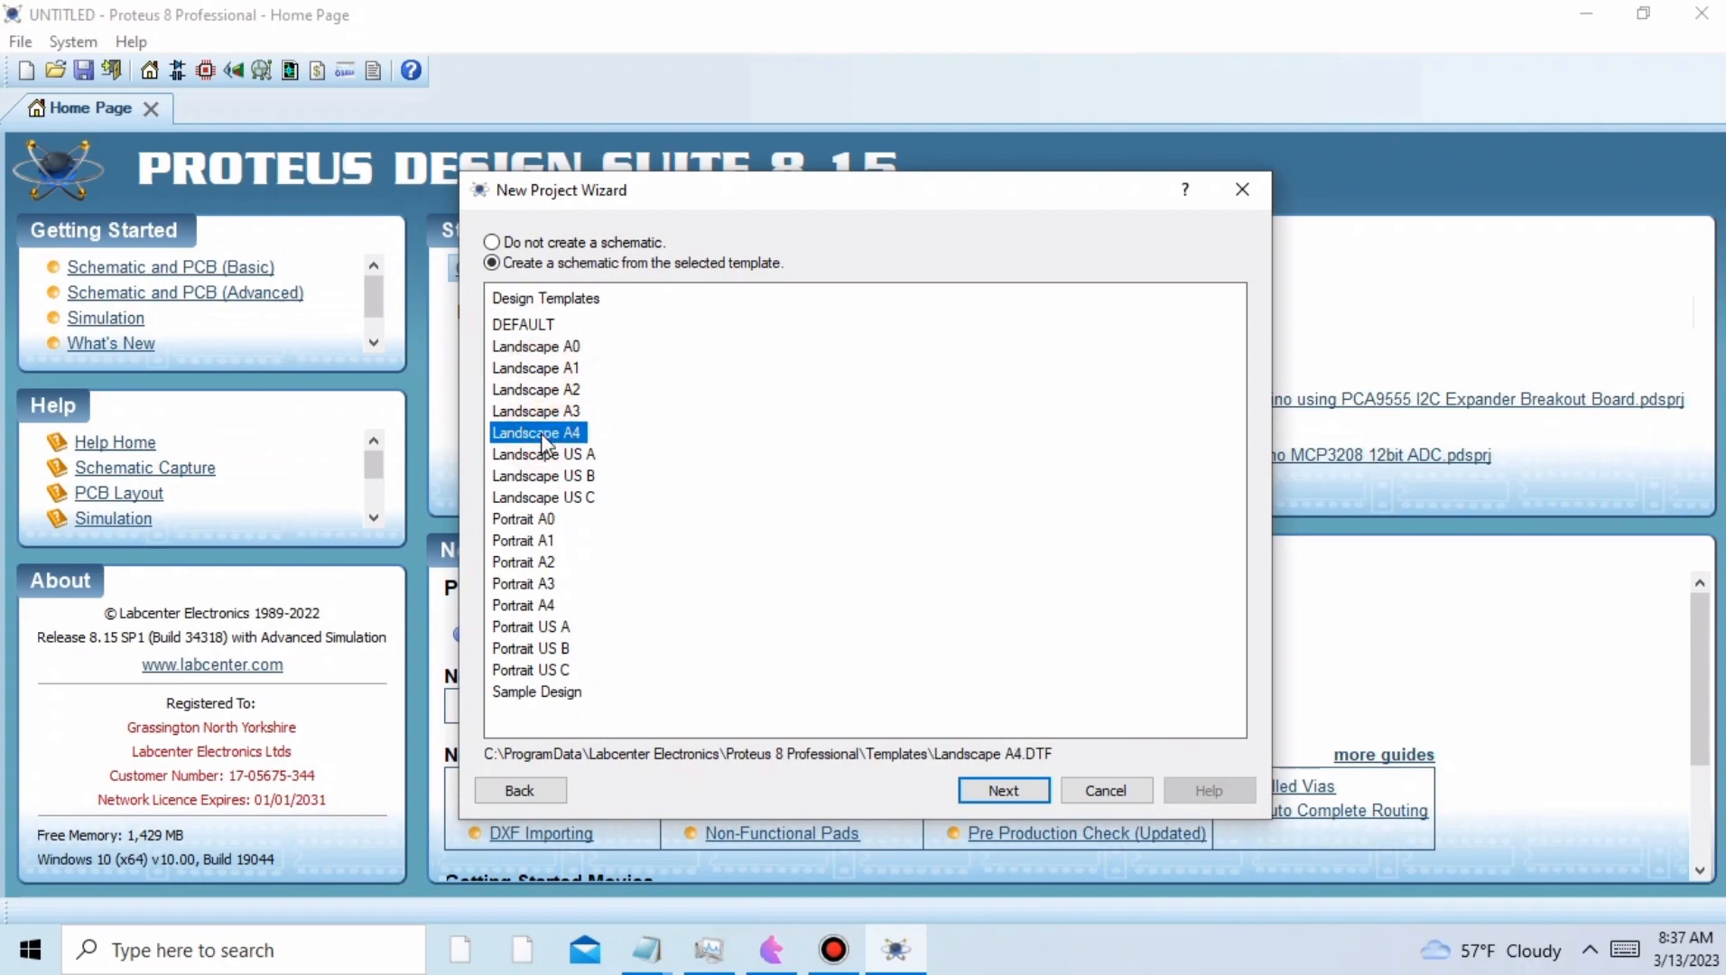
click(1021, 798)
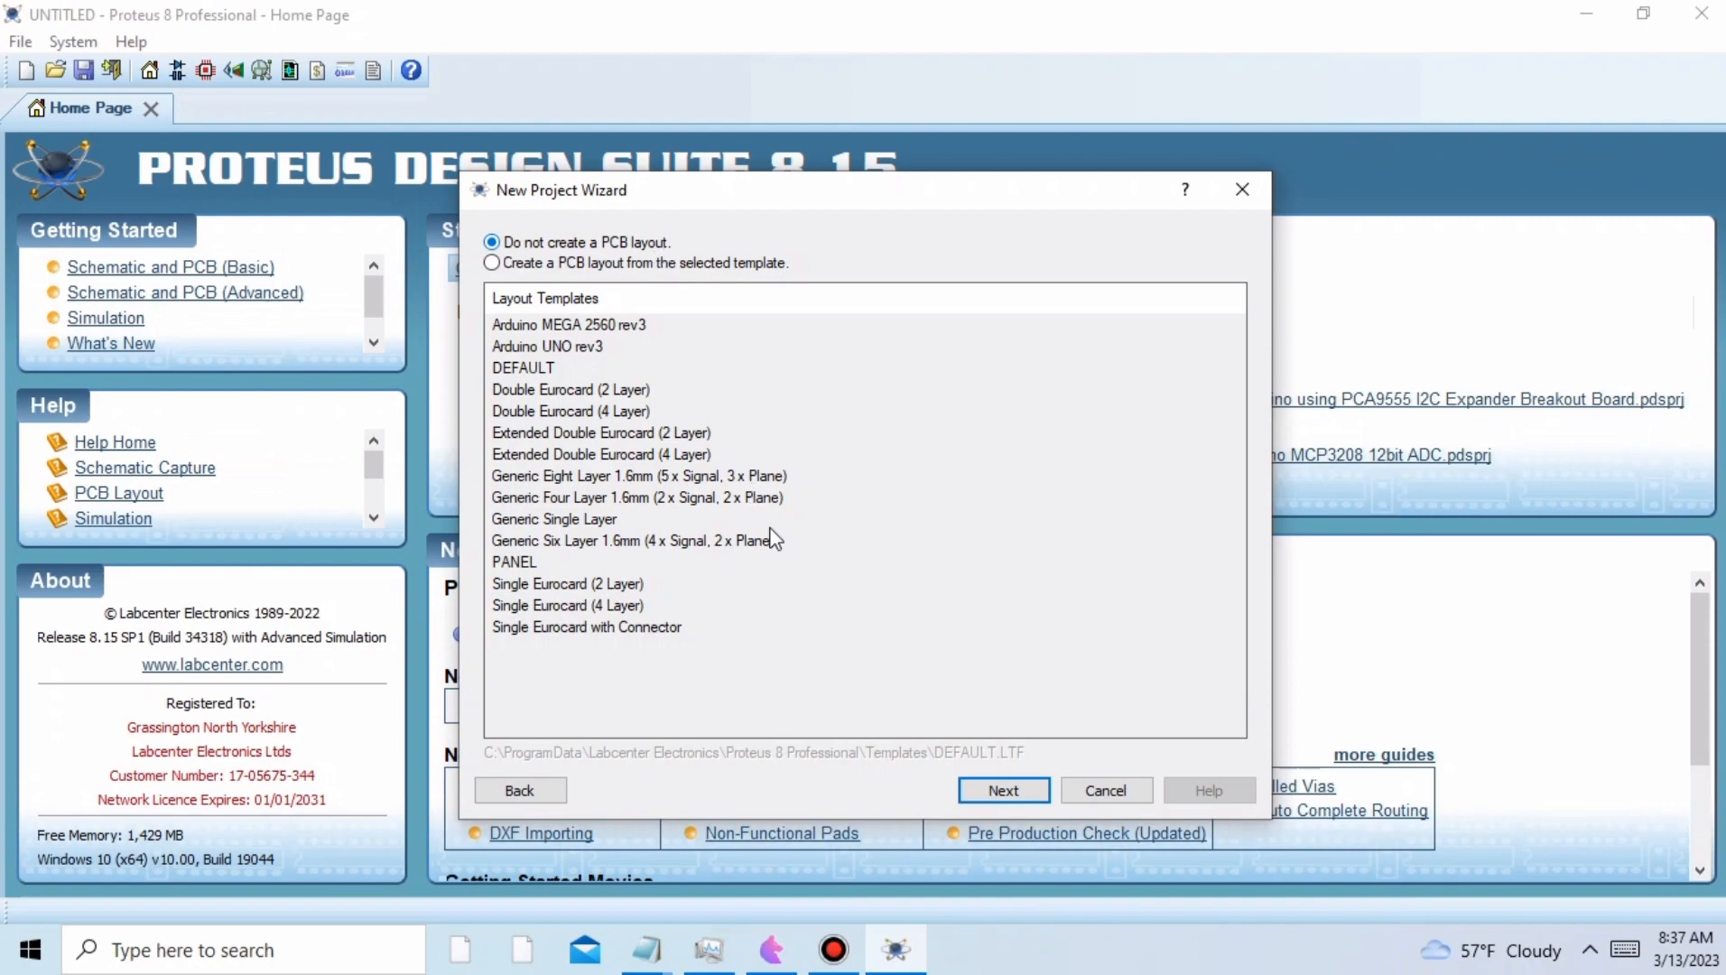
- Finish creating the project with no PCB layout and no firmware project
click(1006, 792)
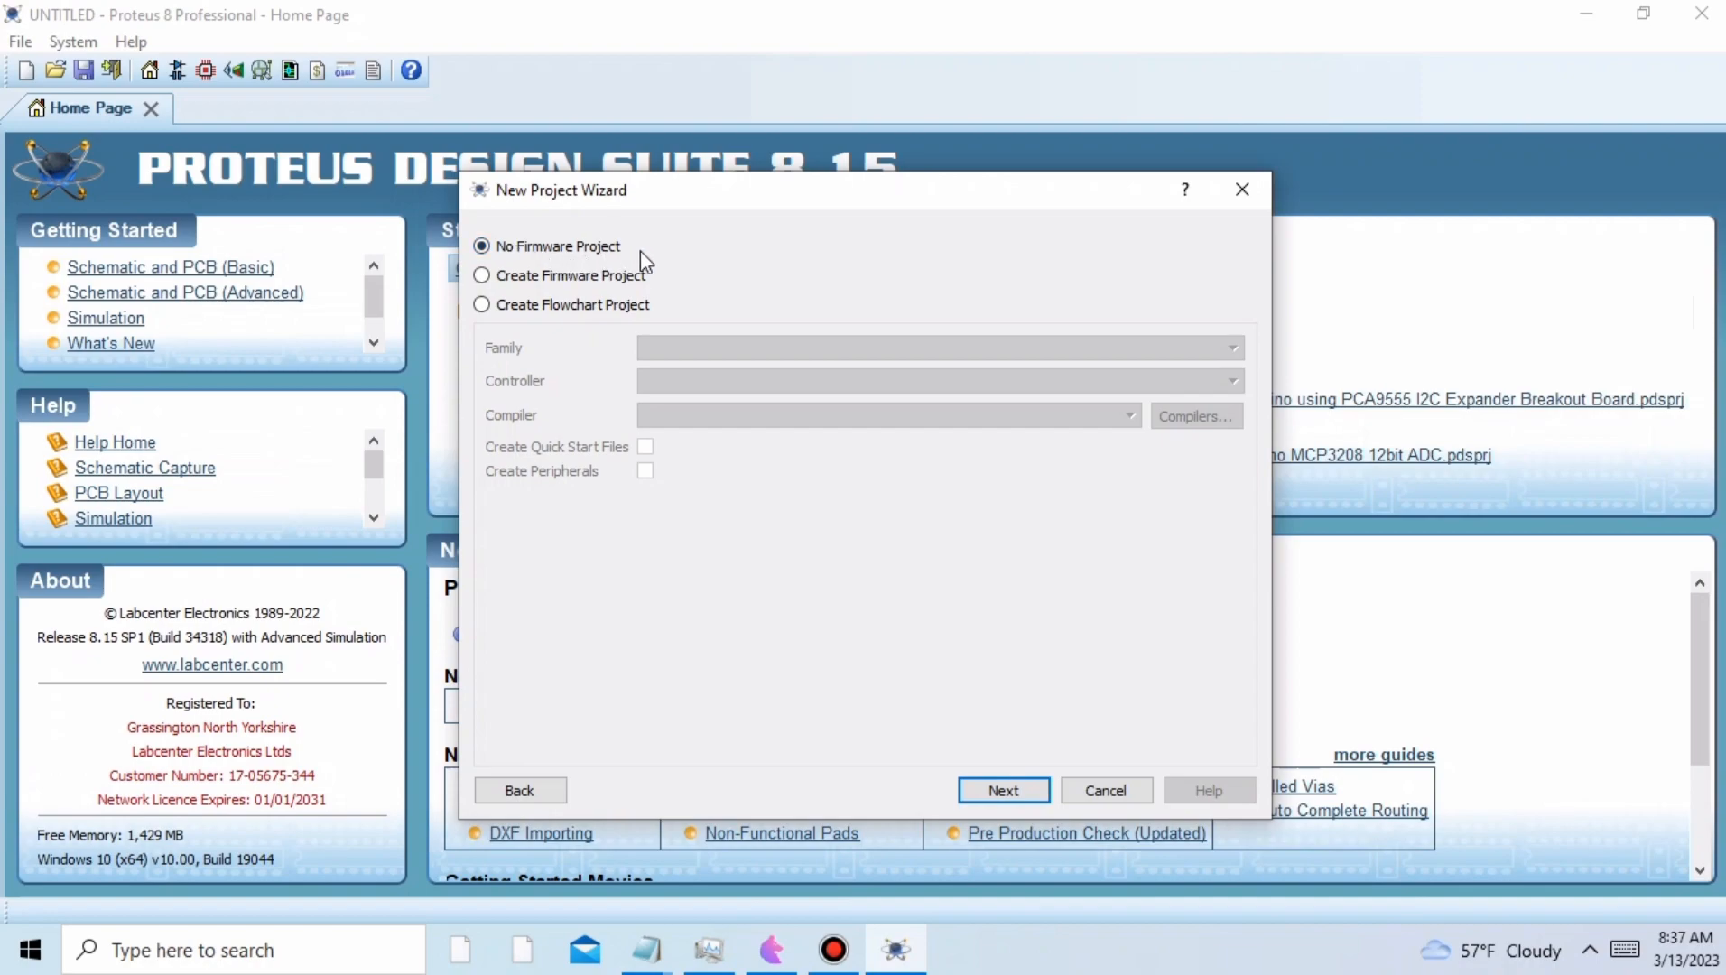
click(1018, 793)
click(1018, 792)
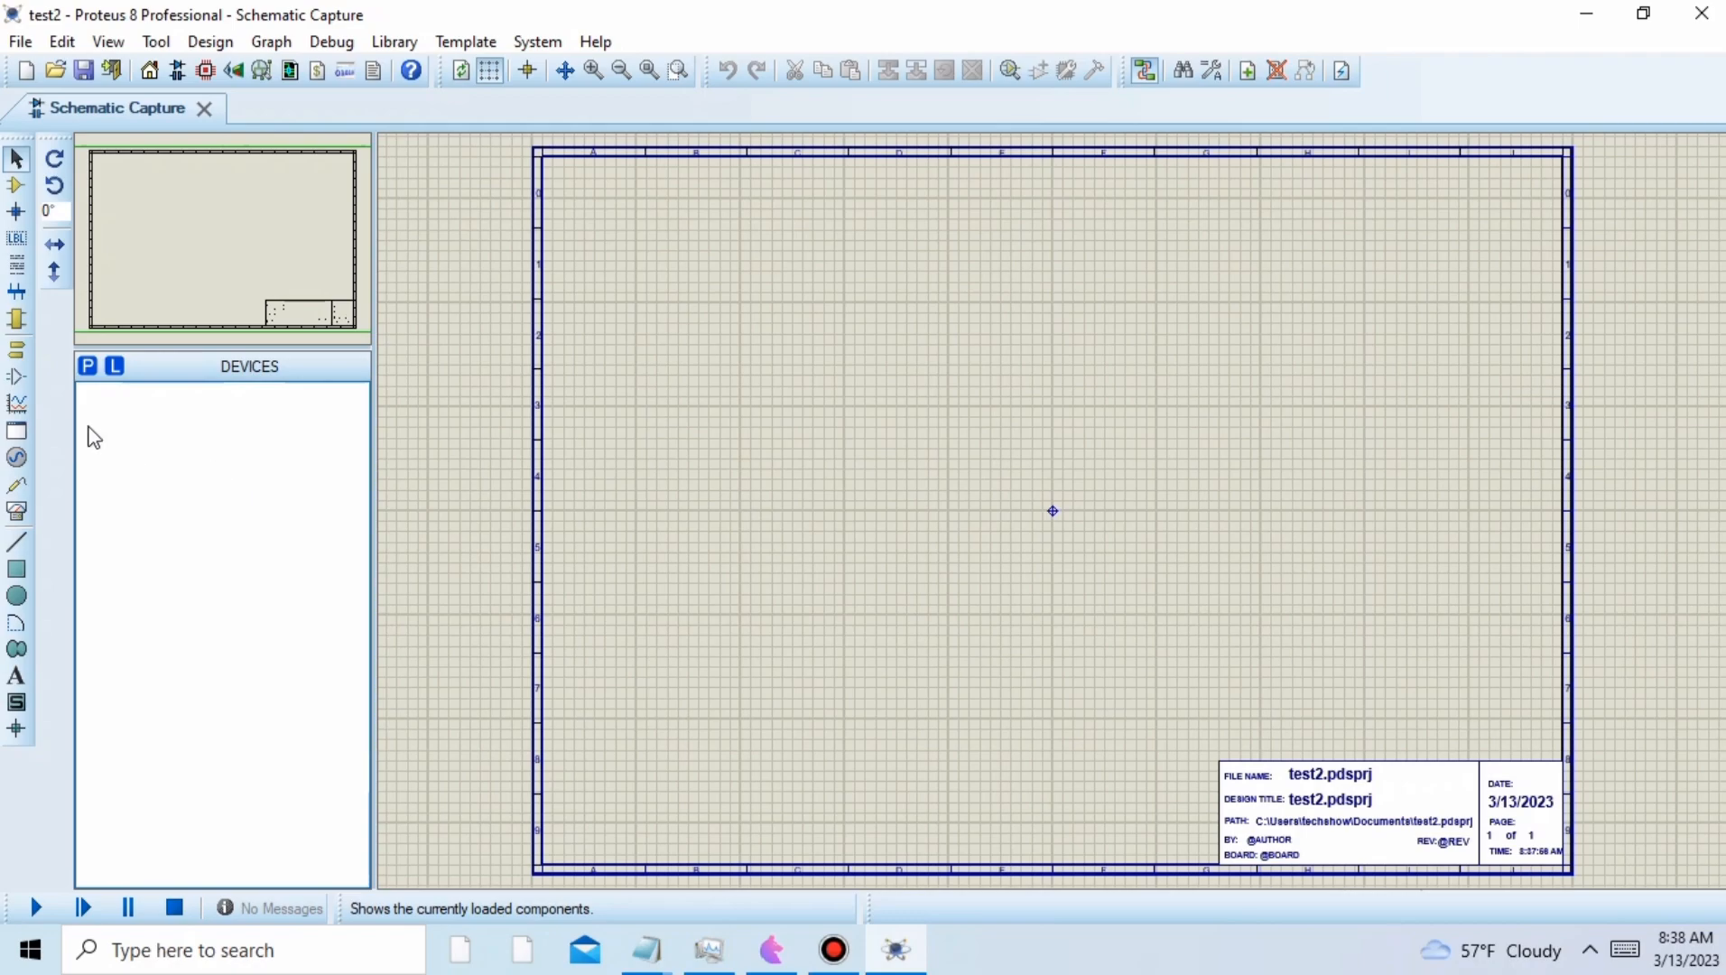
- Search the device library for the keyword "led"
click(88, 367)
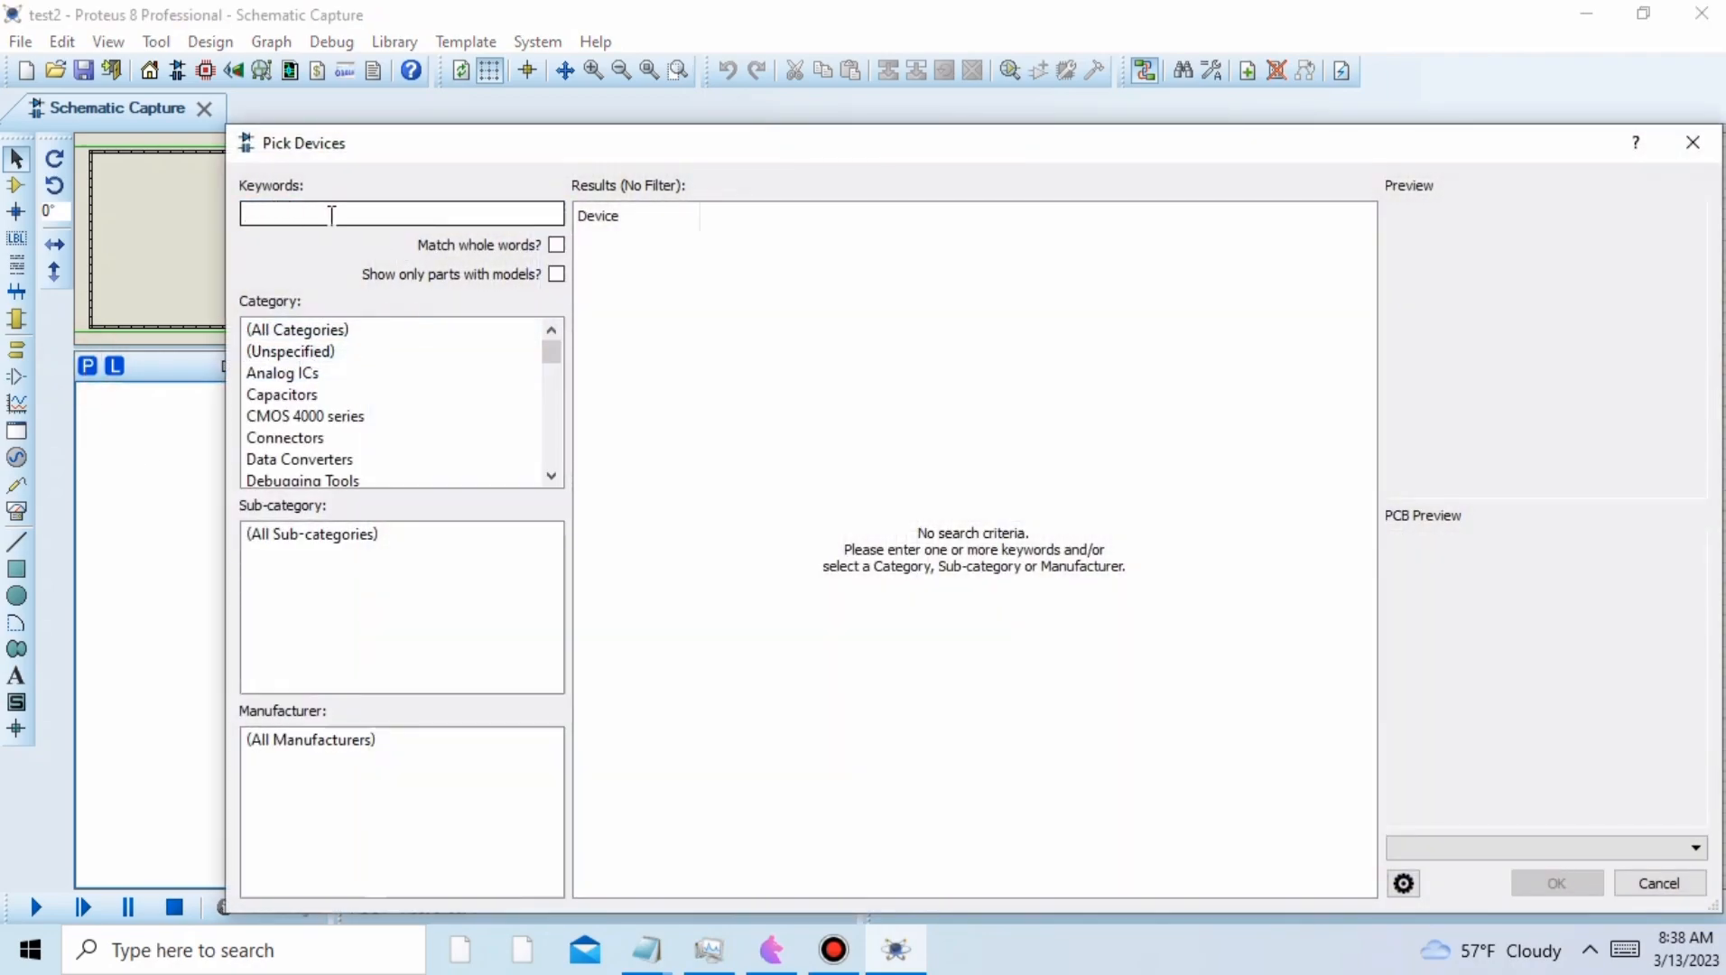
click(303, 218)
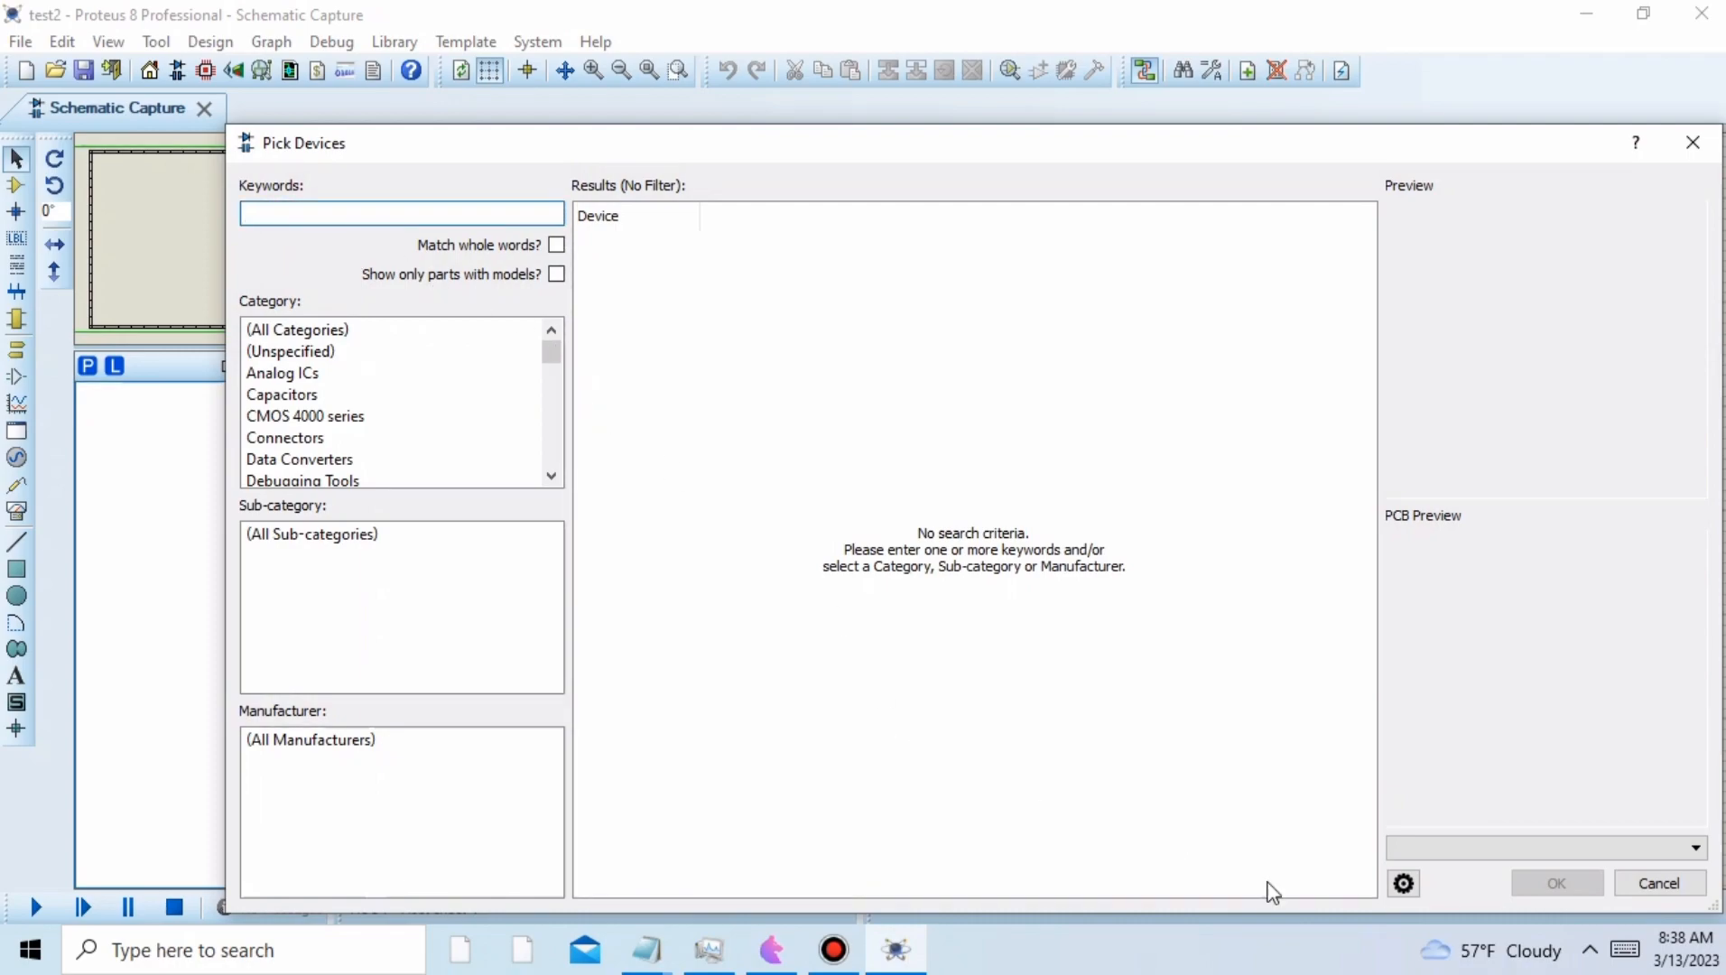
click(1625, 950)
text(l)
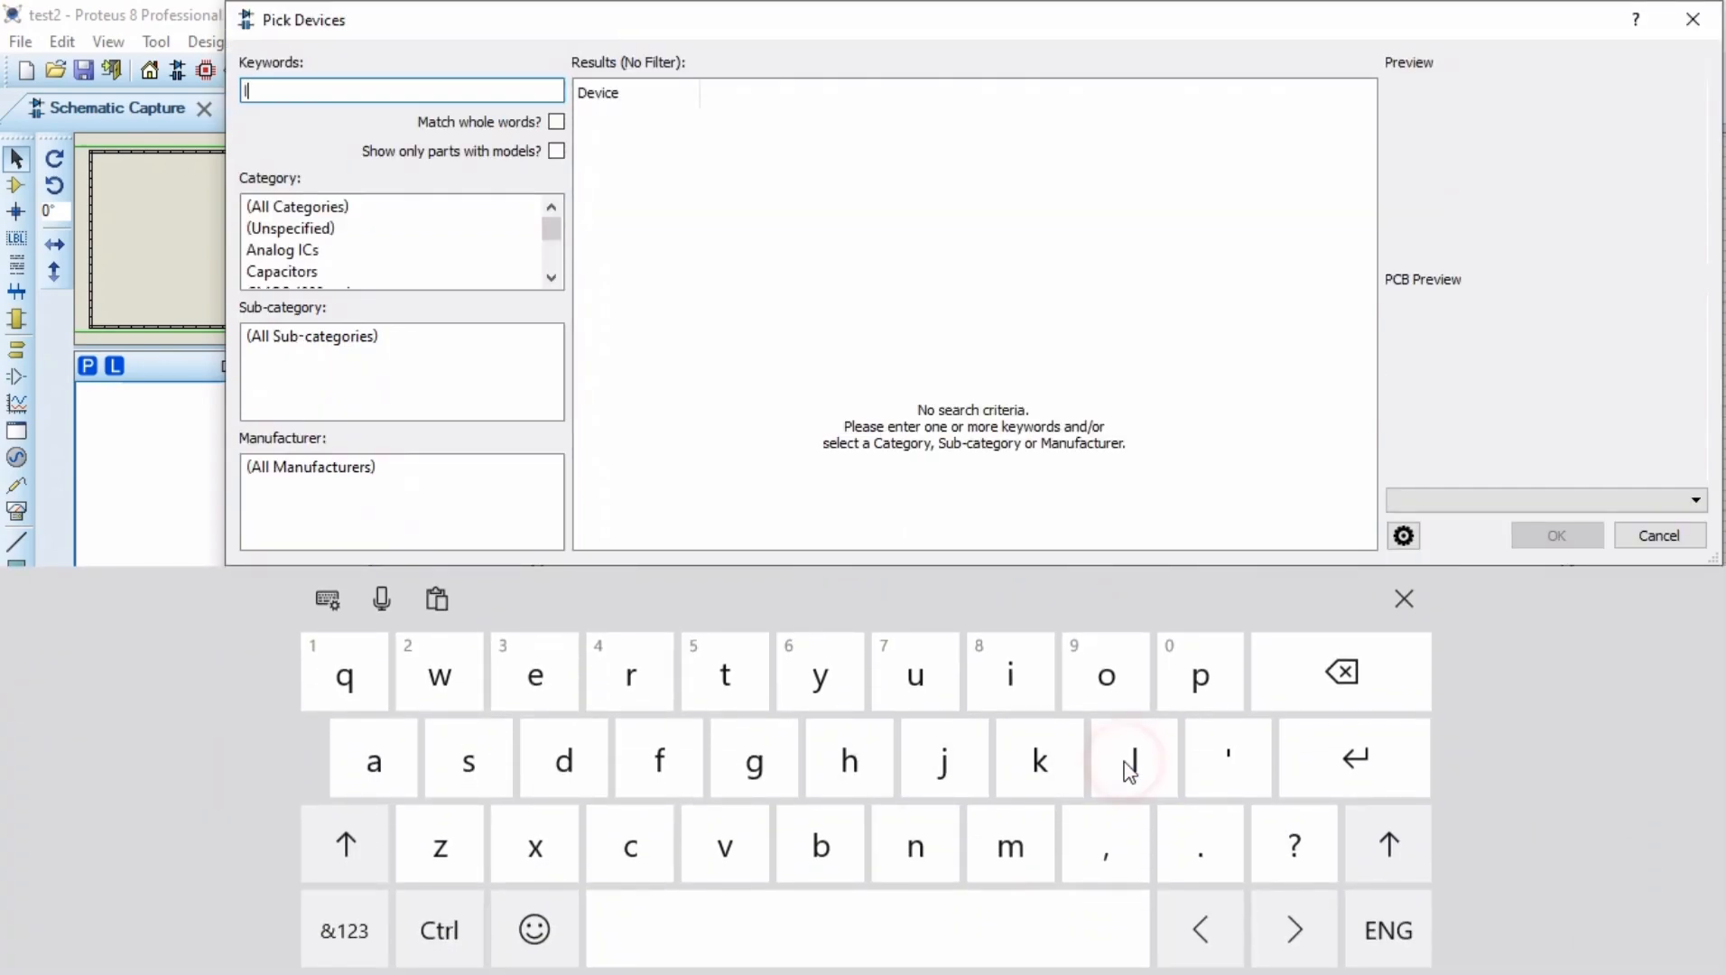
text(ed)
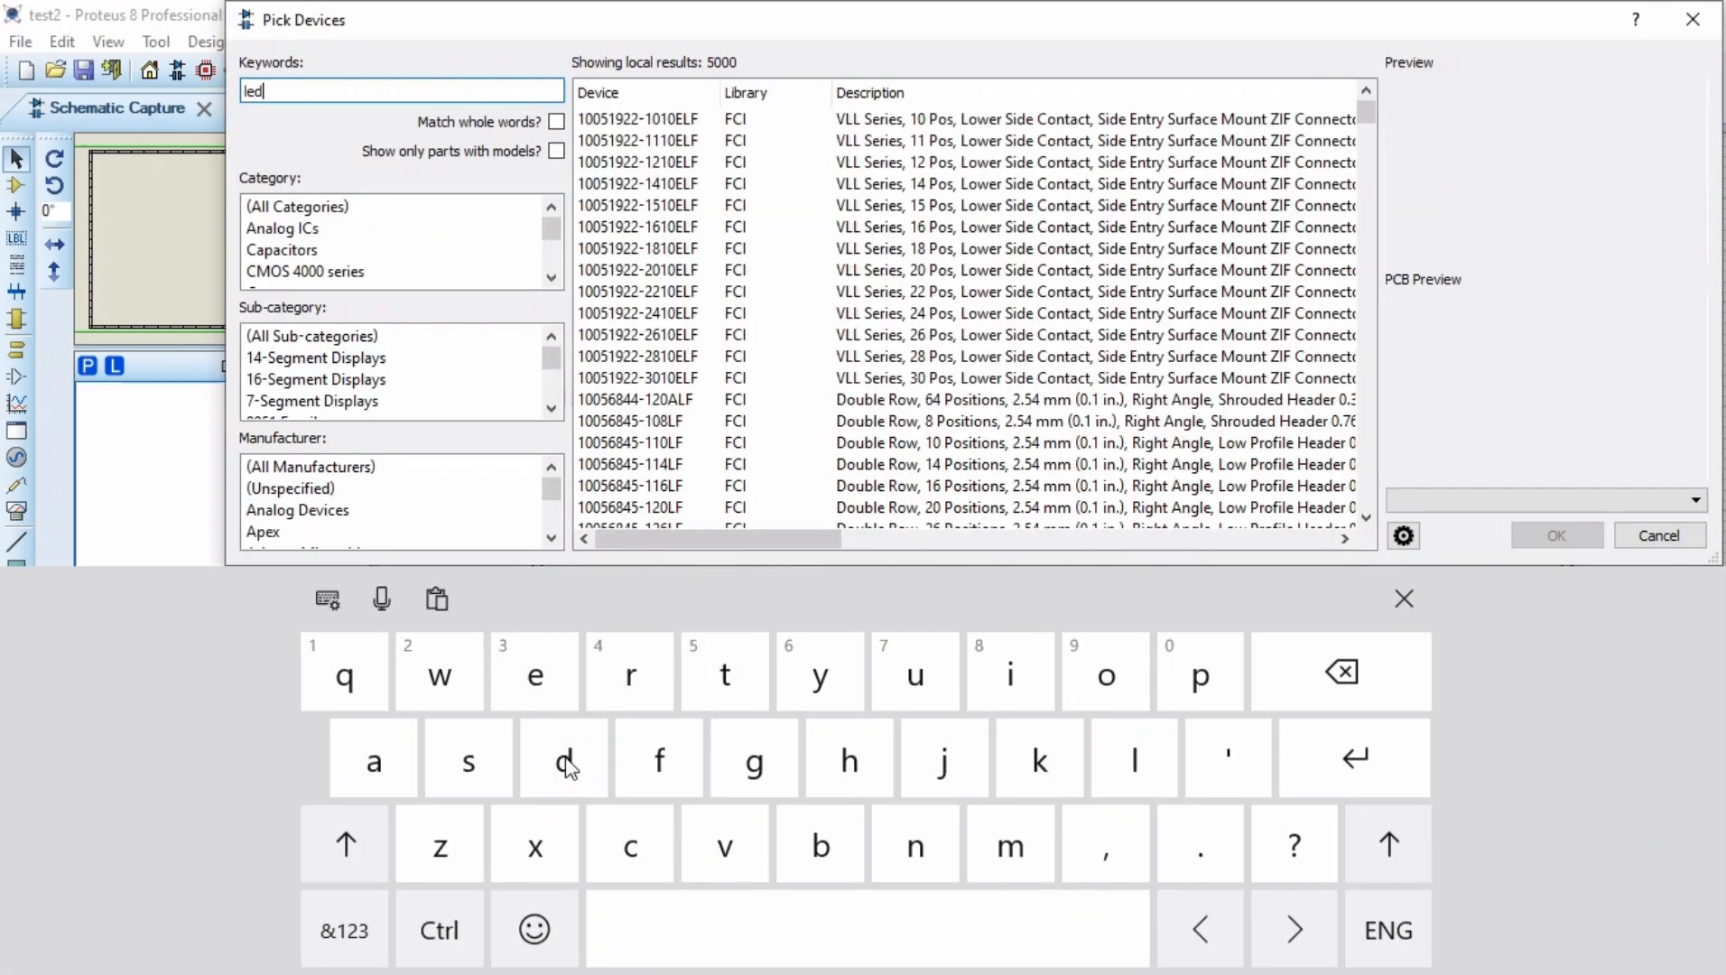
click(1404, 599)
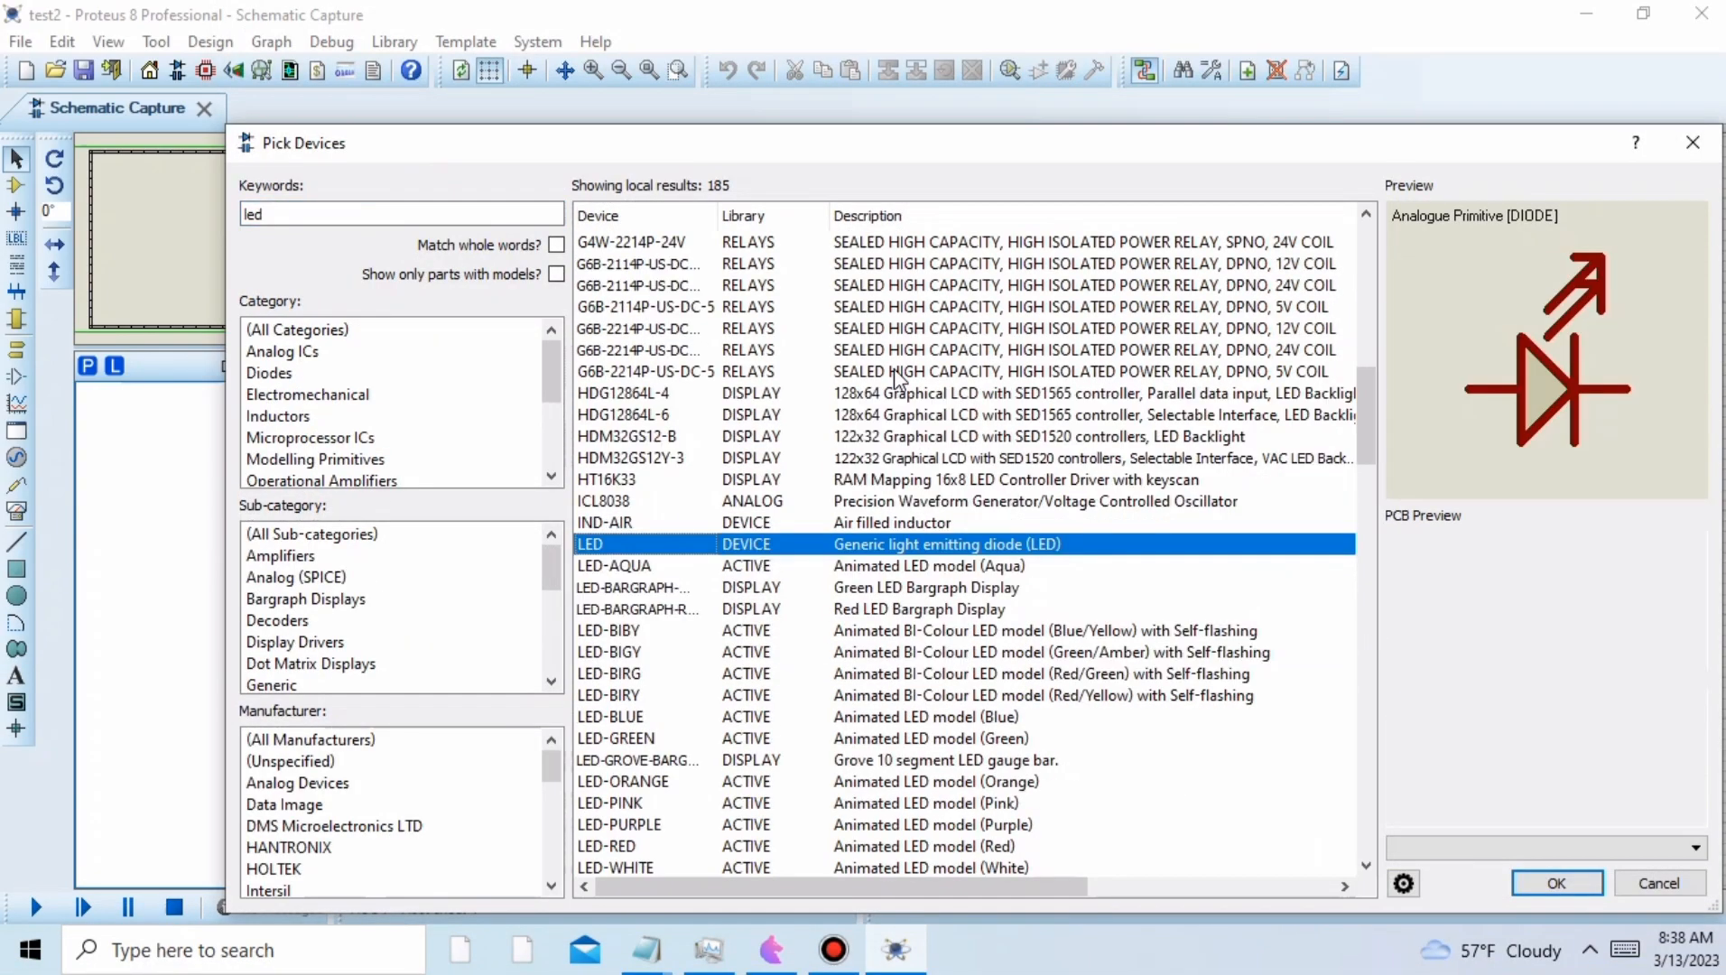
- Browse the coloured animated LED models and add LED-GREEN to the project's device list
scroll(896, 377, down, 2)
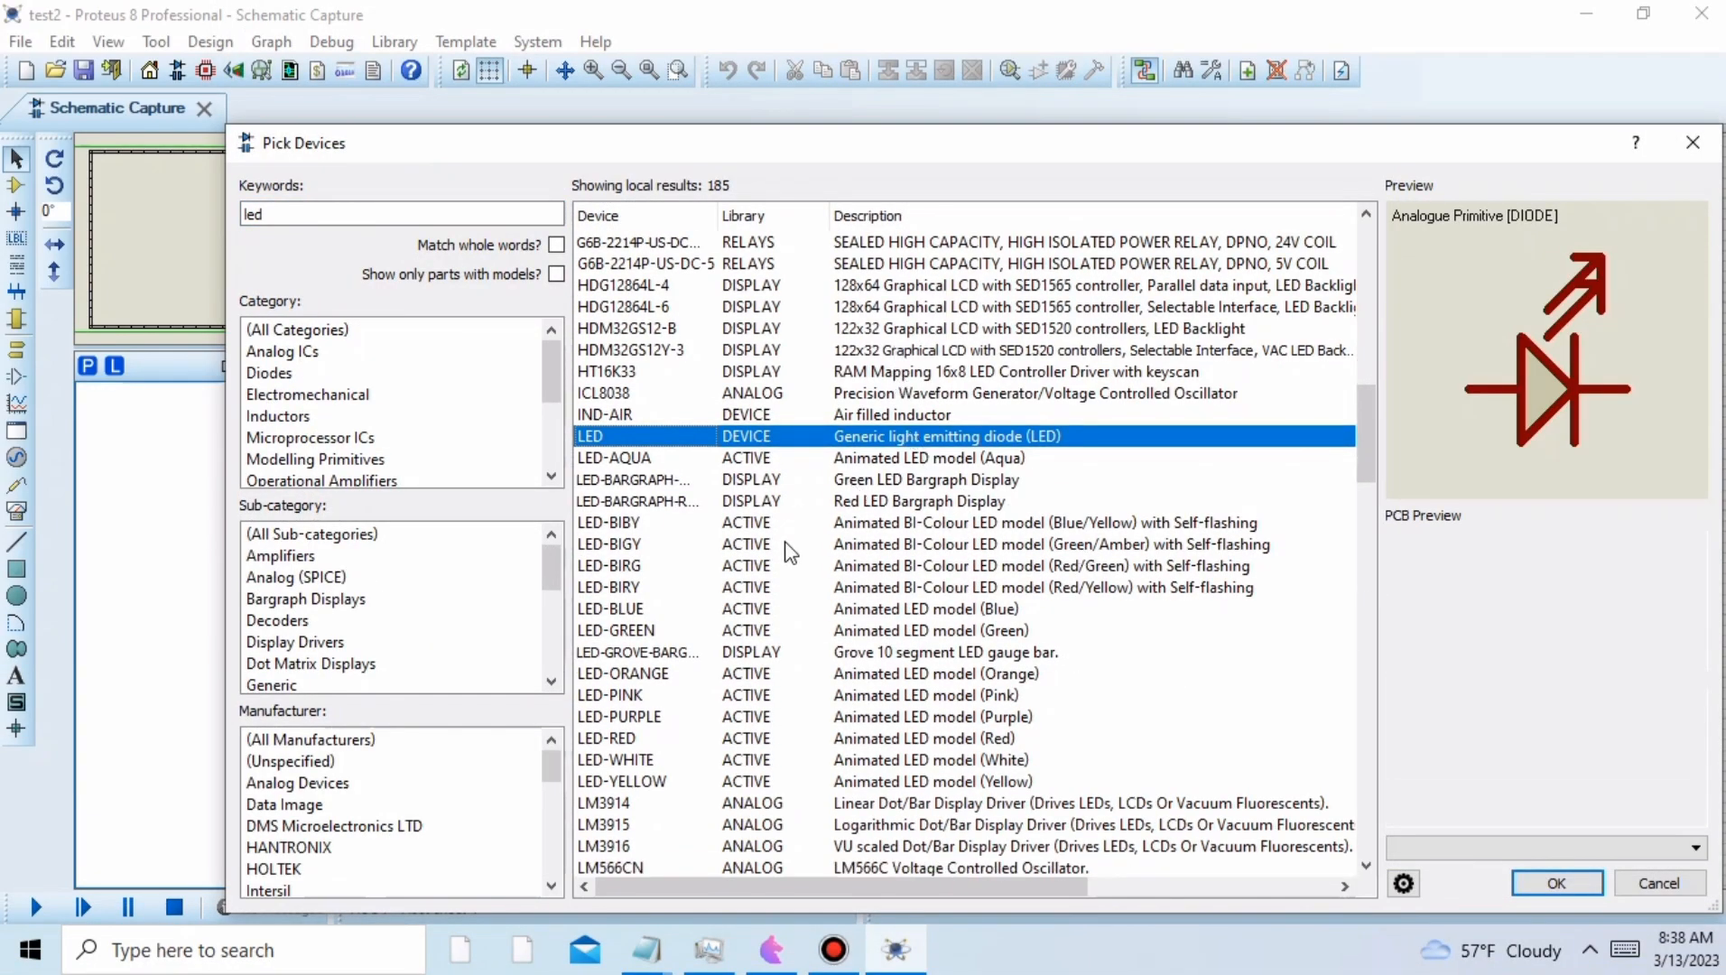
scroll(790, 553, down, 2)
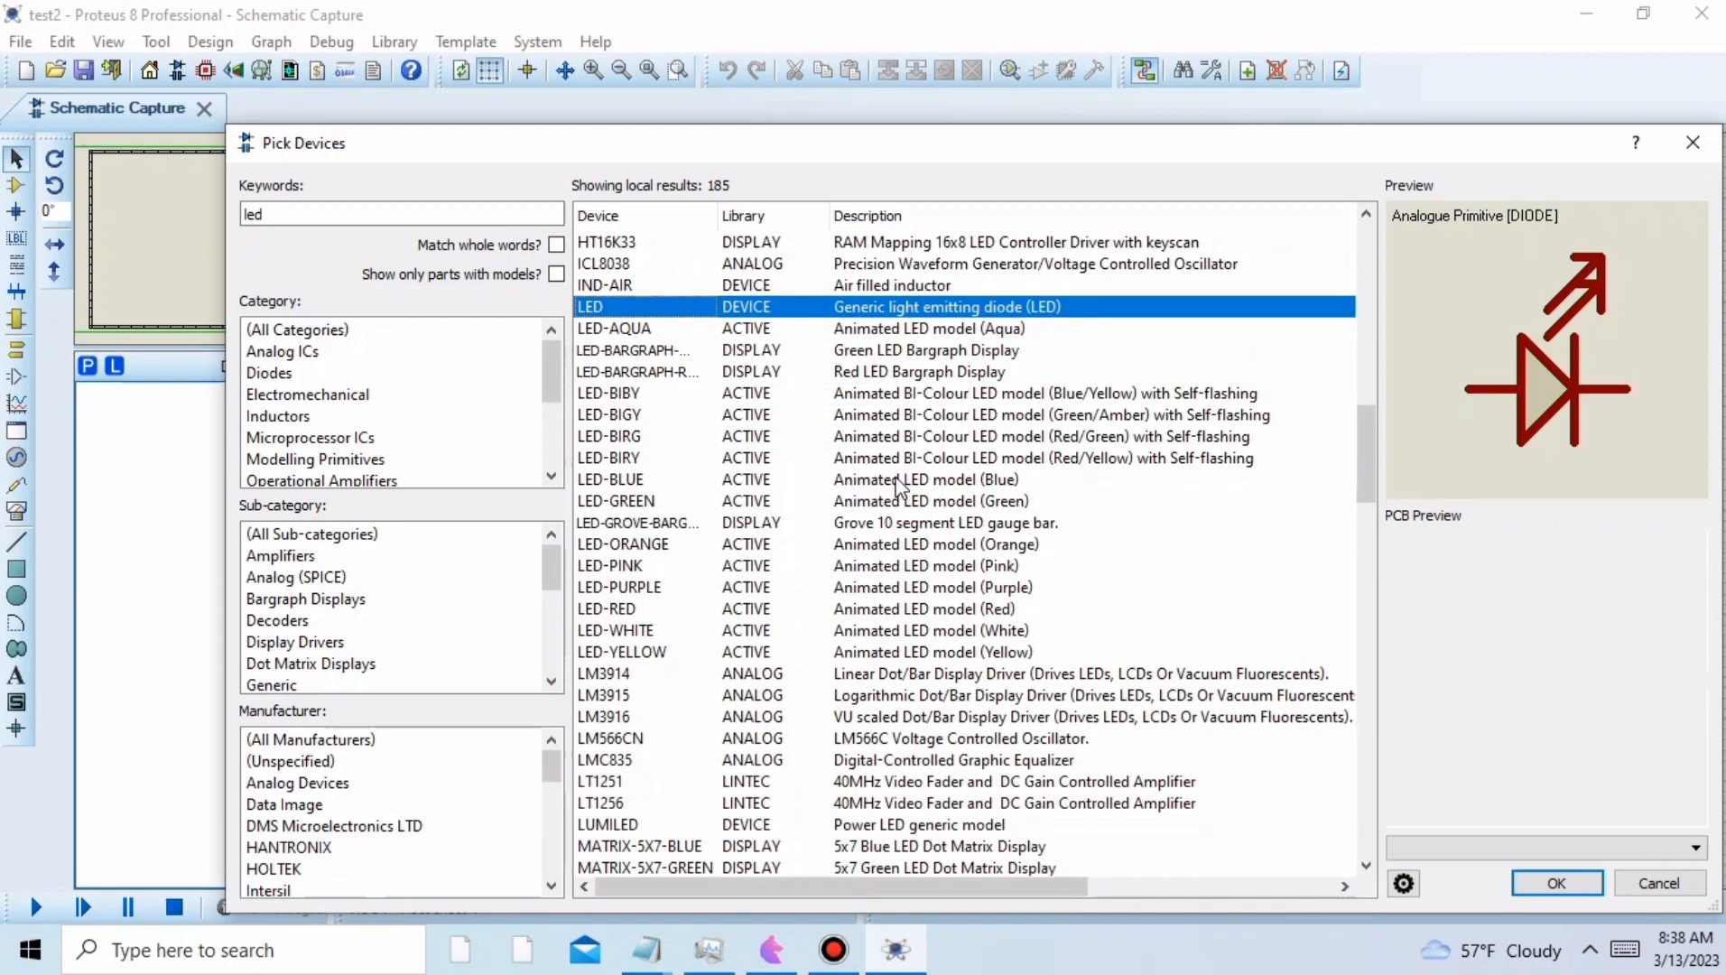
click(896, 478)
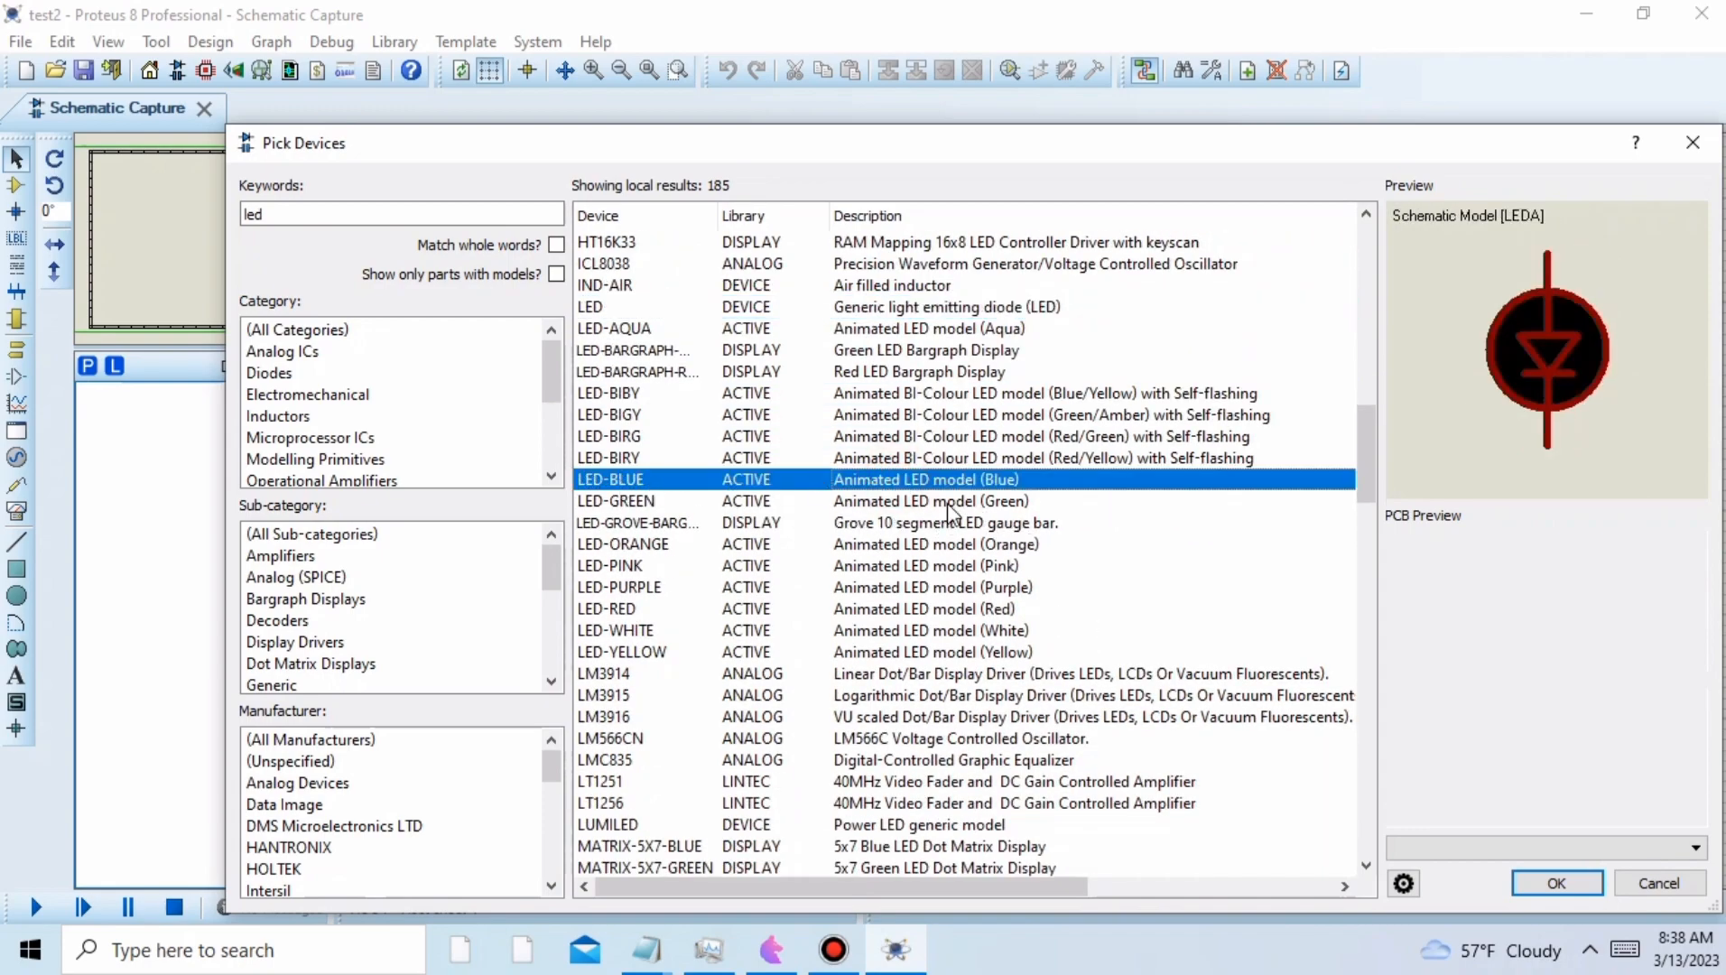
click(943, 502)
click(868, 547)
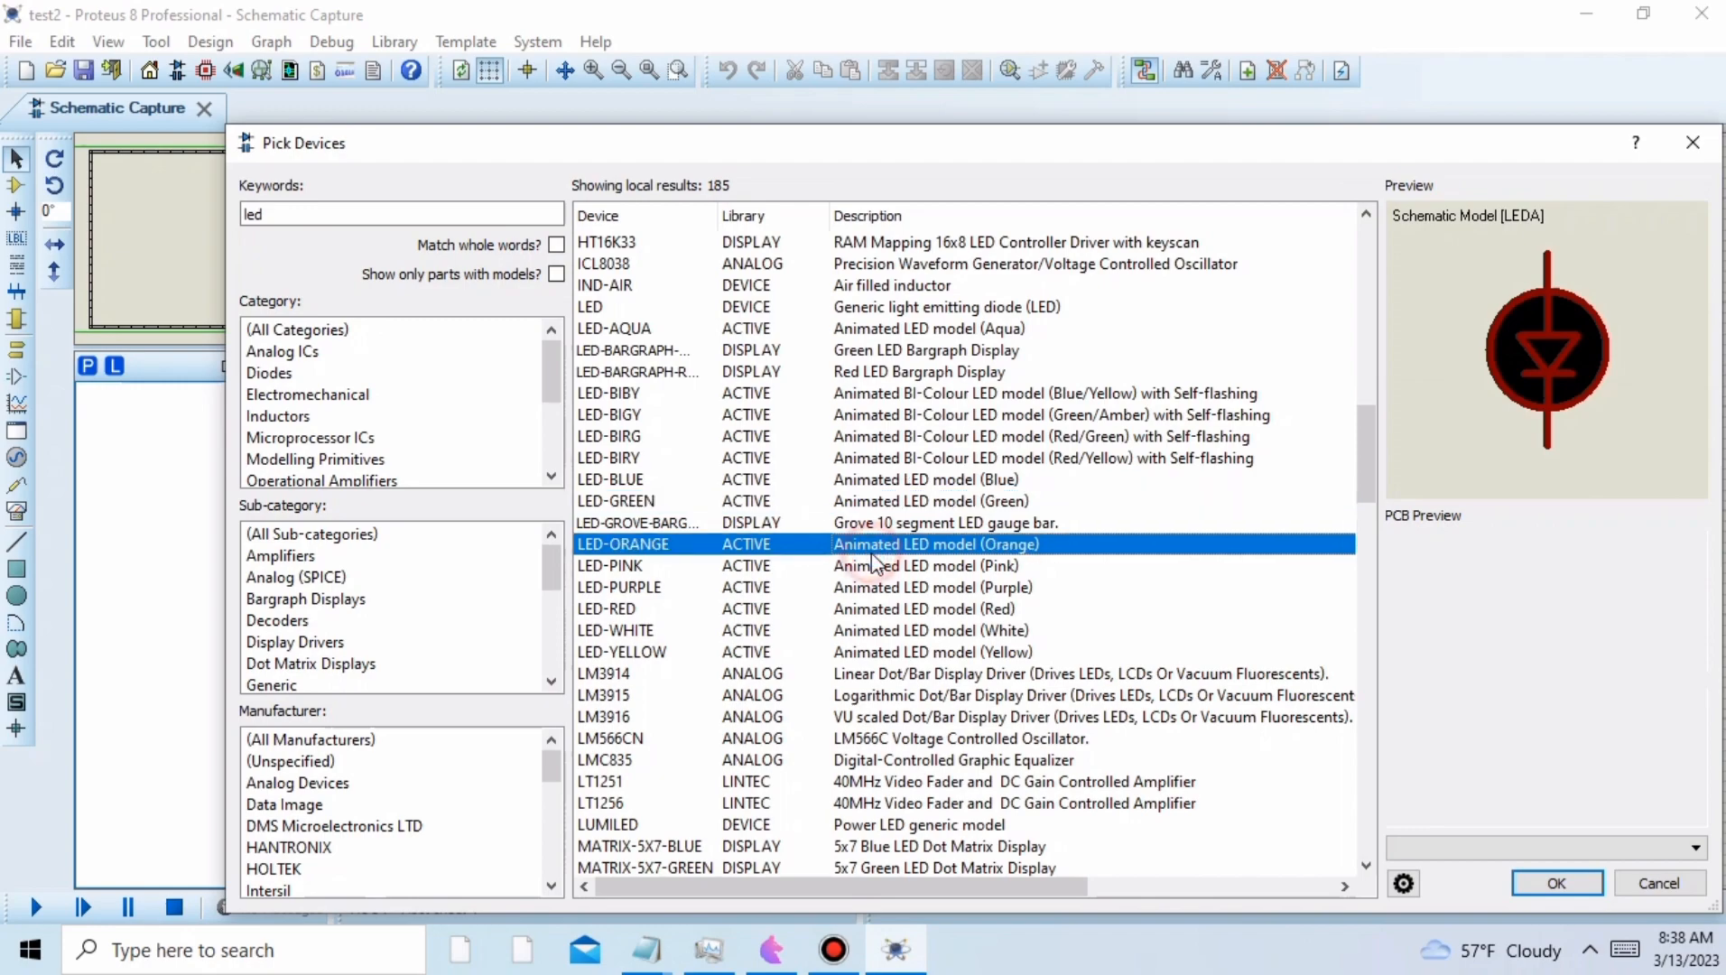
click(910, 568)
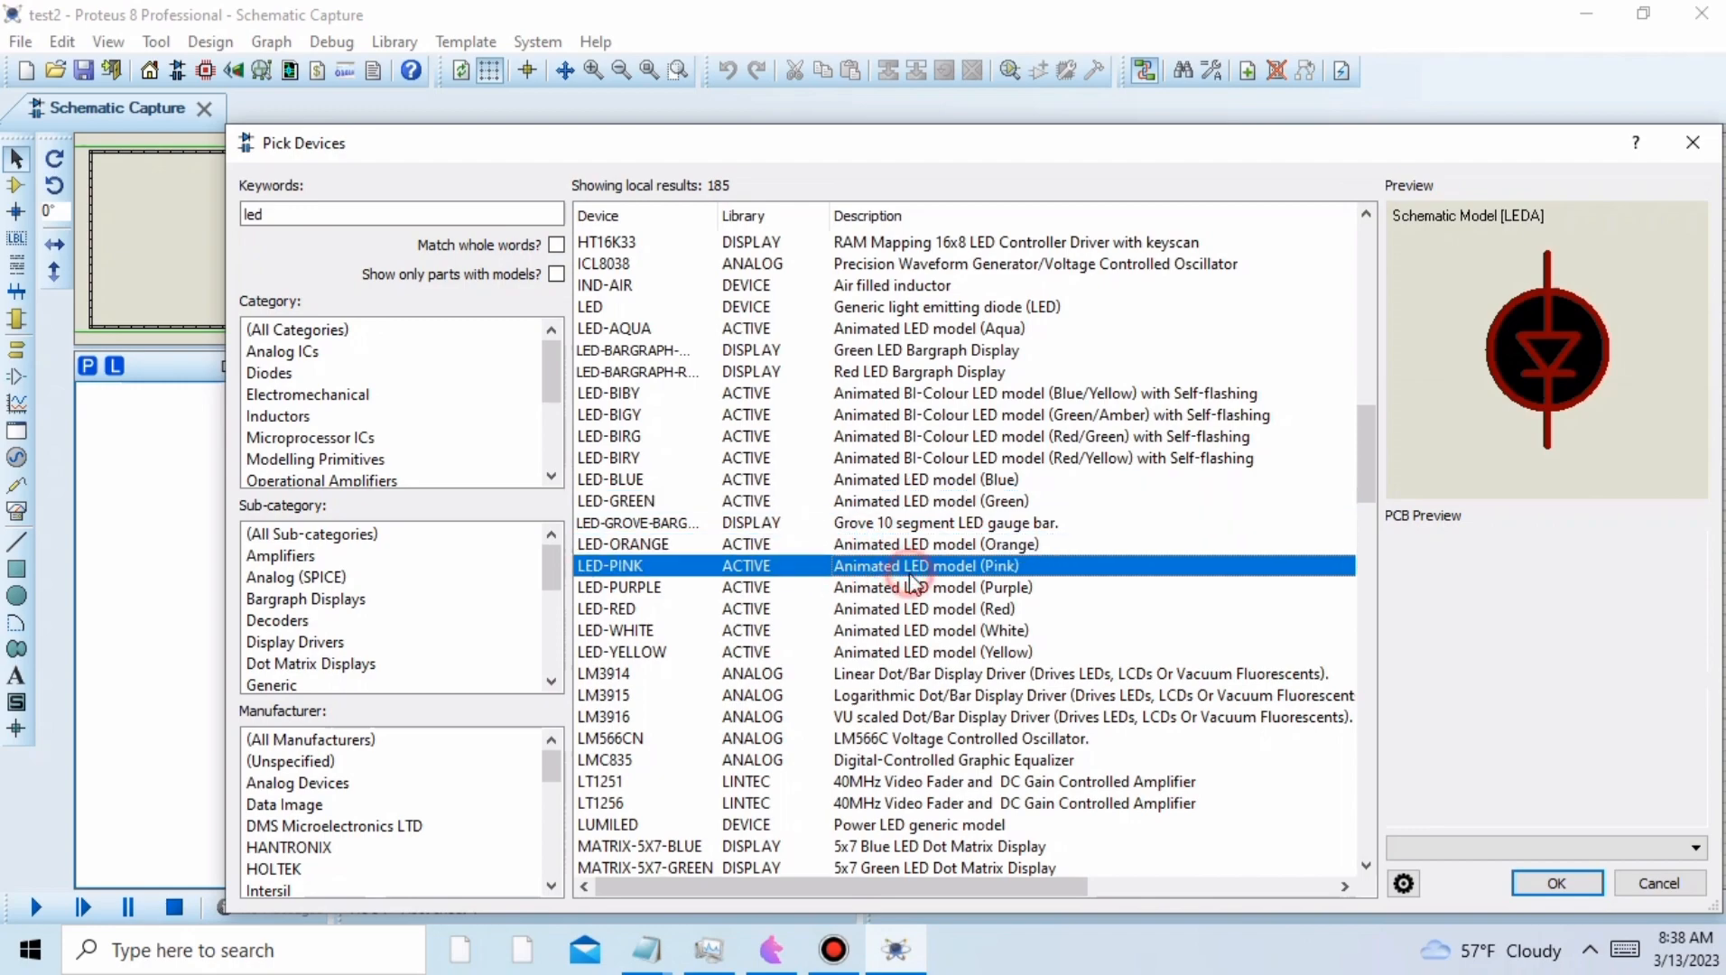
click(956, 589)
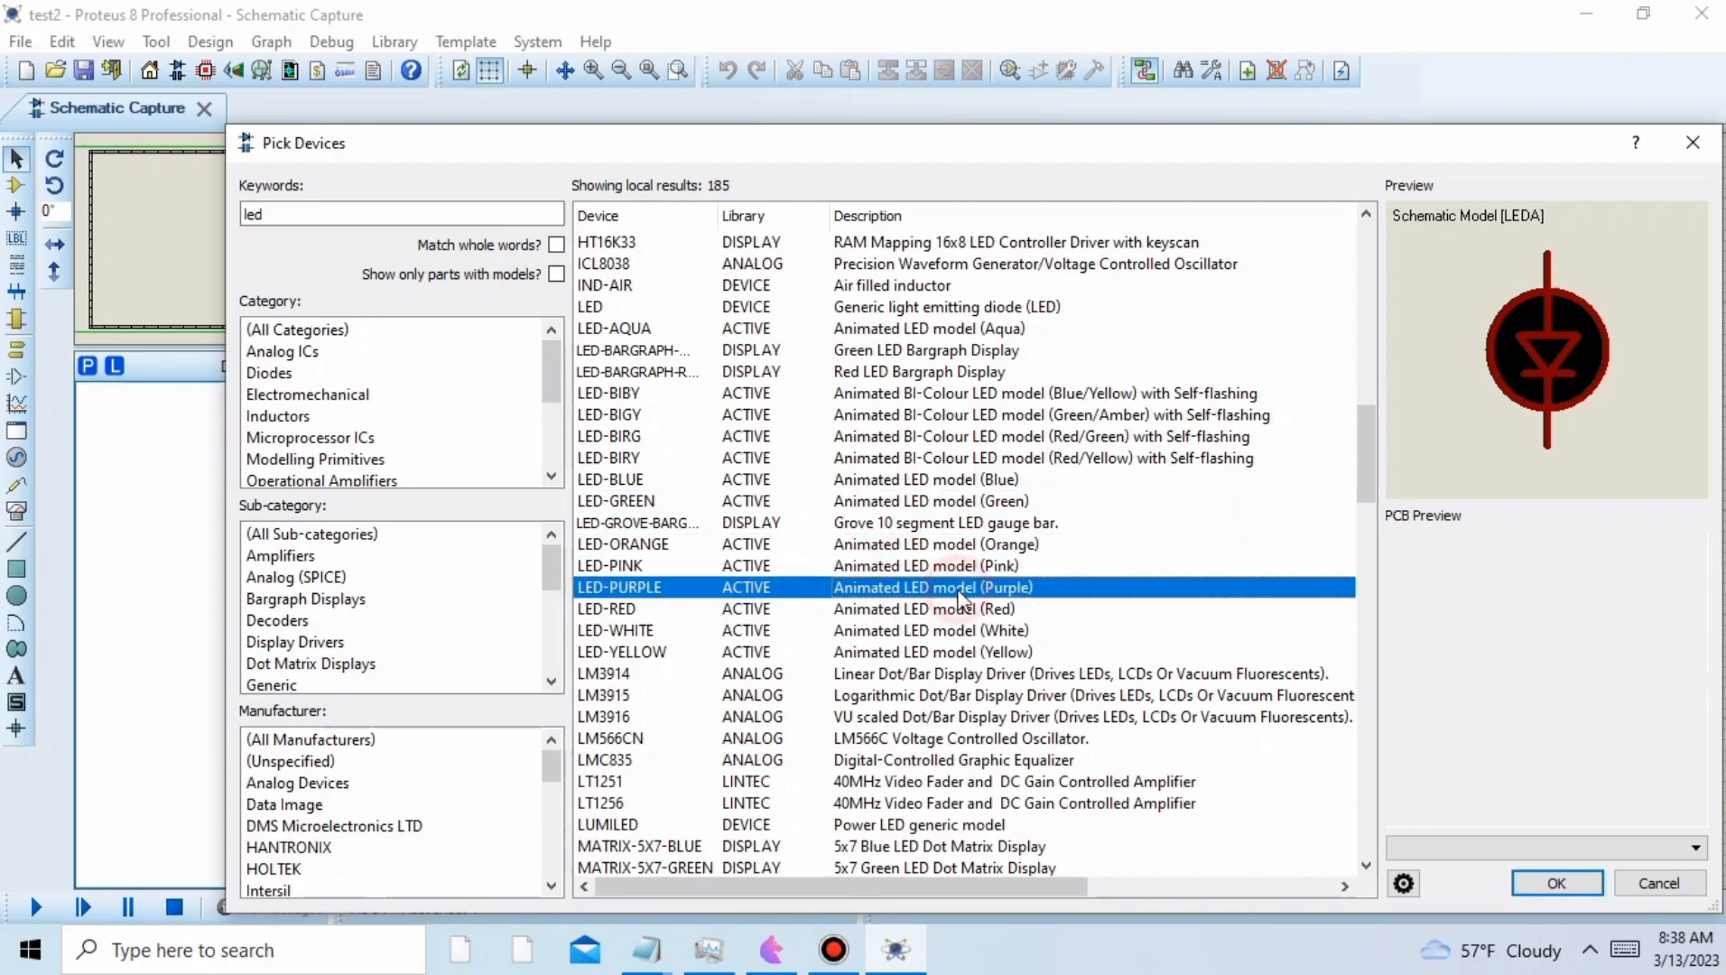
click(965, 481)
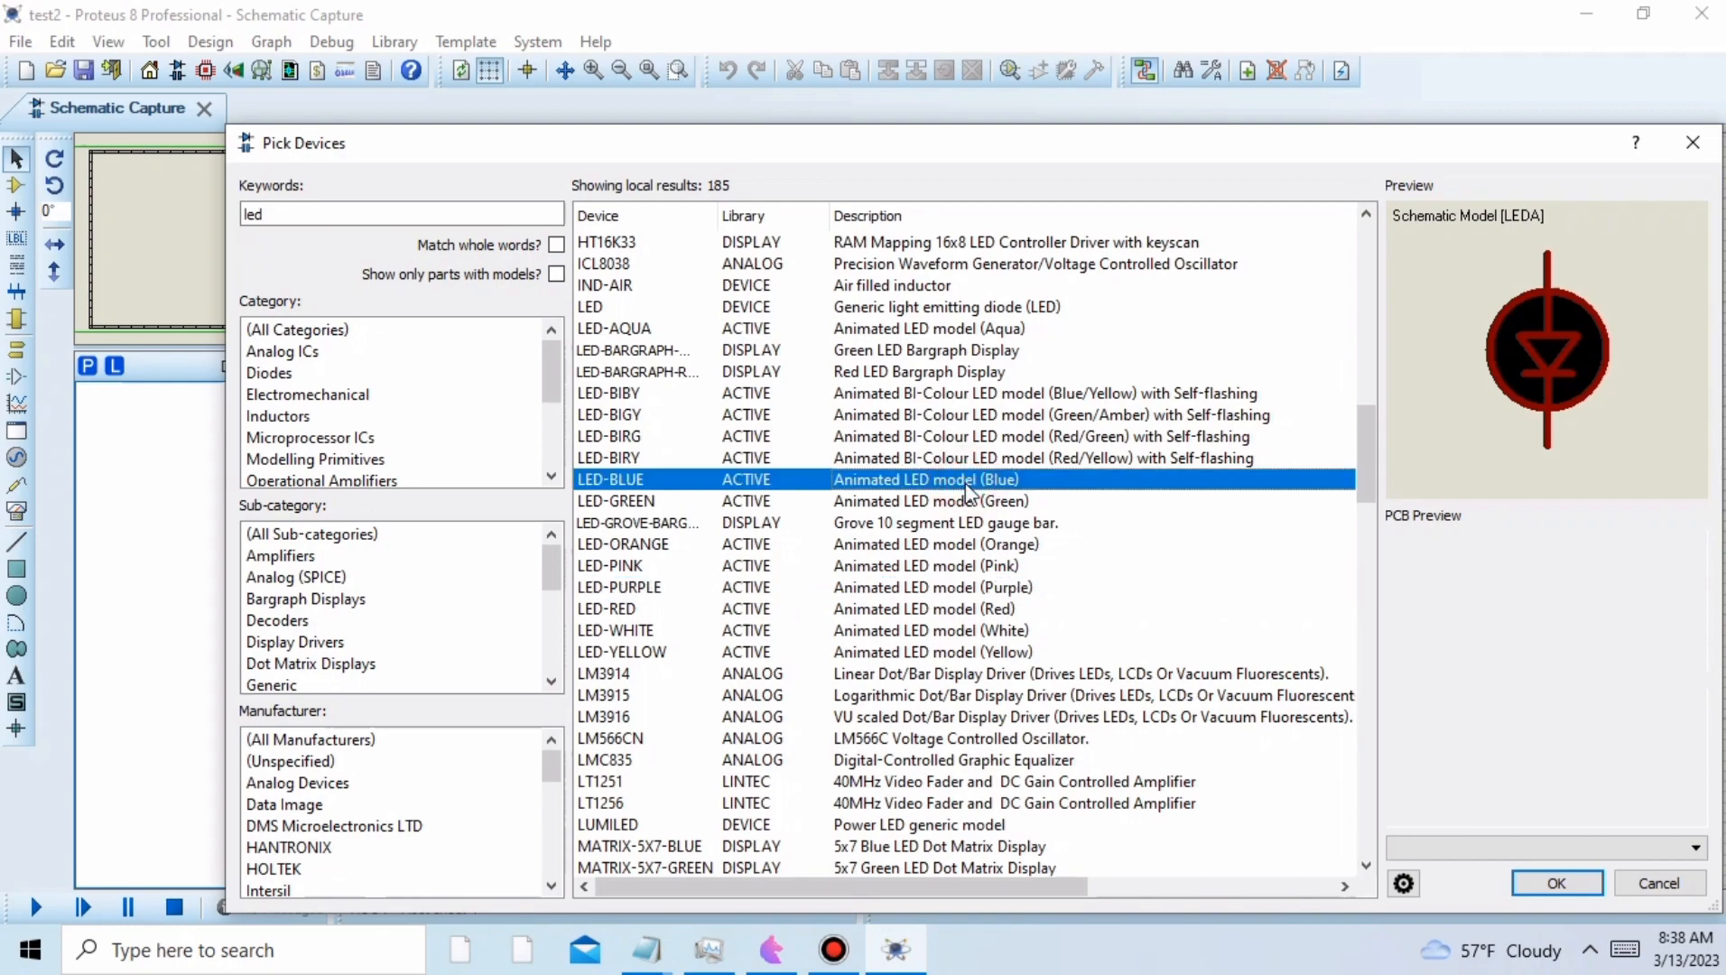
click(909, 498)
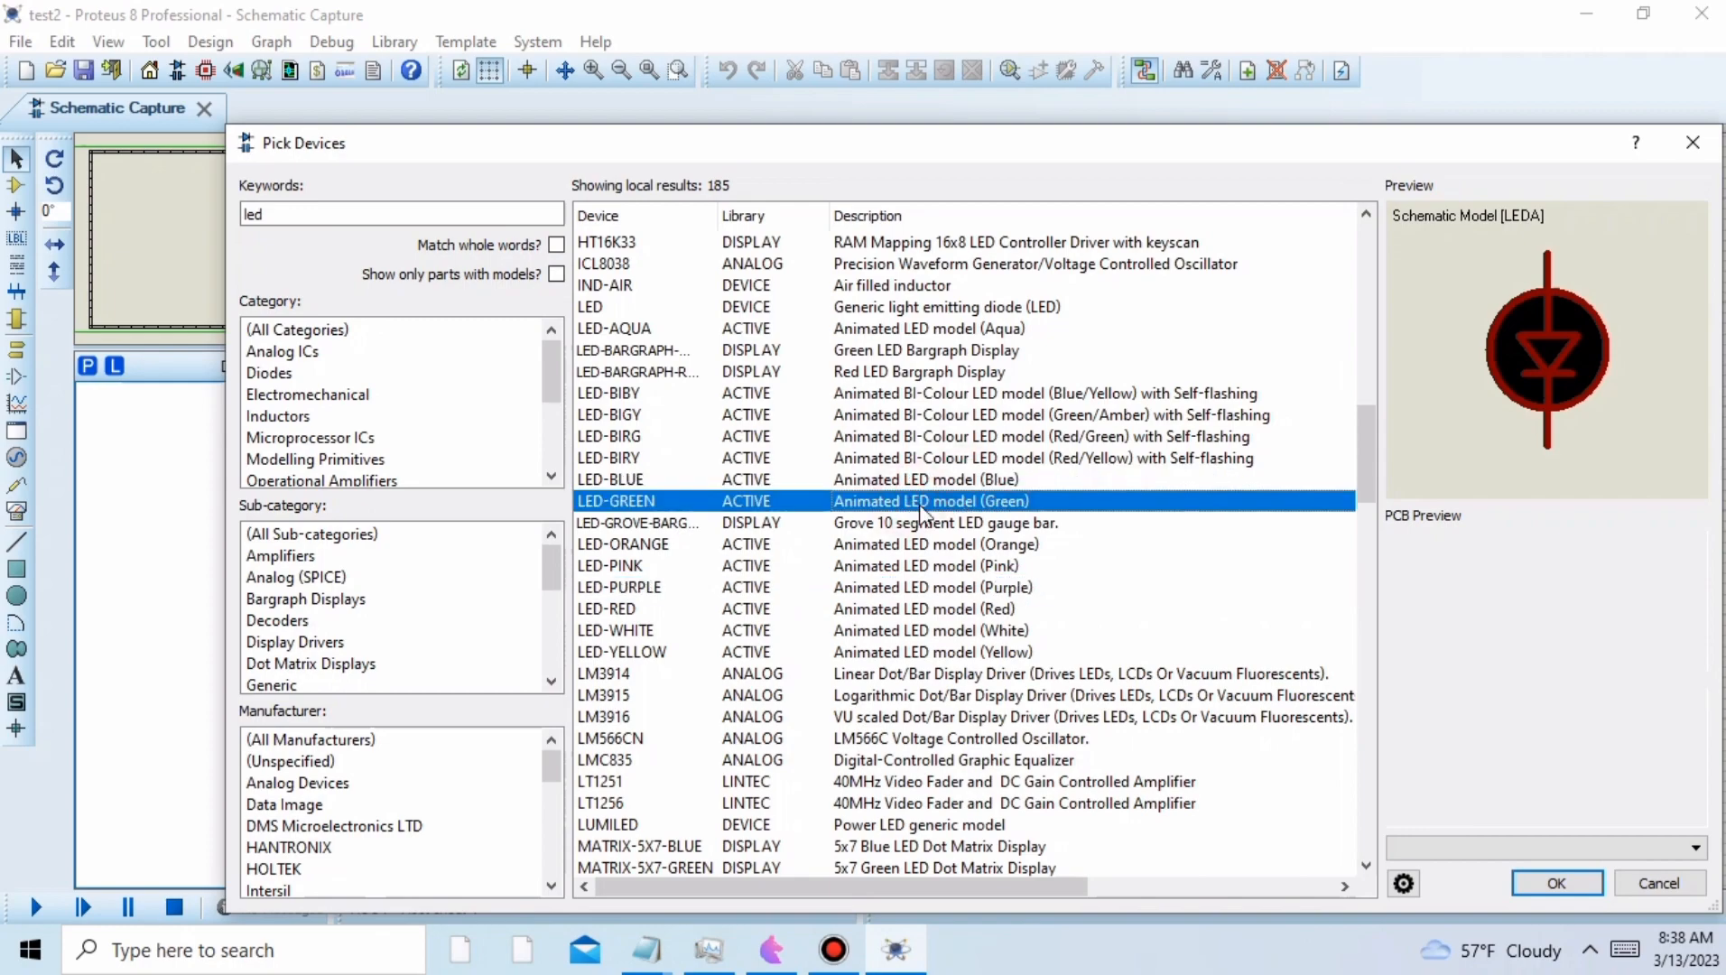
click(1579, 886)
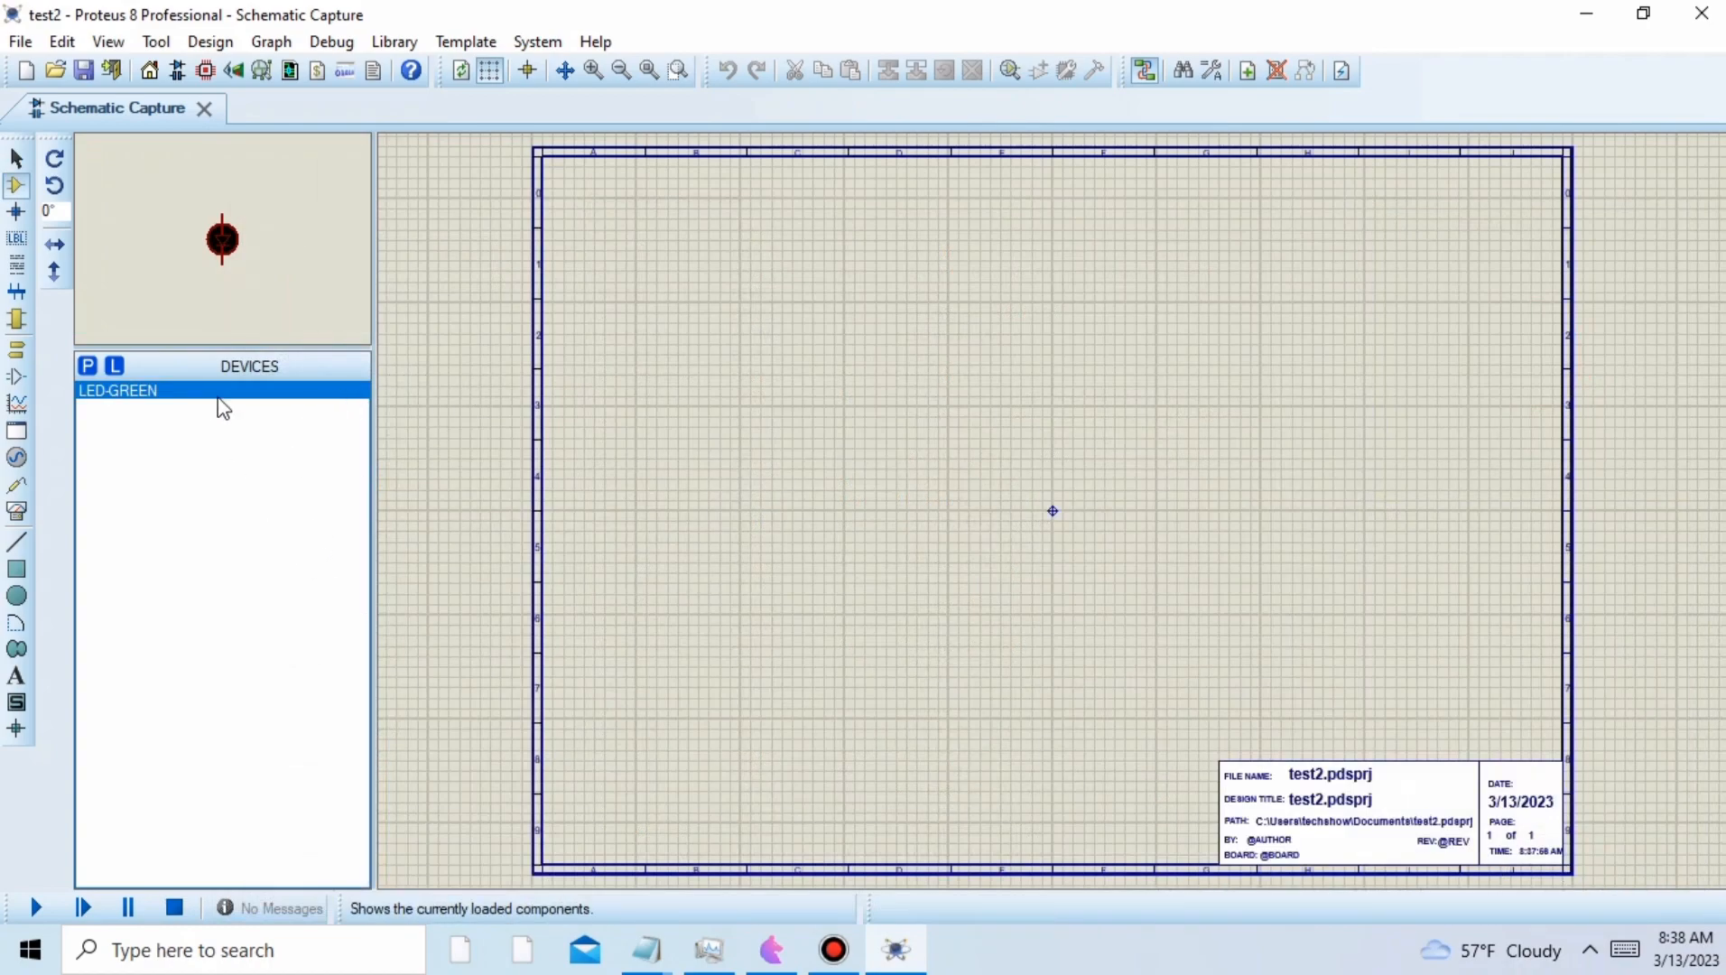
- Reopen the device library and filter the parts by the Resistors category
click(86, 366)
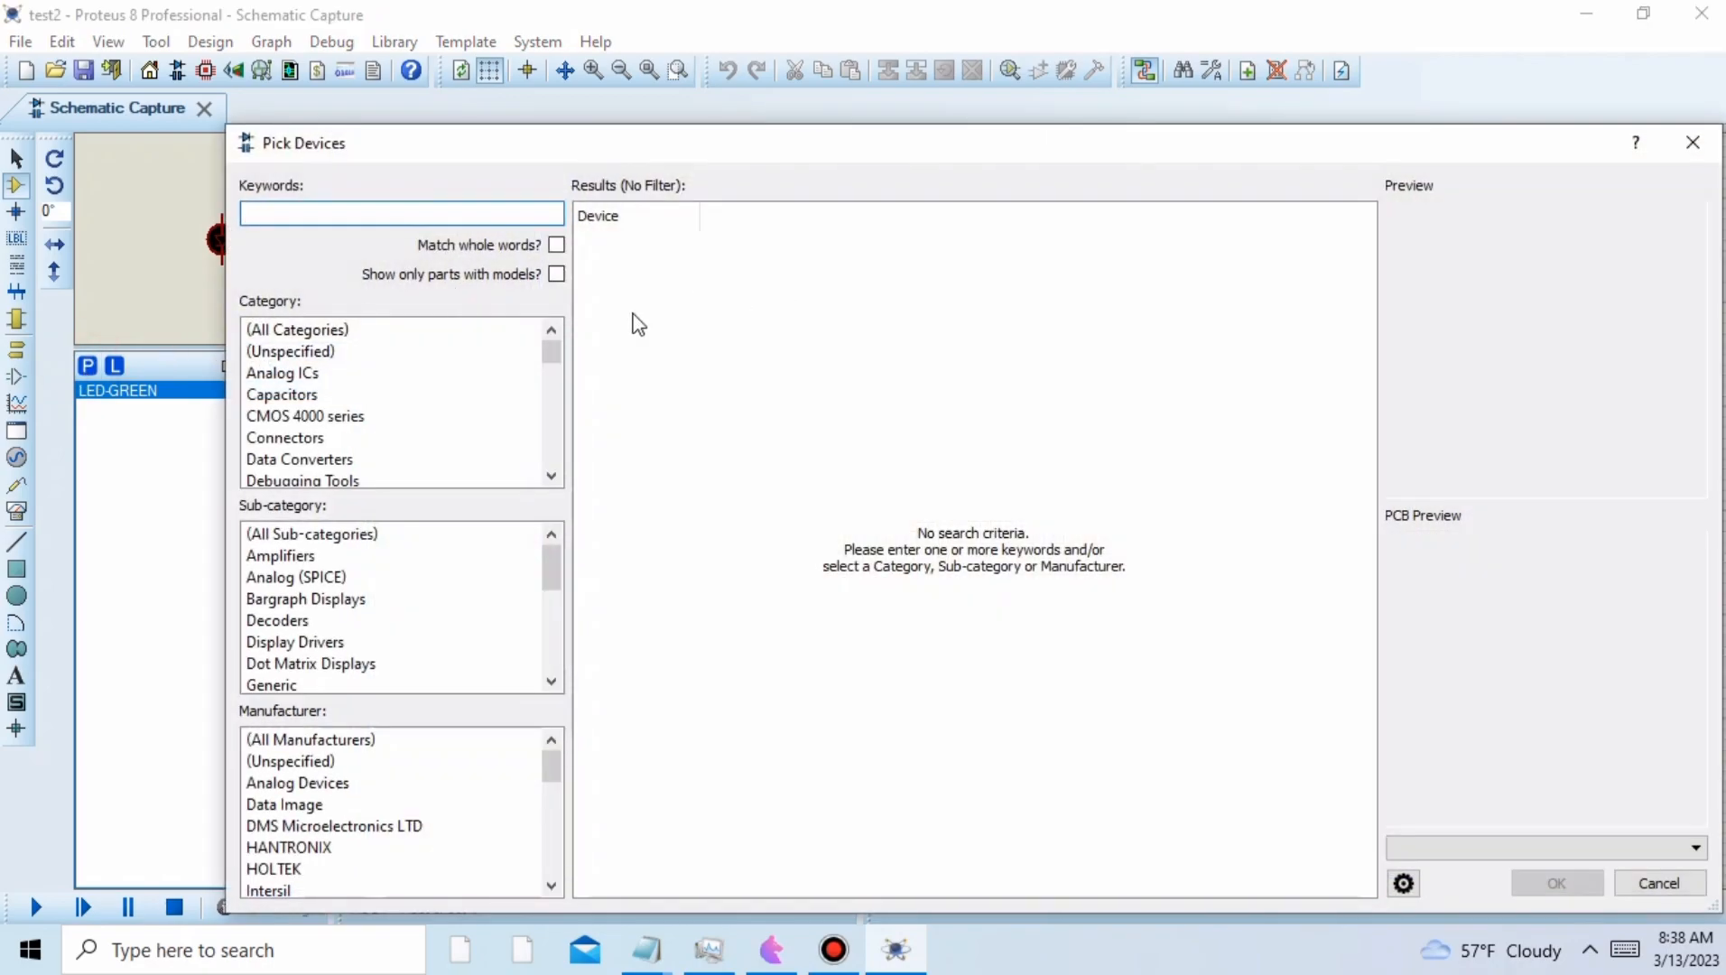
click(555, 431)
mouse_move(555, 377)
mouse_down()
mouse_move(552, 463)
mouse_move(555, 411)
mouse_up()
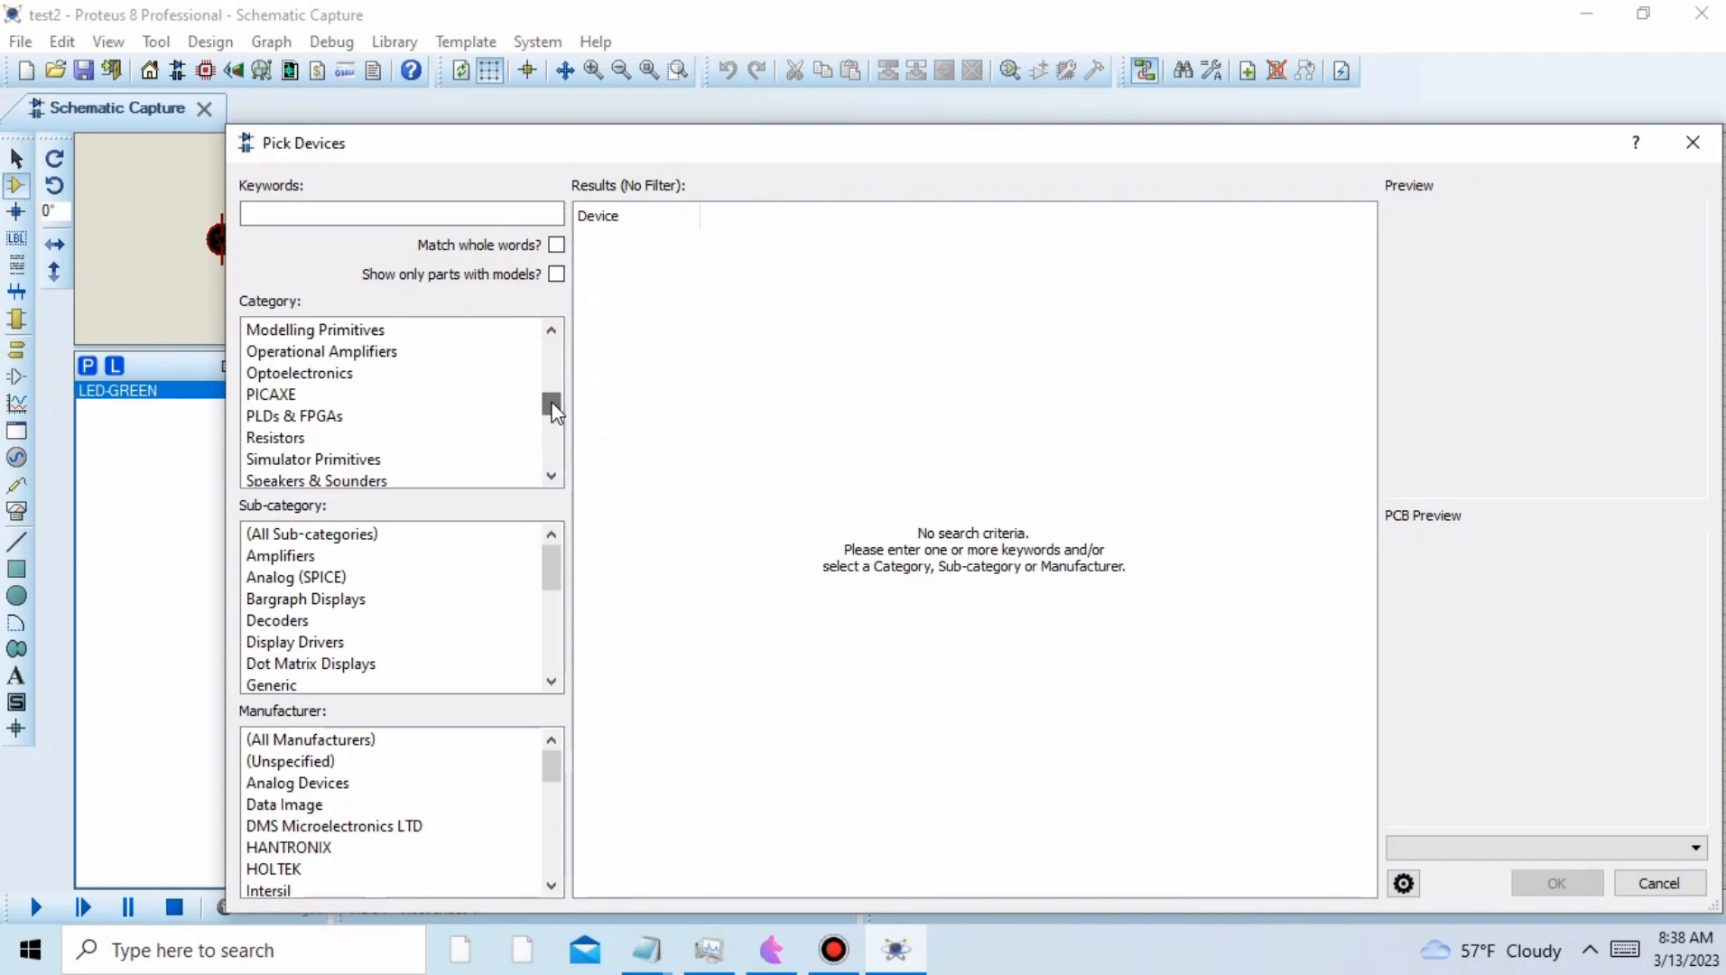
click(291, 441)
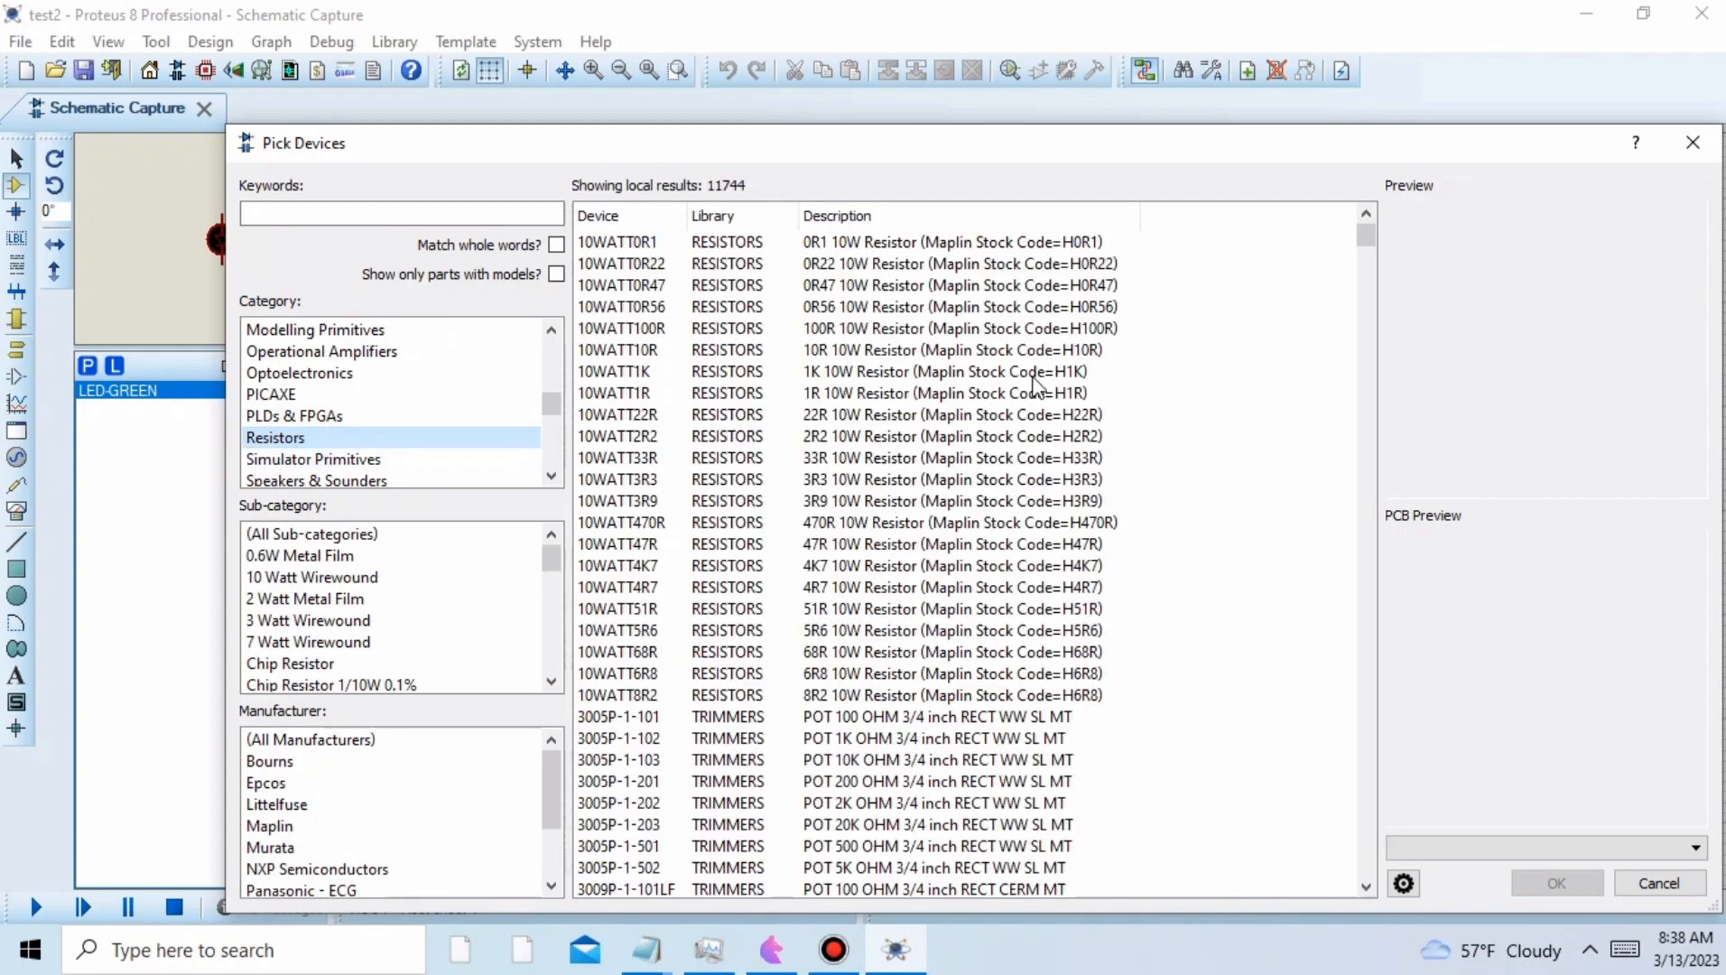
- Add the 1K 10W resistor 10WATT1K to the project's device list and close the device library
double_click(864, 374)
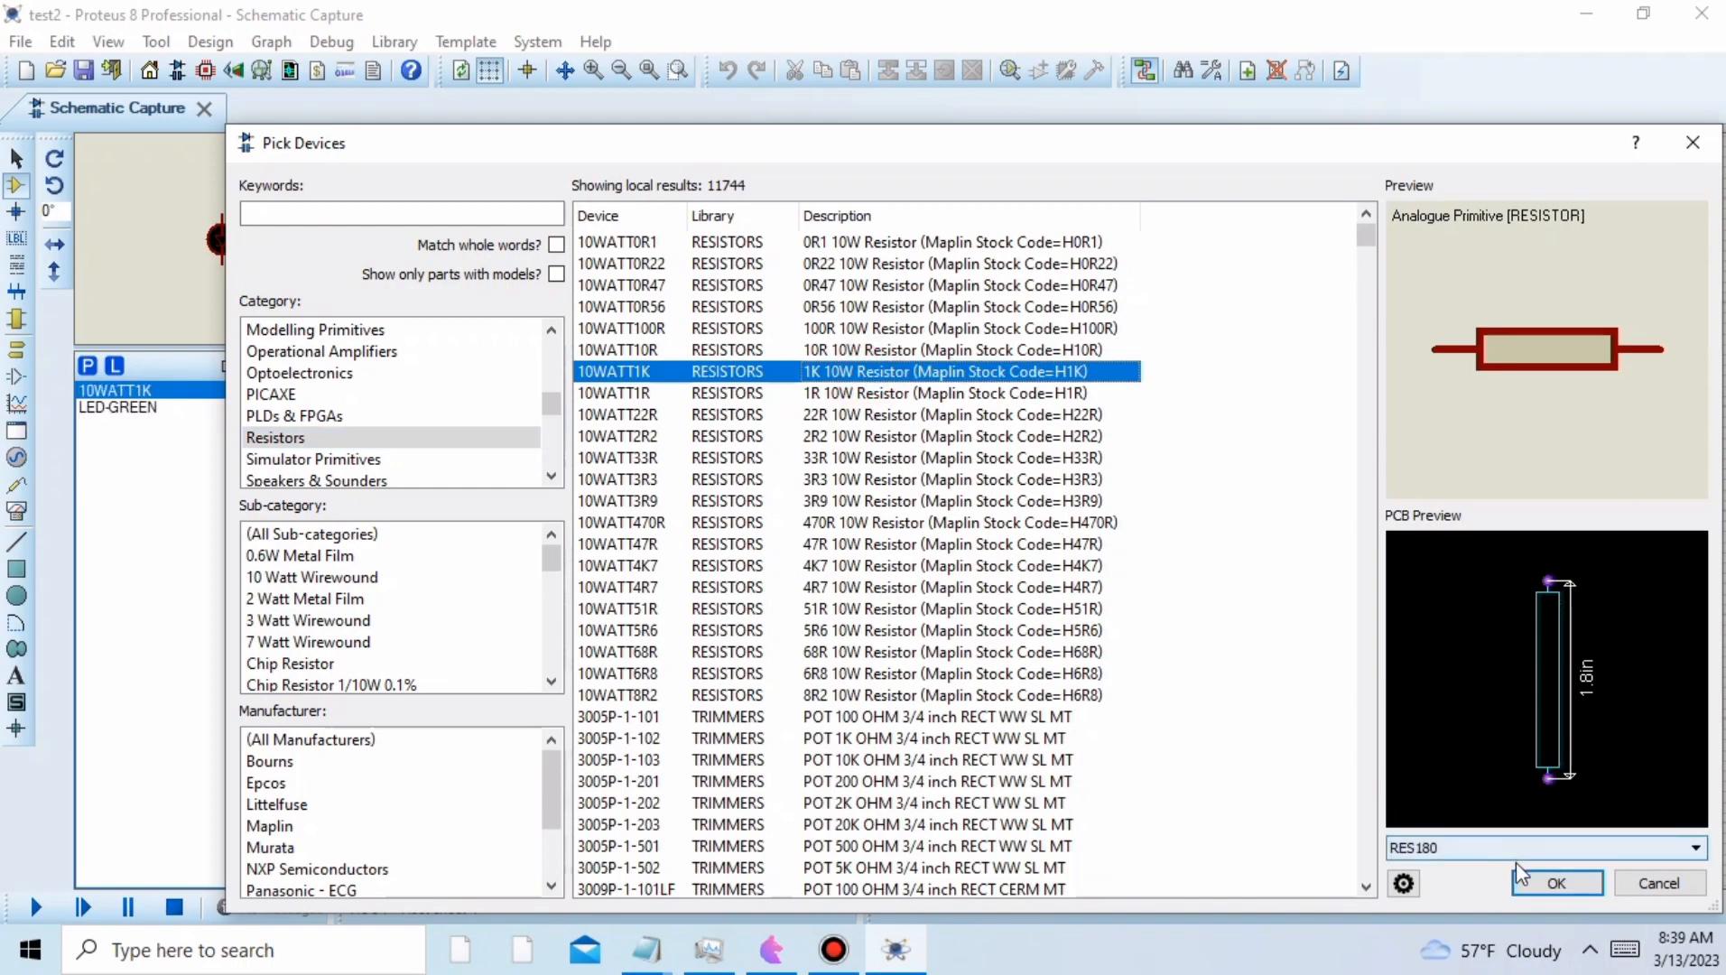
click(1554, 883)
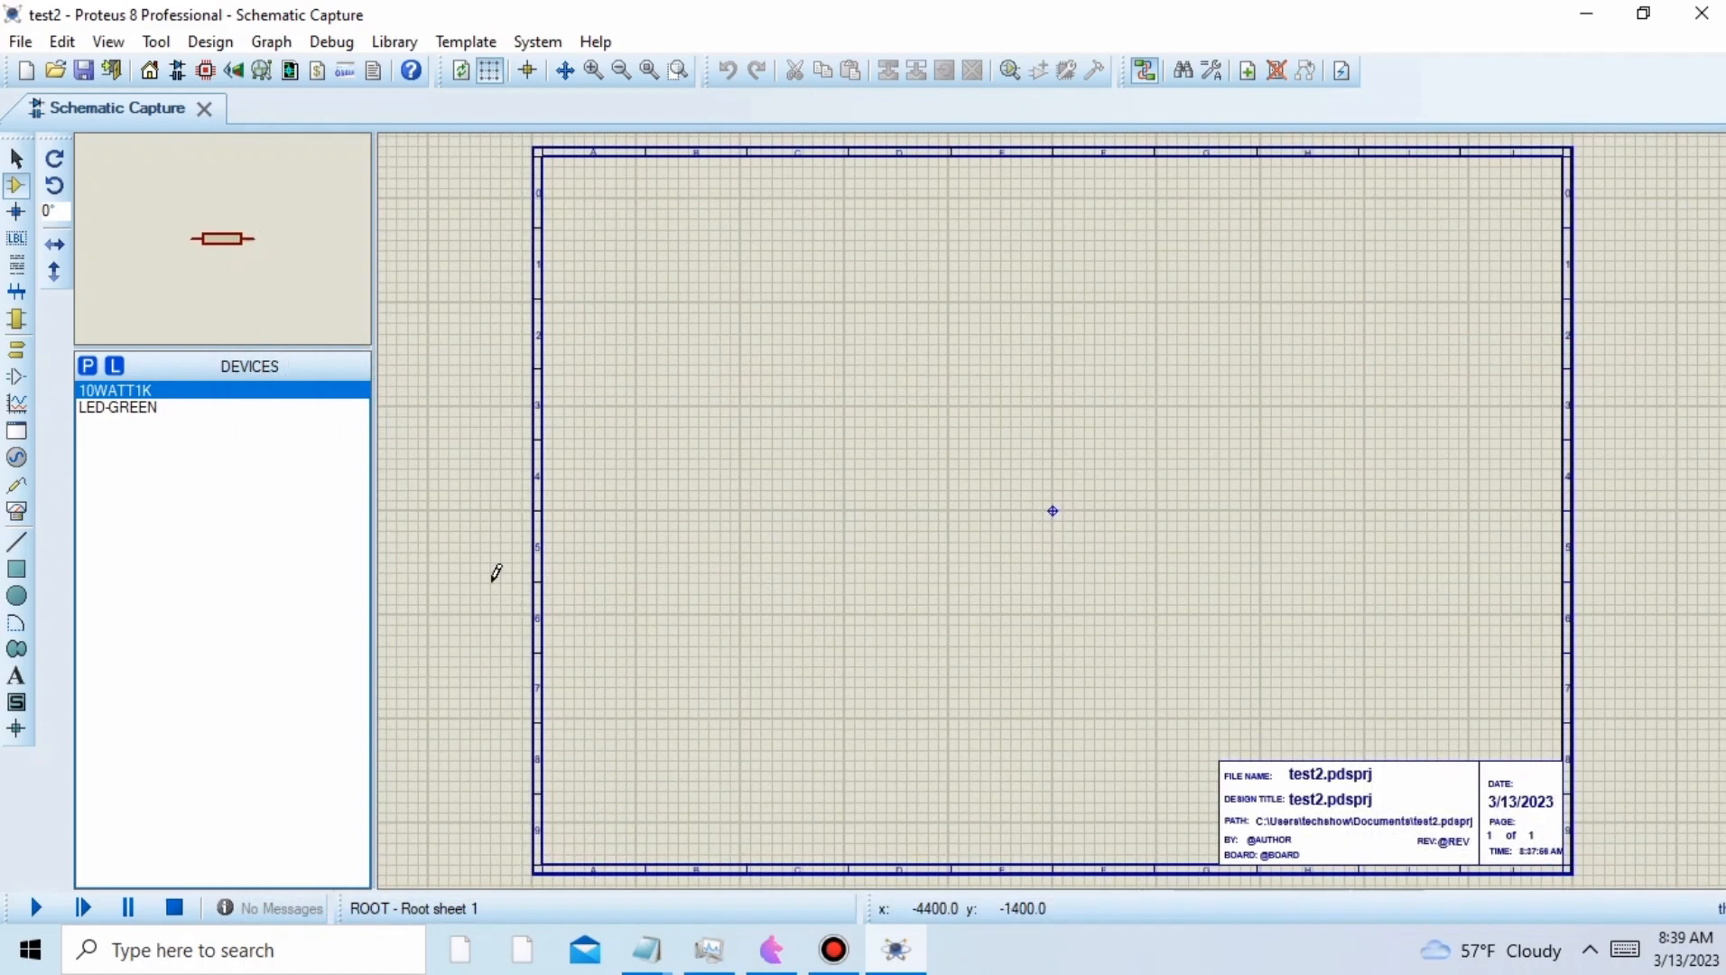
- Place a LED-GREEN component on the schematic sheet at about x -1200, y +900
click(101, 408)
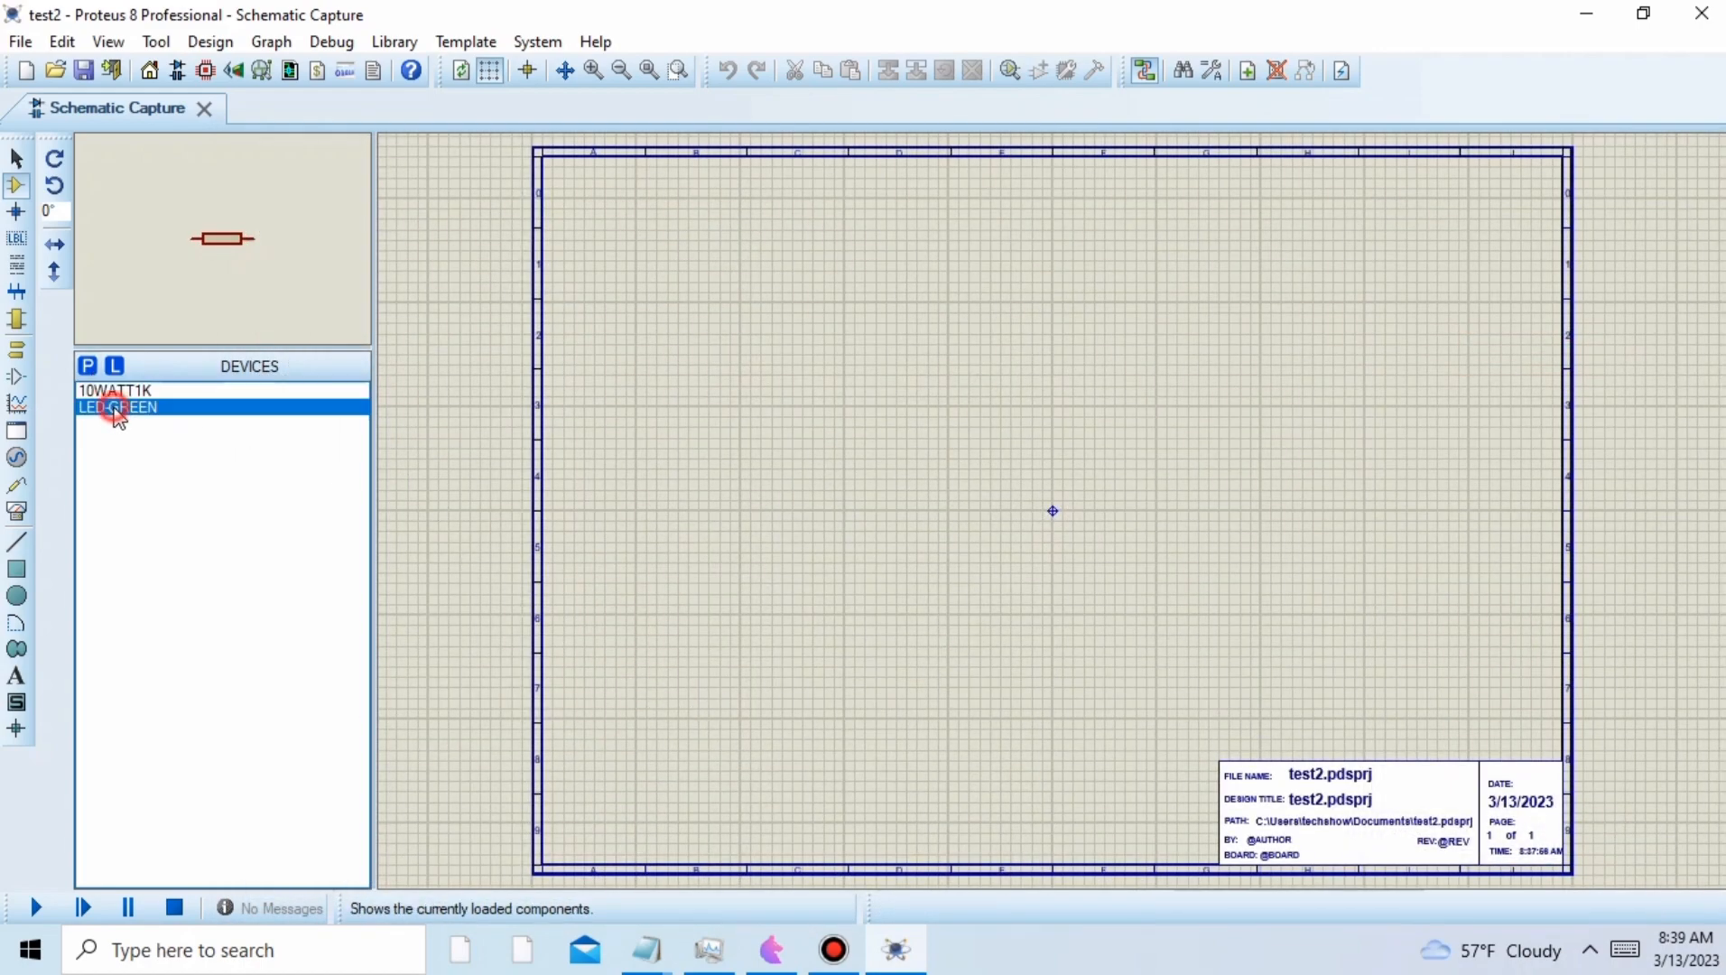
click(932, 411)
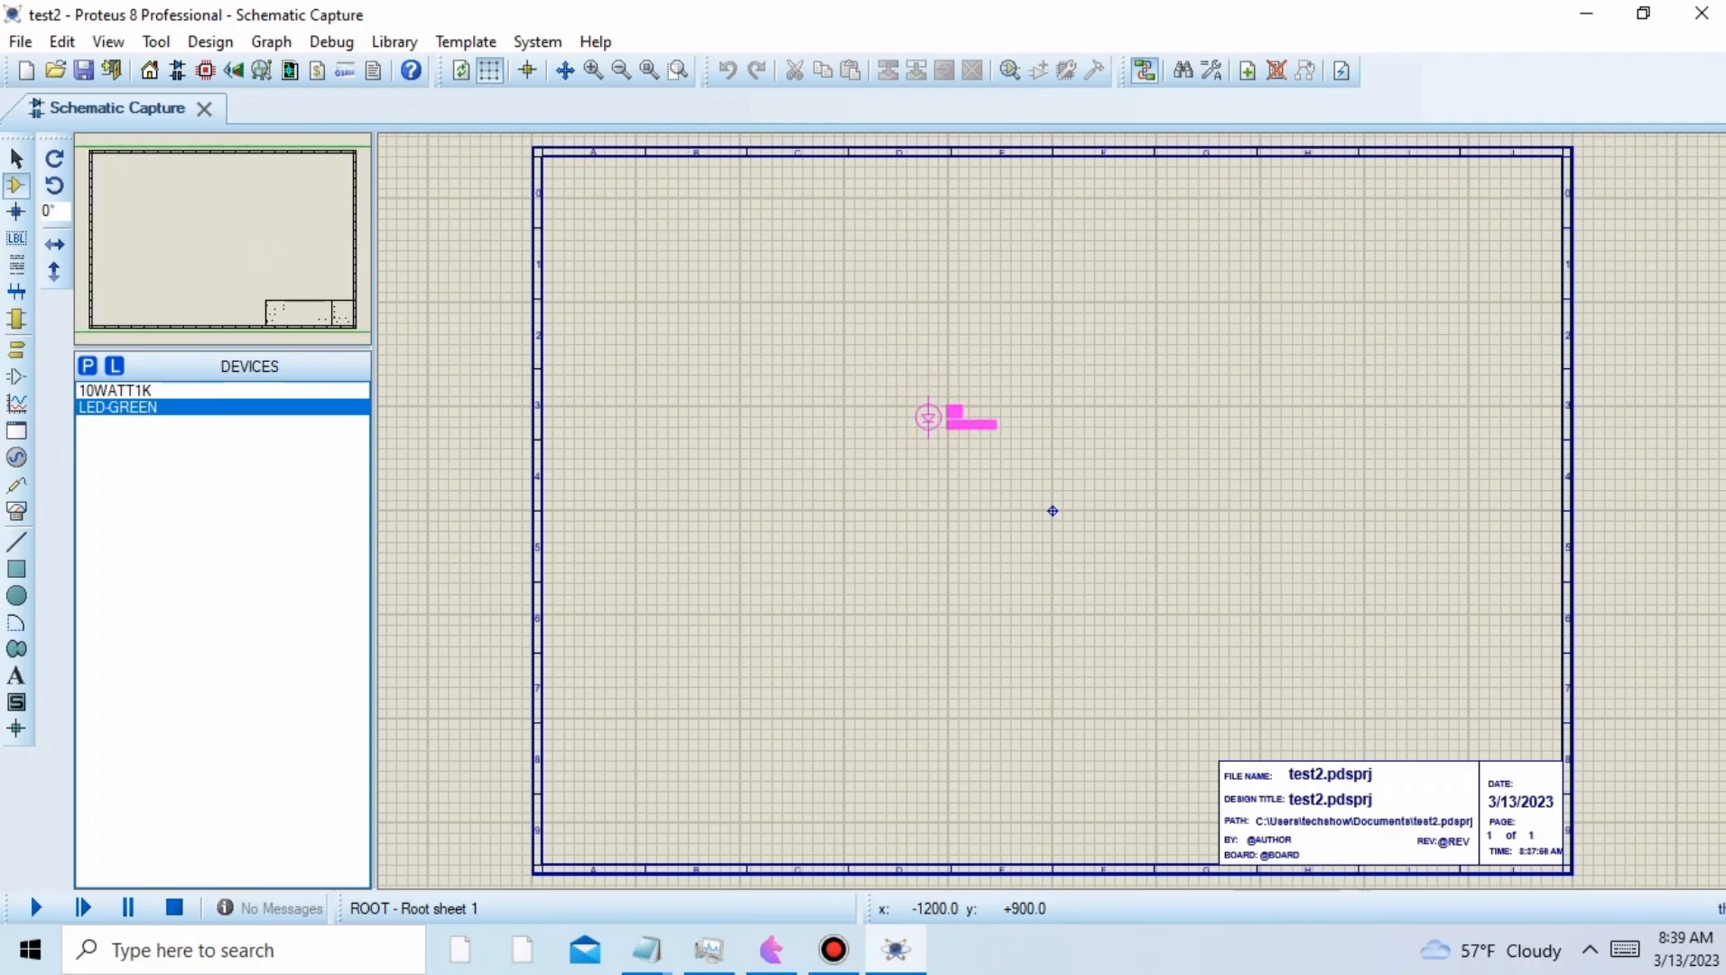
click(929, 415)
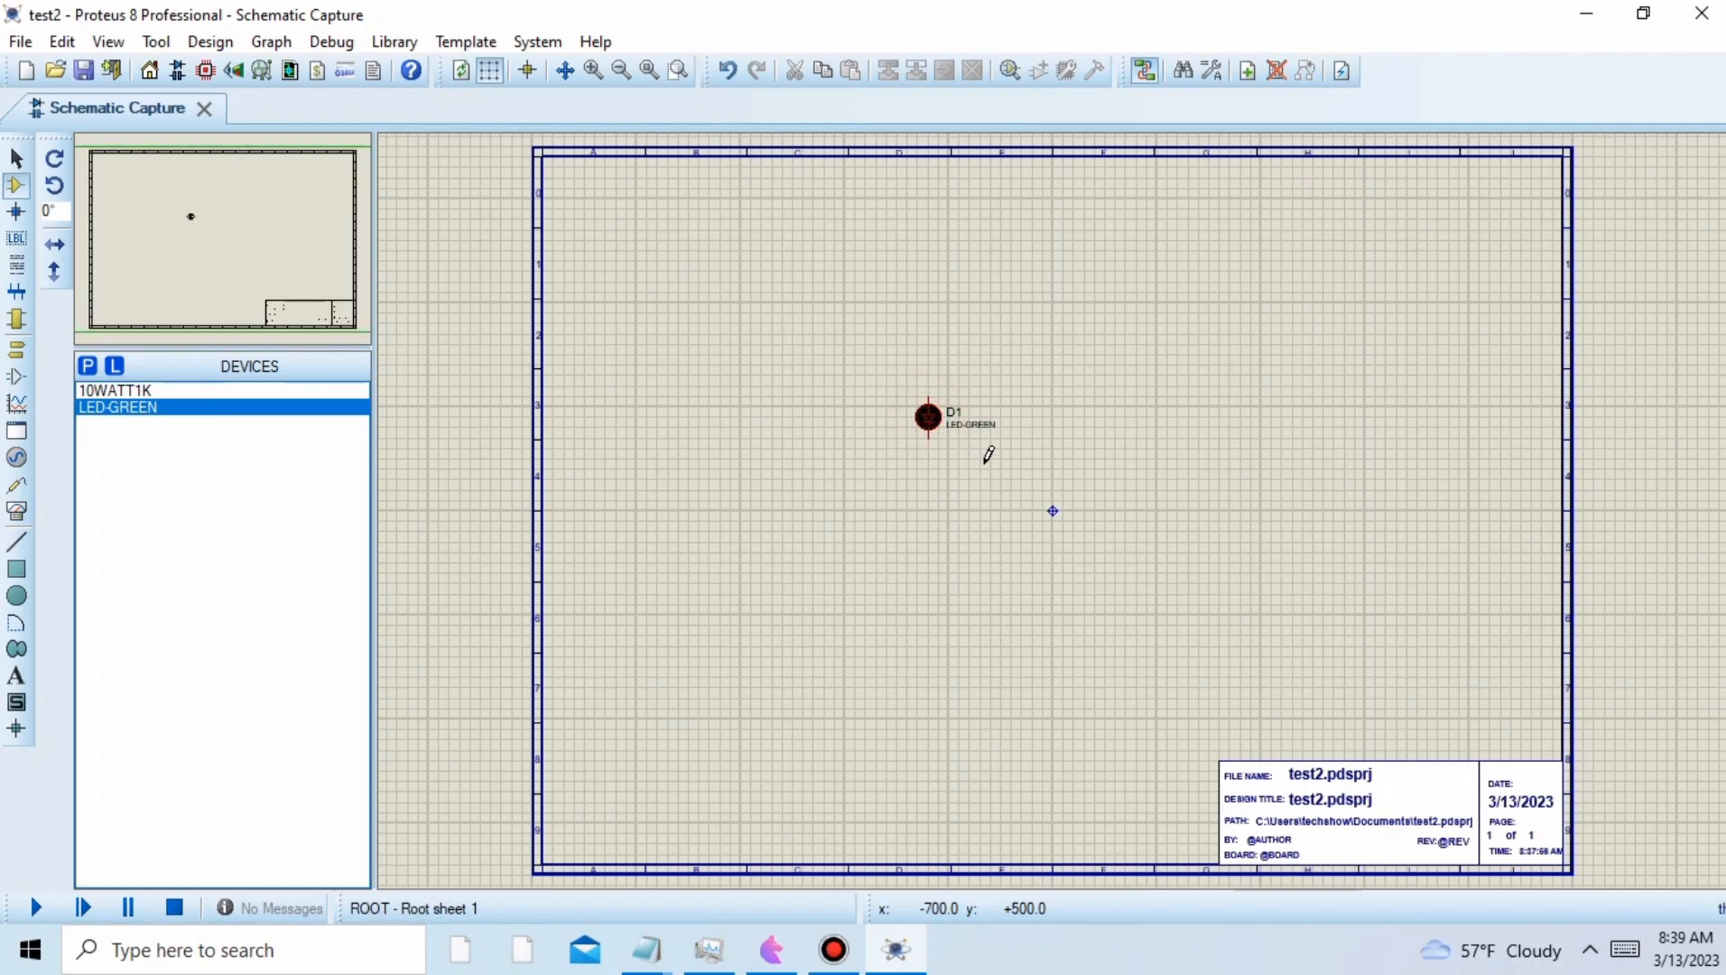
scroll(989, 454, up, 1)
scroll(1057, 501, up, 1)
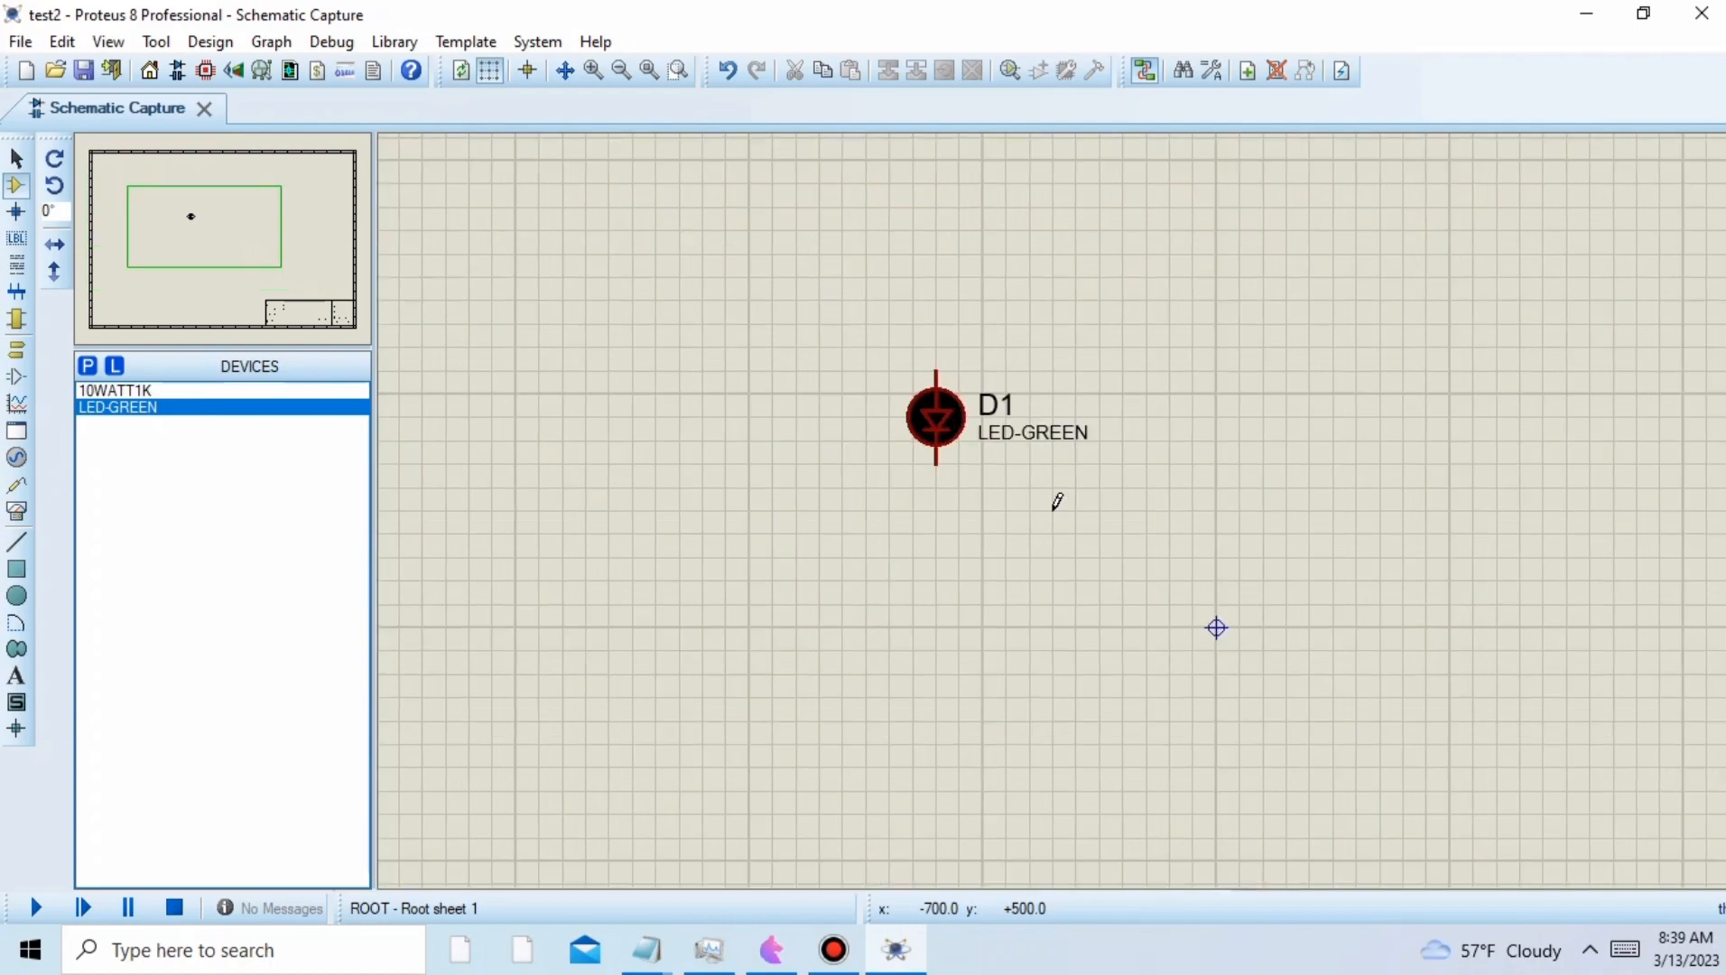
click(623, 69)
click(623, 69)
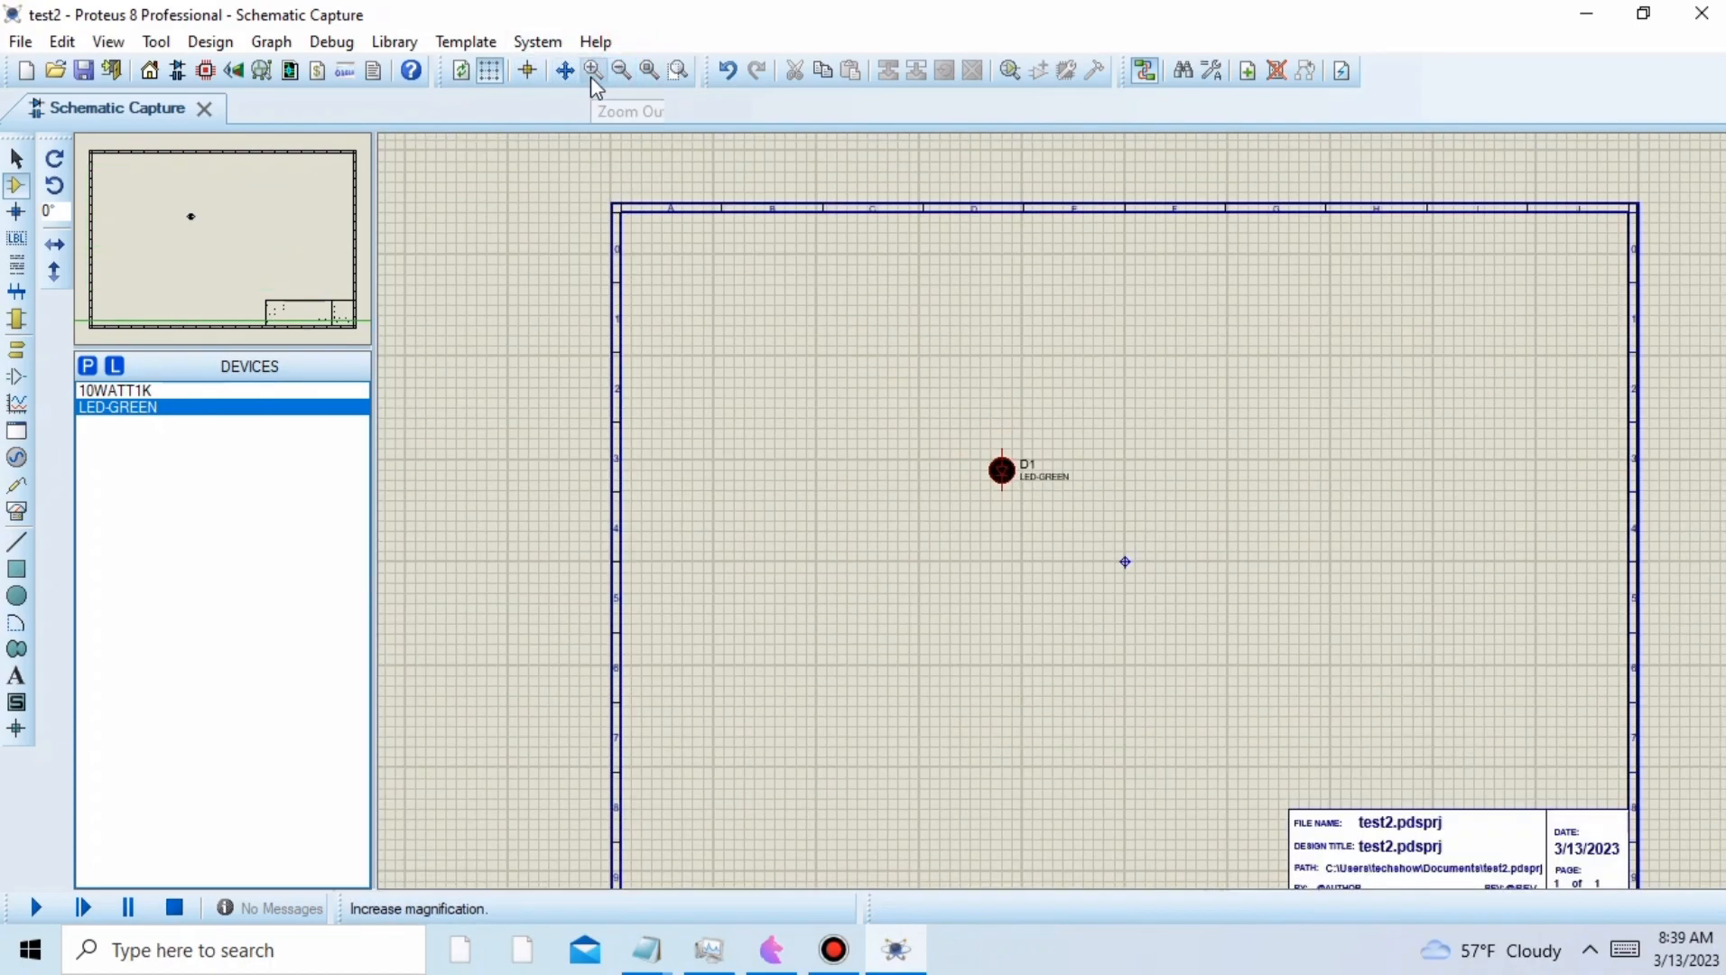
click(592, 76)
click(592, 76)
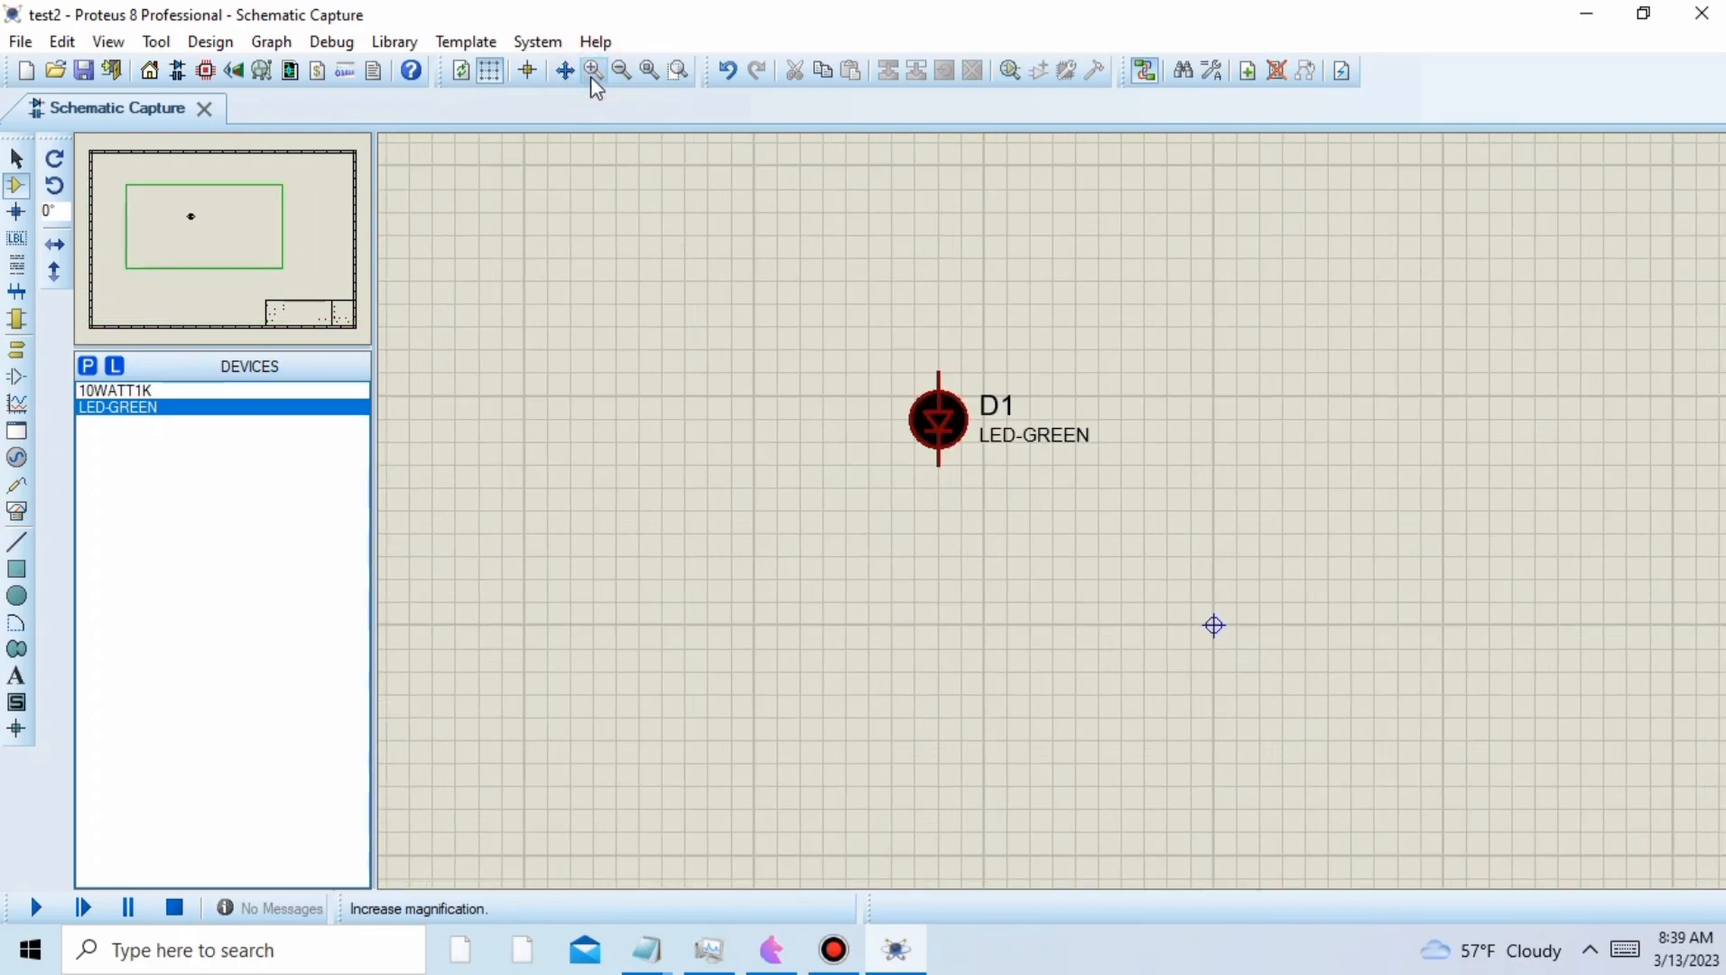
click(592, 76)
click(628, 72)
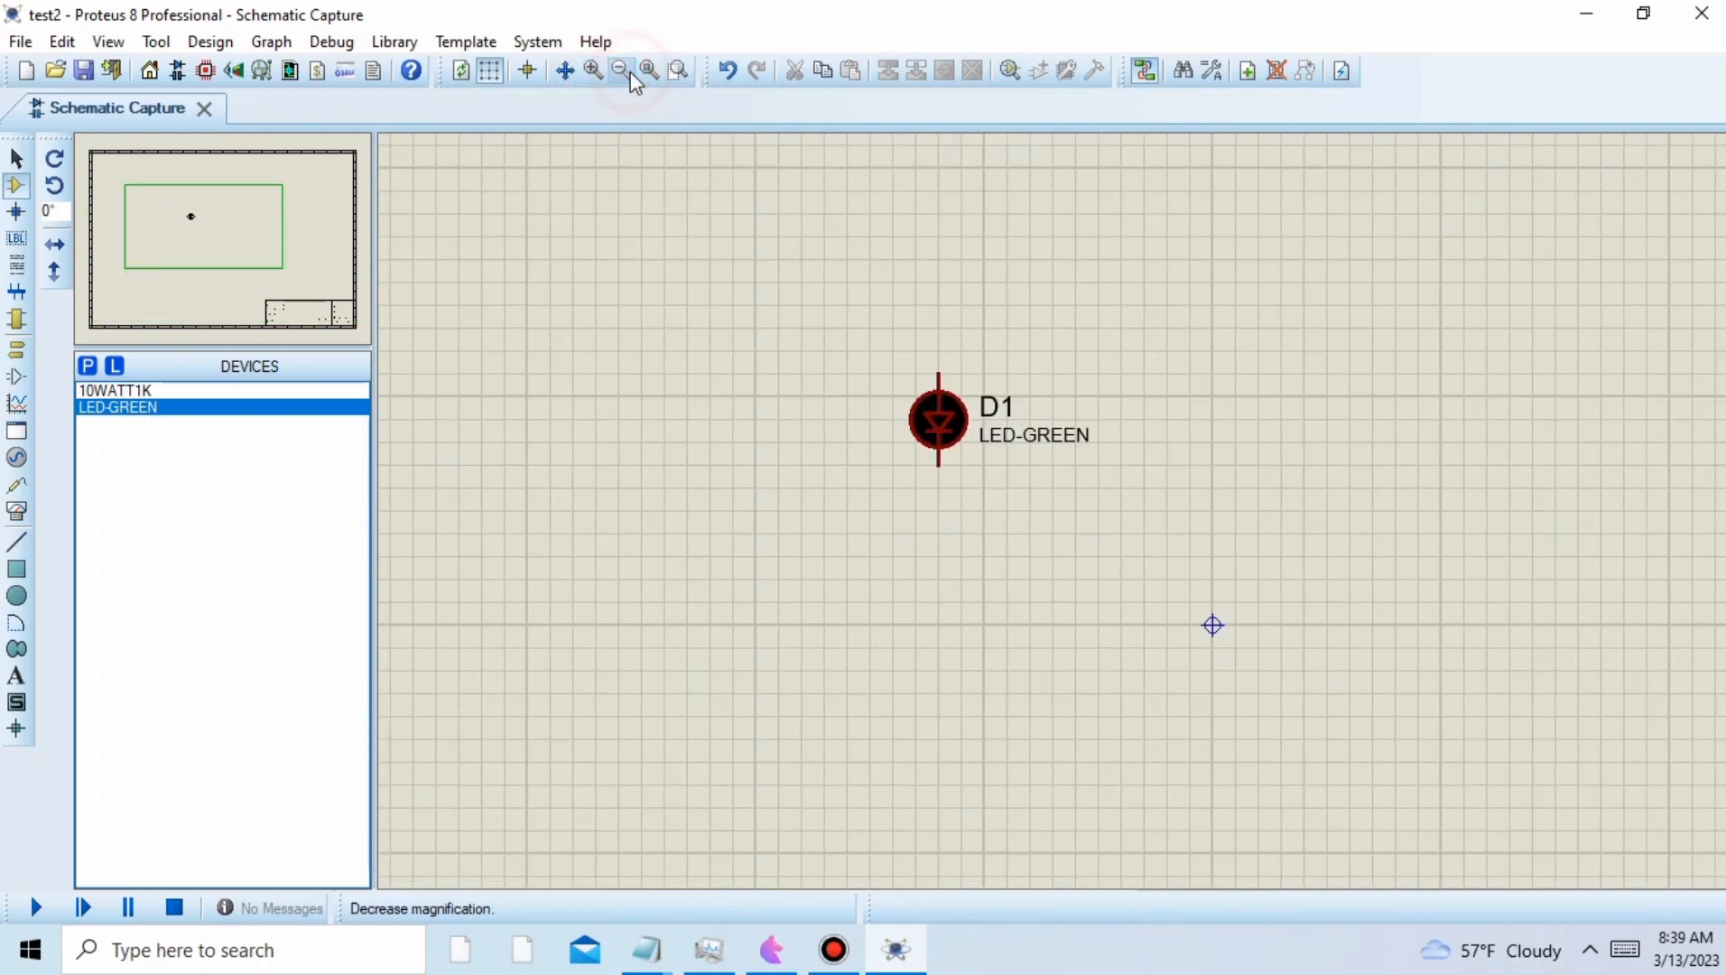
click(630, 73)
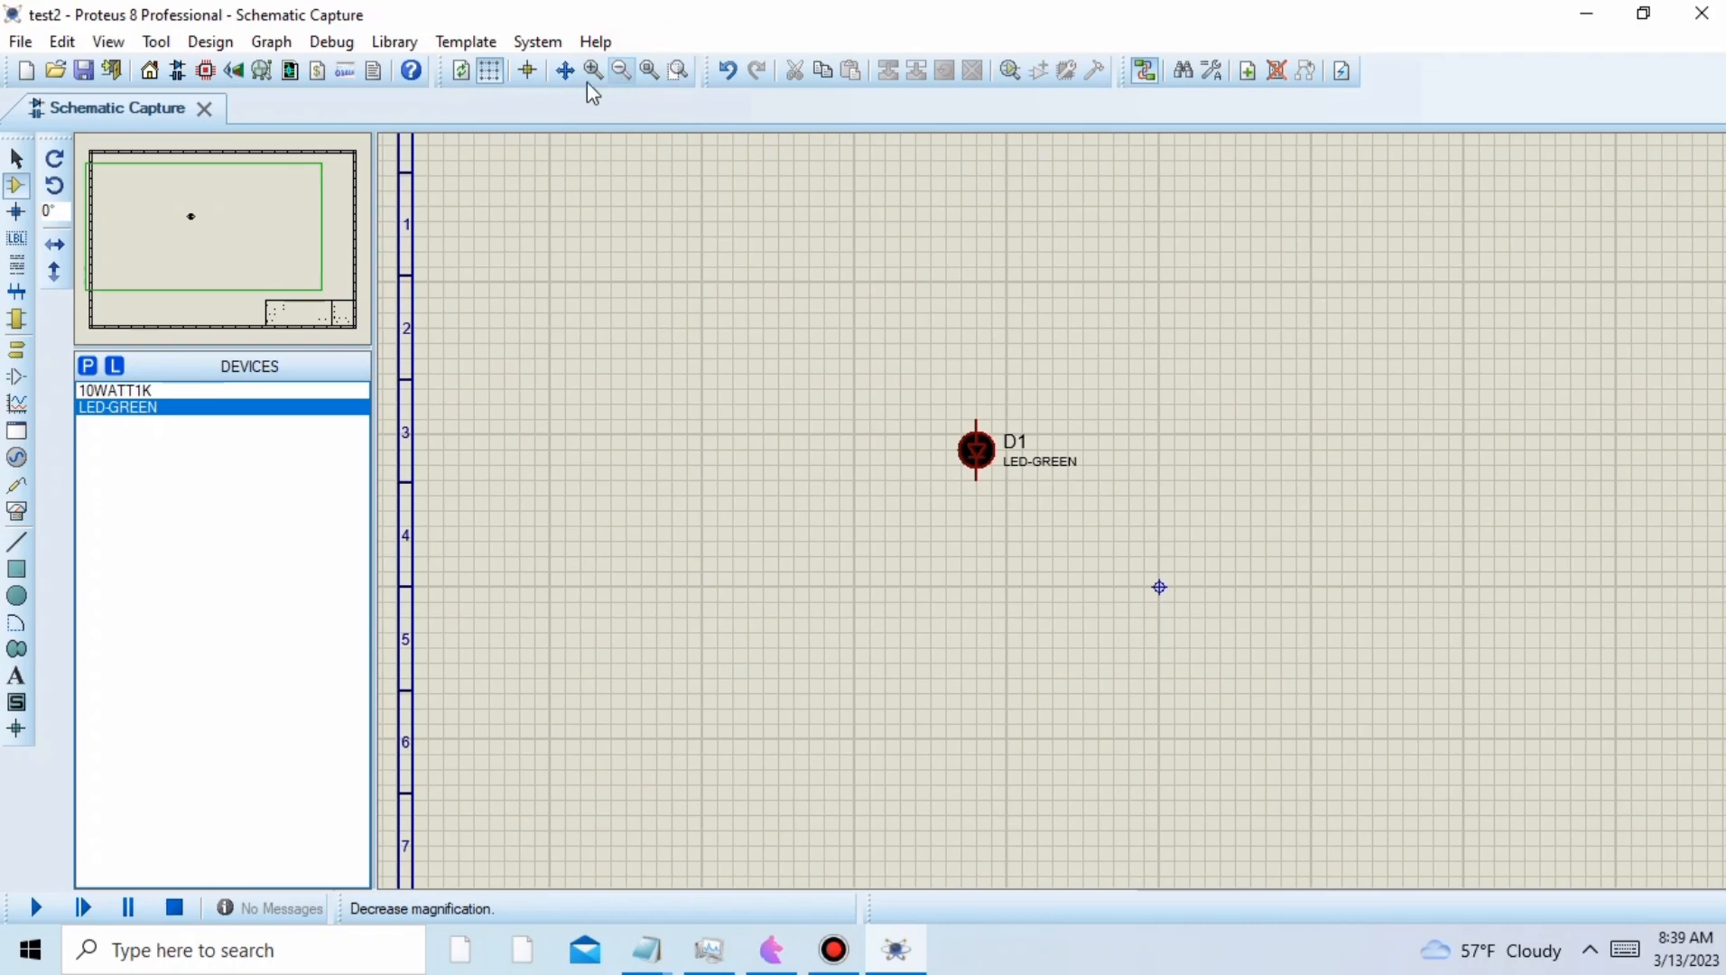
click(594, 71)
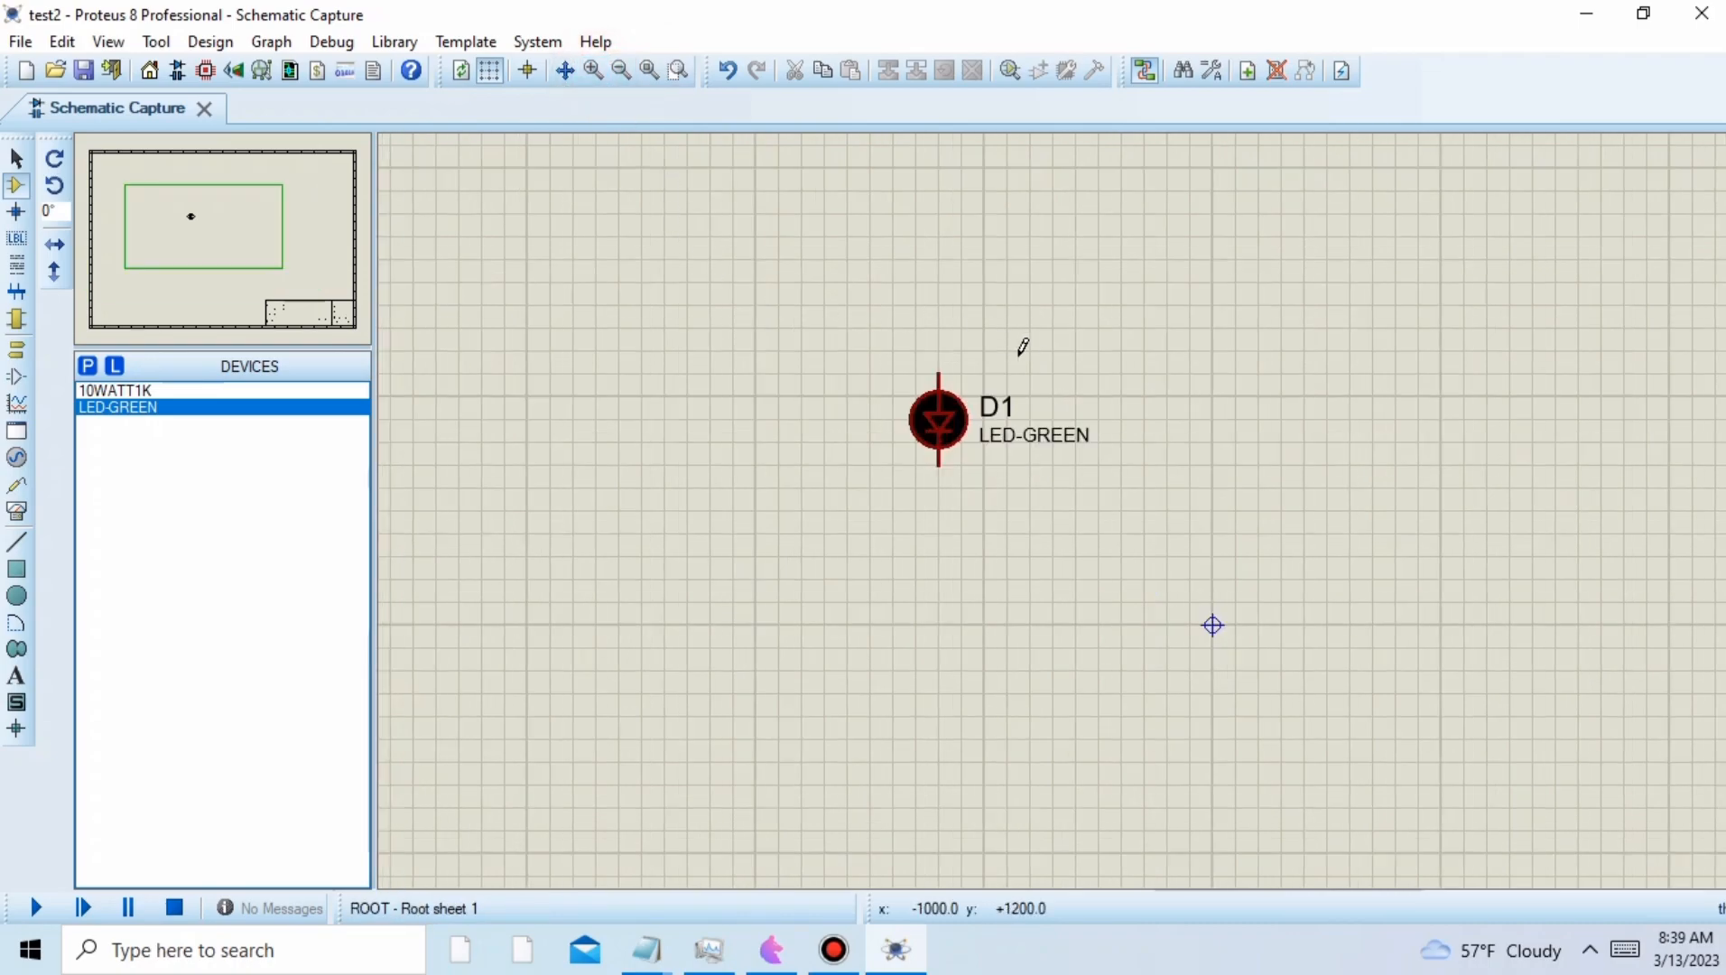
- Move the green LED down and left to about x -1600, y +500 and view its component properties without changing them
click(944, 438)
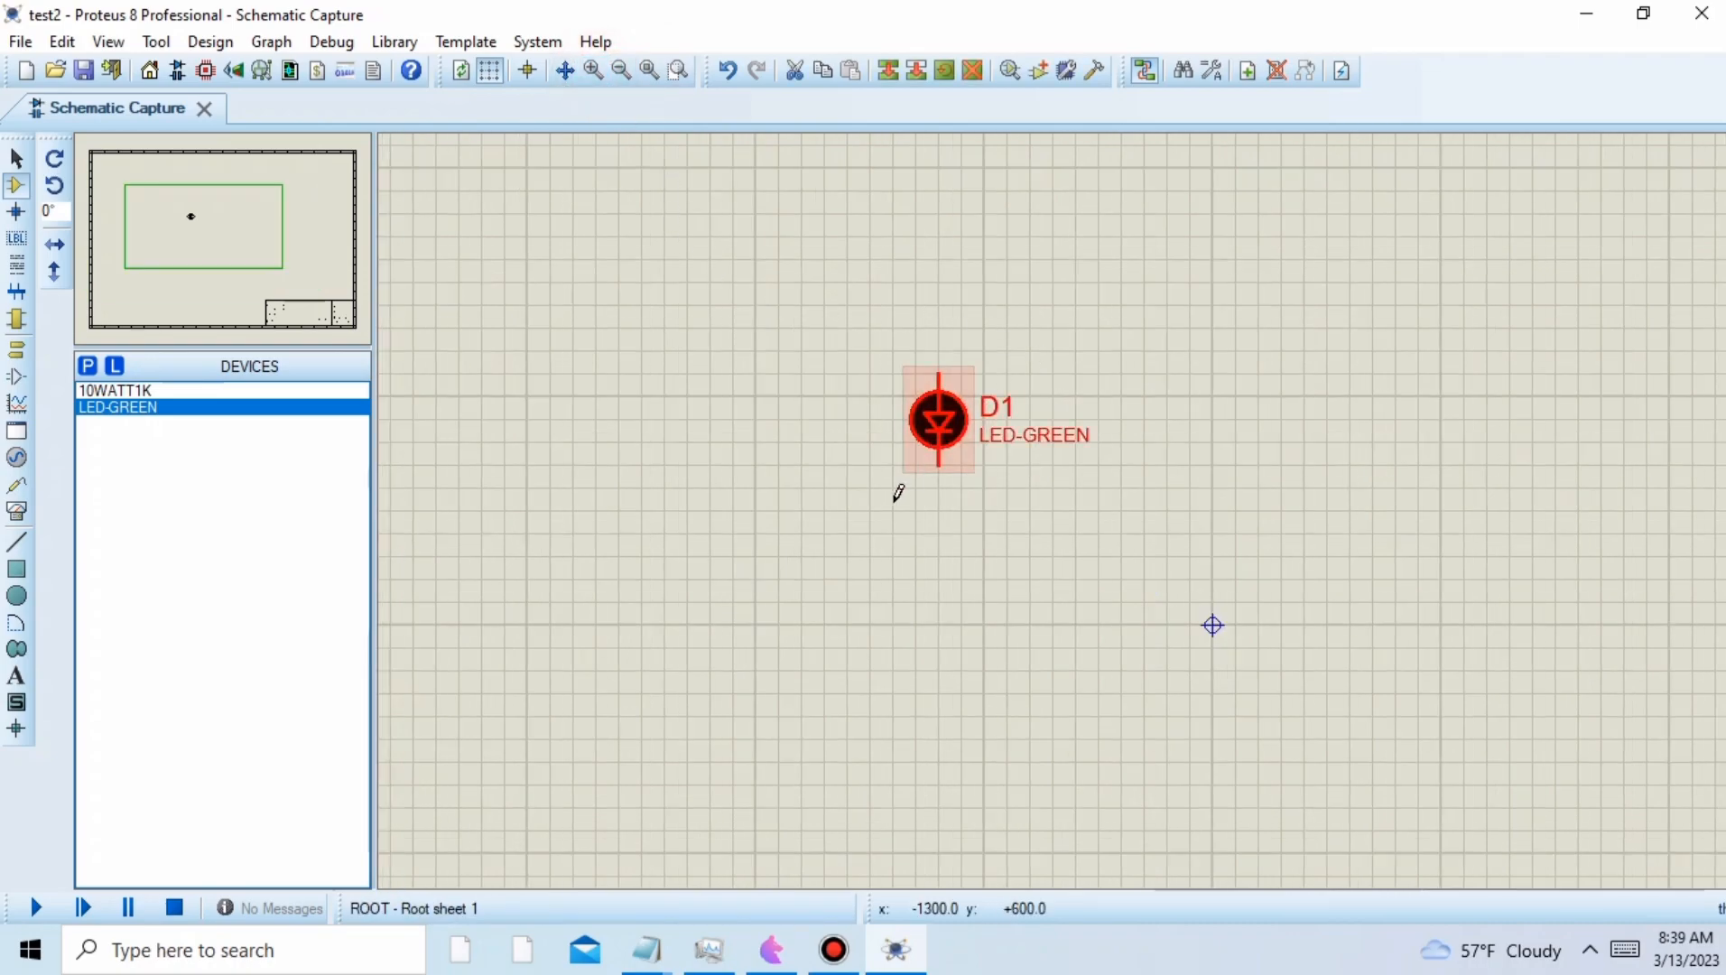
drag(939, 442, 849, 532)
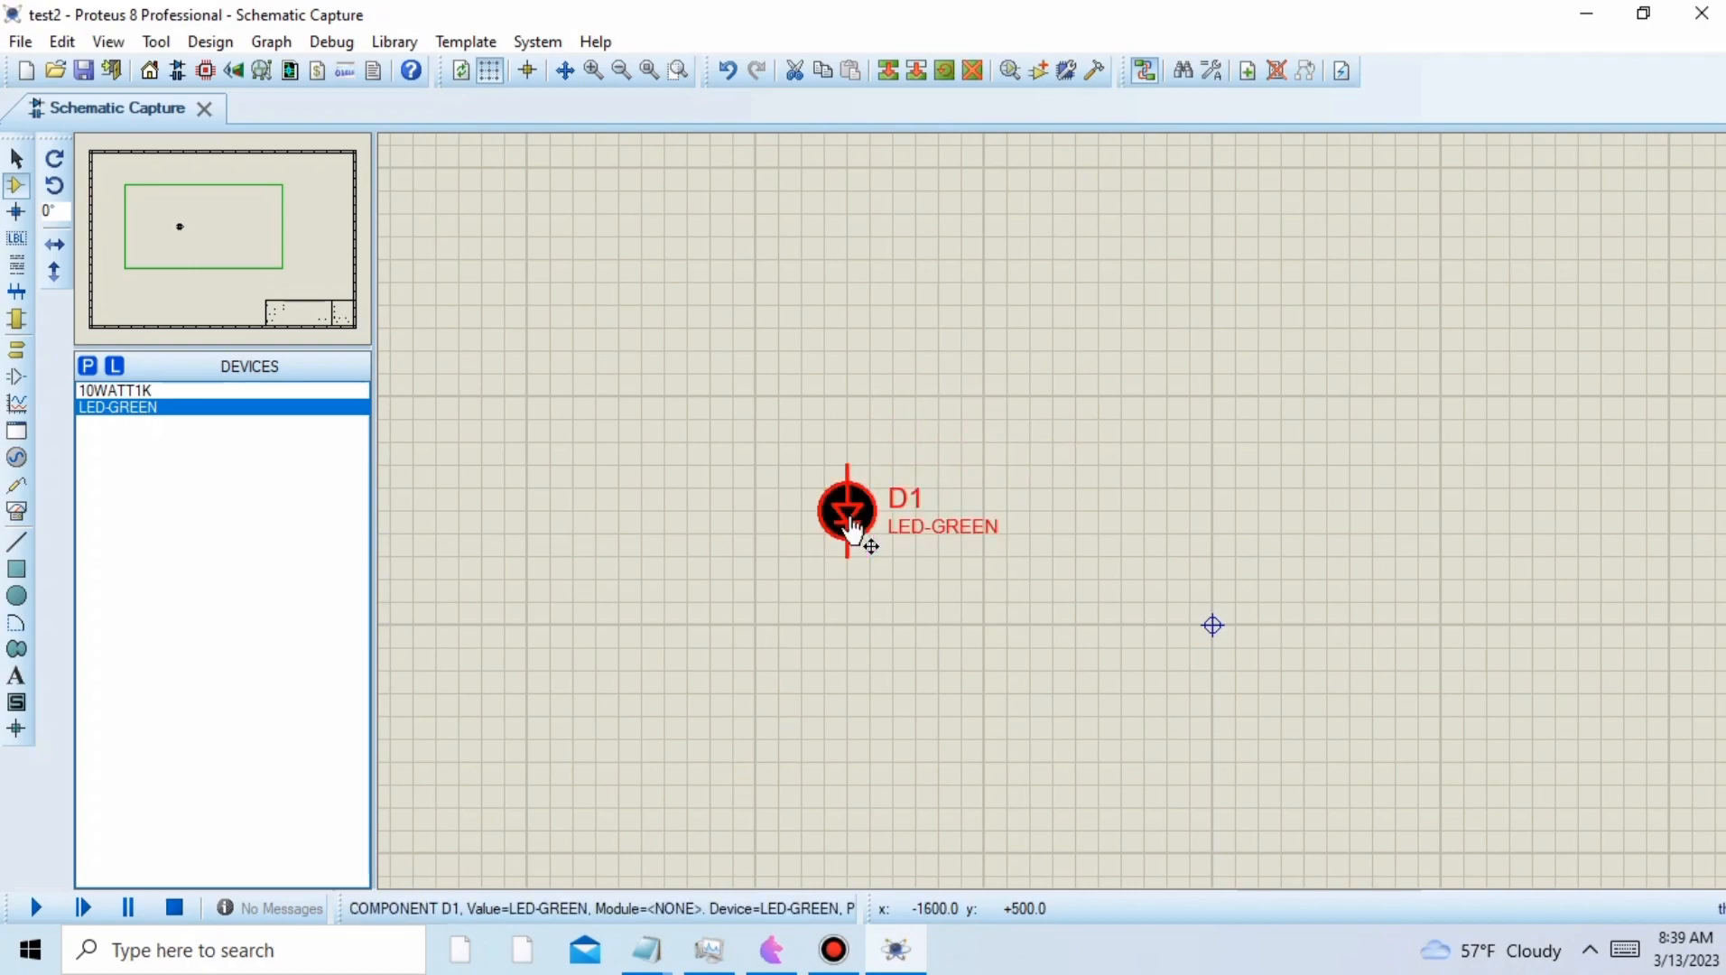
double_click(850, 515)
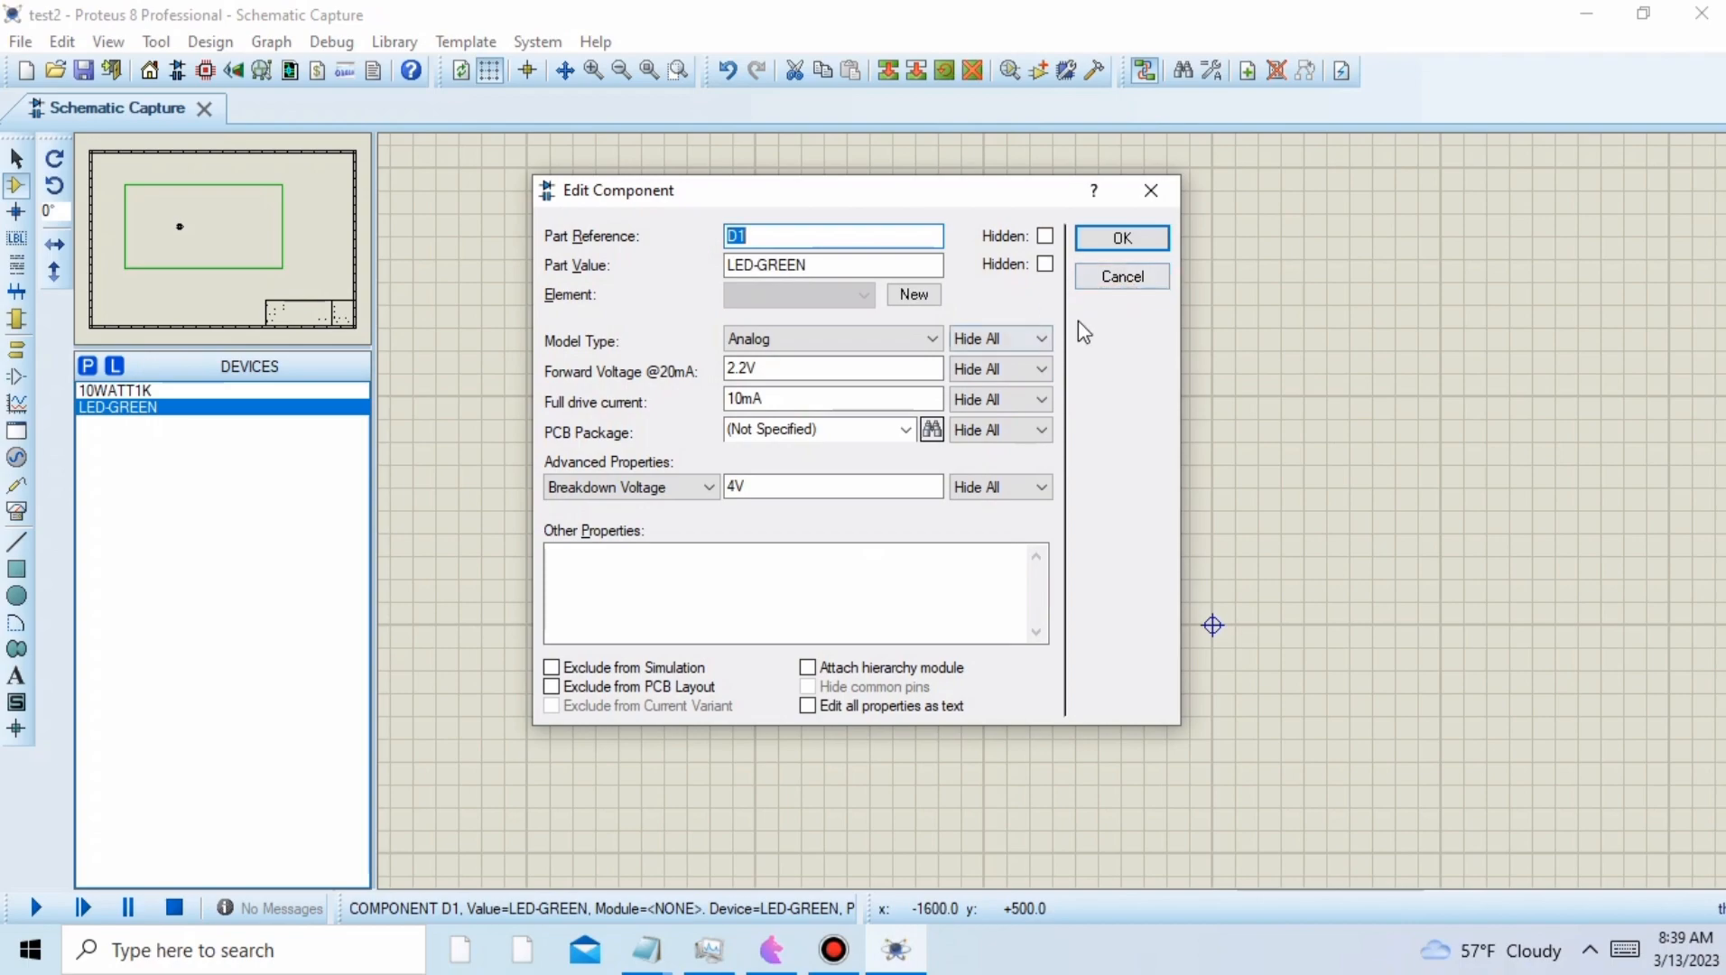
click(1124, 281)
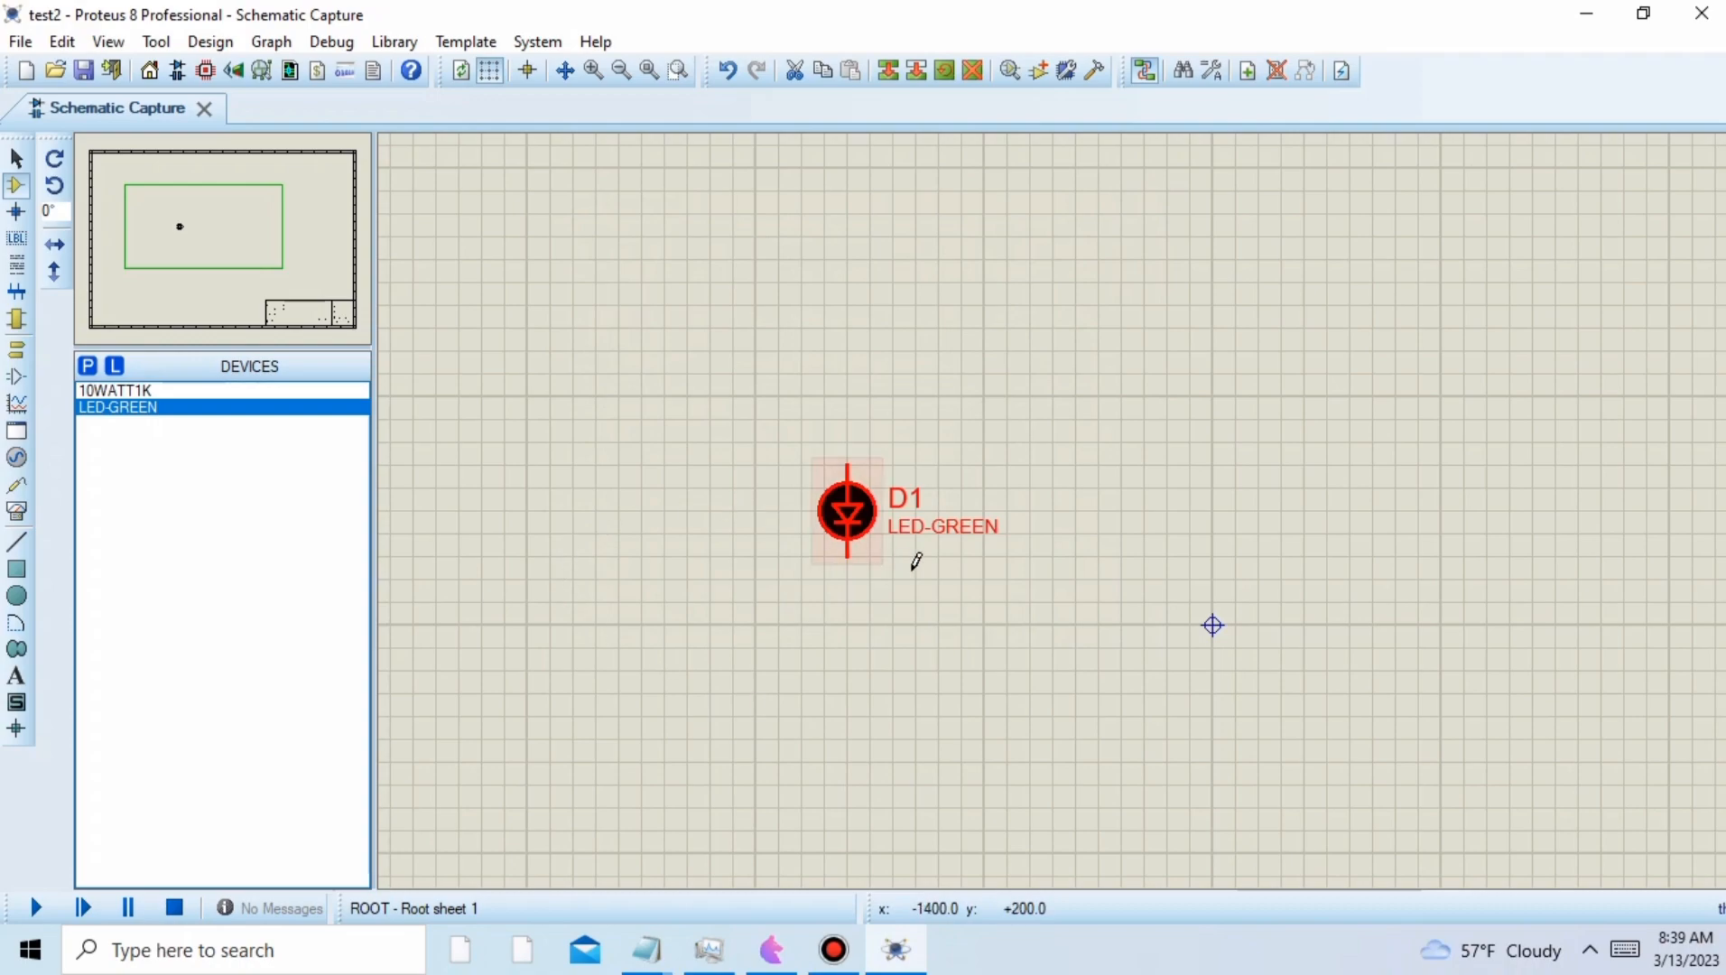
- Change the green LED's part reference label to LED
double_click(919, 503)
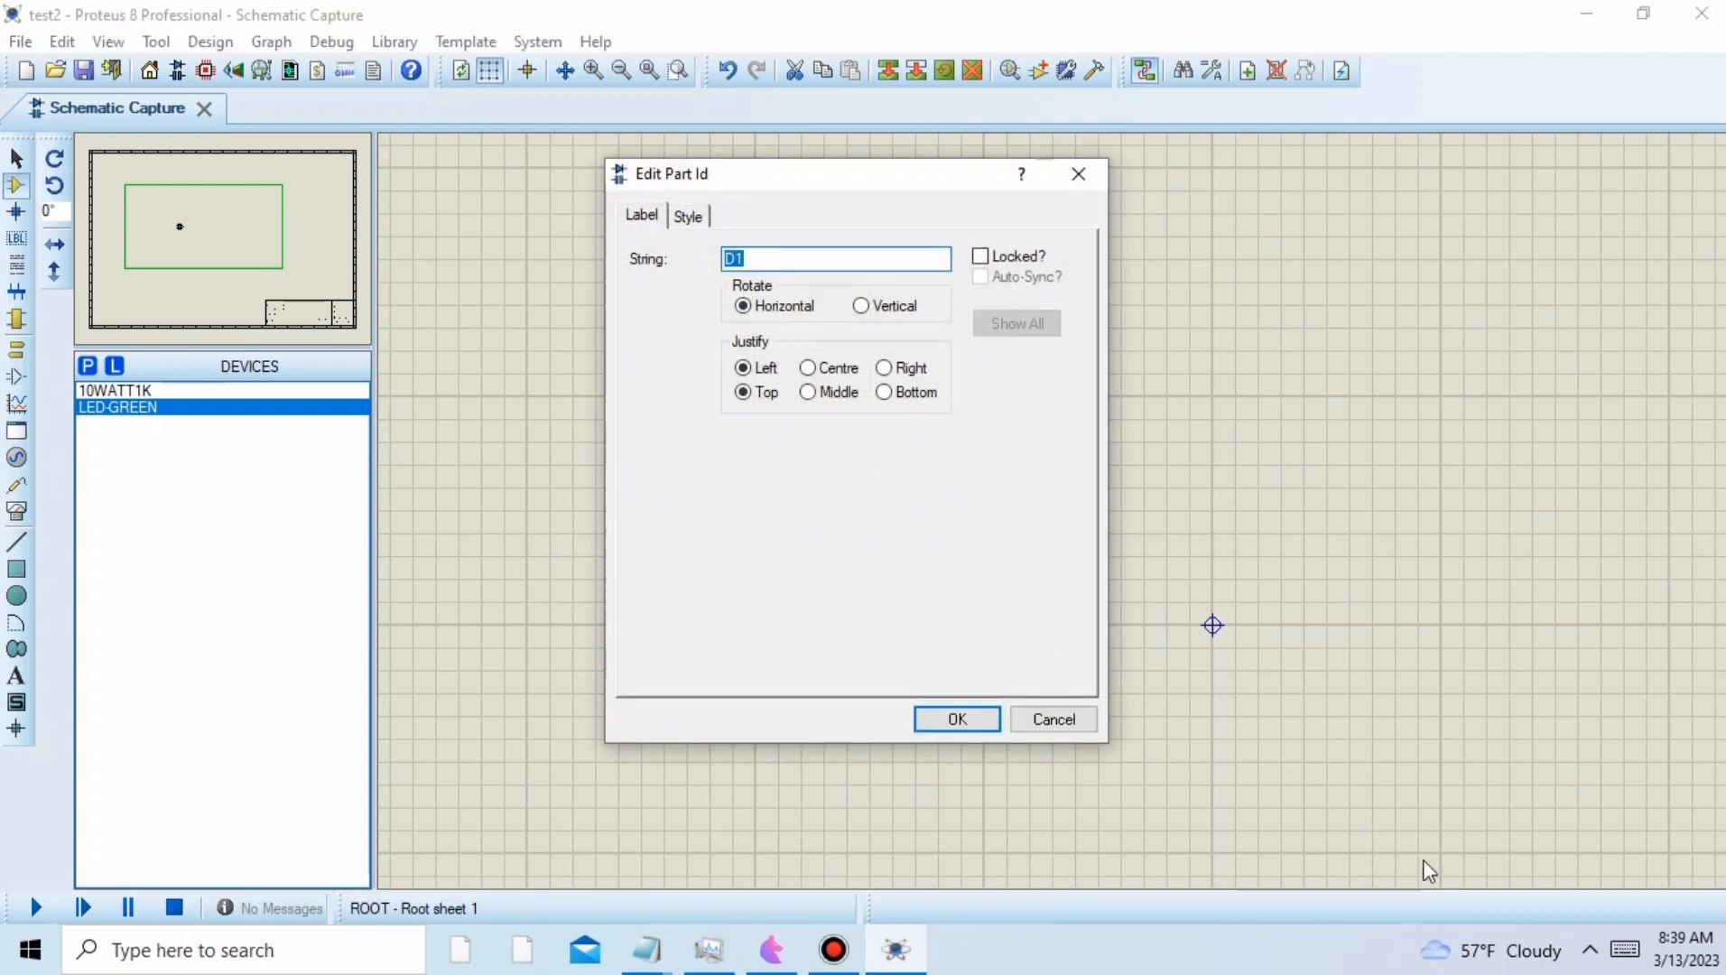
click(1626, 951)
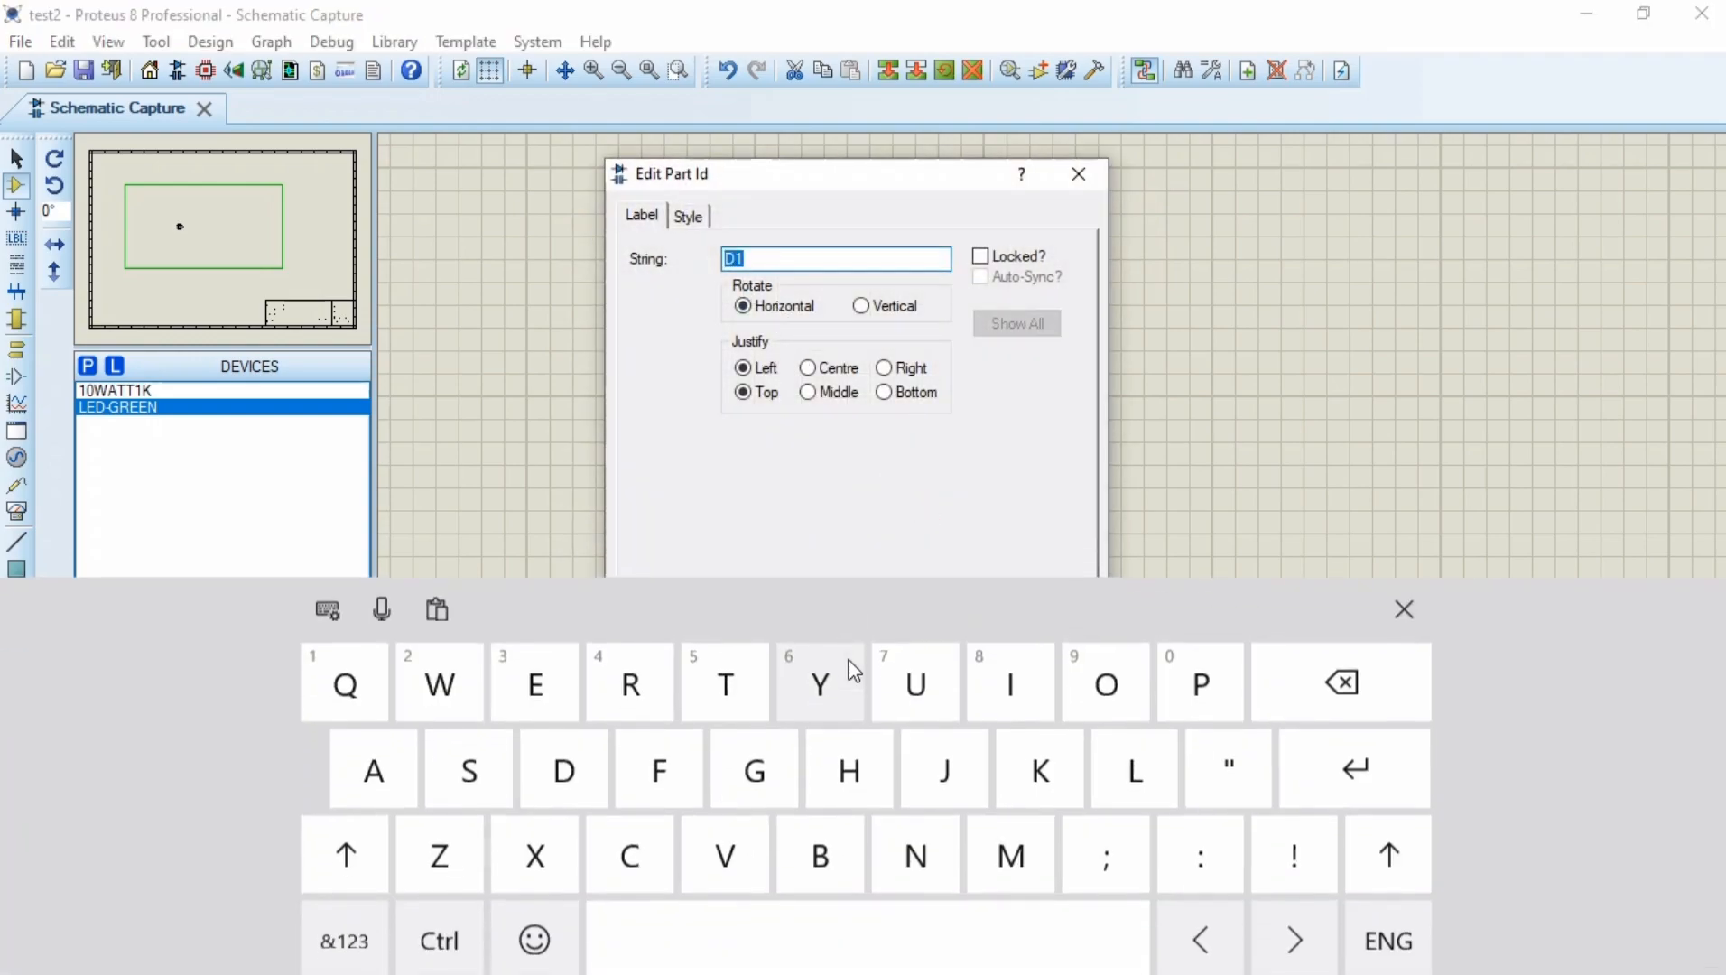
text(L)
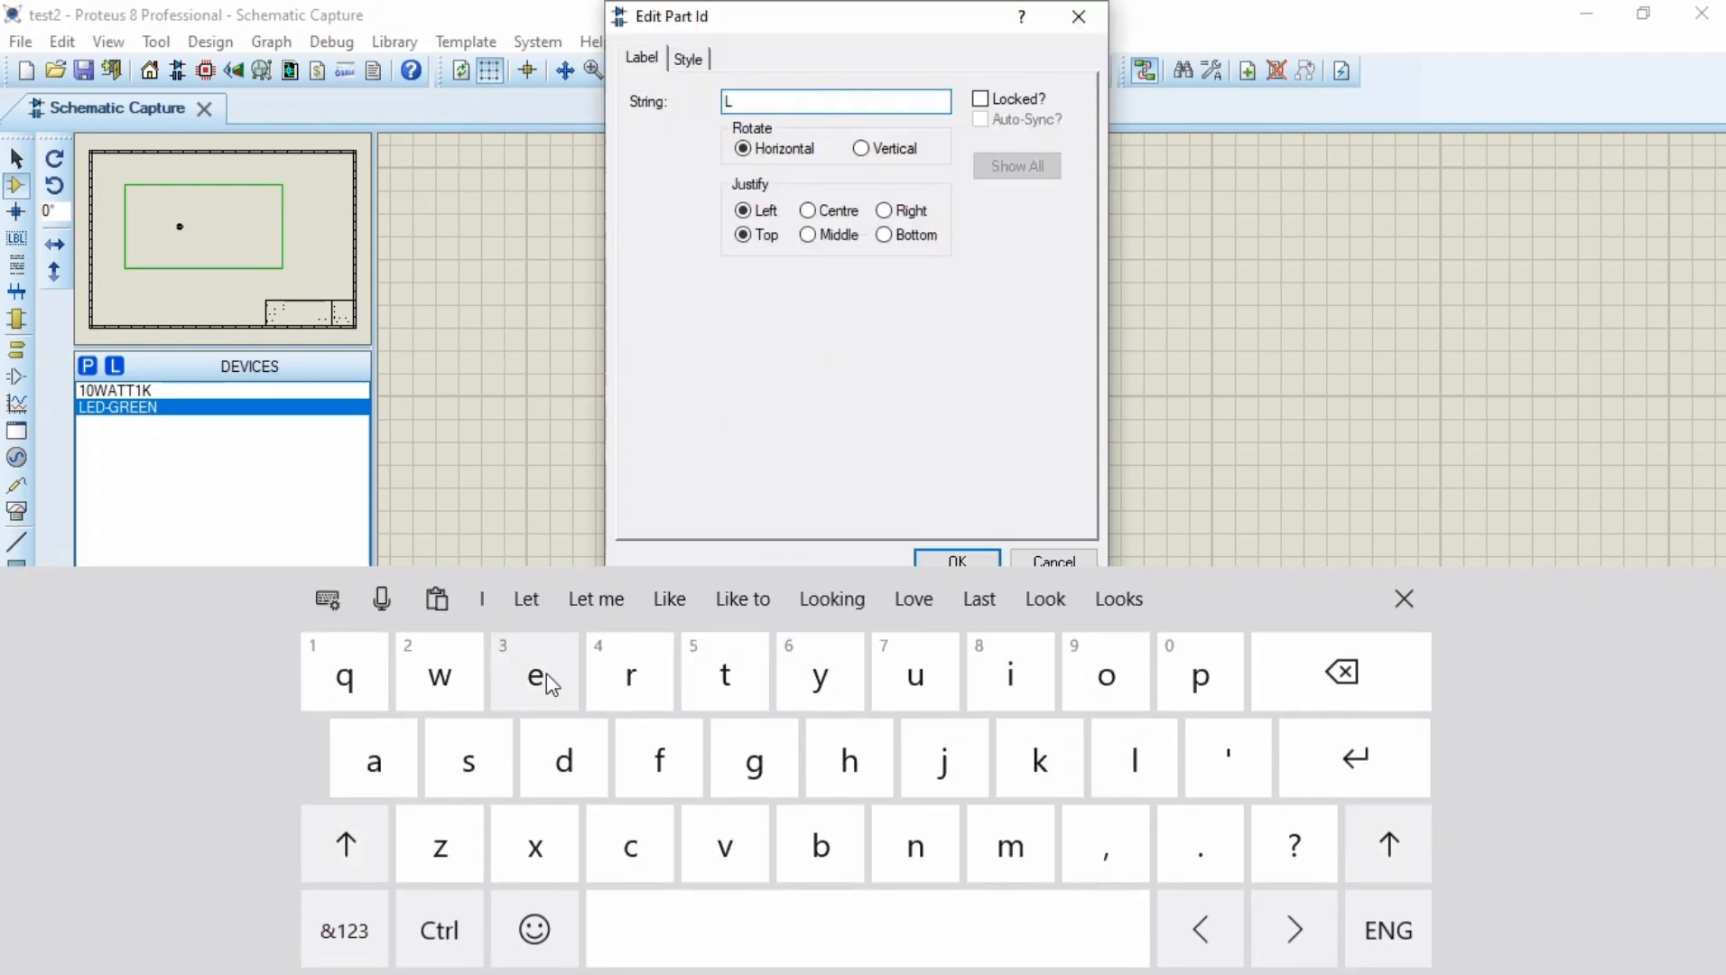
text(ED)
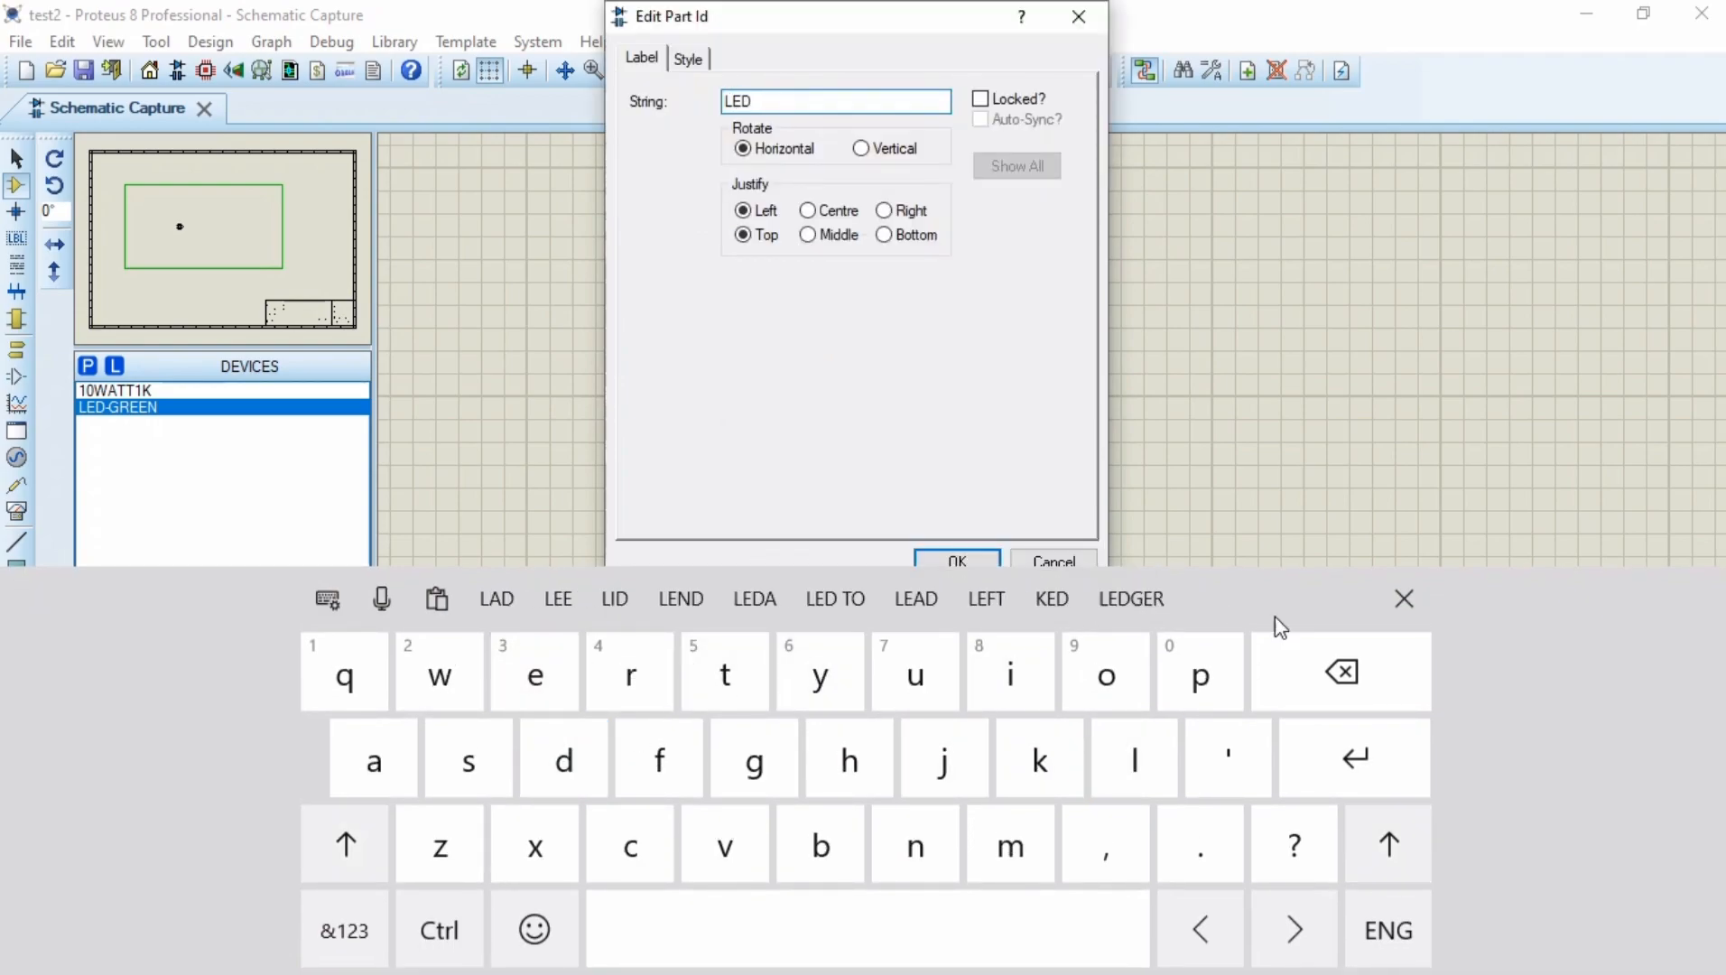
click(1408, 599)
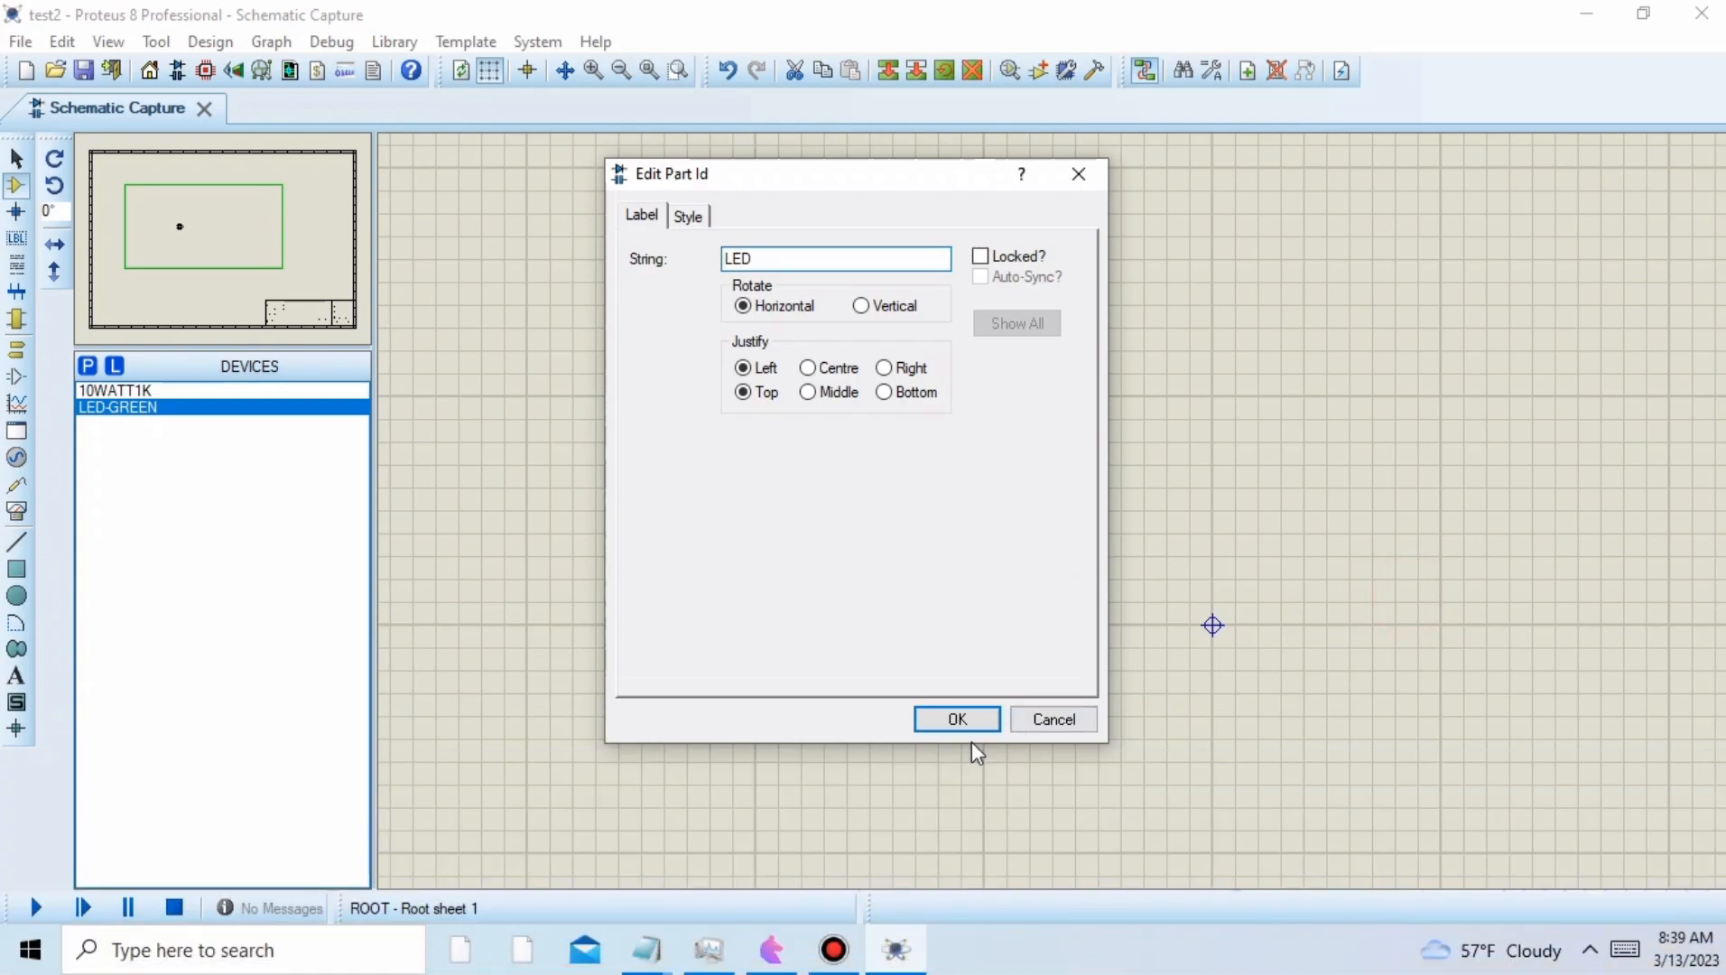
click(943, 720)
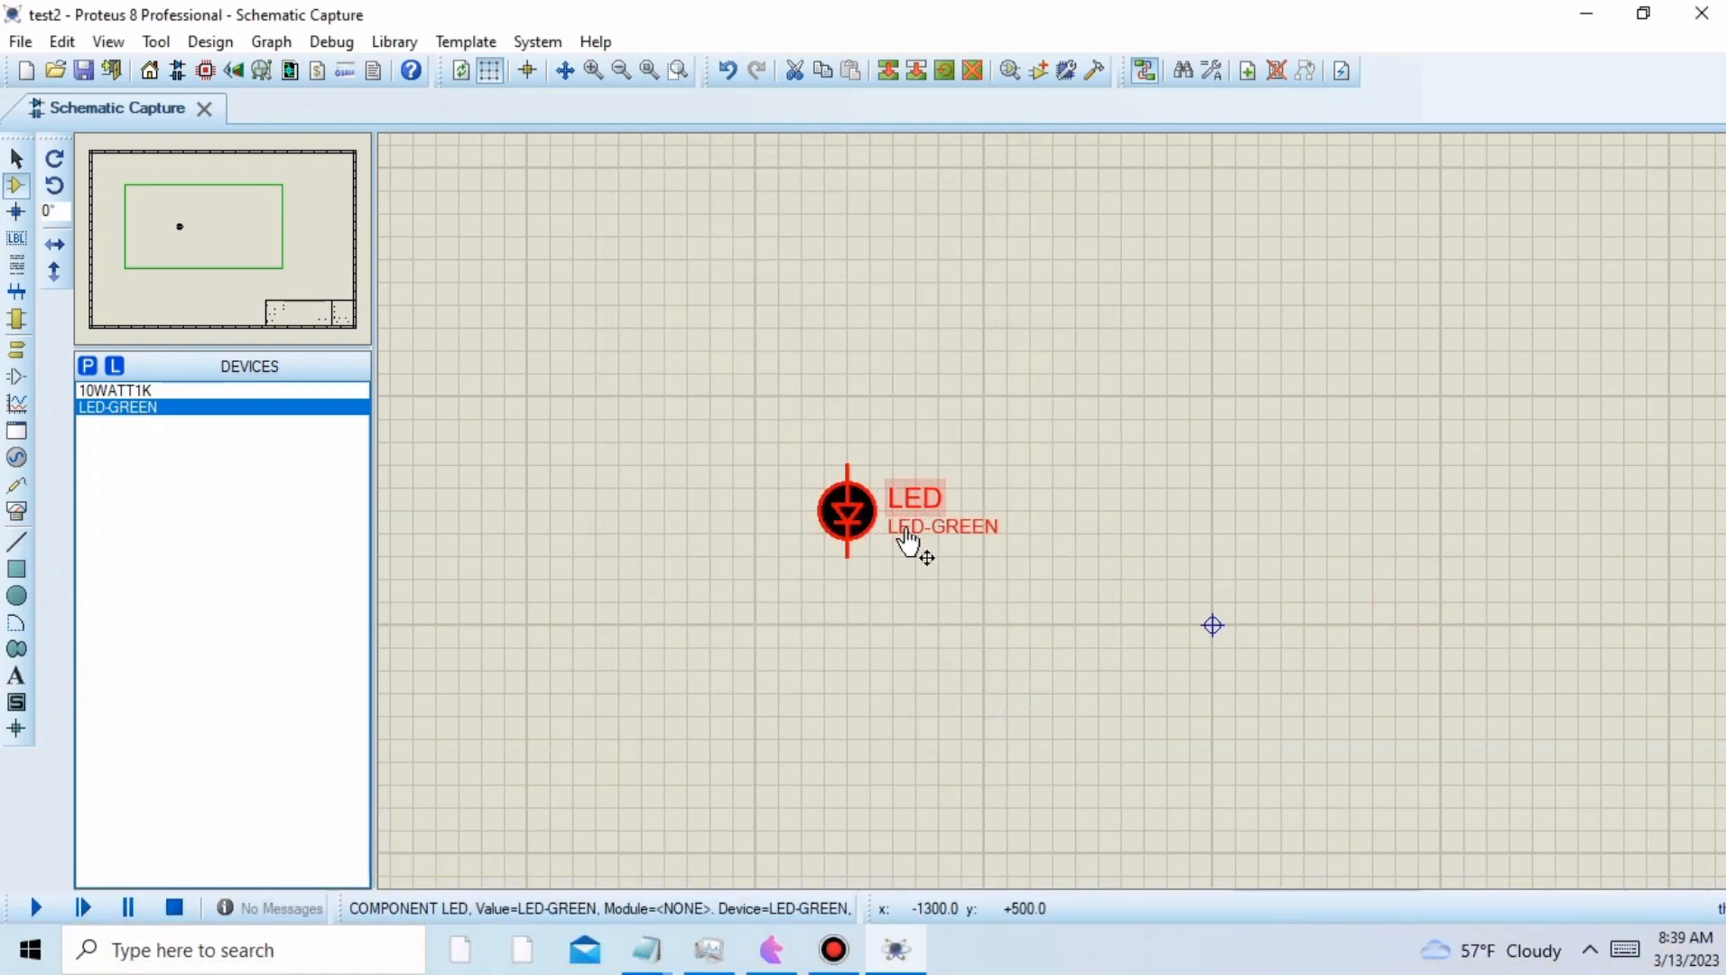
- Place the 10WATT1K resistor to the right of the LED and shift it closer, slightly above the LED
click(114, 391)
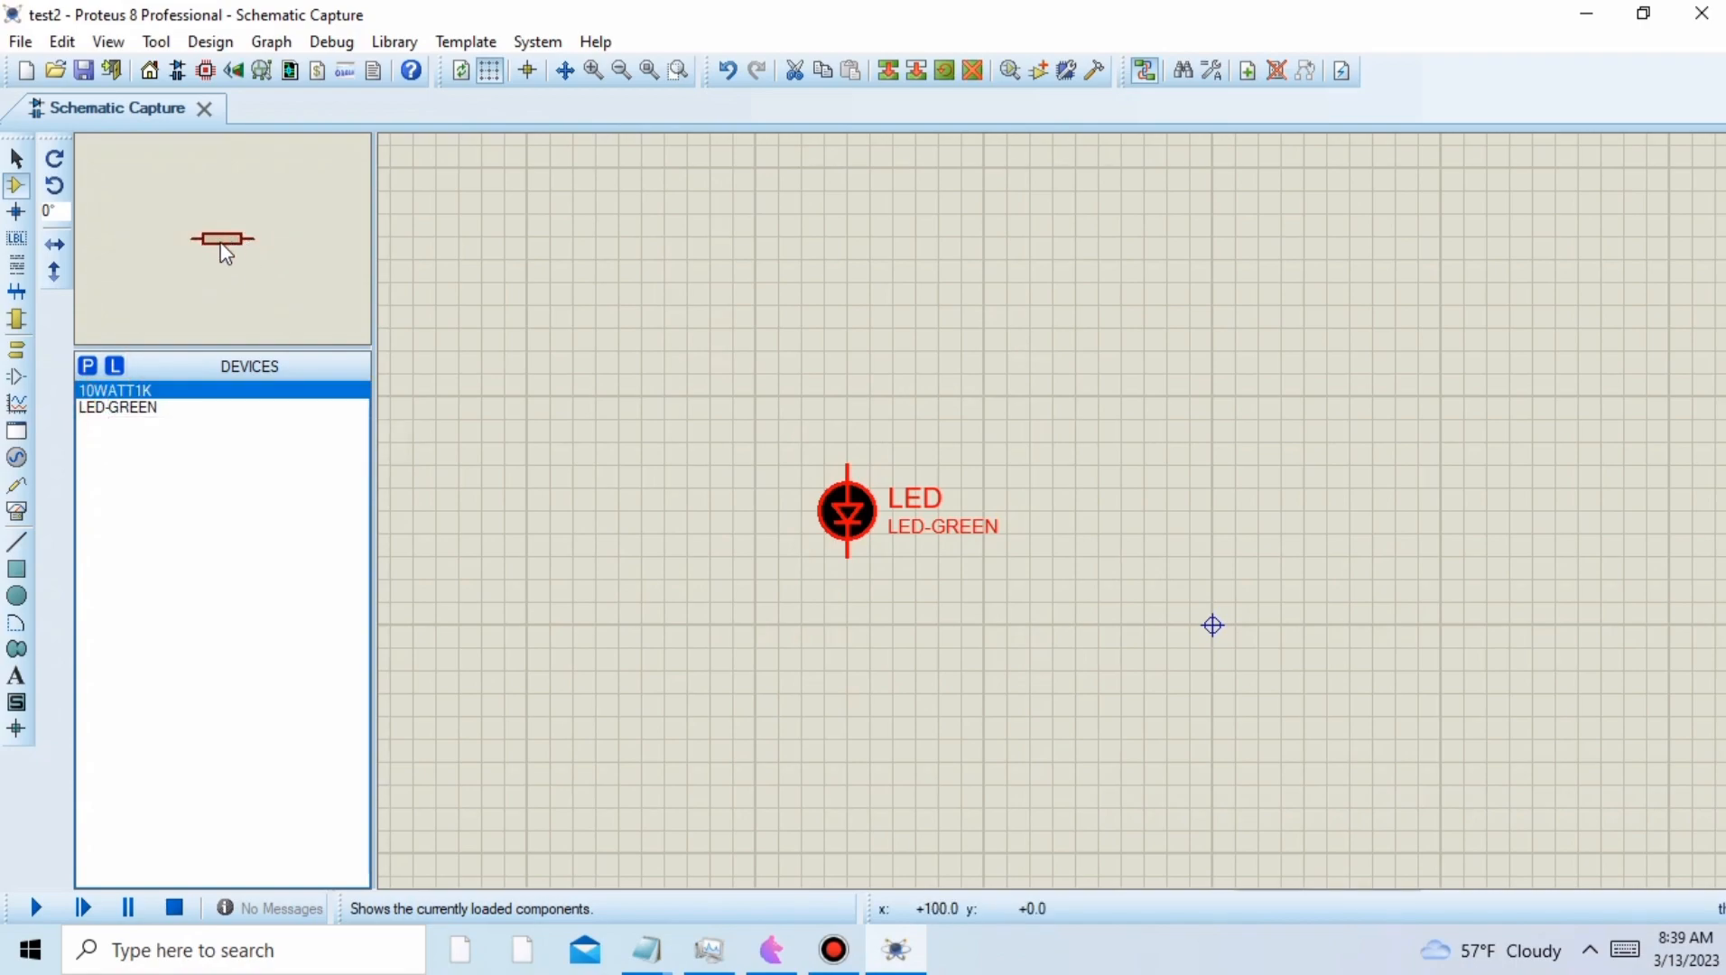
click(1109, 462)
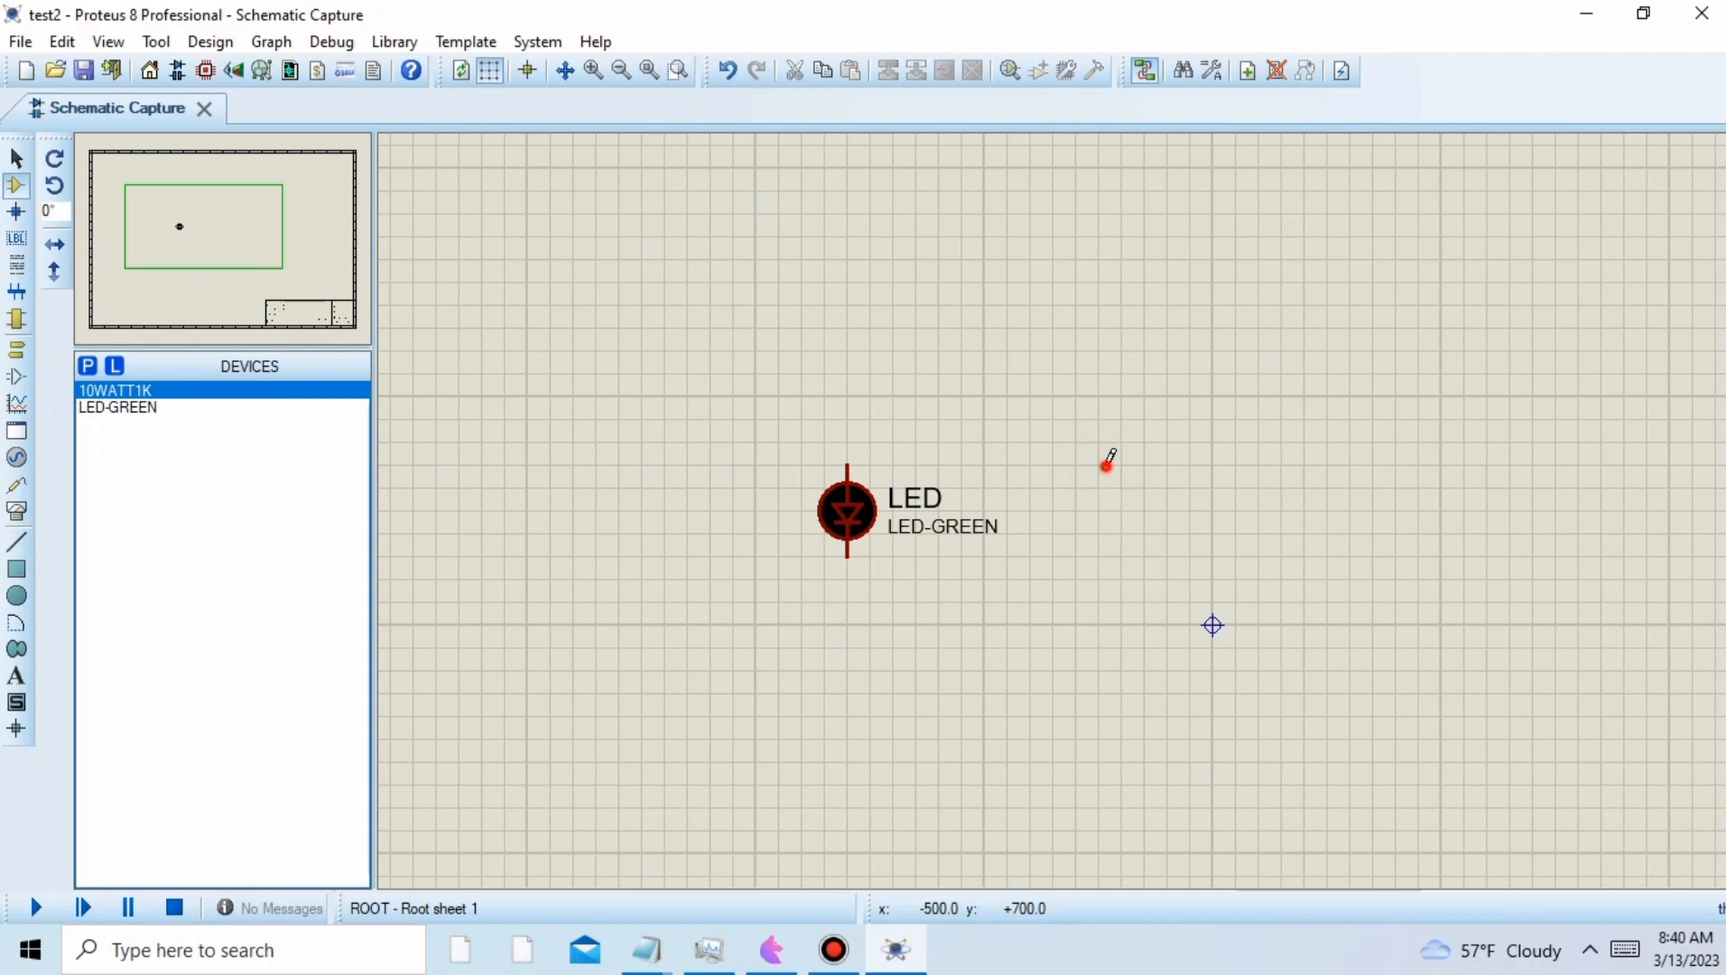
click(1109, 465)
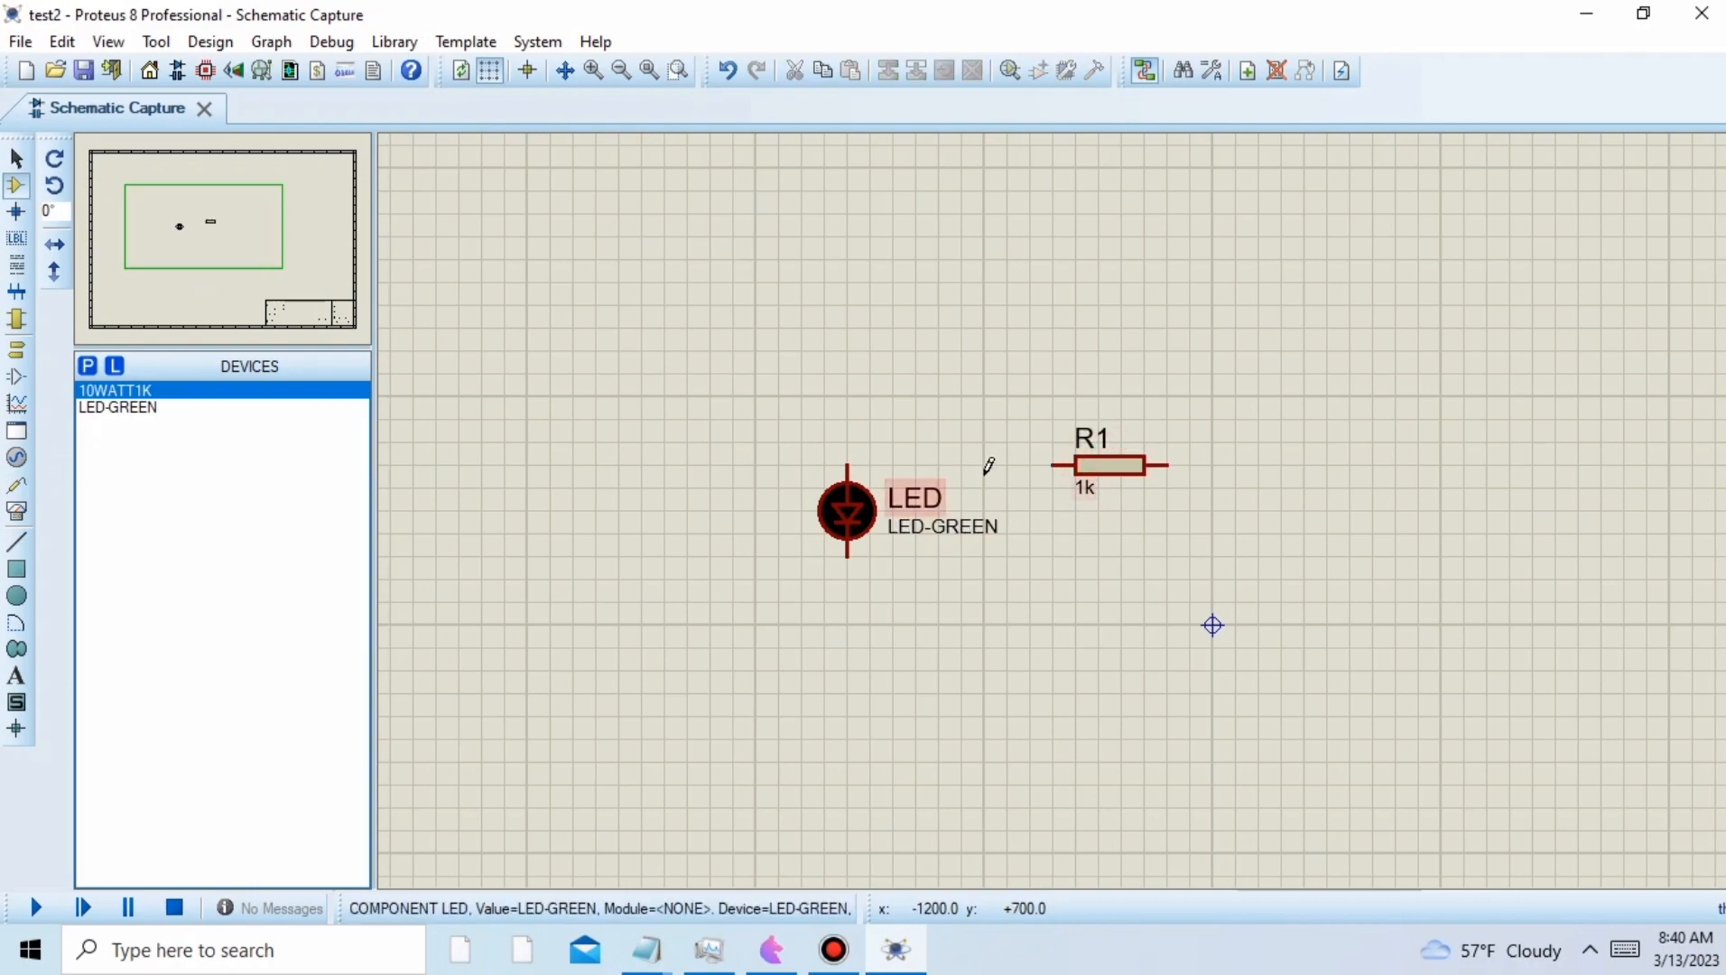
click(1126, 478)
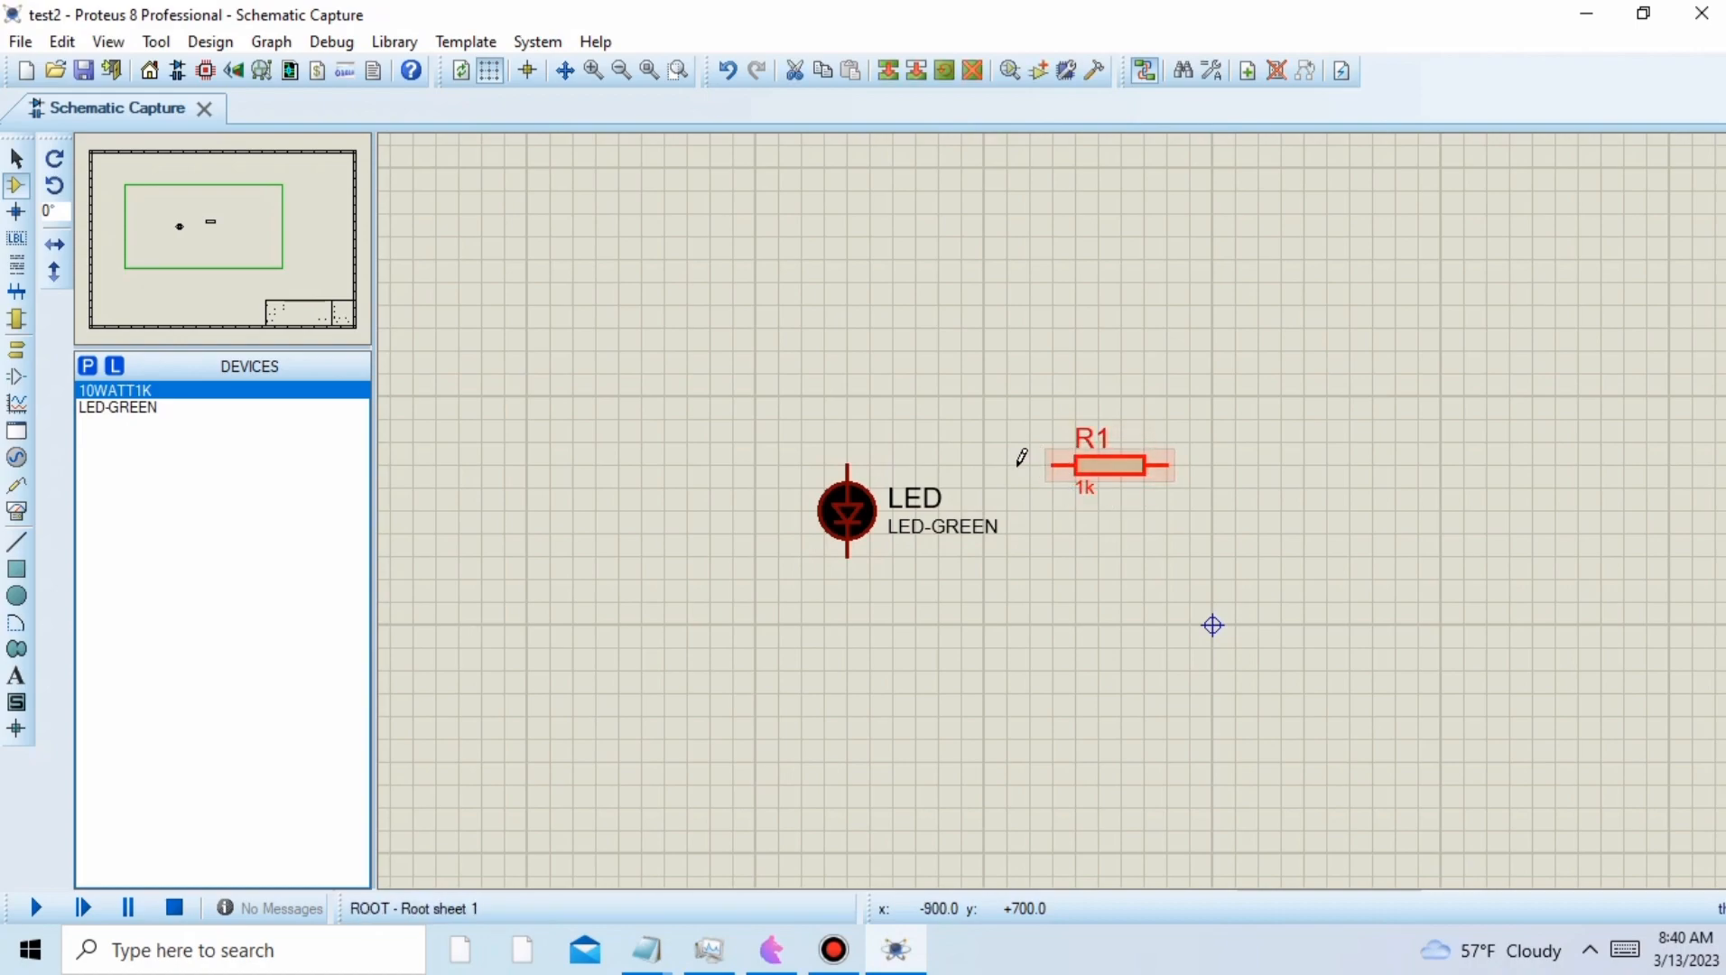
drag(1109, 486, 1020, 487)
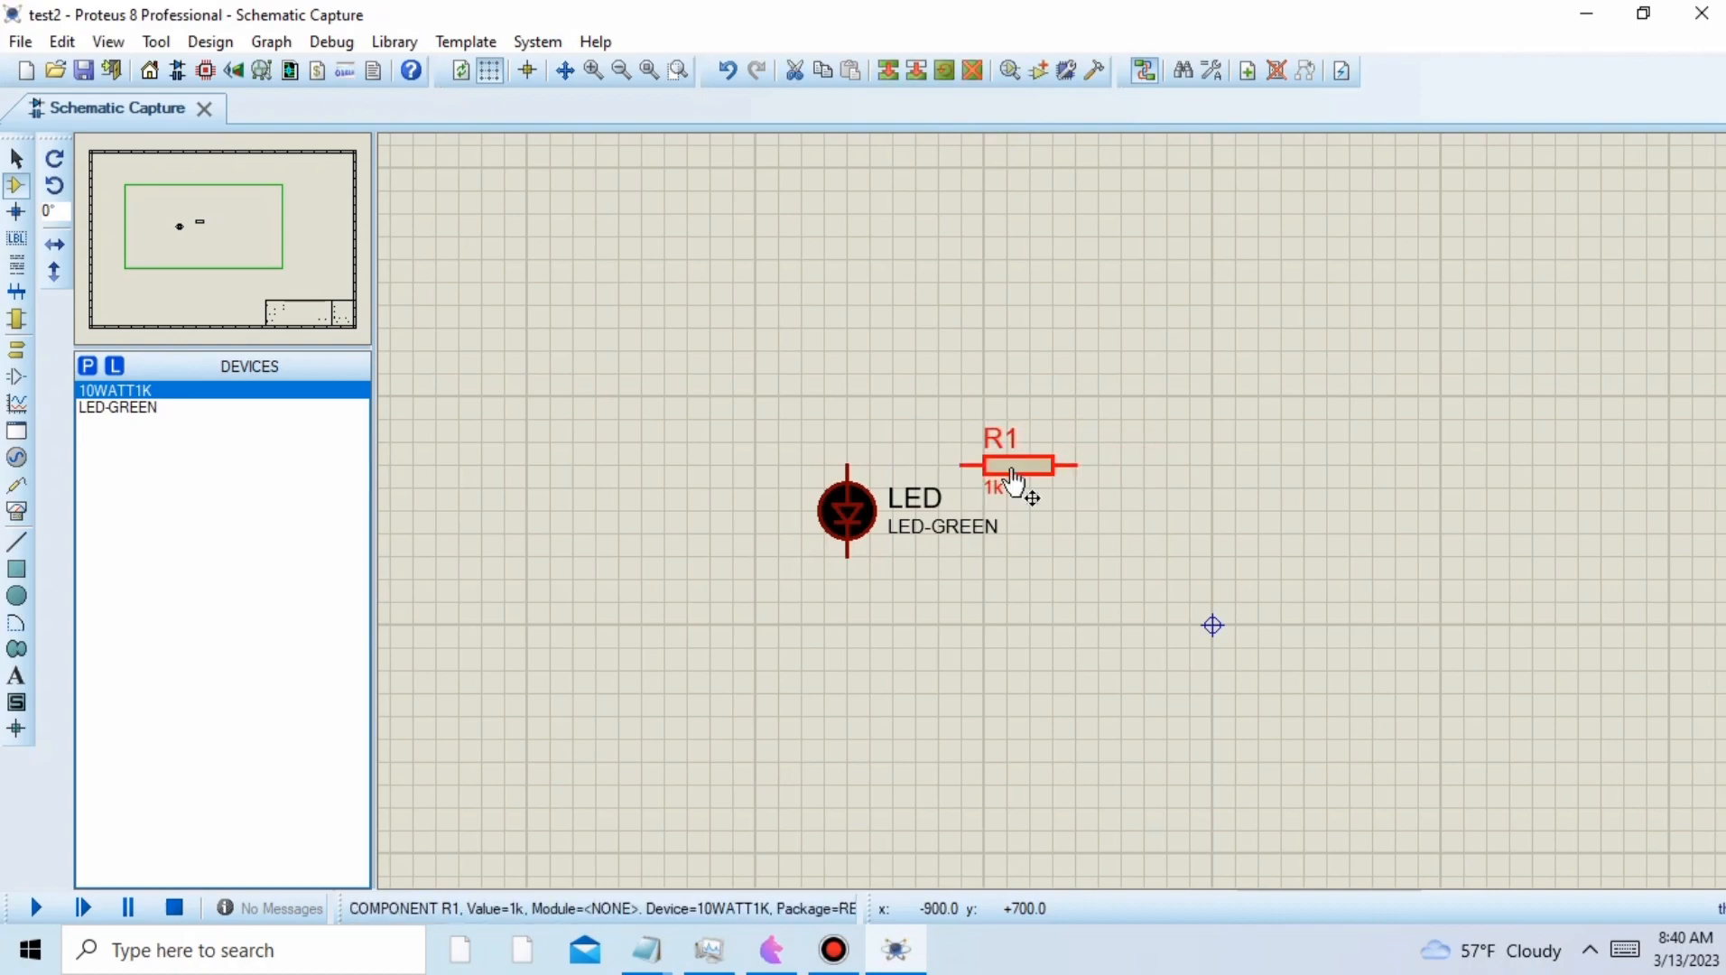
- Set the resistance of resistor R1 to 100 in its component properties
double_click(1015, 478)
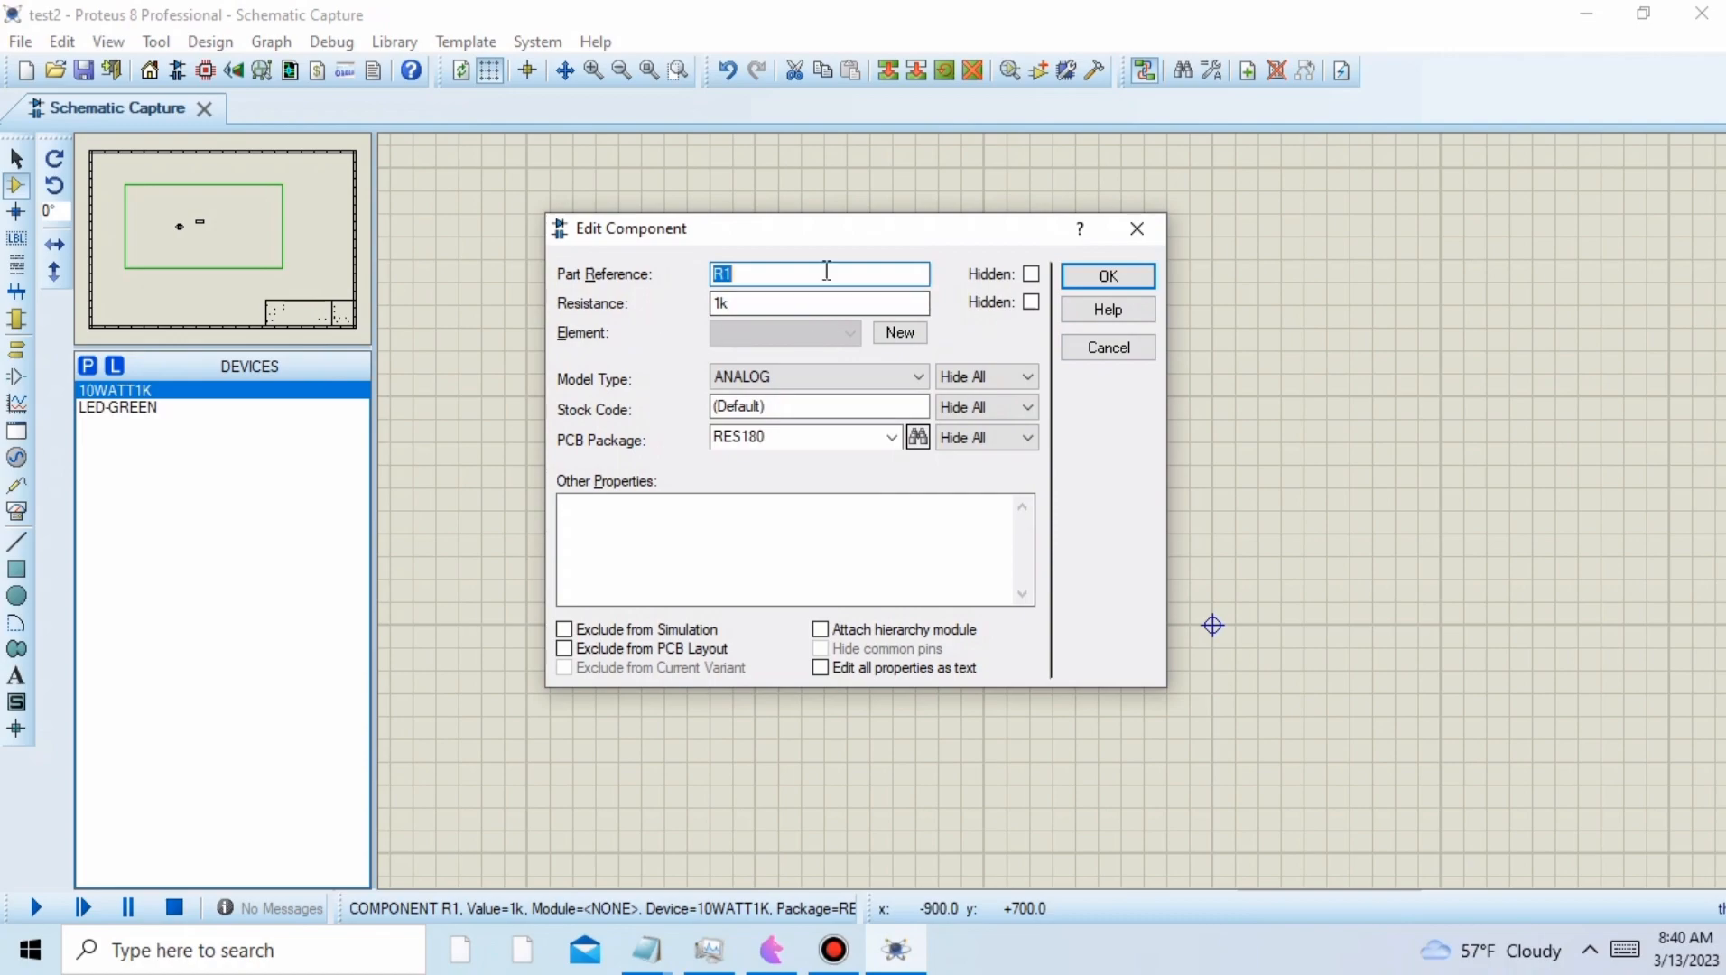
click(1155, 223)
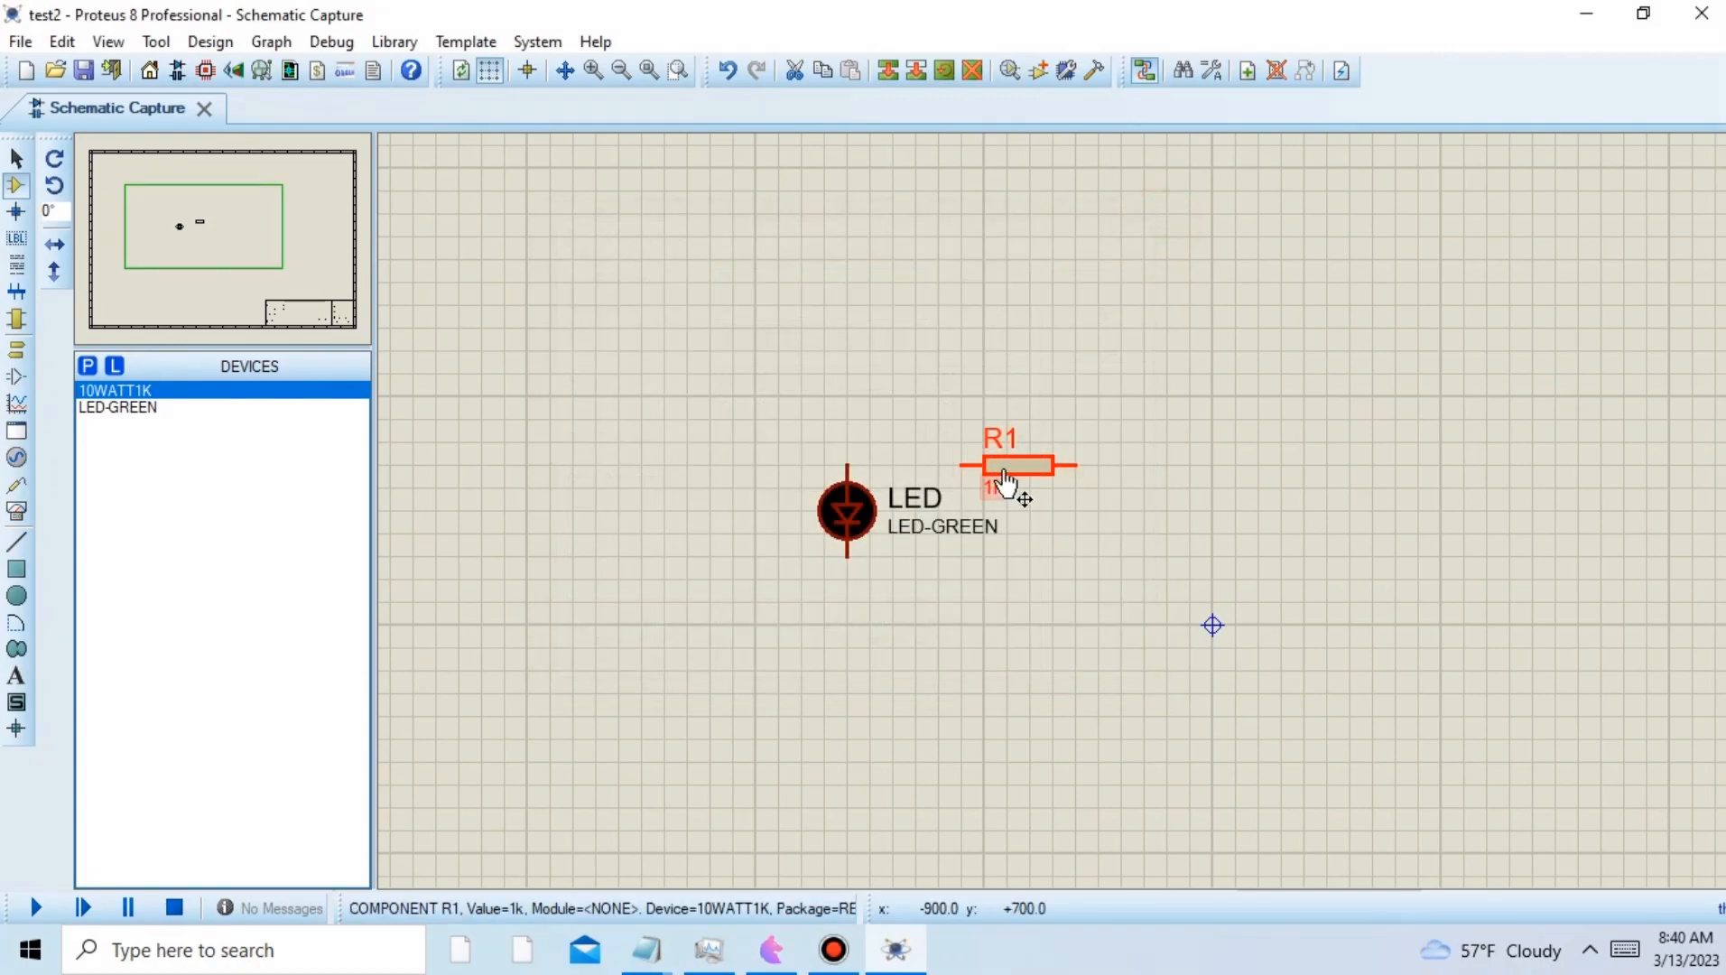
double_click(1022, 477)
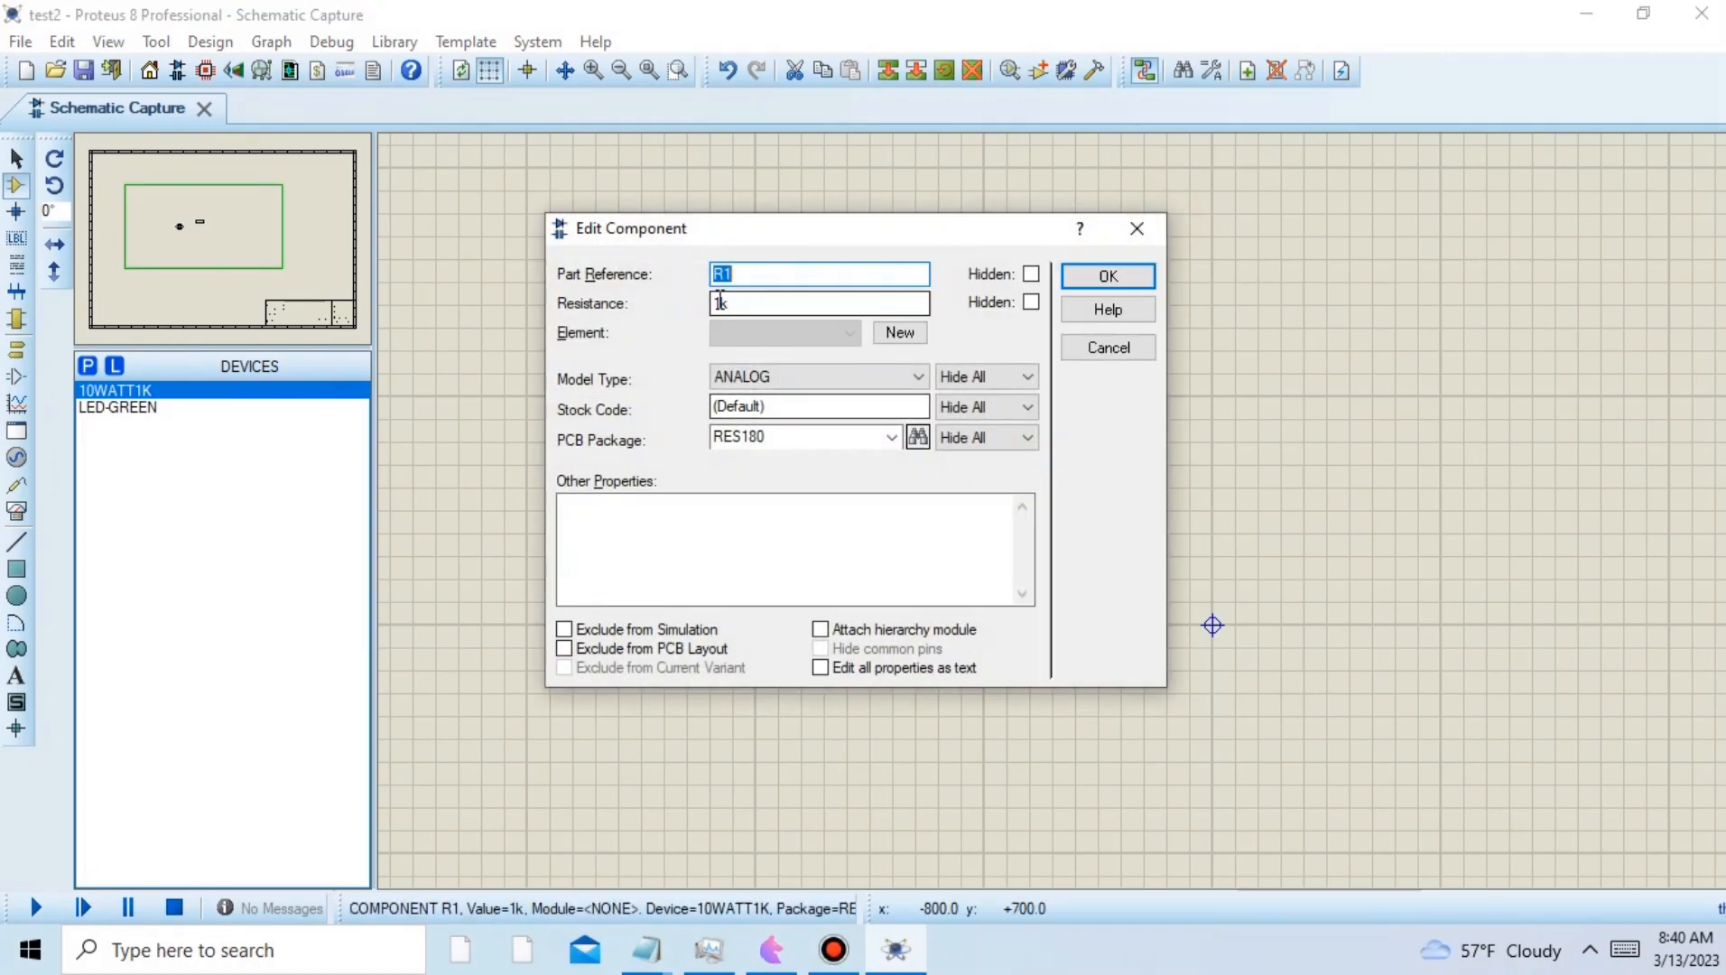
double_click(727, 304)
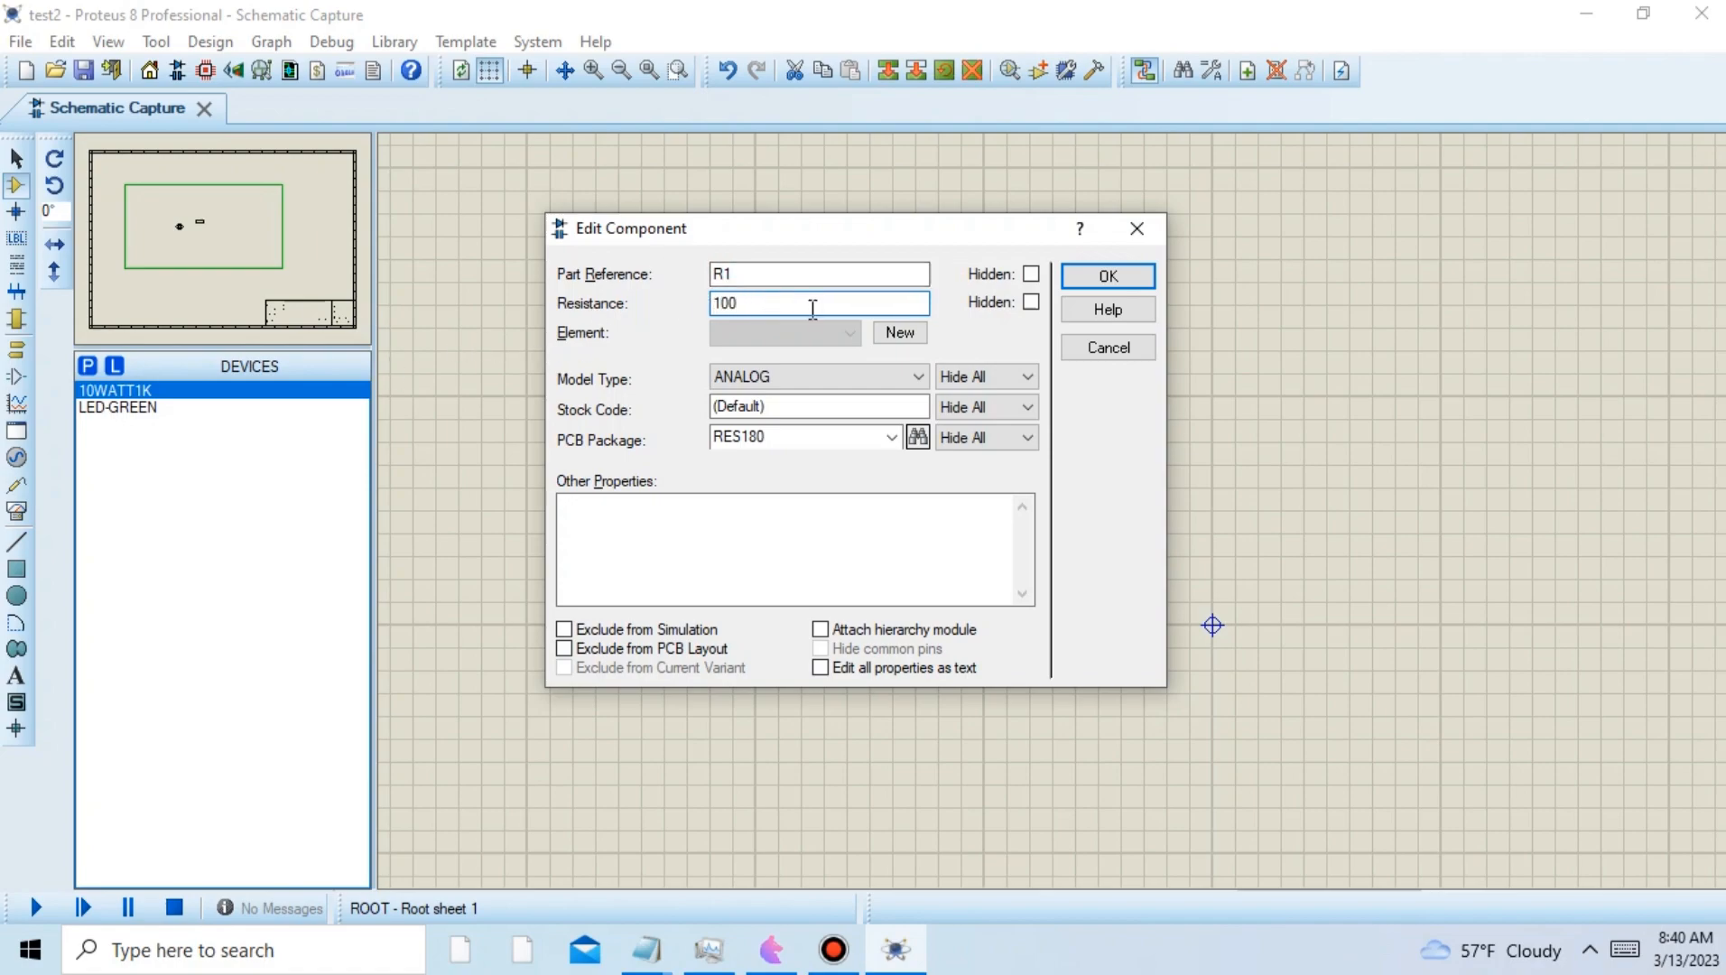
click(1103, 278)
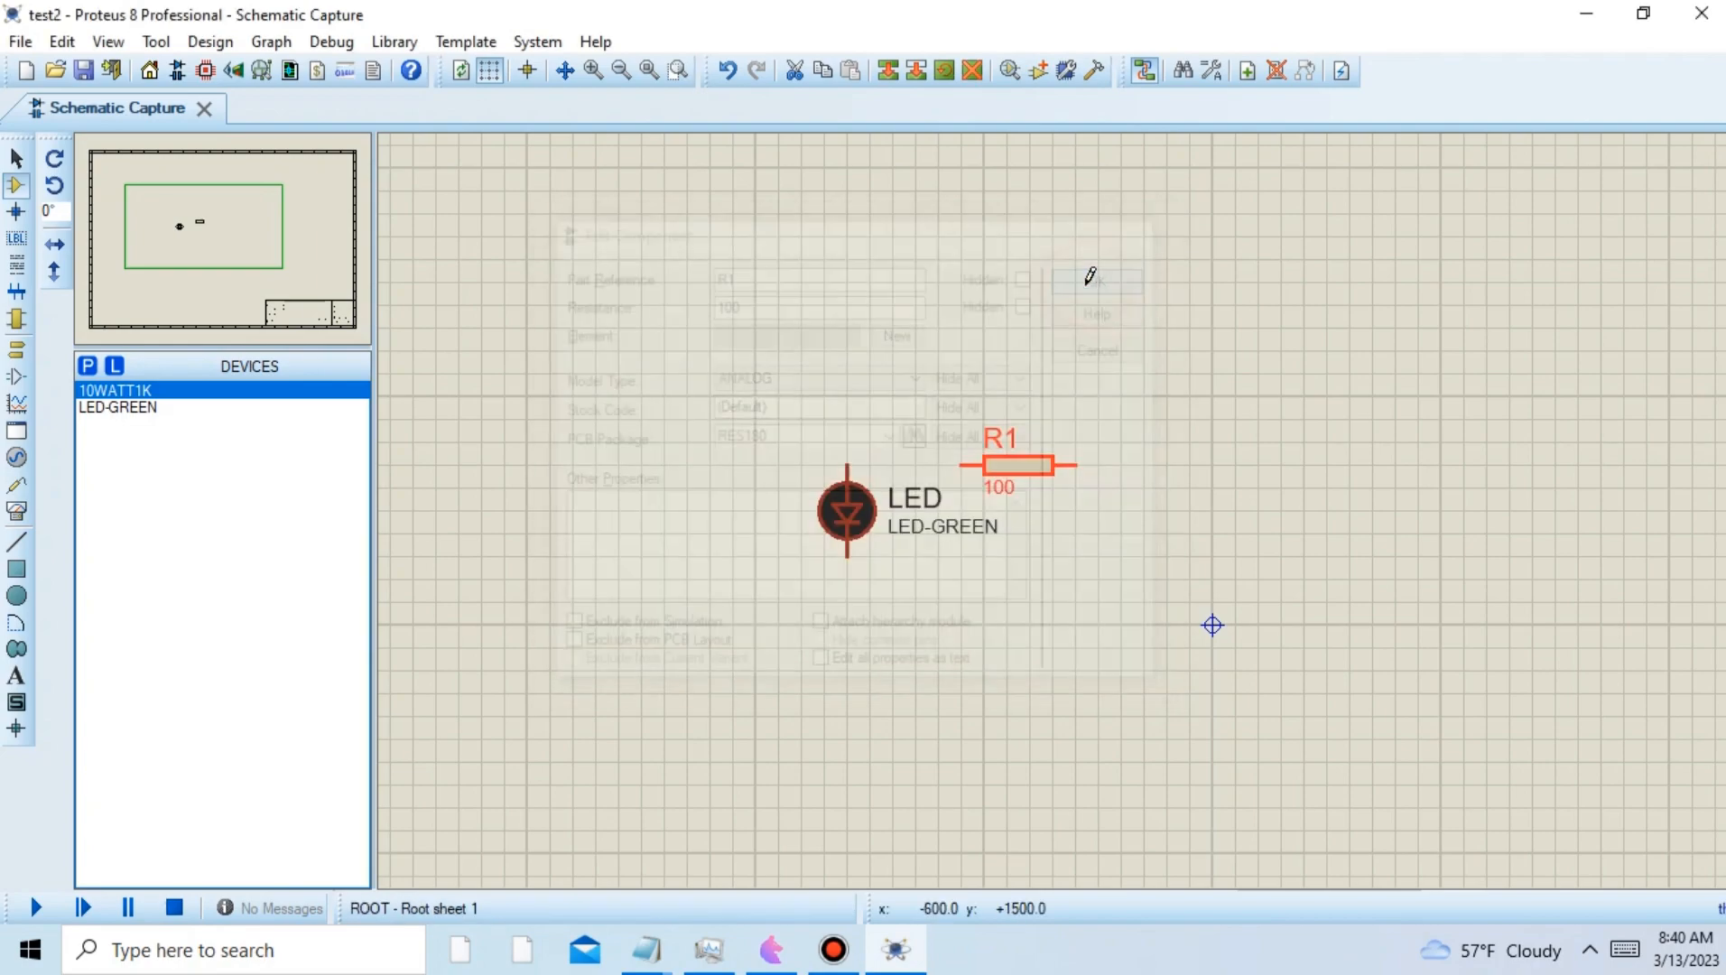
- Place a DC generator on the schematic to the right of the resistor, at about x +300, y +700
click(17, 460)
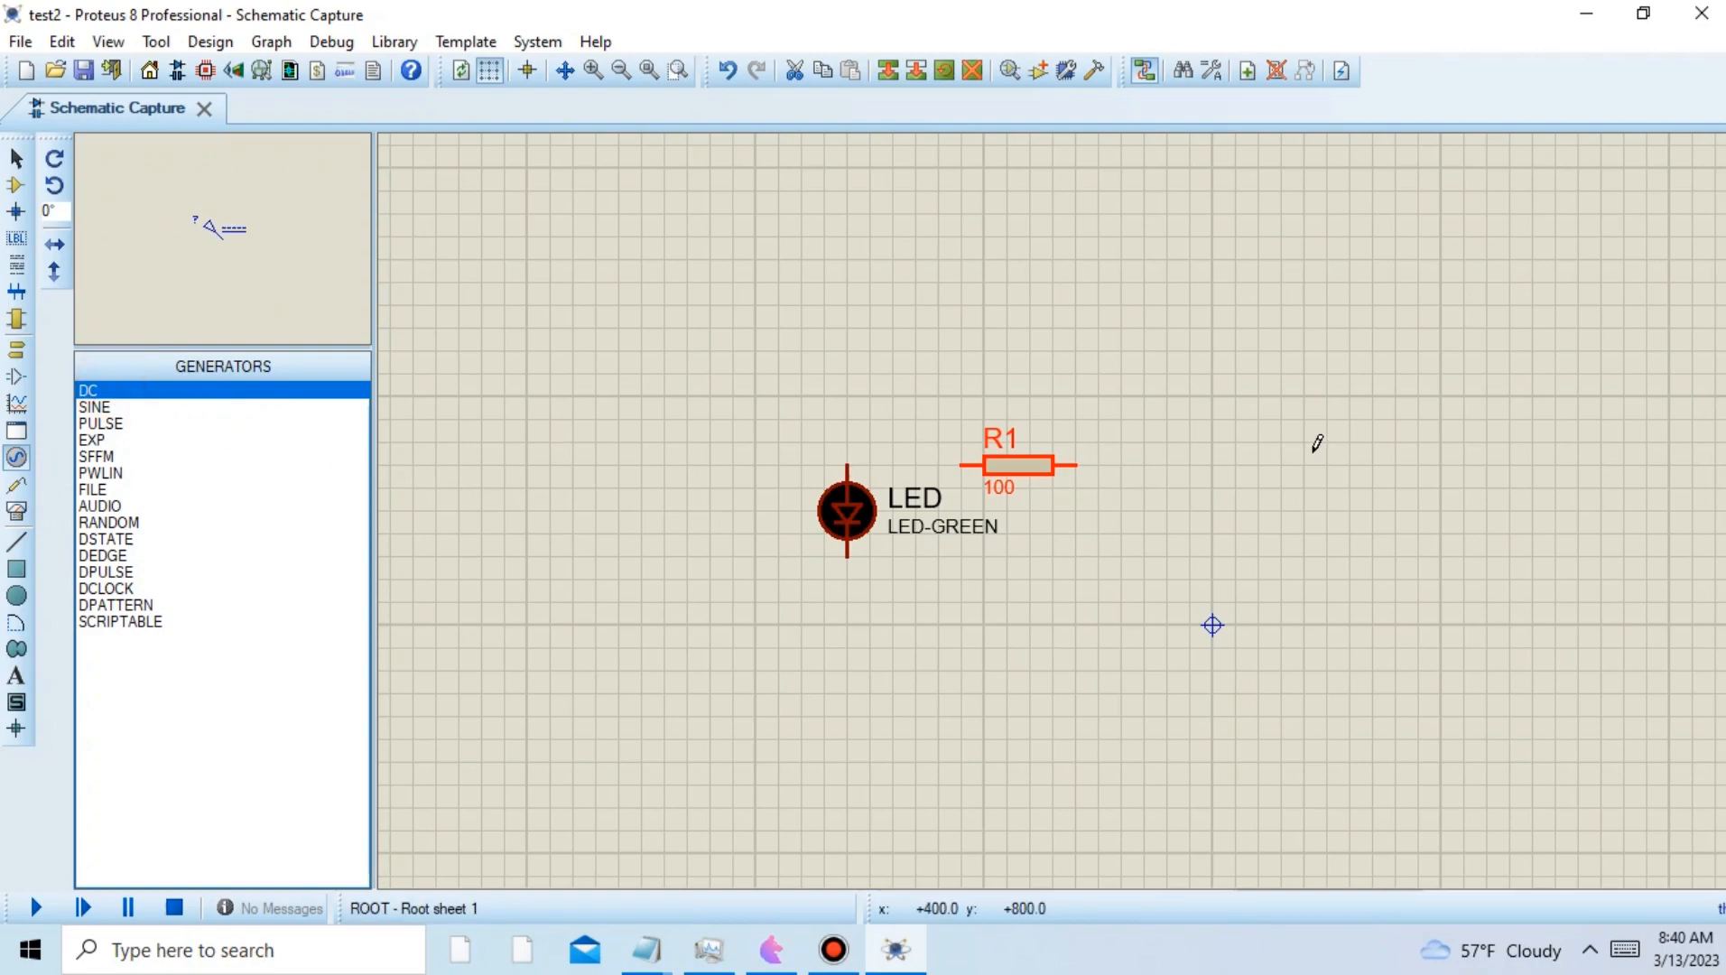
click(1267, 452)
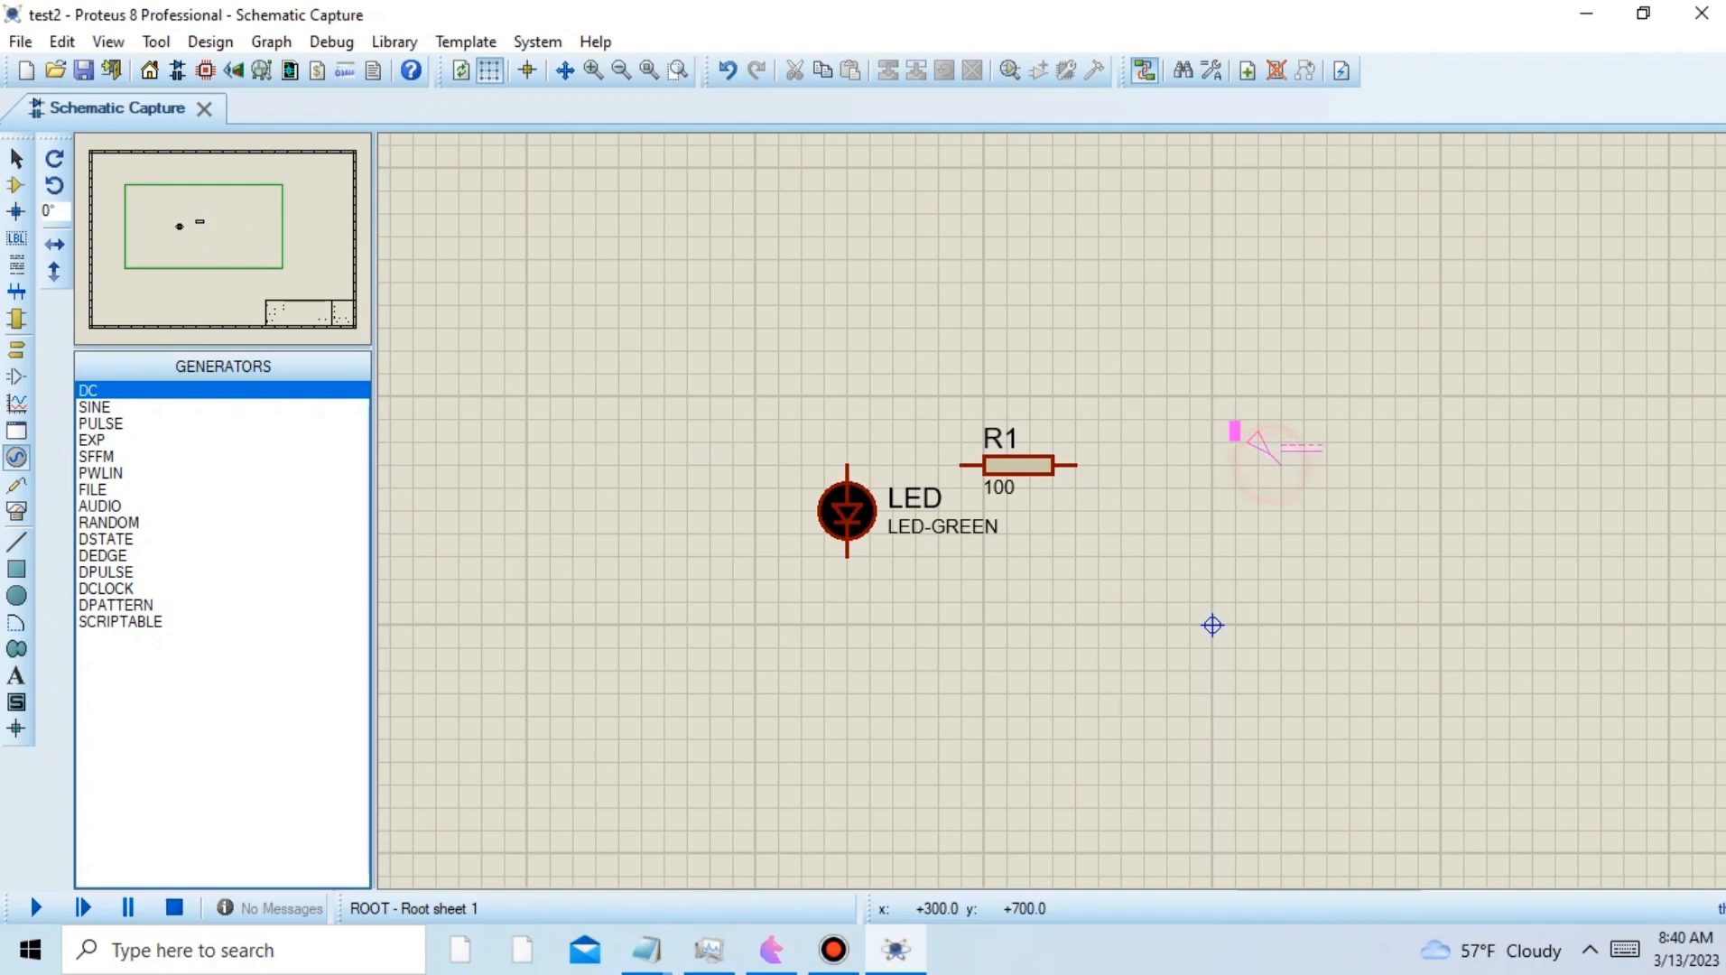
click(1260, 447)
- Name the DC generator Bat in its properties
double_click(1279, 451)
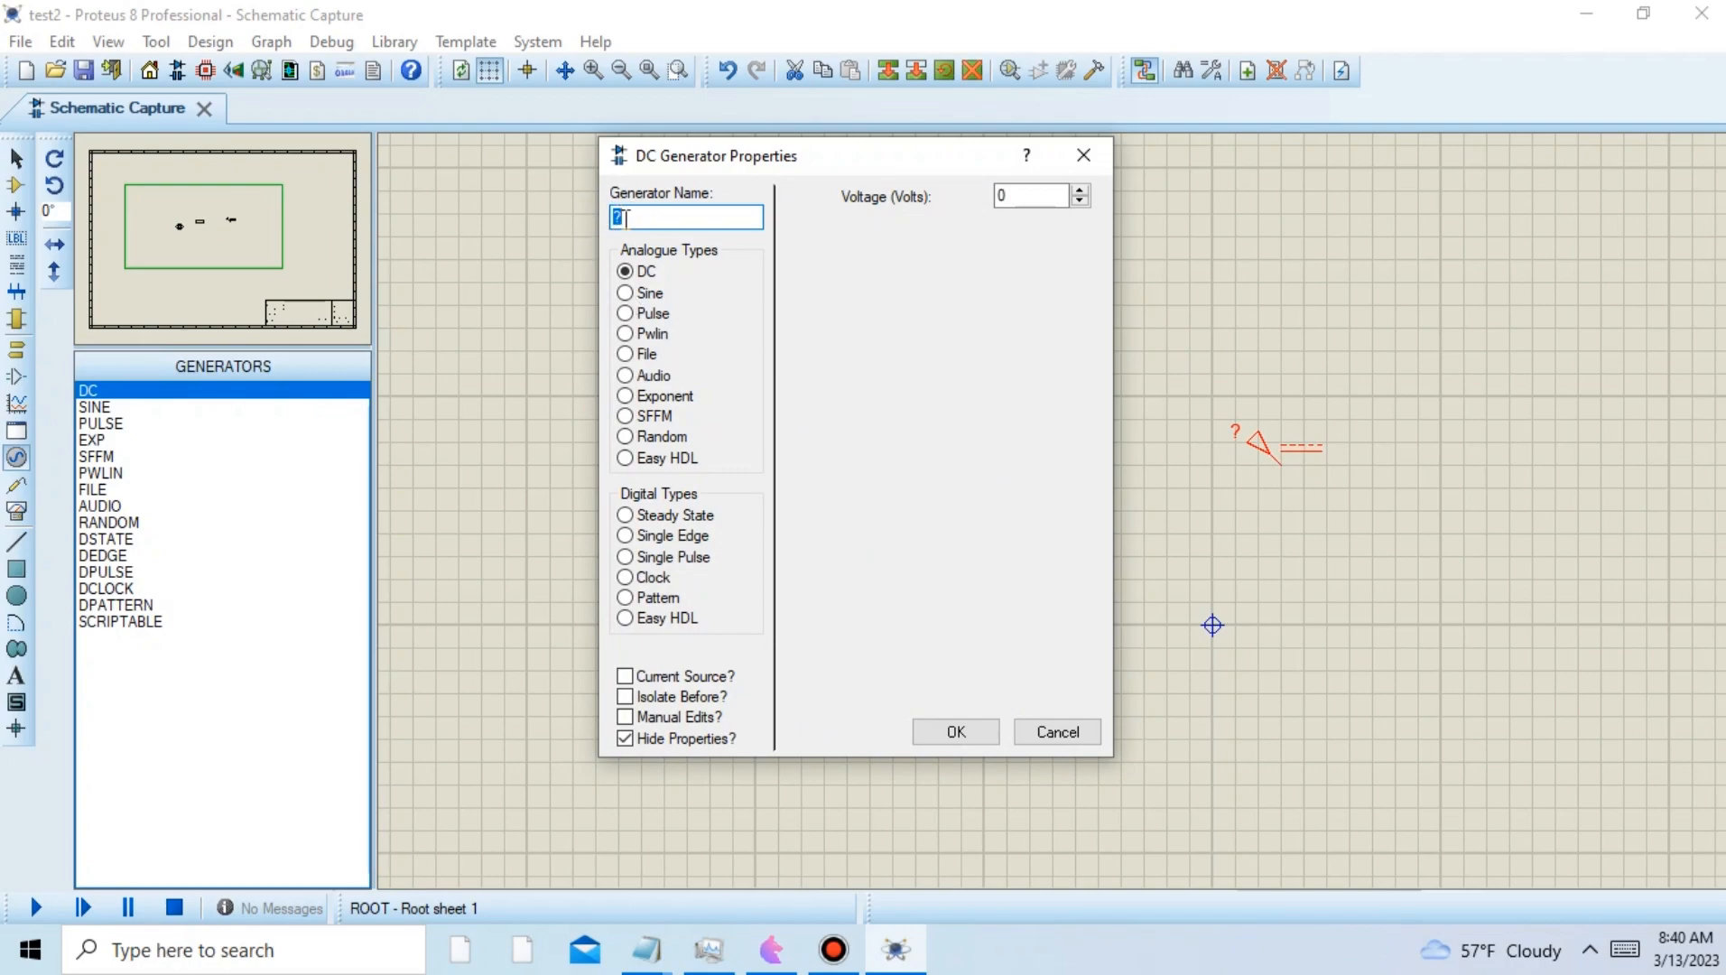
click(1624, 950)
click(823, 844)
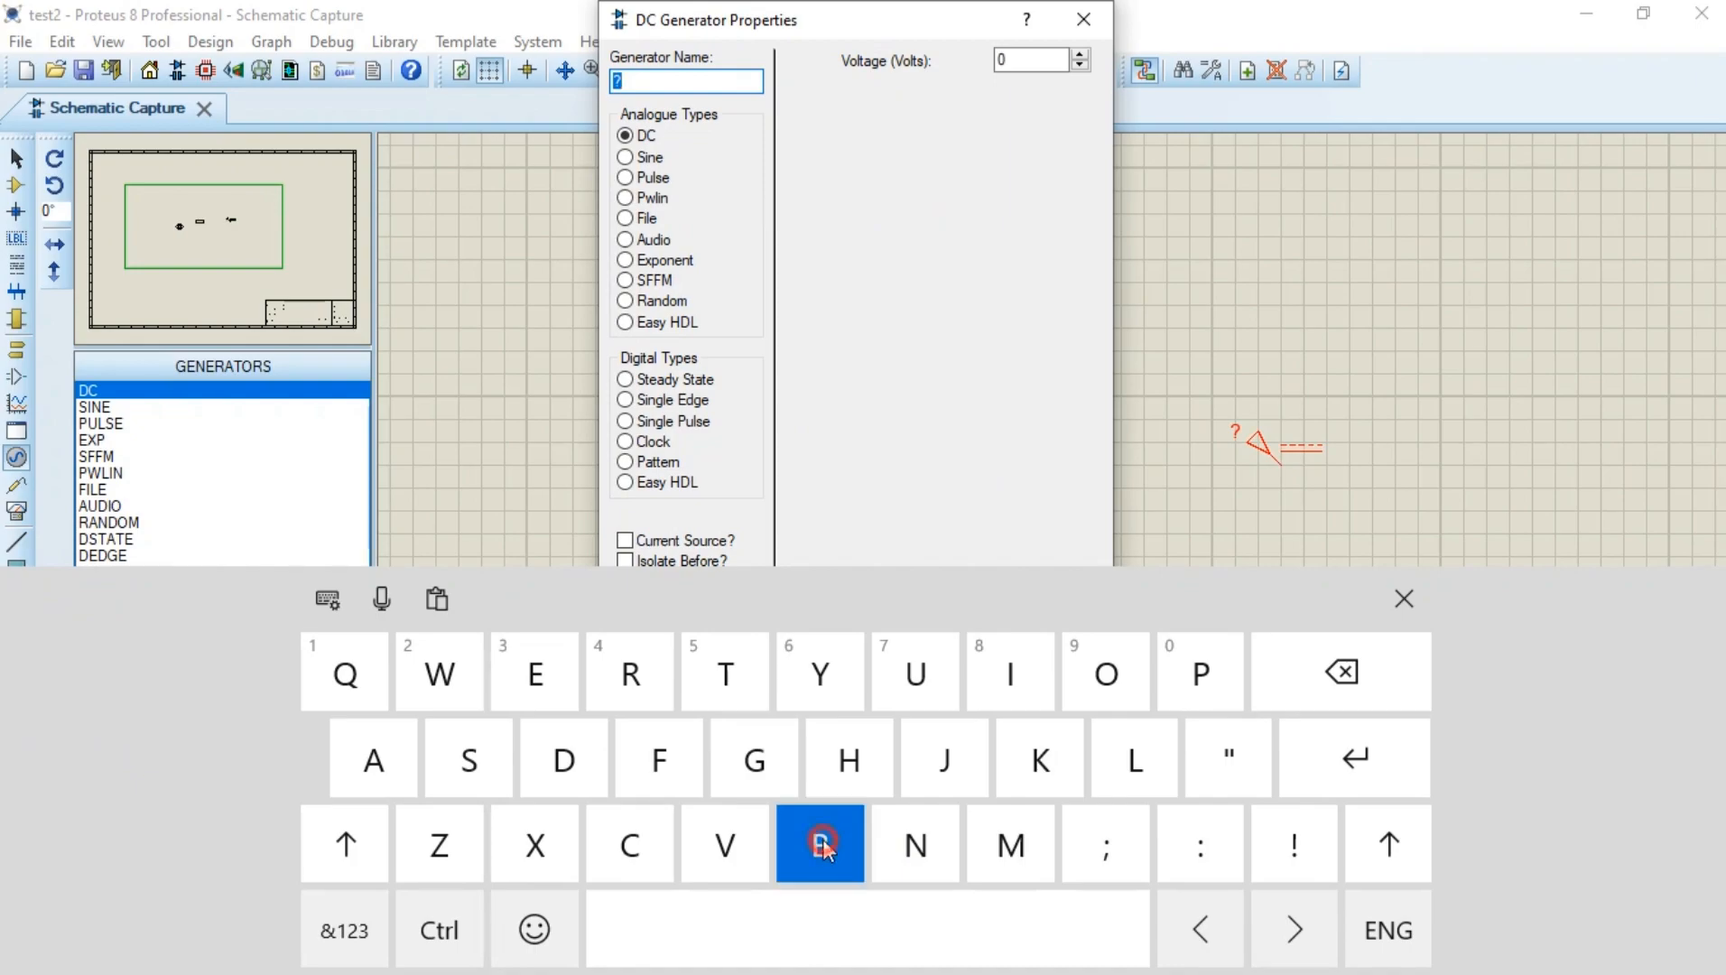
text(a)
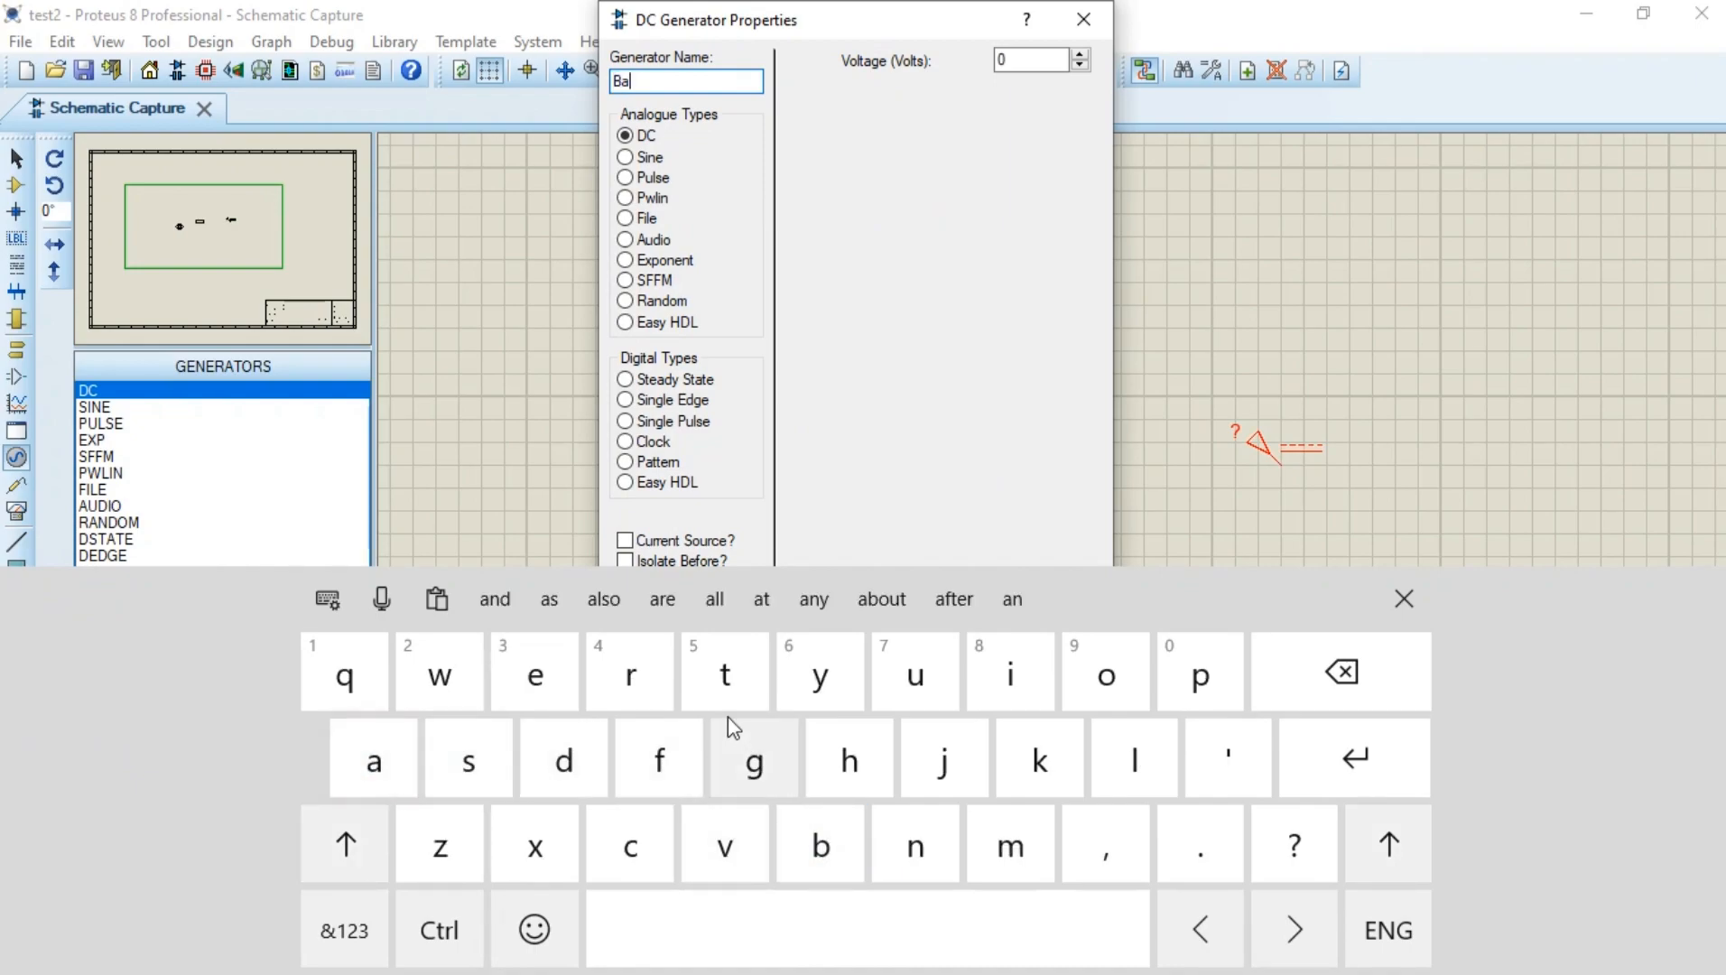
click(735, 668)
click(739, 668)
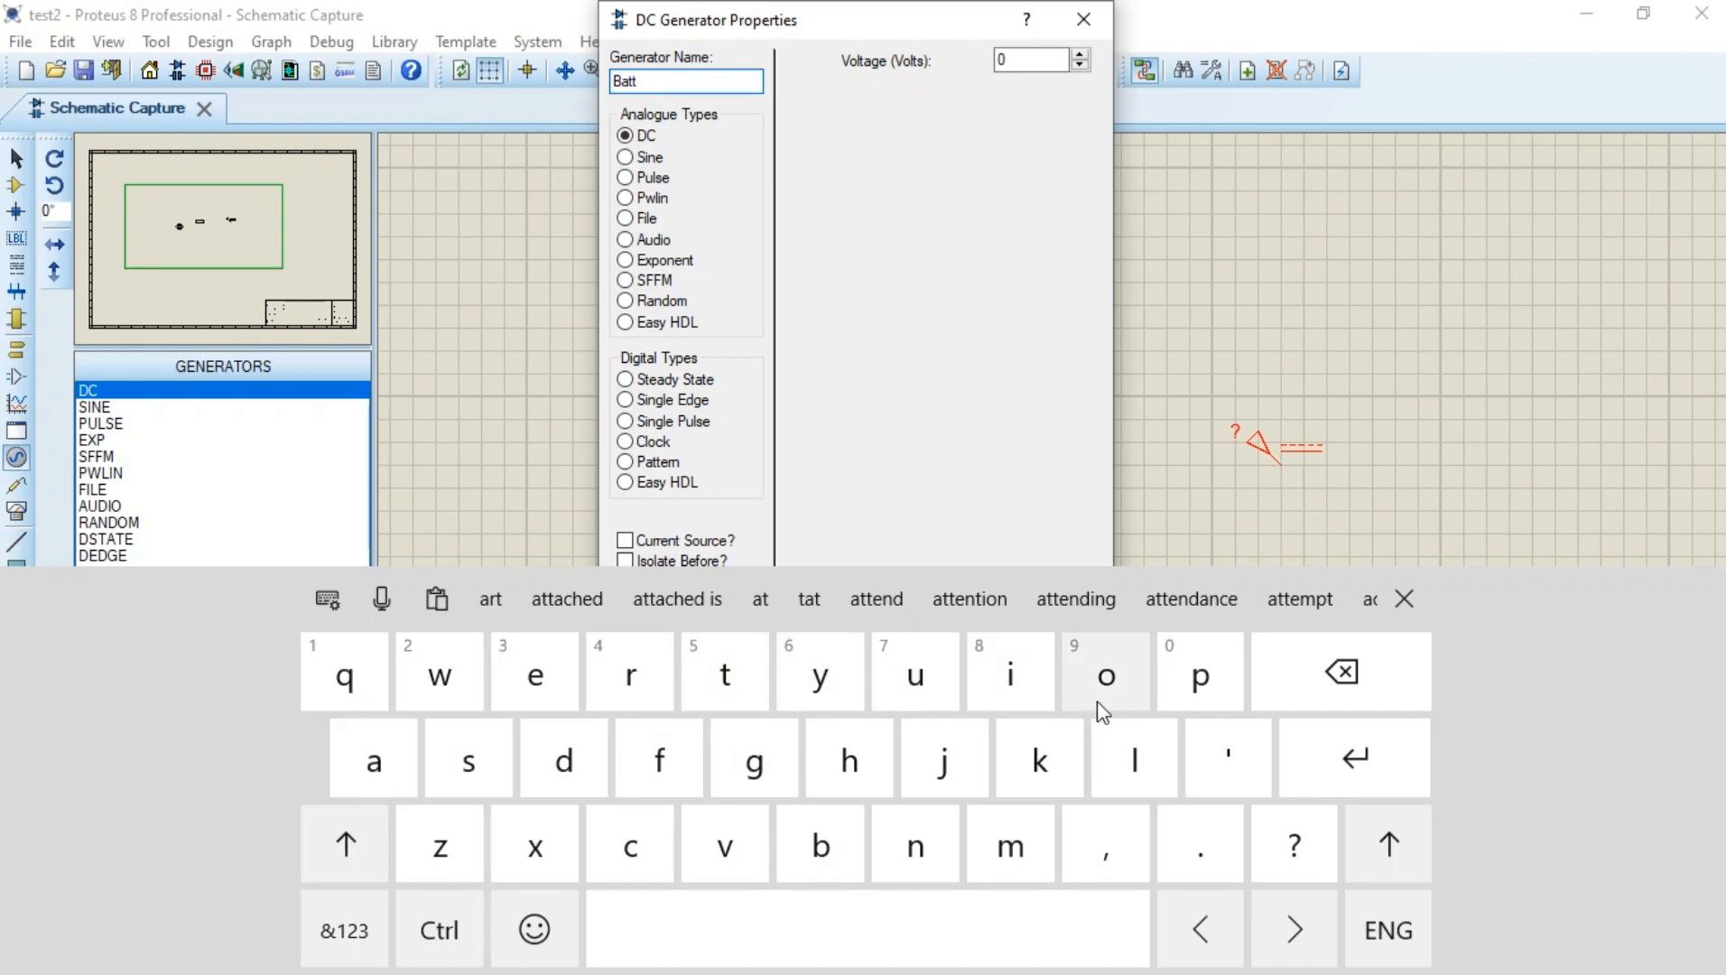
click(1332, 646)
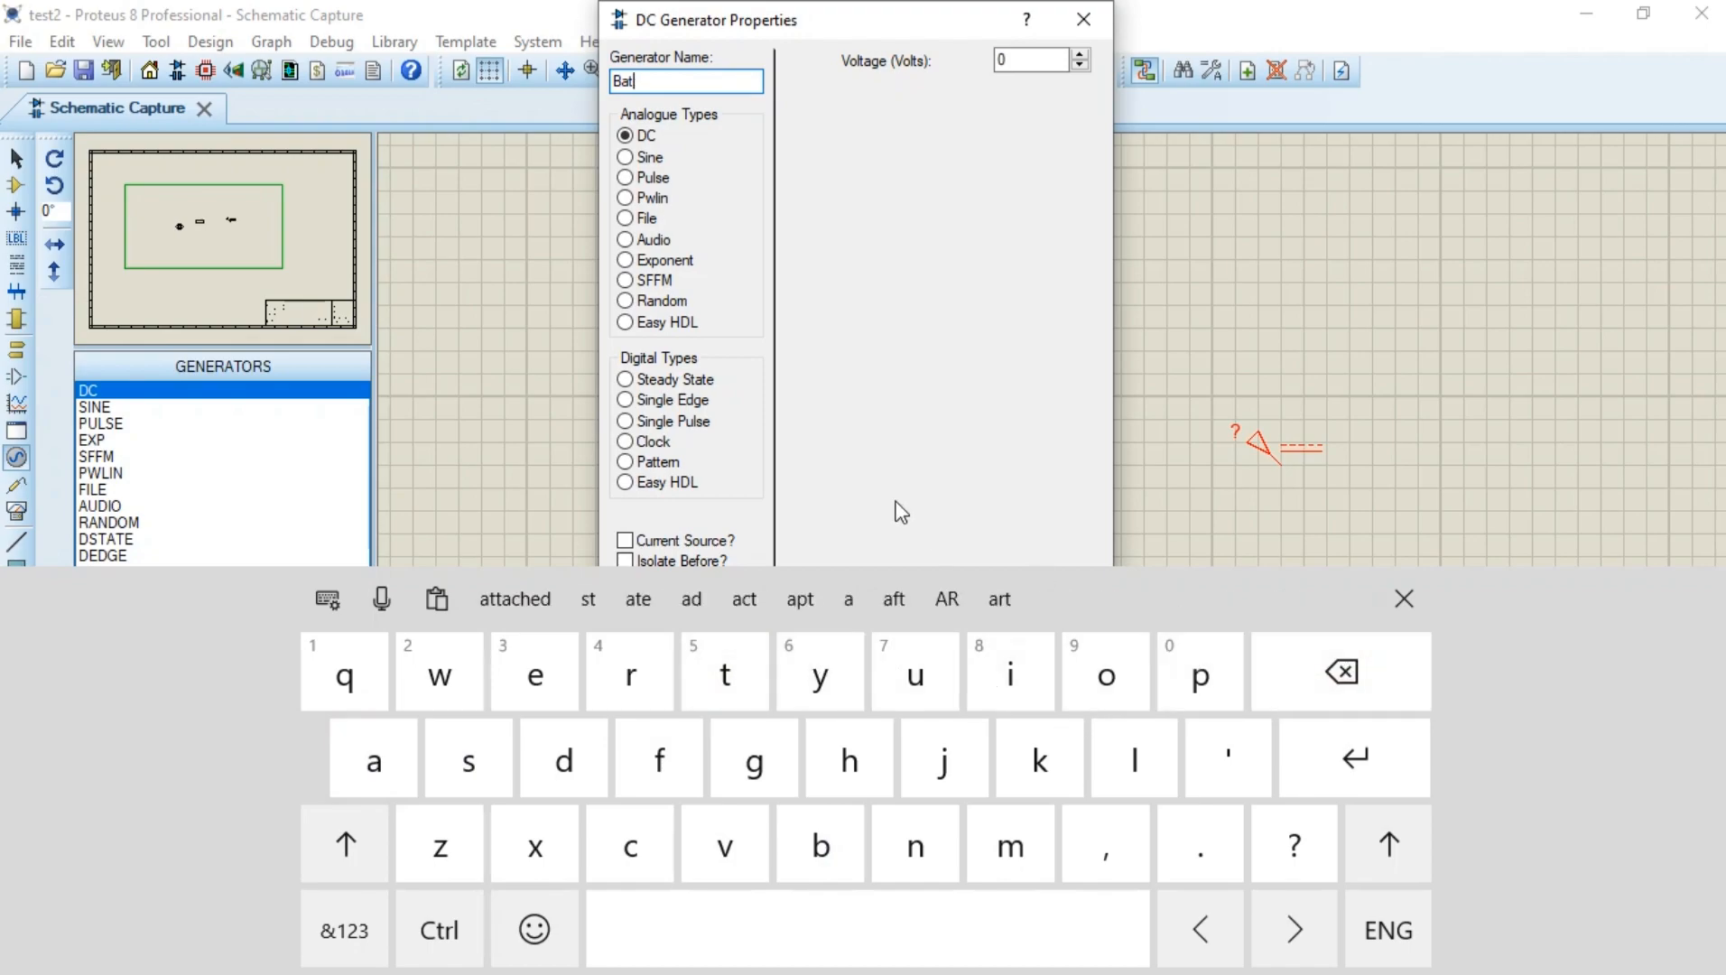
click(1412, 604)
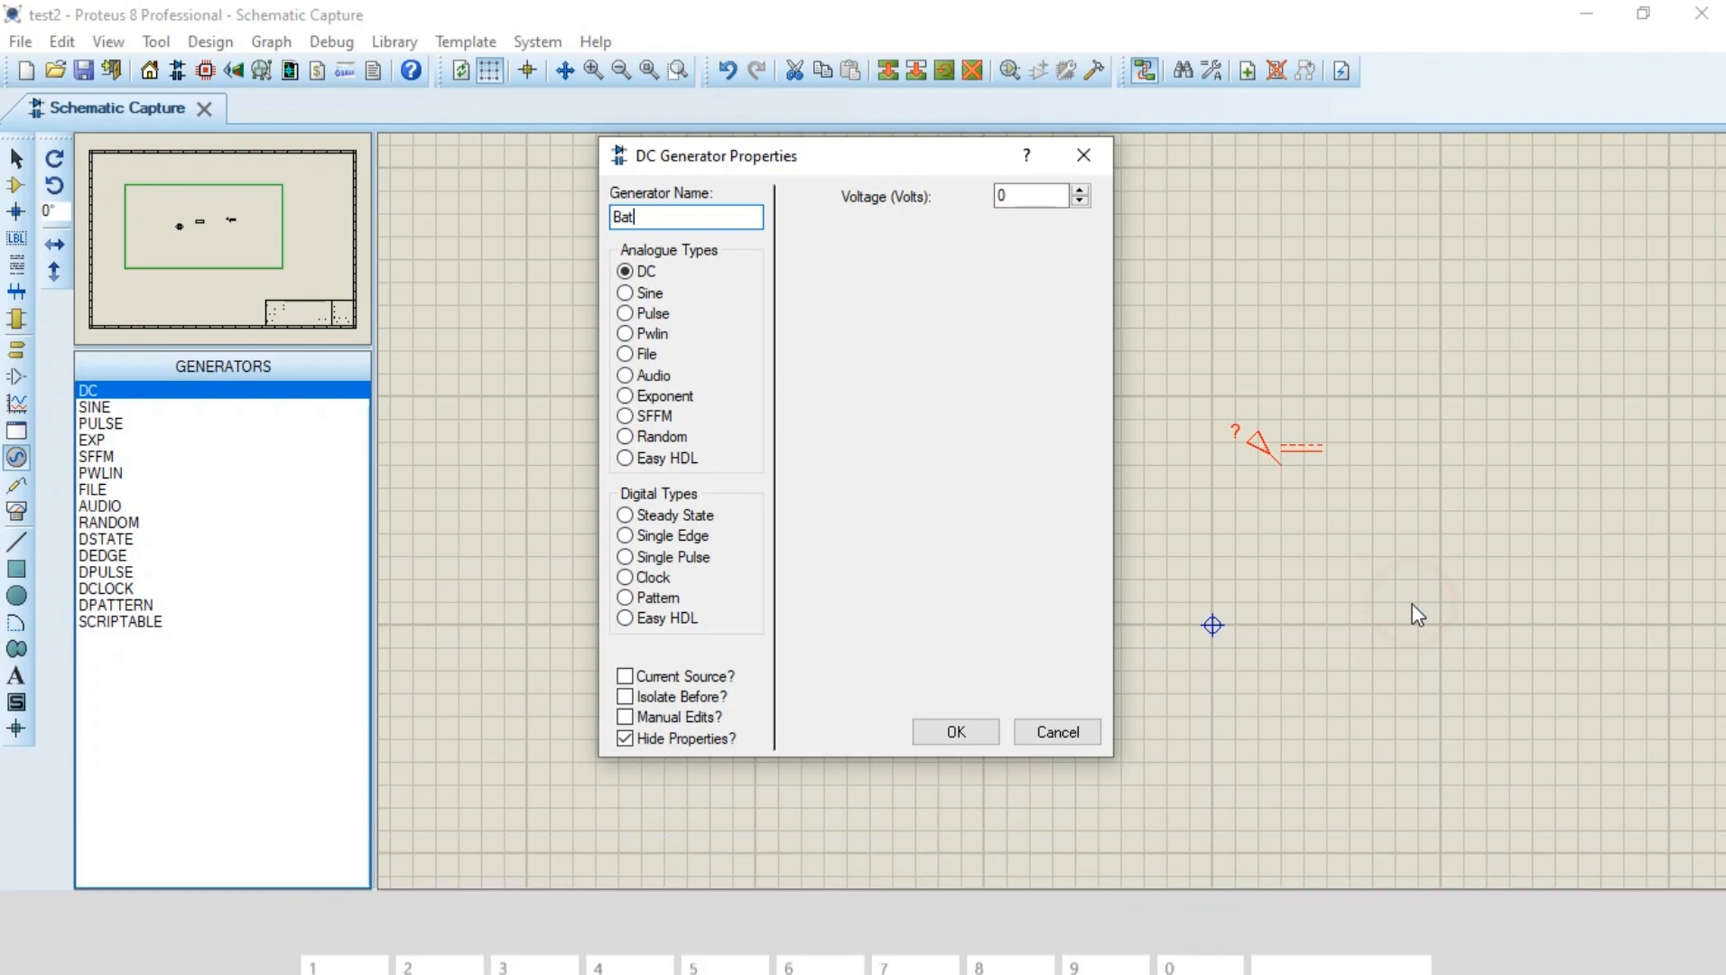
click(957, 730)
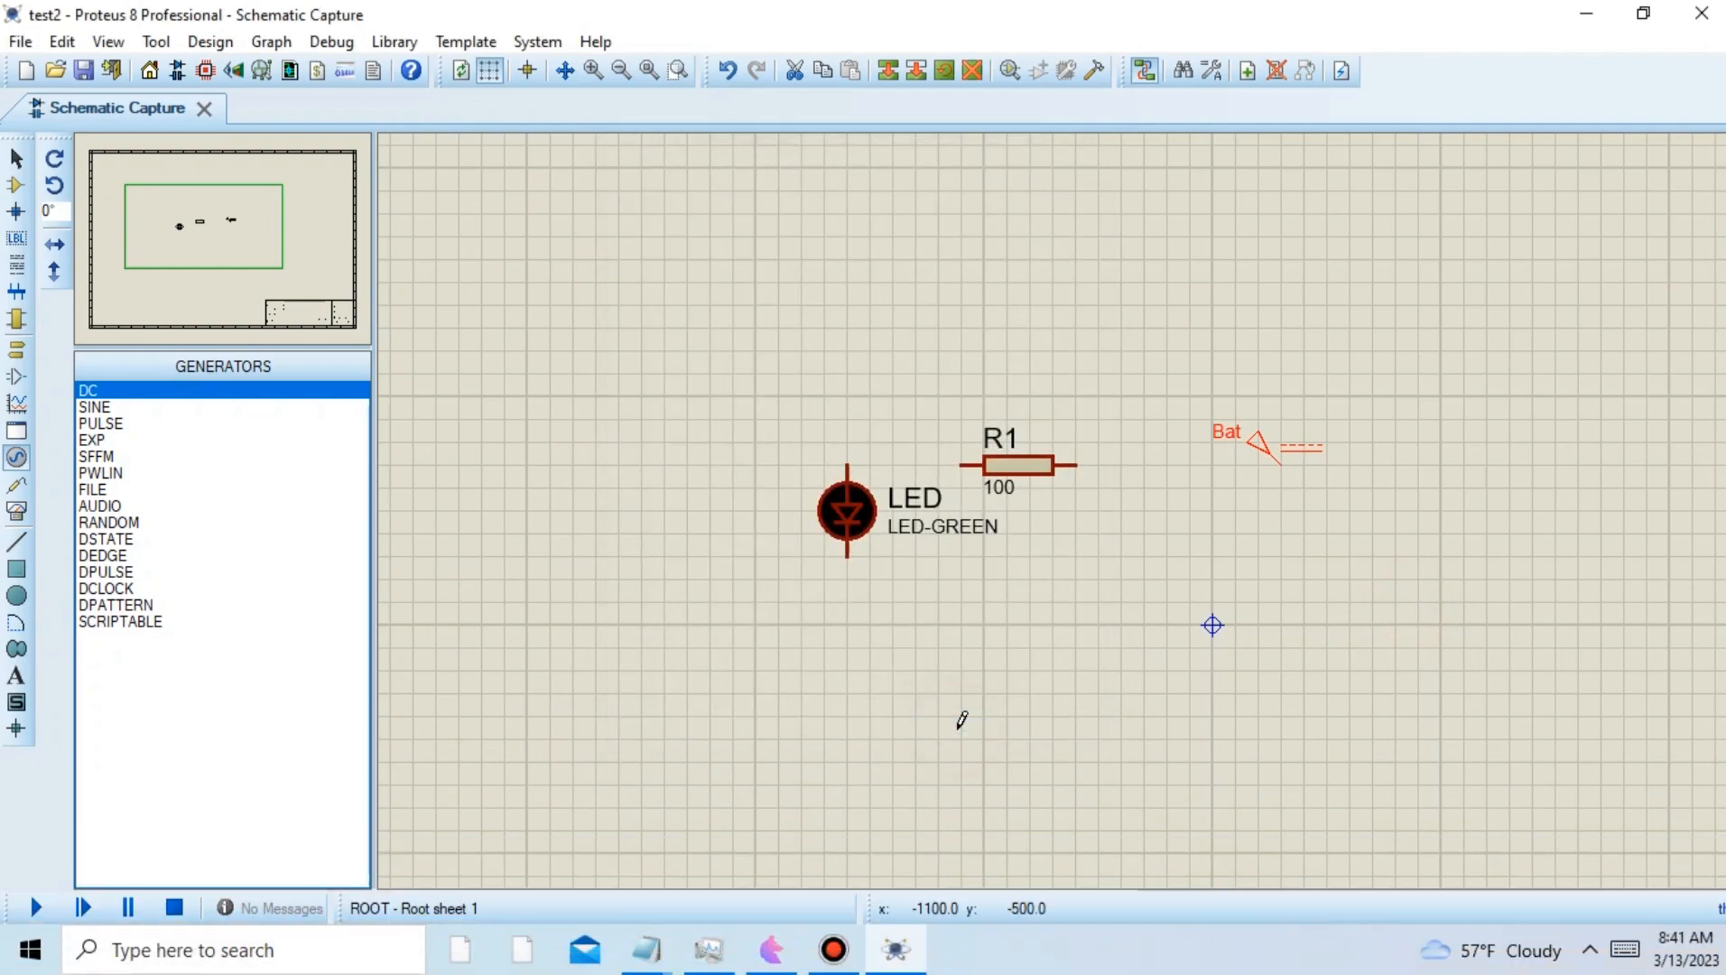
- Set the Bat generator's voltage to 6 V in its properties
double_click(1298, 465)
double_click(1003, 195)
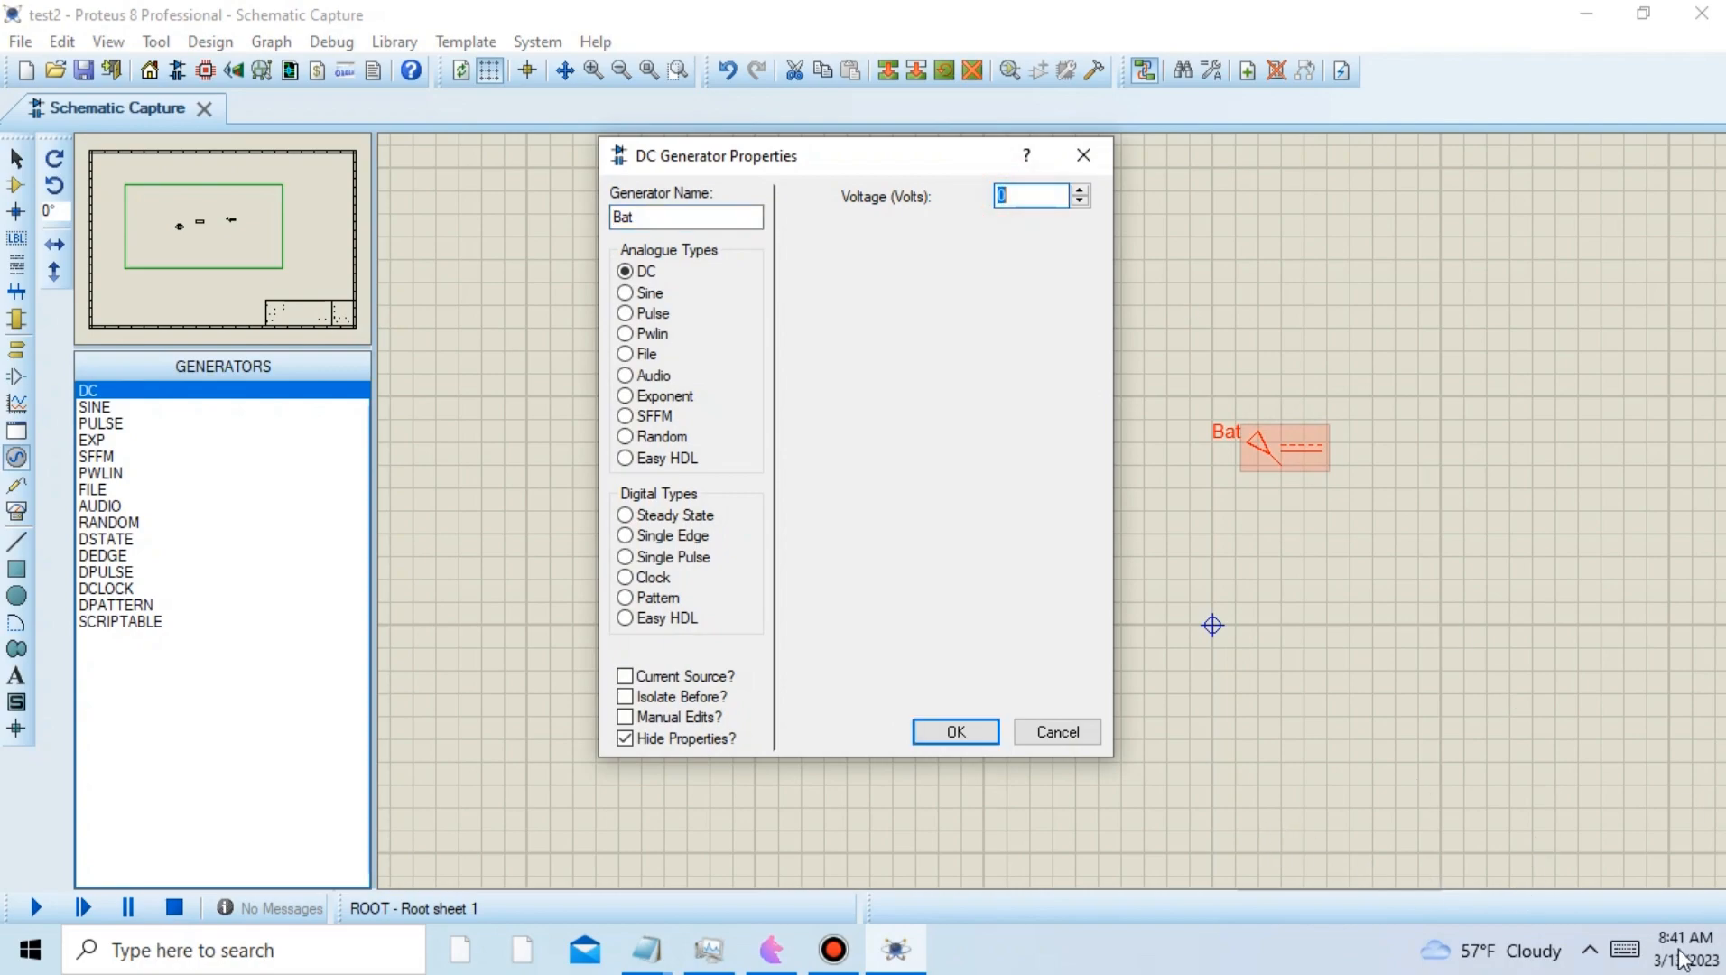
click(1625, 950)
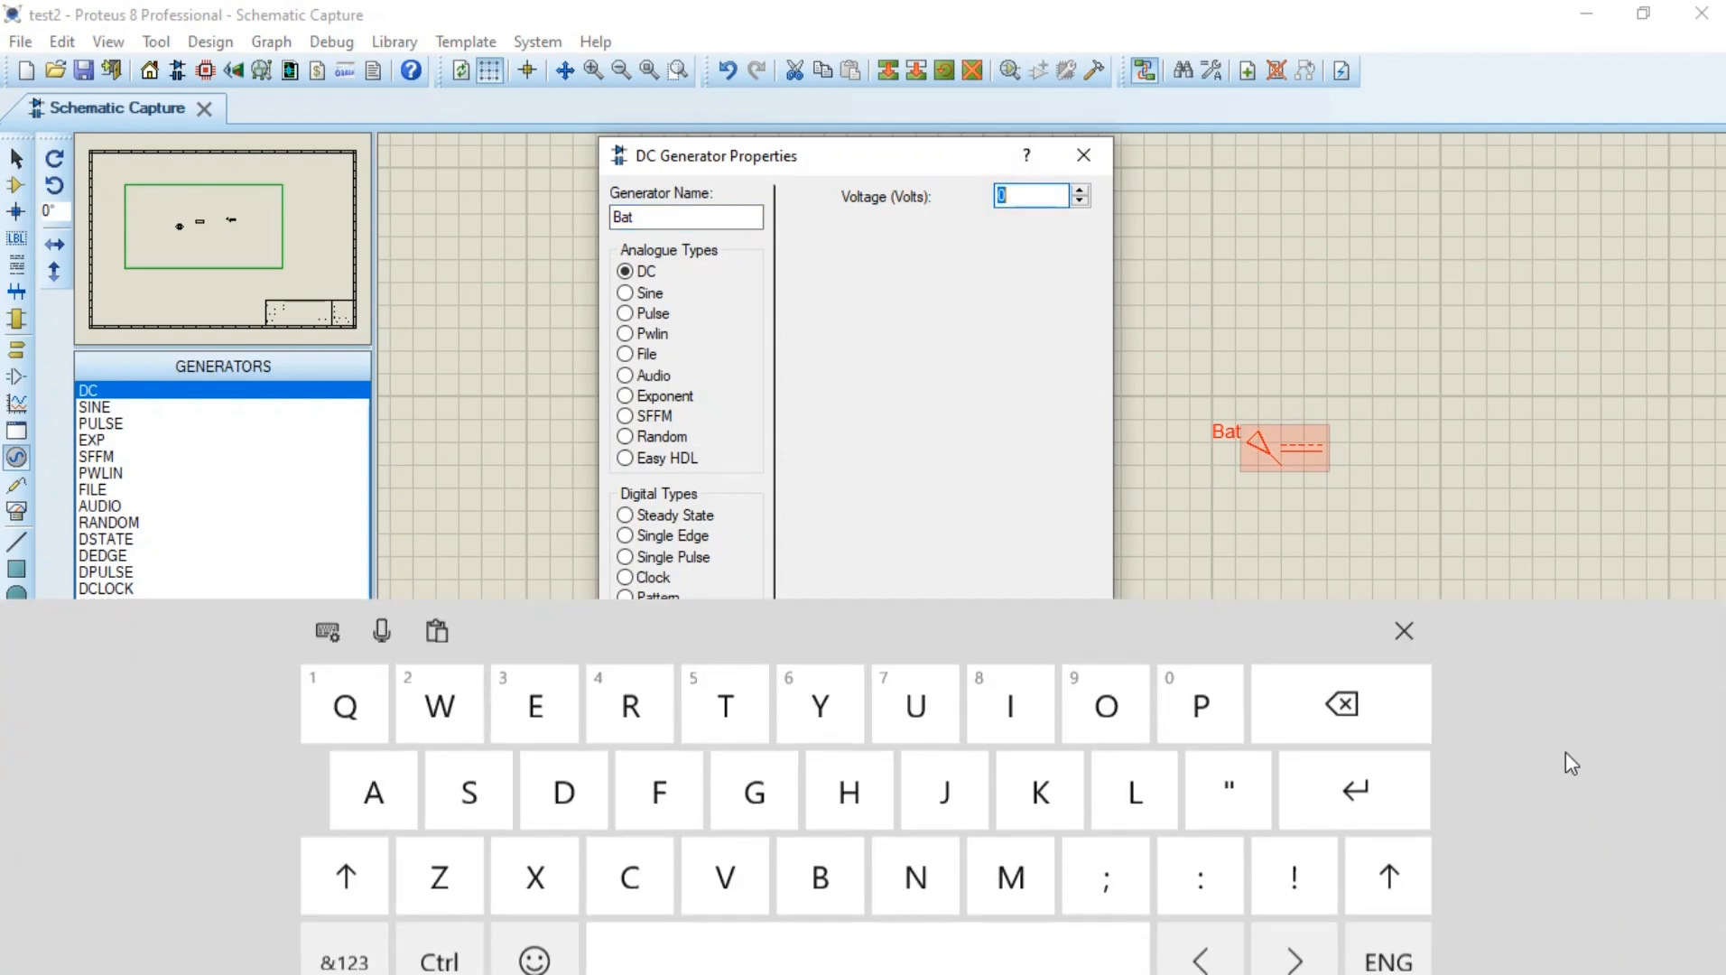
click(338, 930)
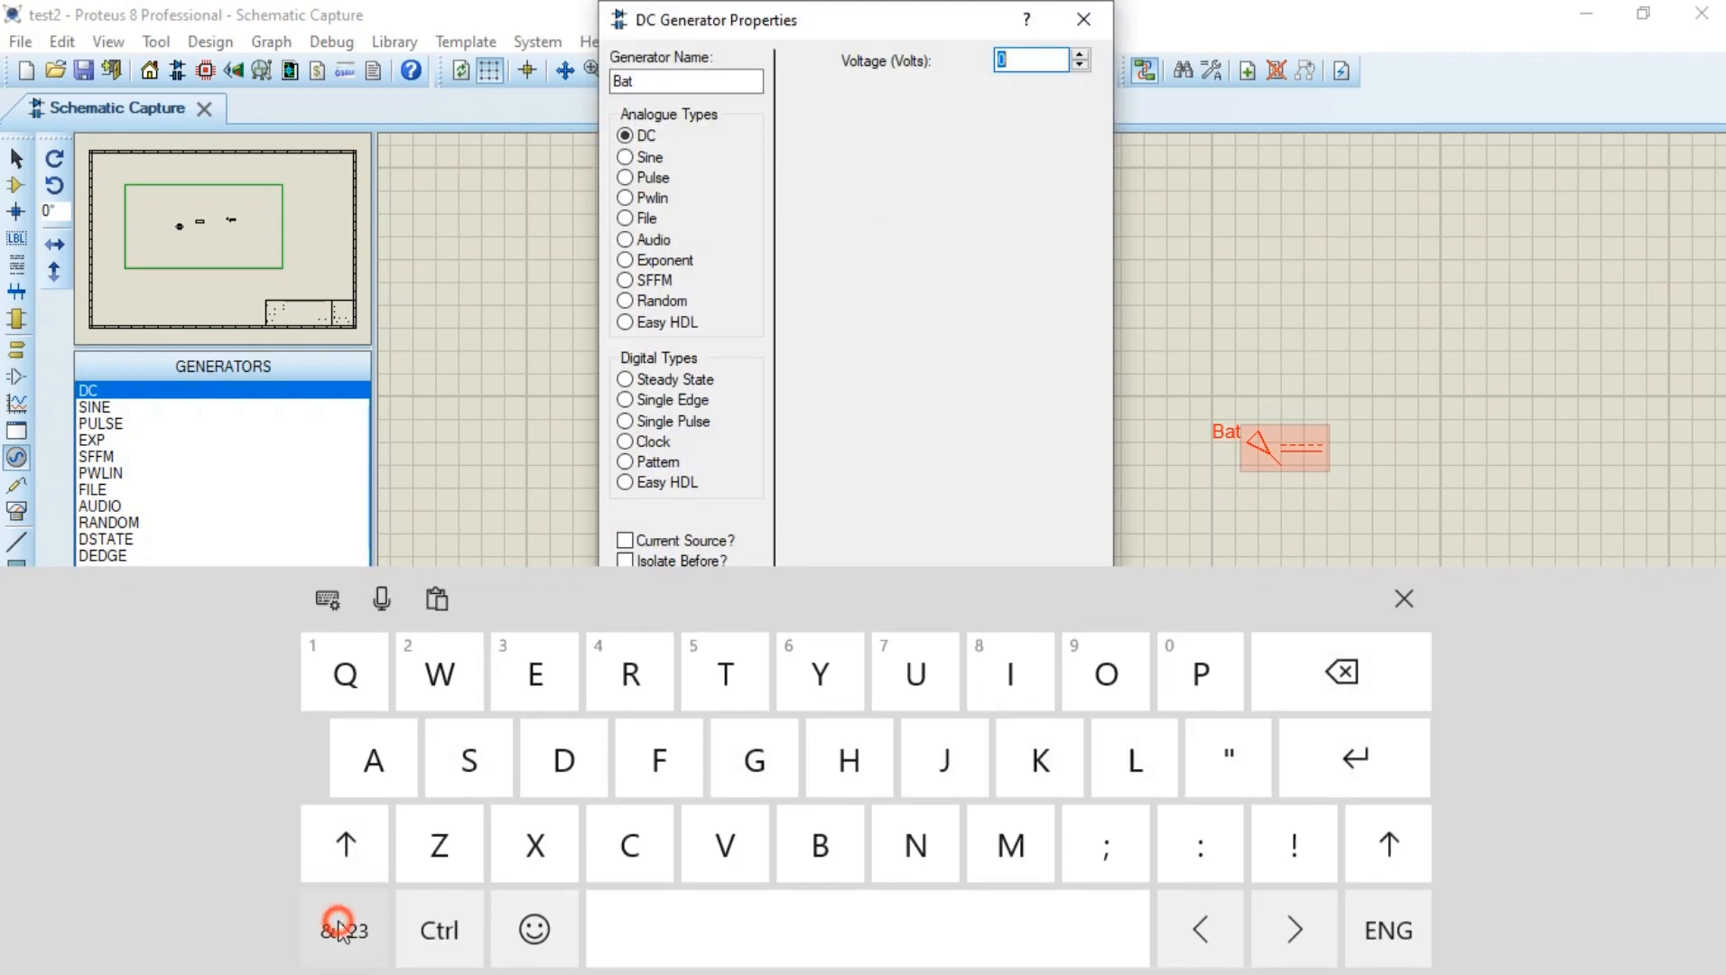
click(1246, 760)
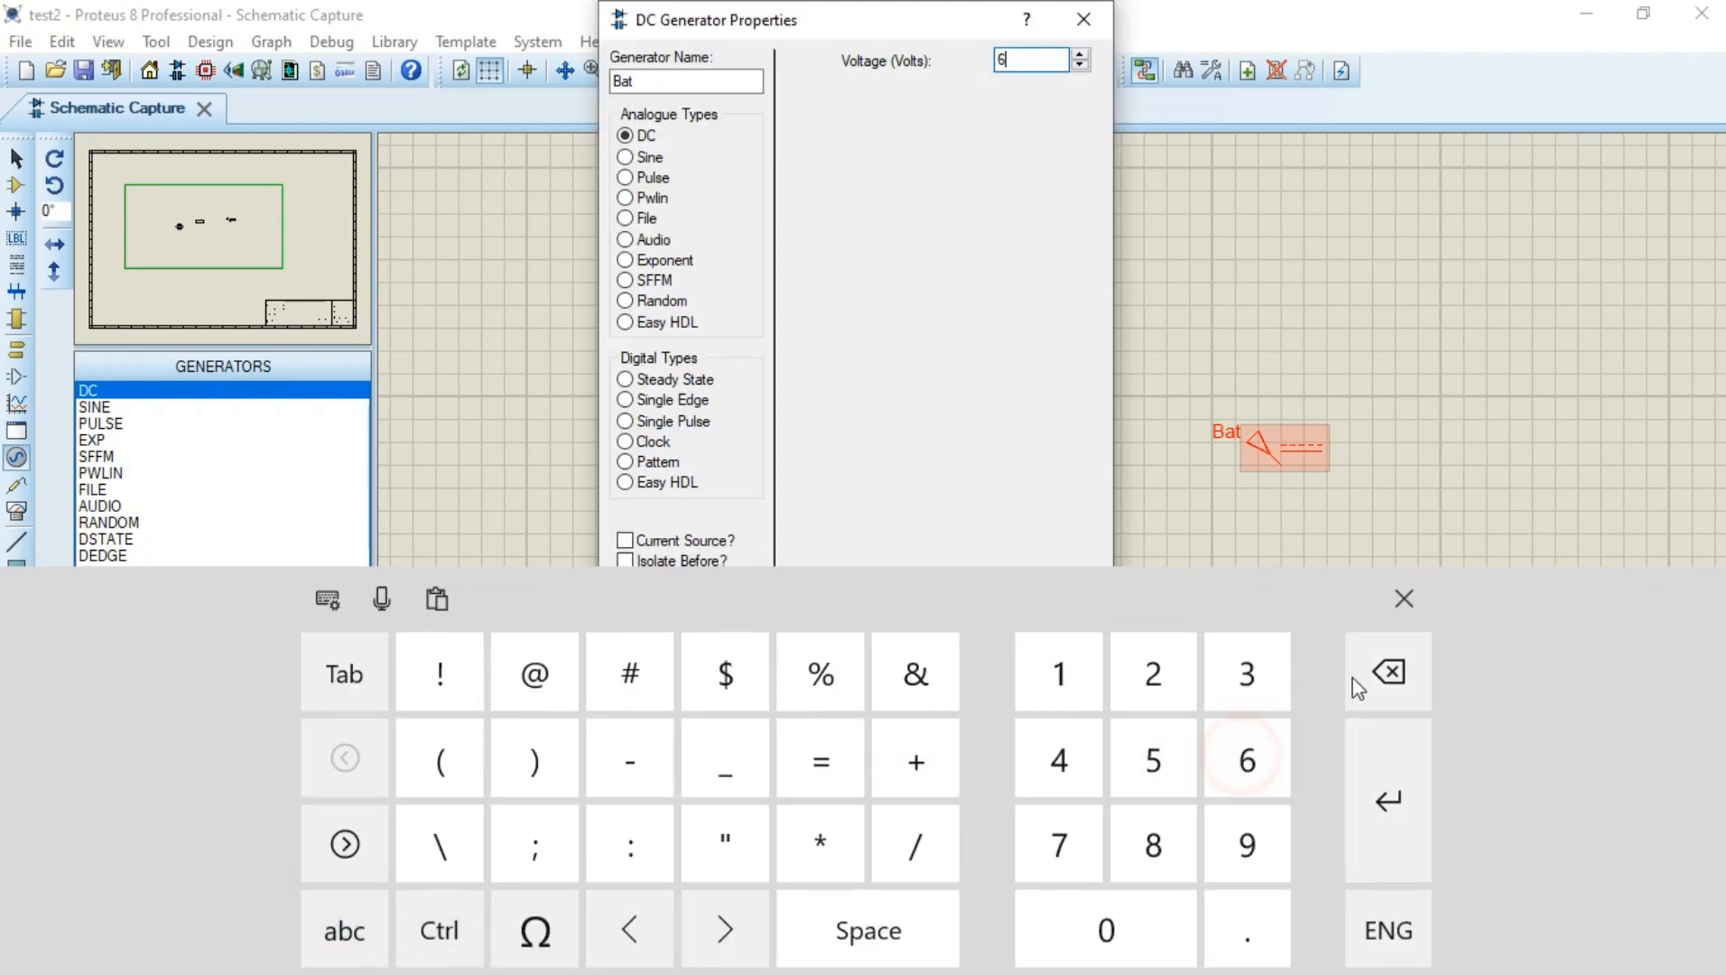
click(1404, 599)
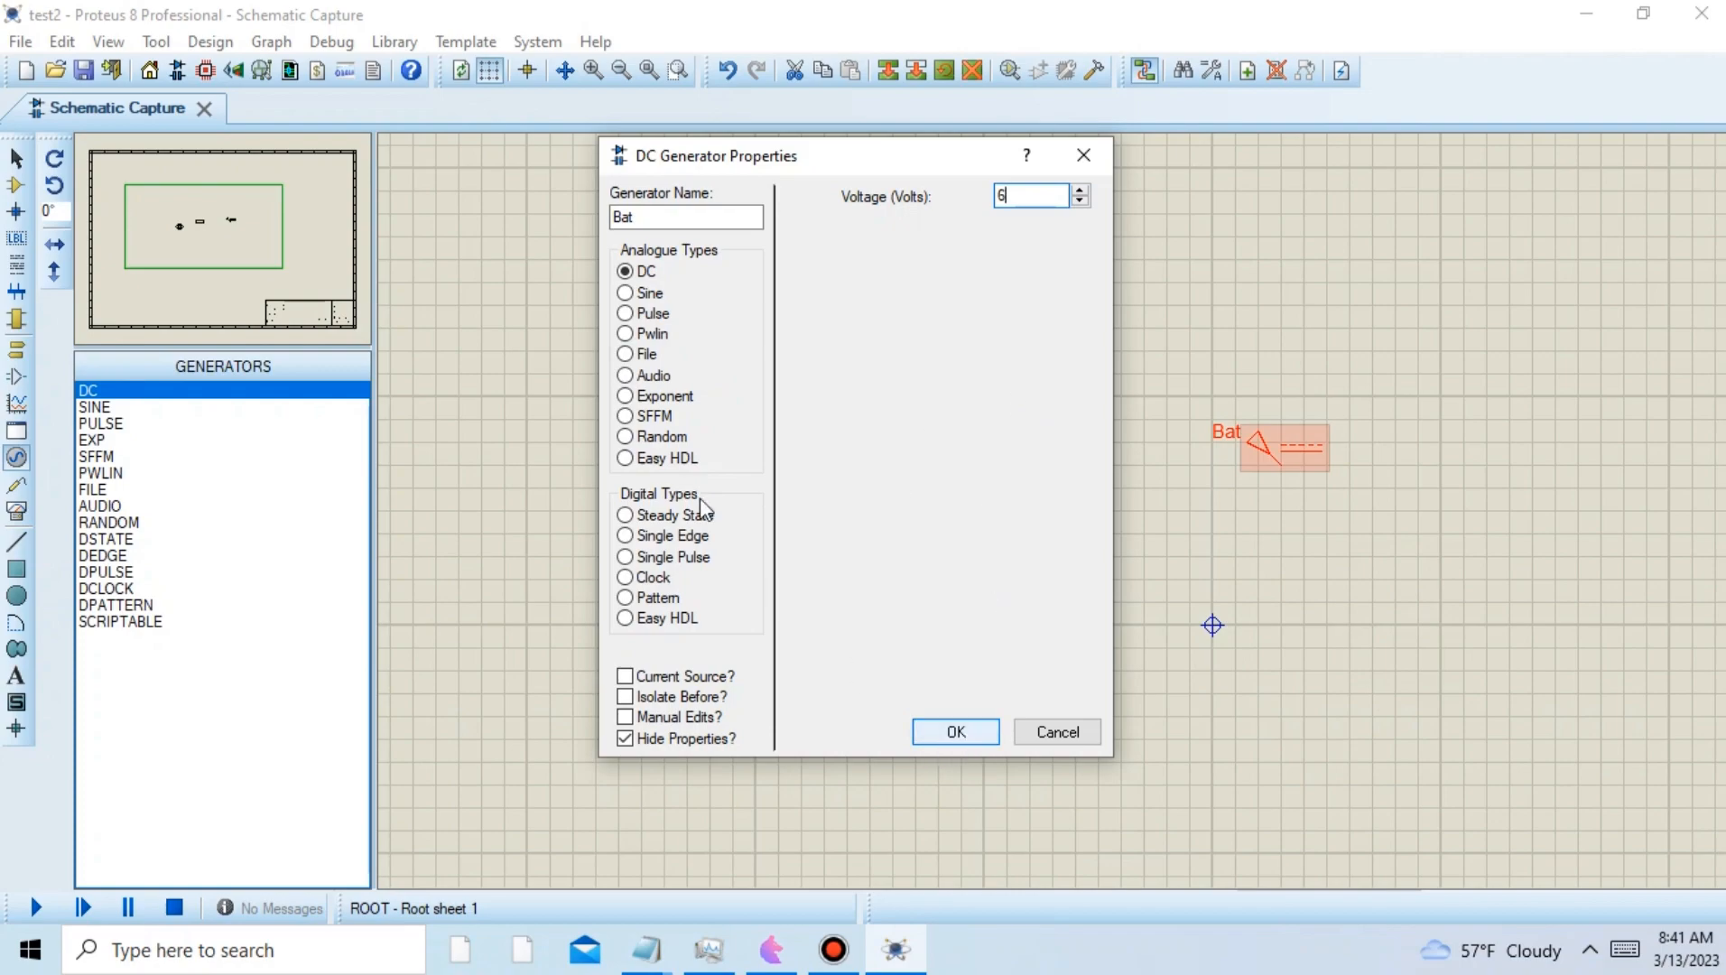
click(1012, 195)
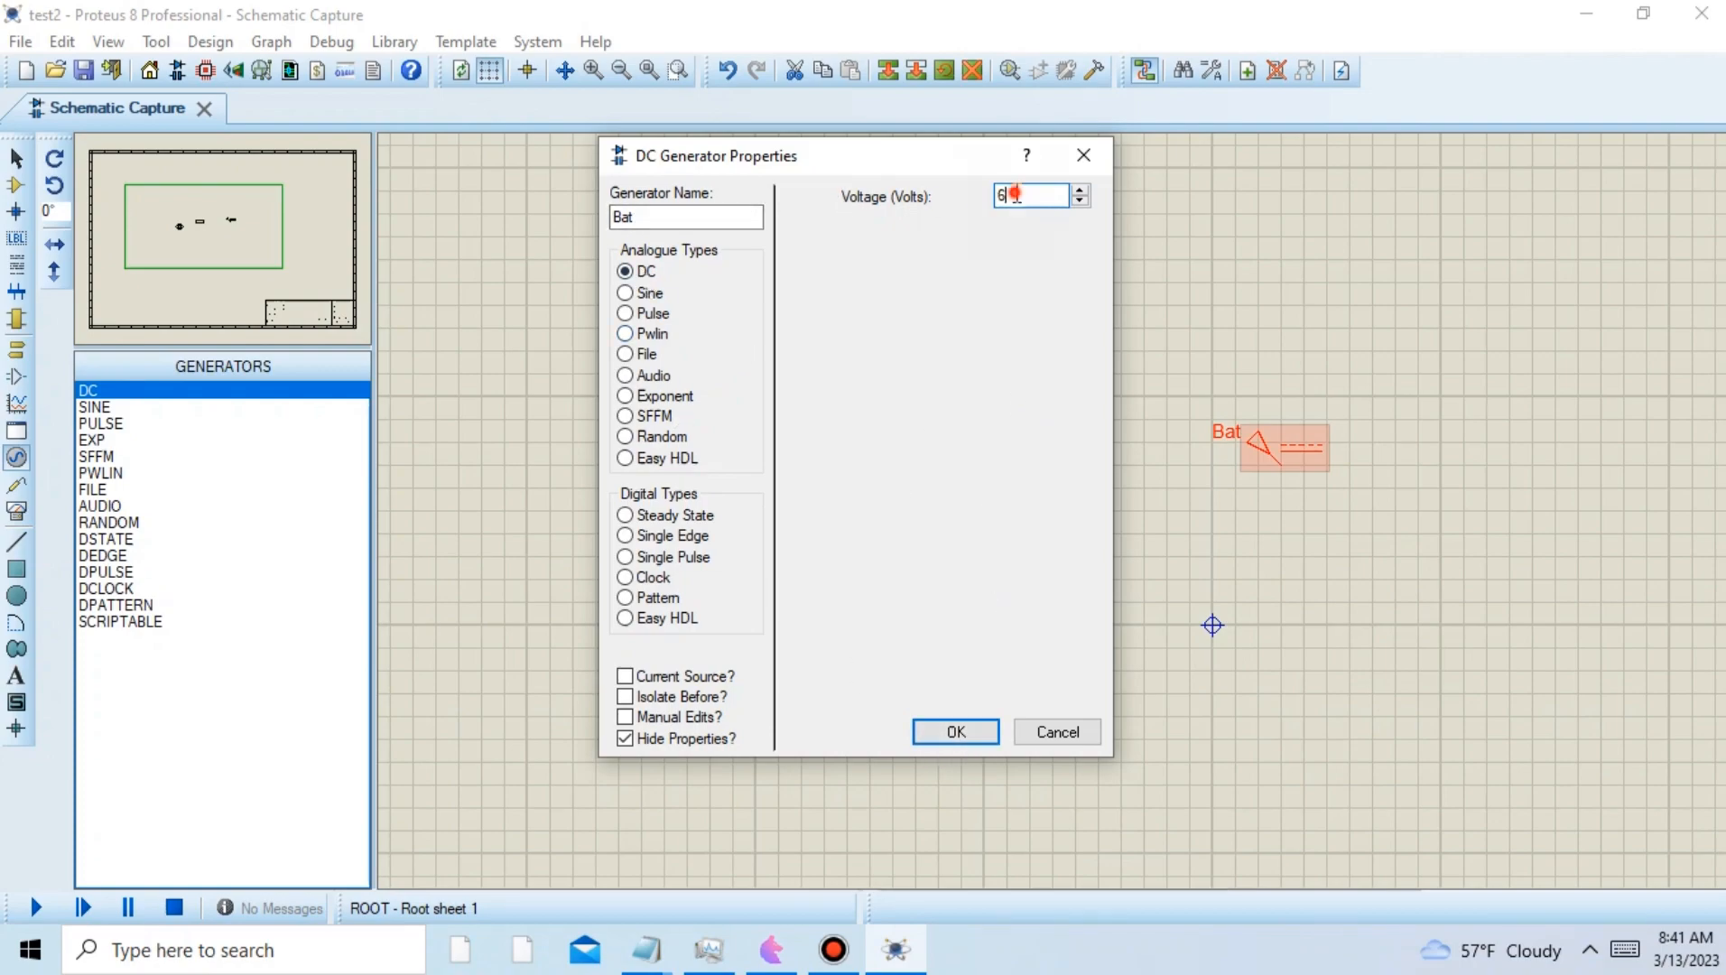
- Look through the settings offered for the Pulse, Pwlin, File and Audio generator types
click(621, 216)
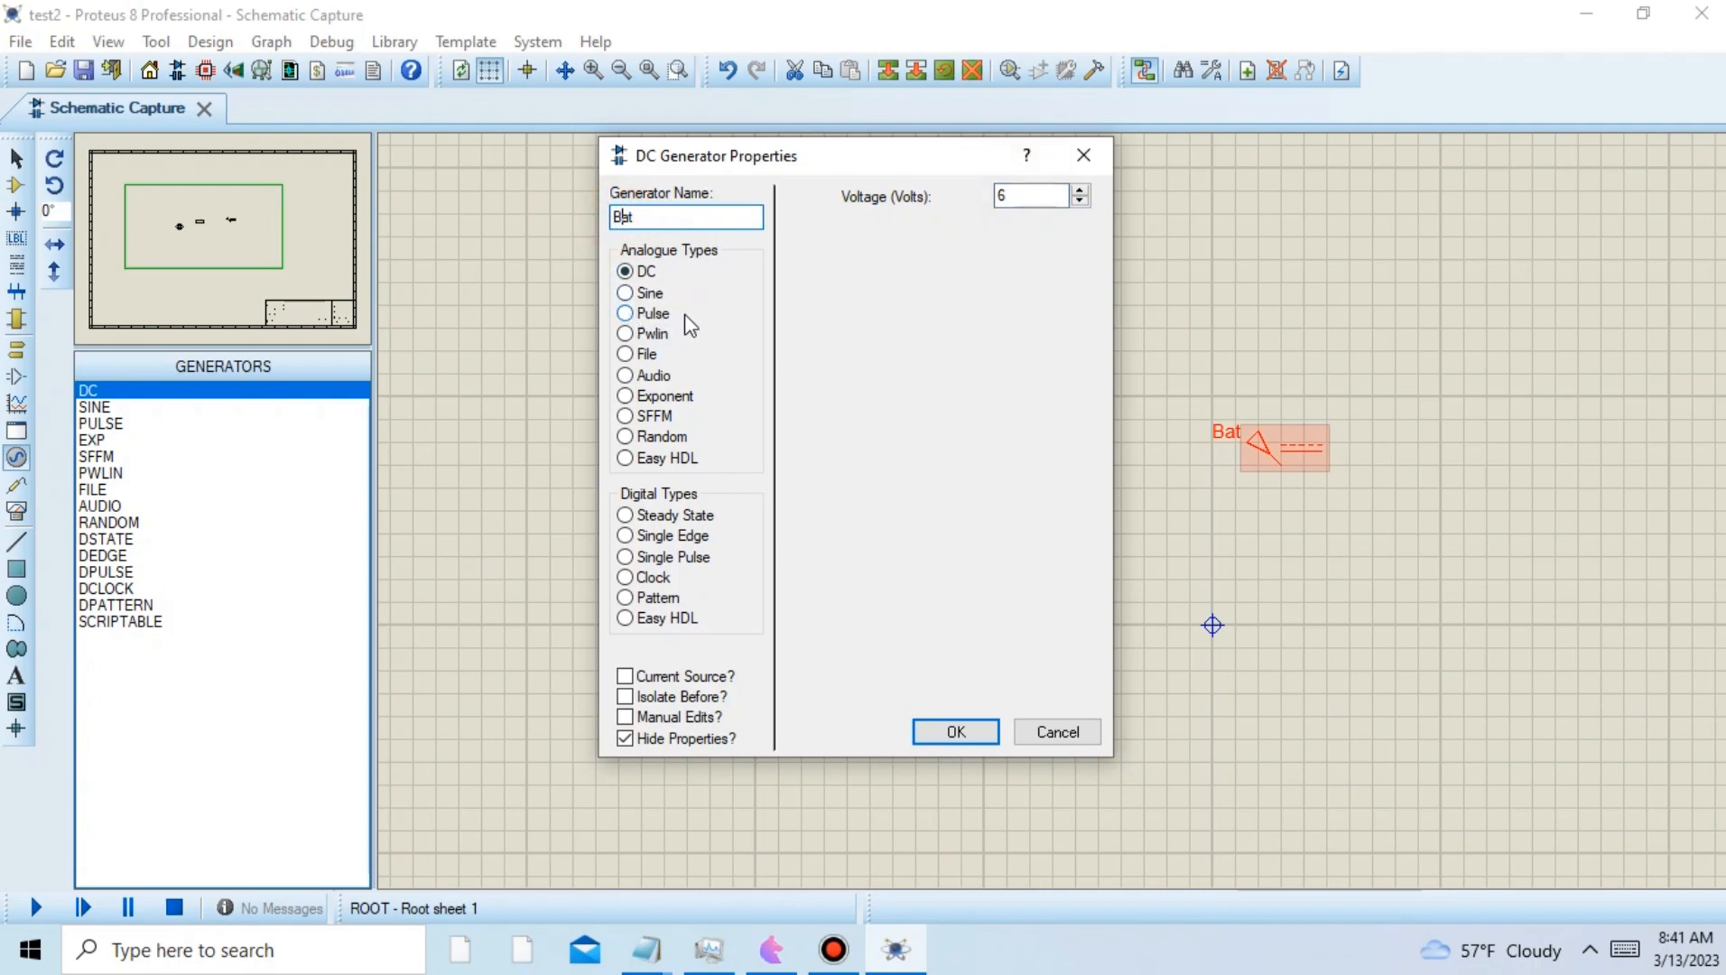
click(650, 316)
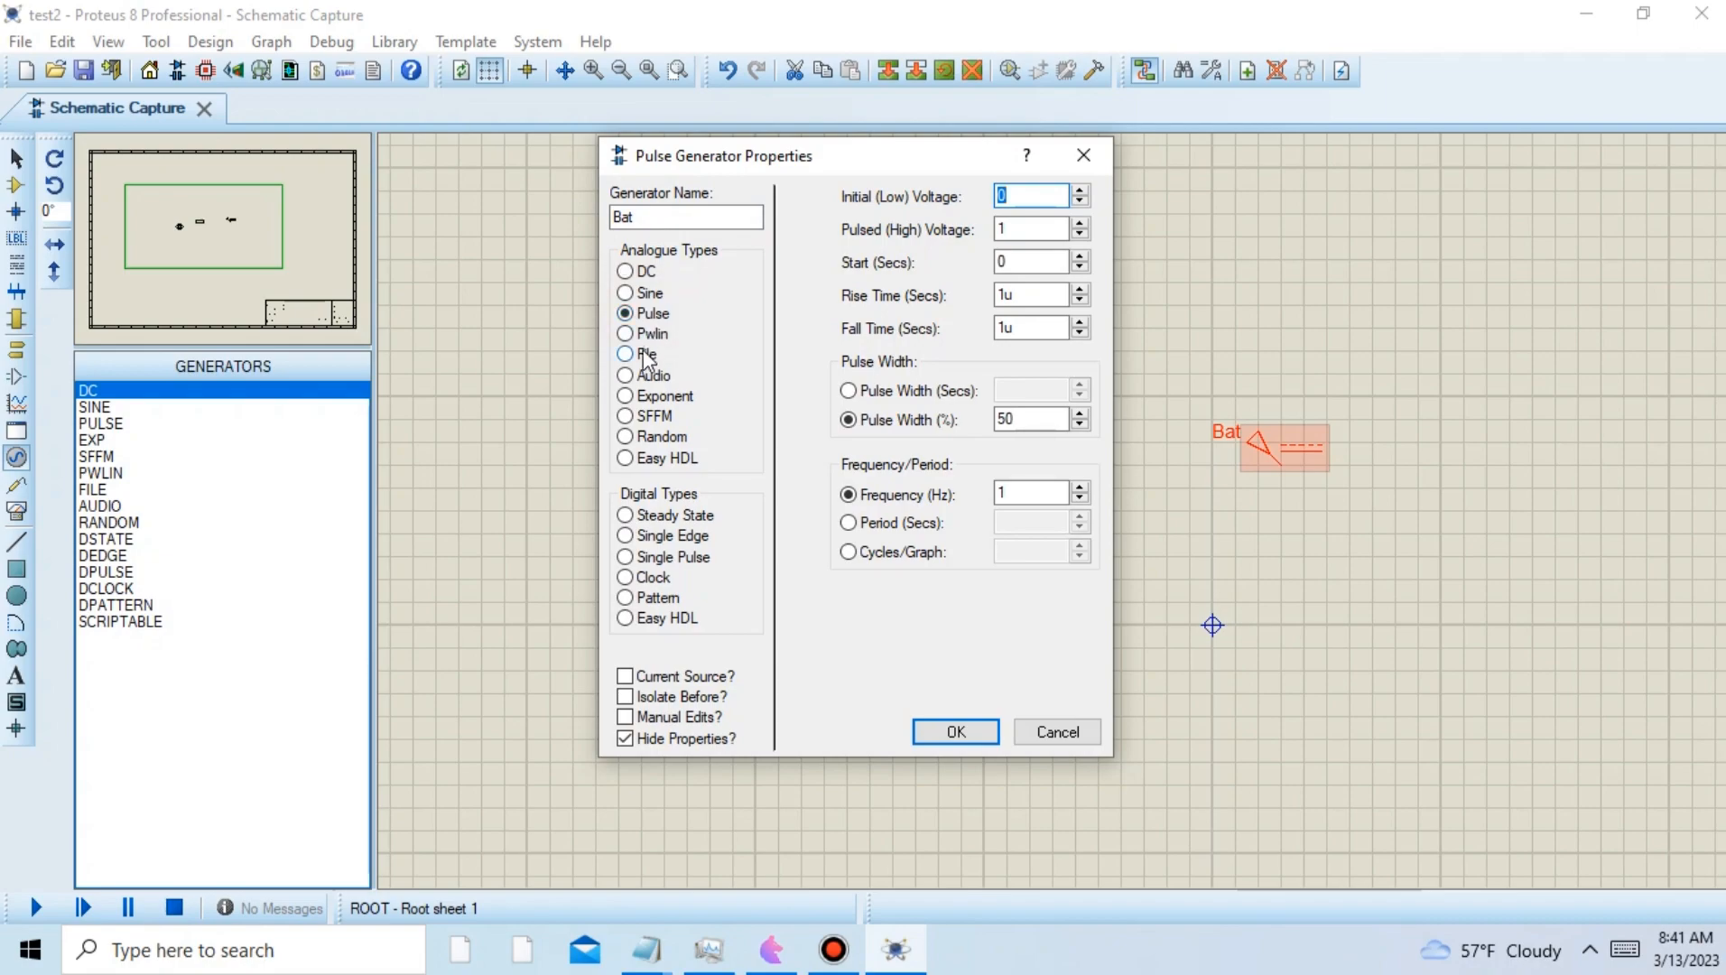
click(643, 335)
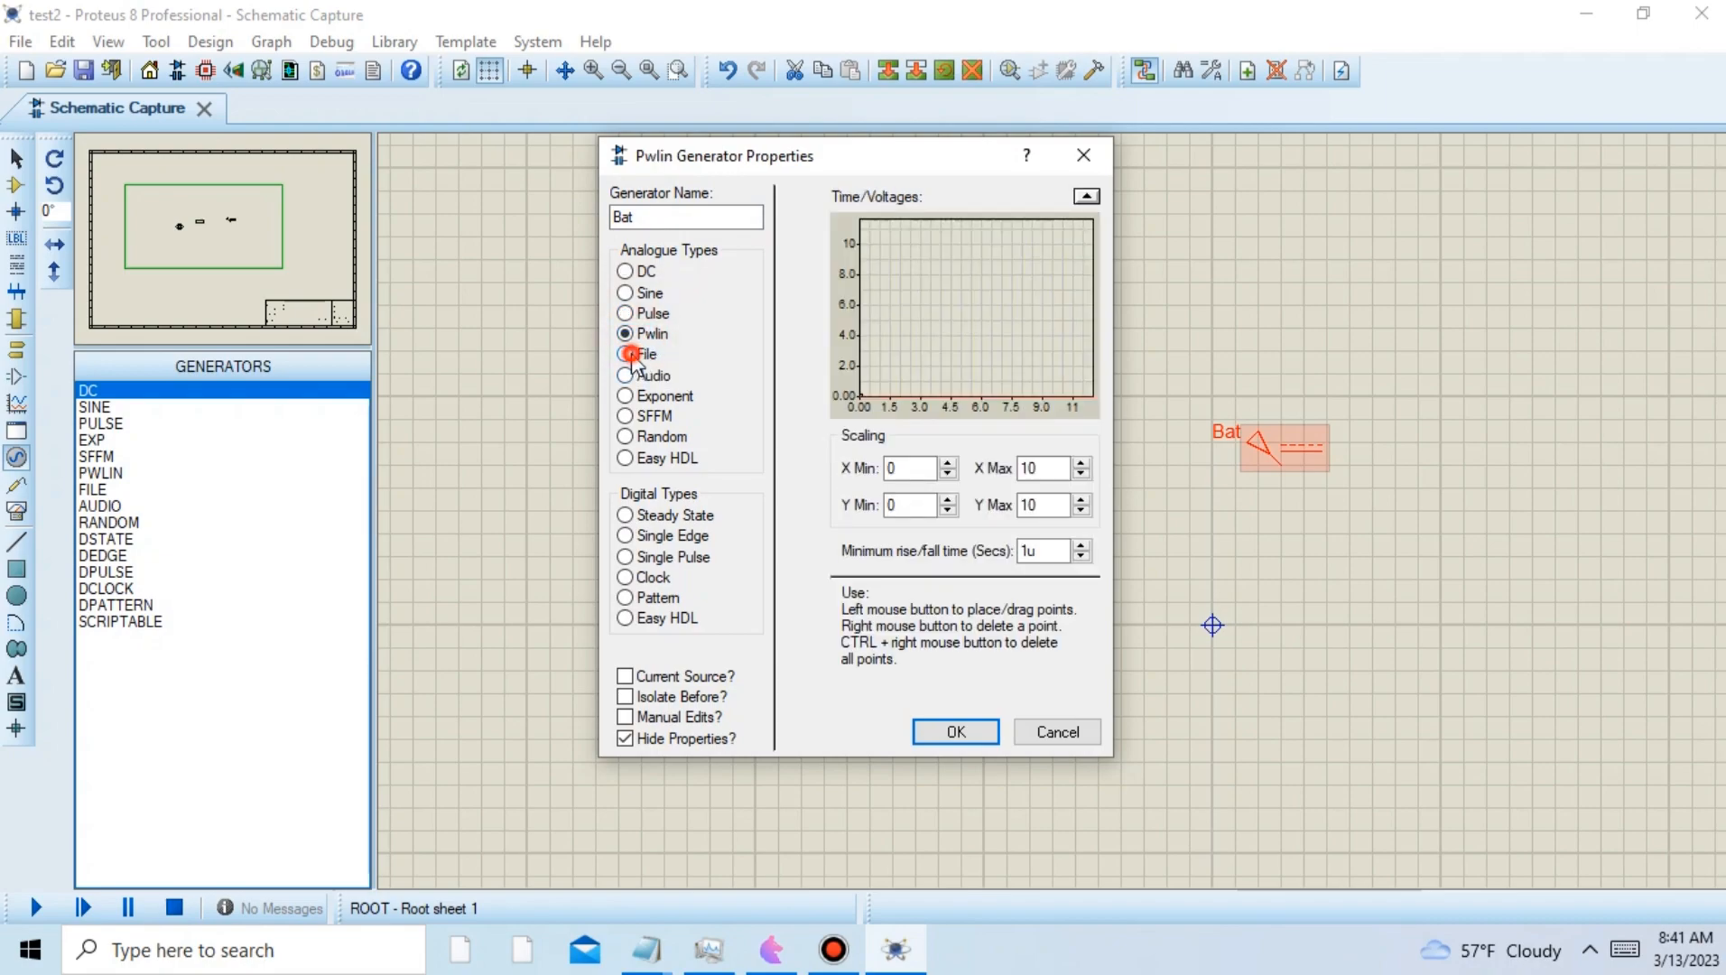
click(630, 354)
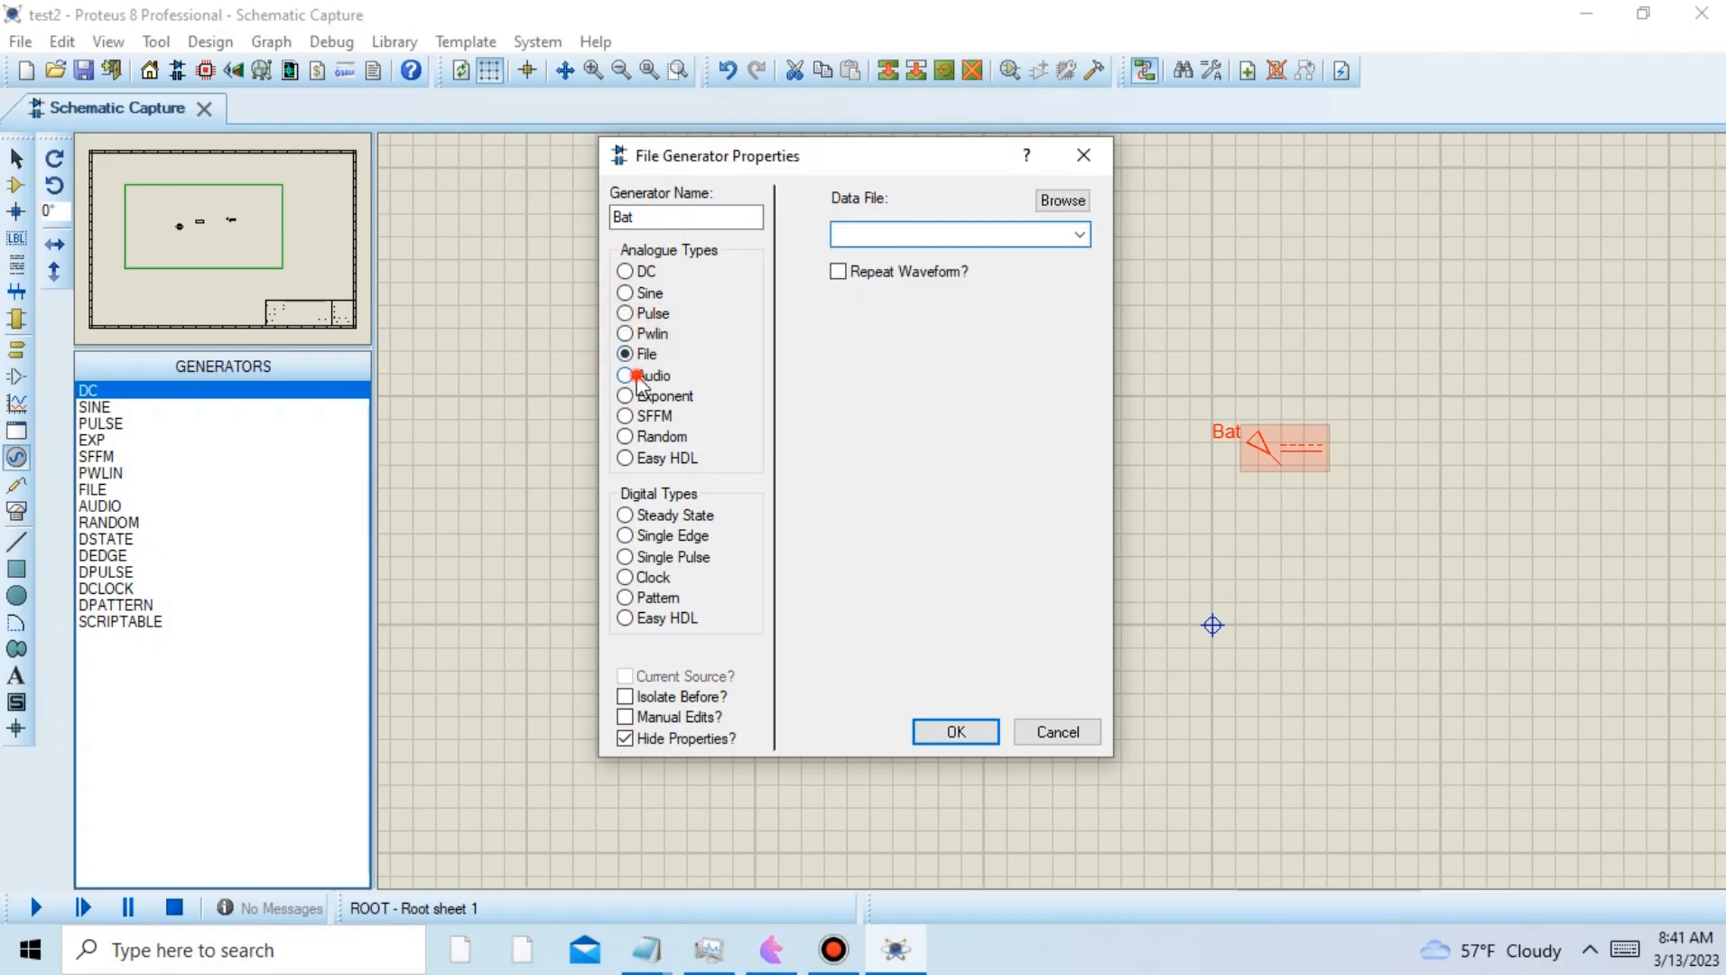
click(635, 375)
- Switch the Bat generator back to the DC type and set its voltage to 9 V
click(627, 273)
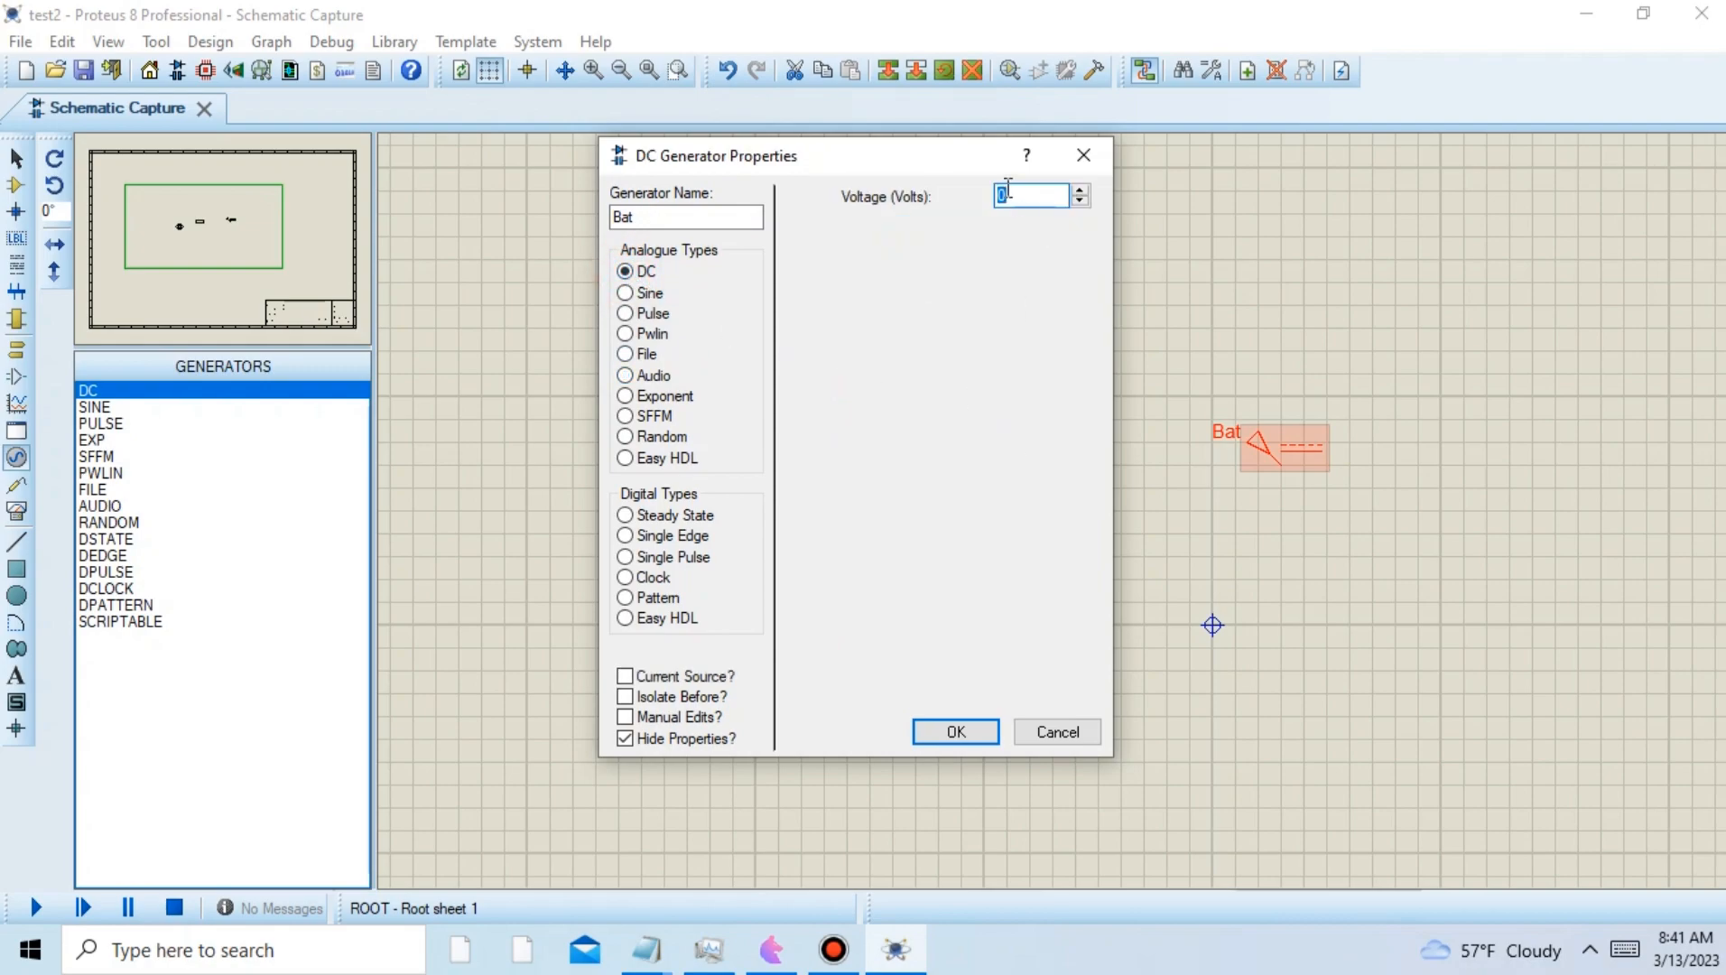
click(1625, 949)
click(345, 930)
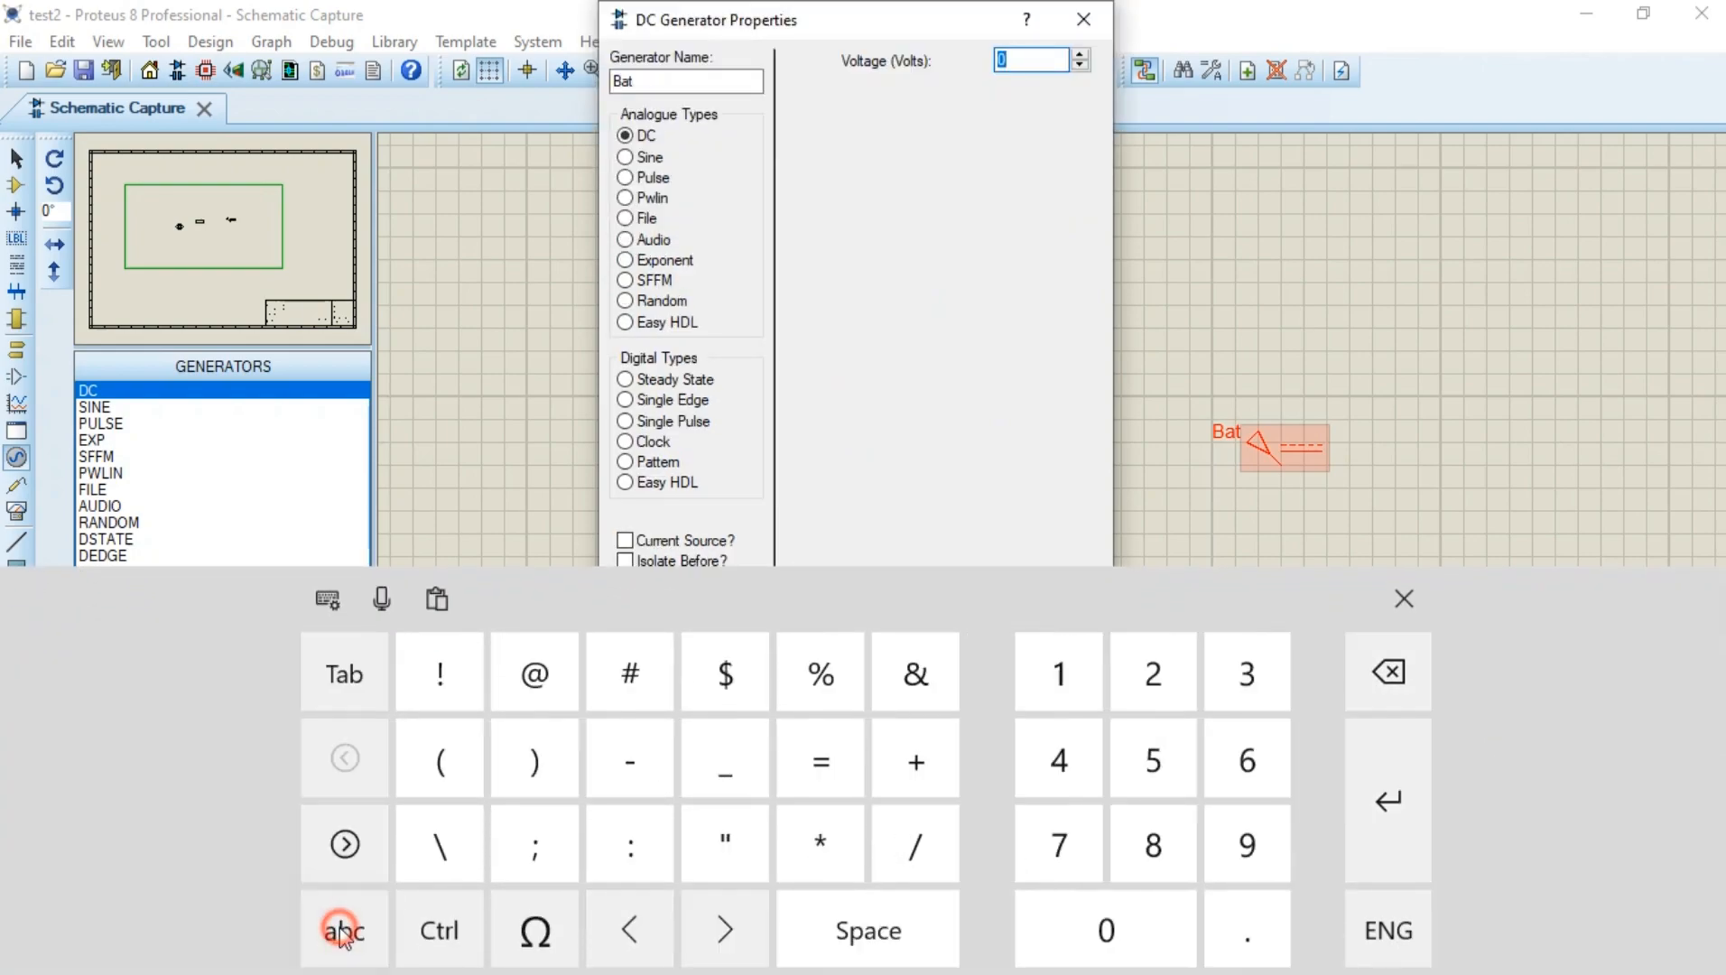
click(1245, 858)
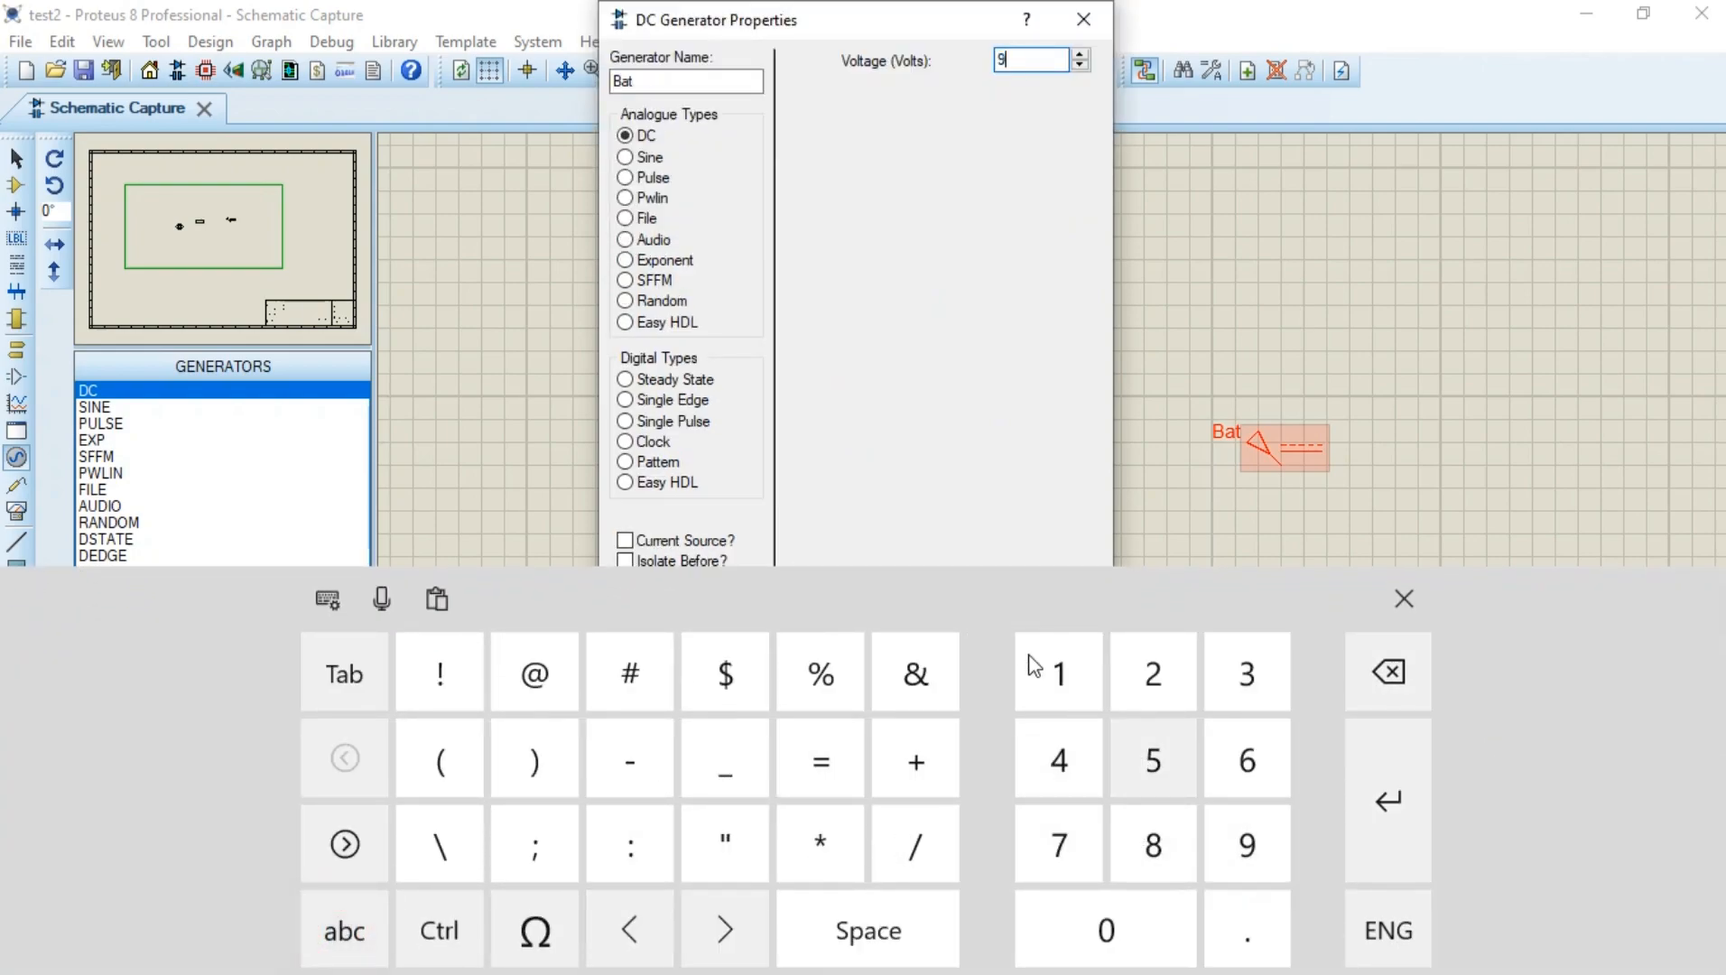
click(1402, 599)
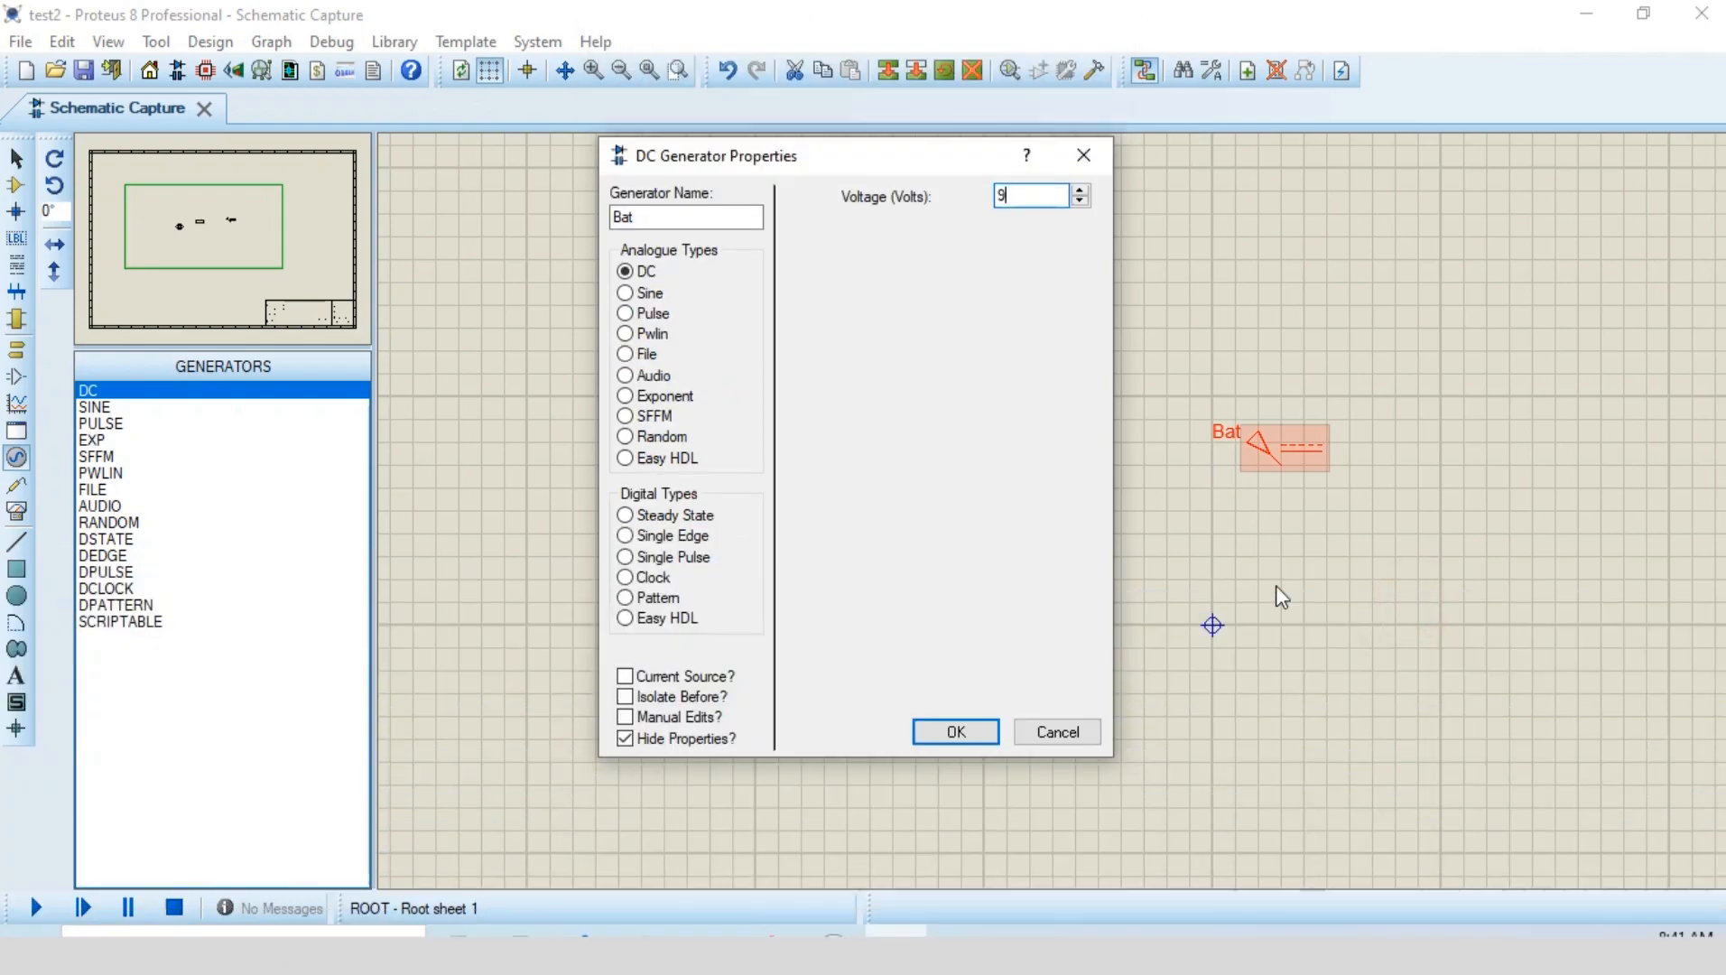
click(955, 733)
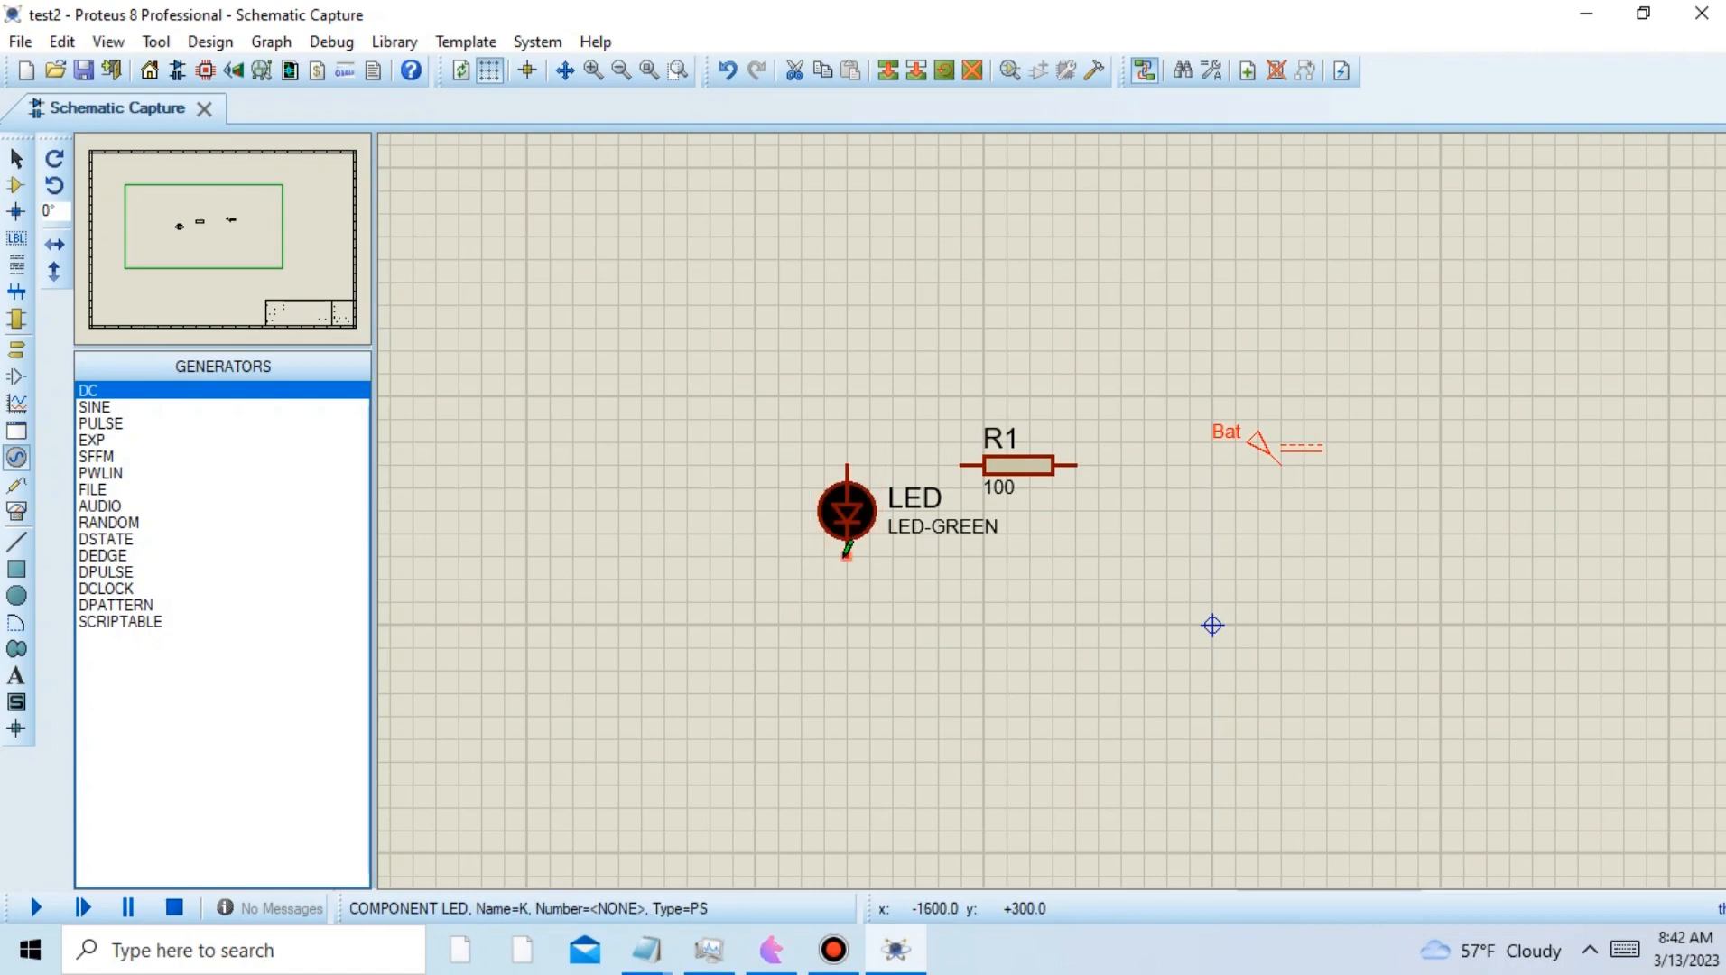
- Wire resistor R1's right pin to the Bat generator and its left pin to the LED's upper pin
click(1086, 461)
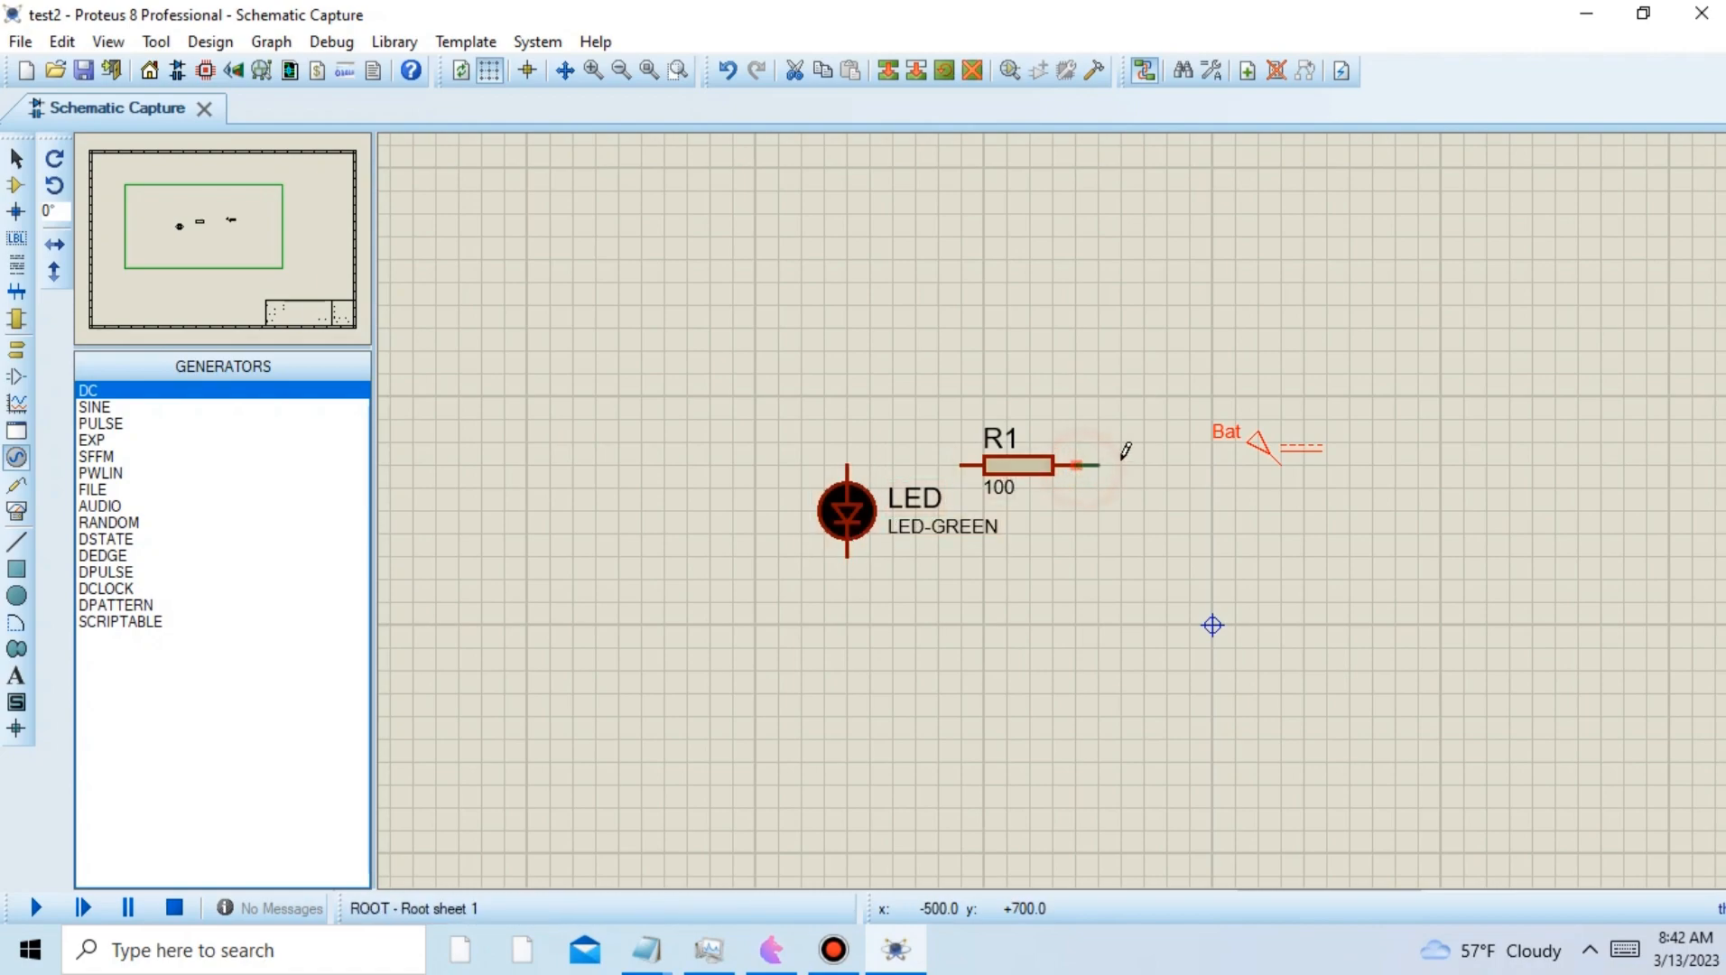
click(1283, 464)
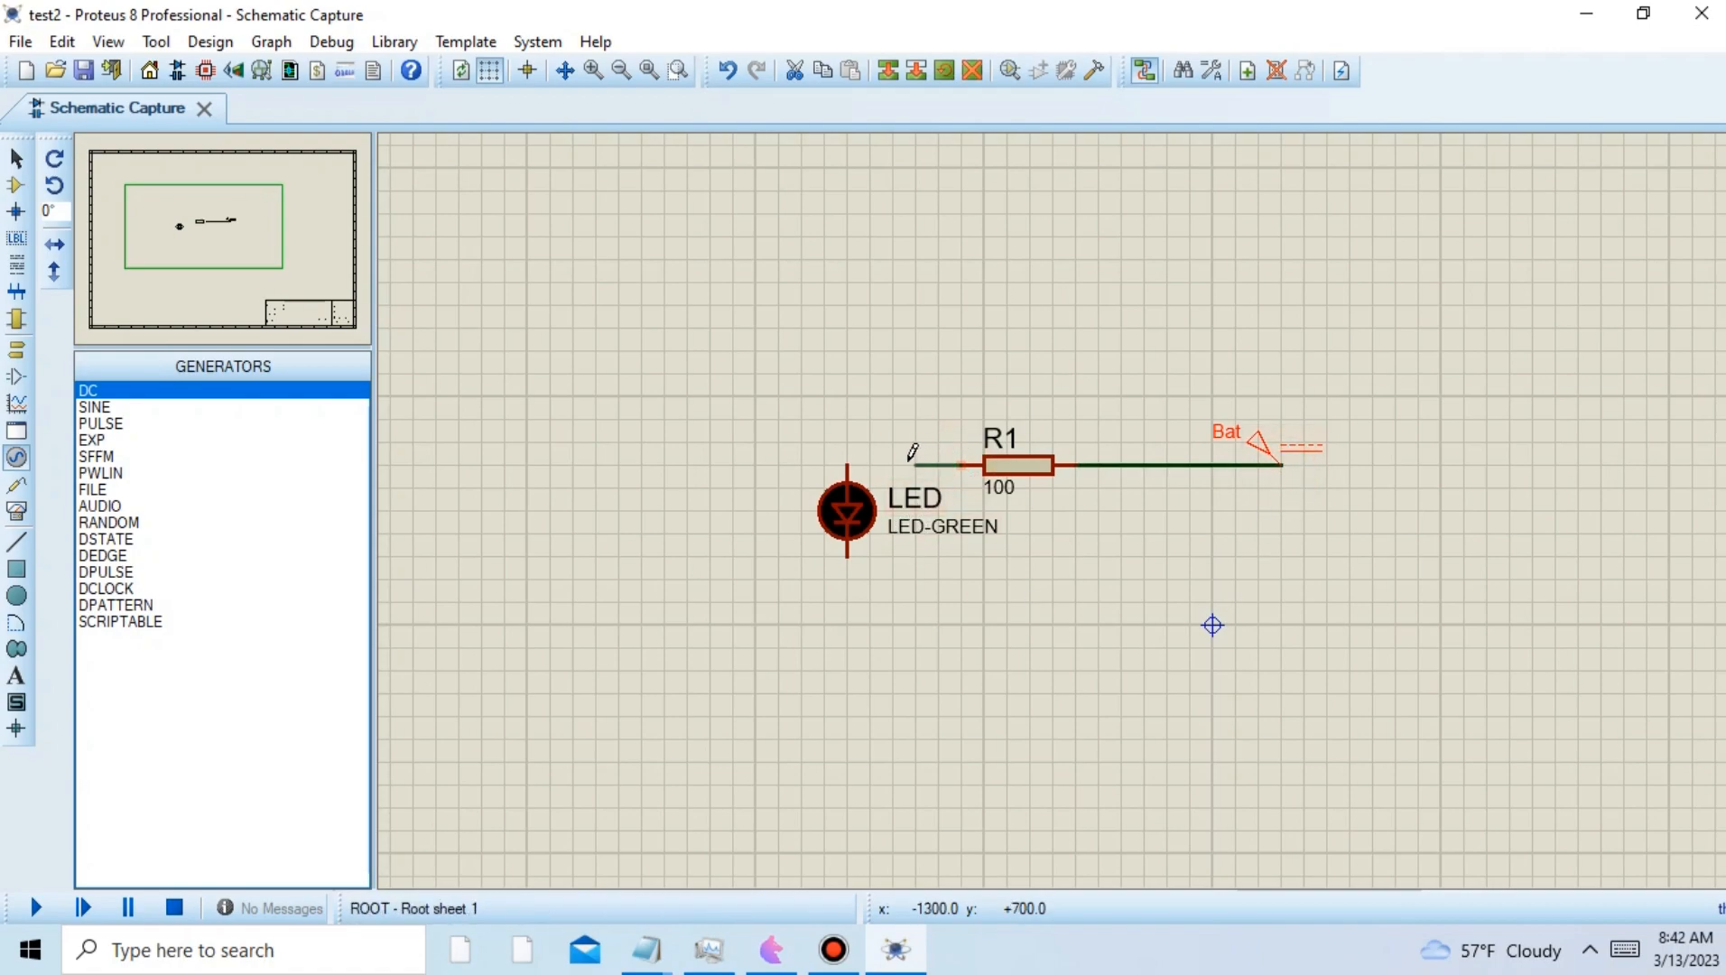
click(849, 462)
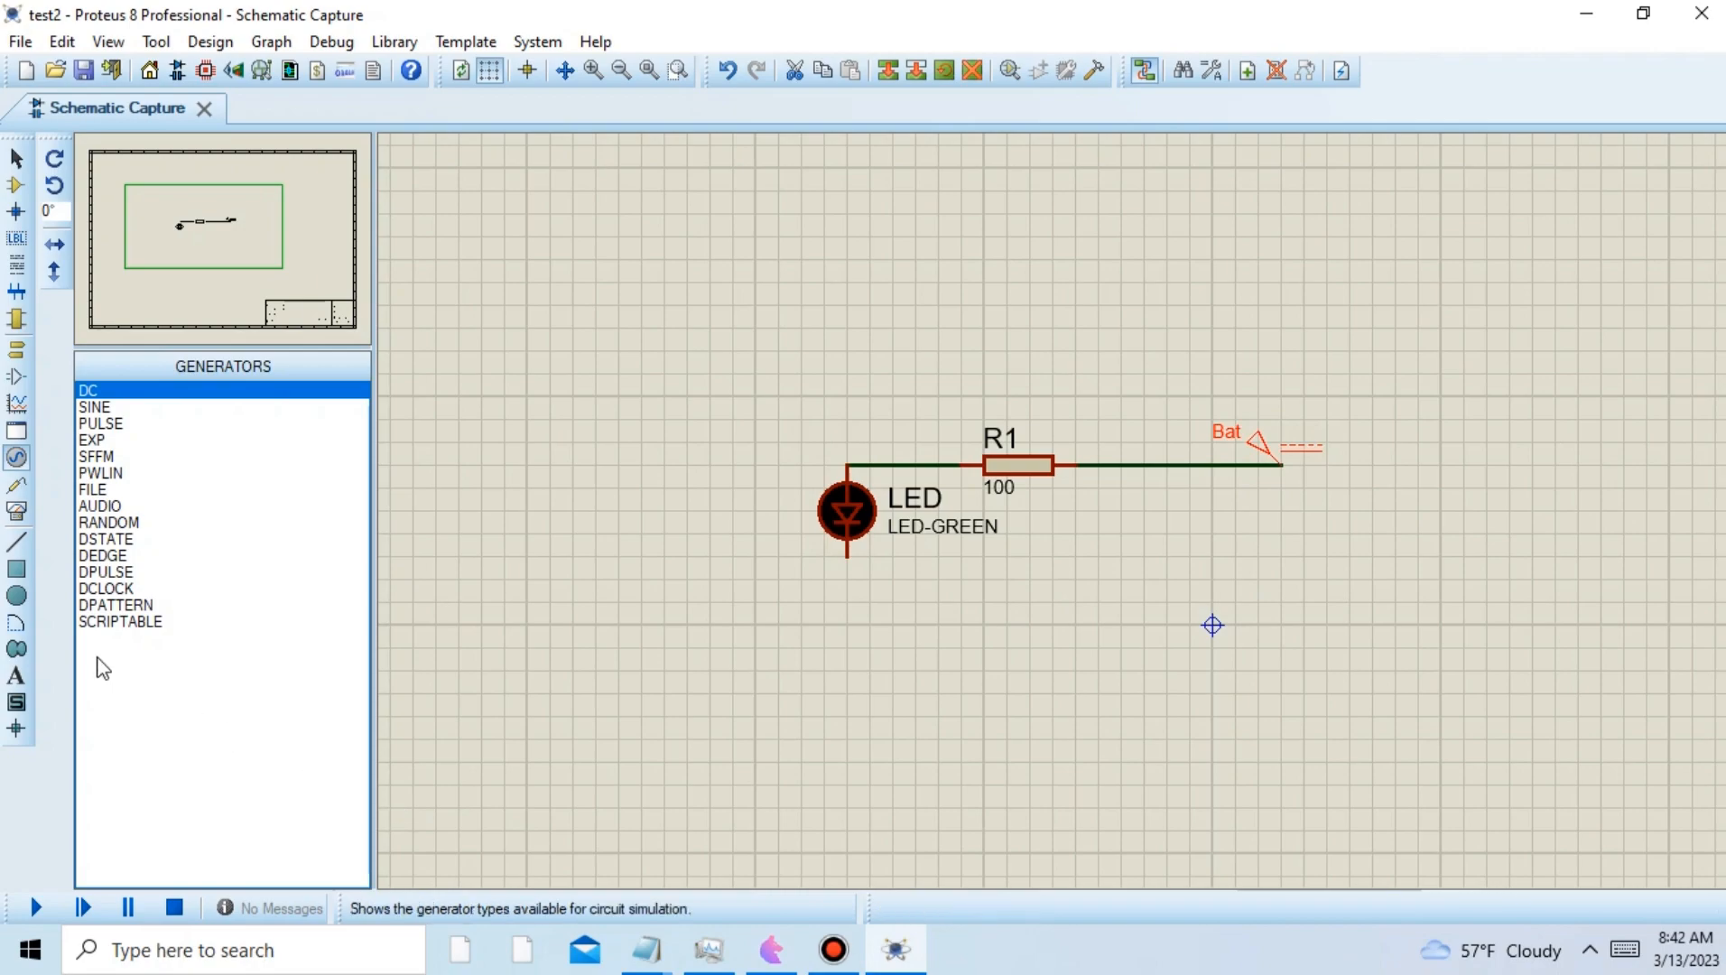
- Draw a short wire down from the LED's lower pin and place a GROUND terminal at its end
click(848, 560)
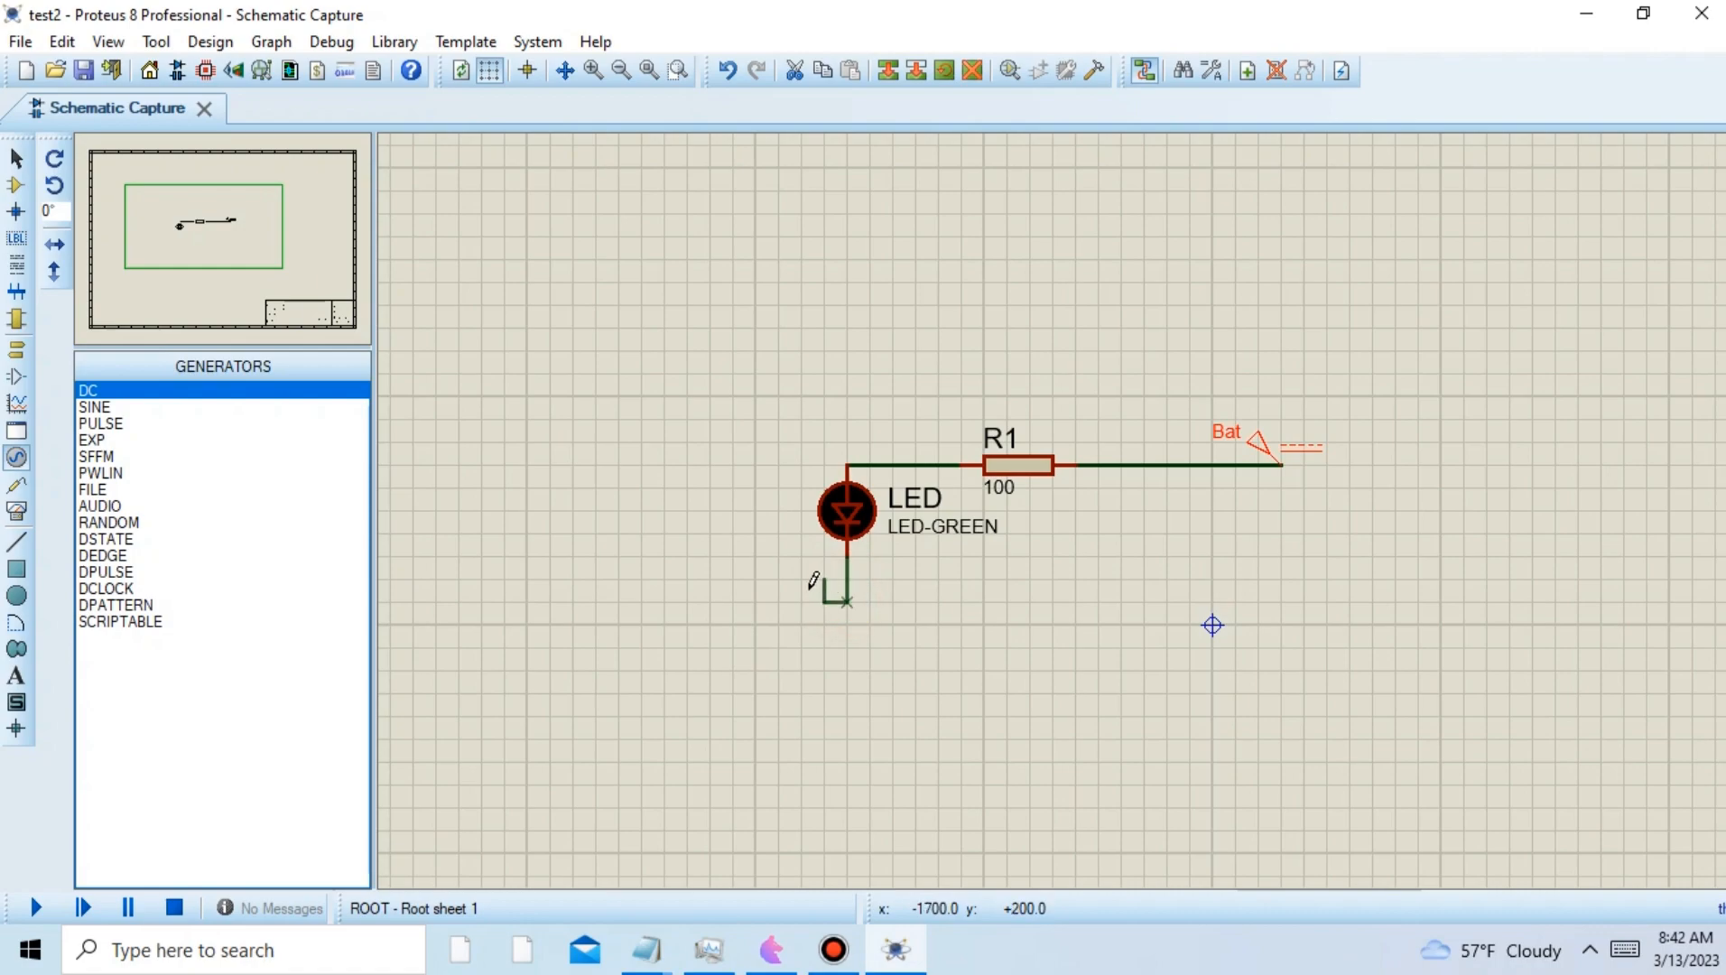
double_click(847, 599)
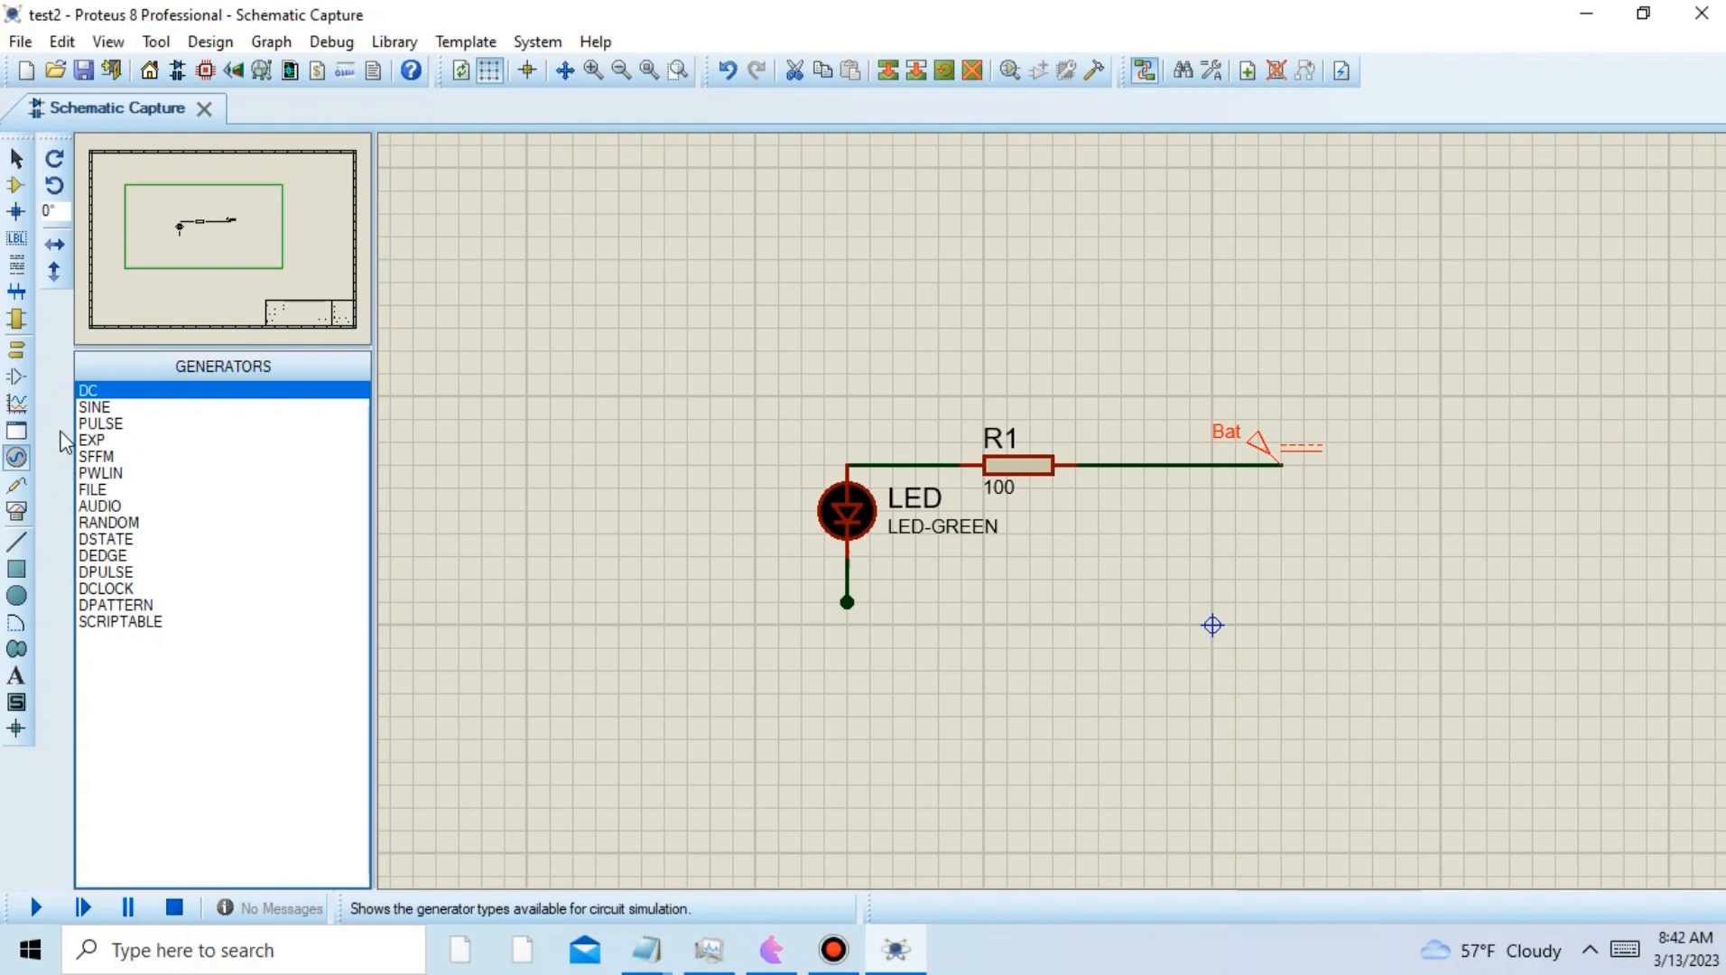
click(17, 349)
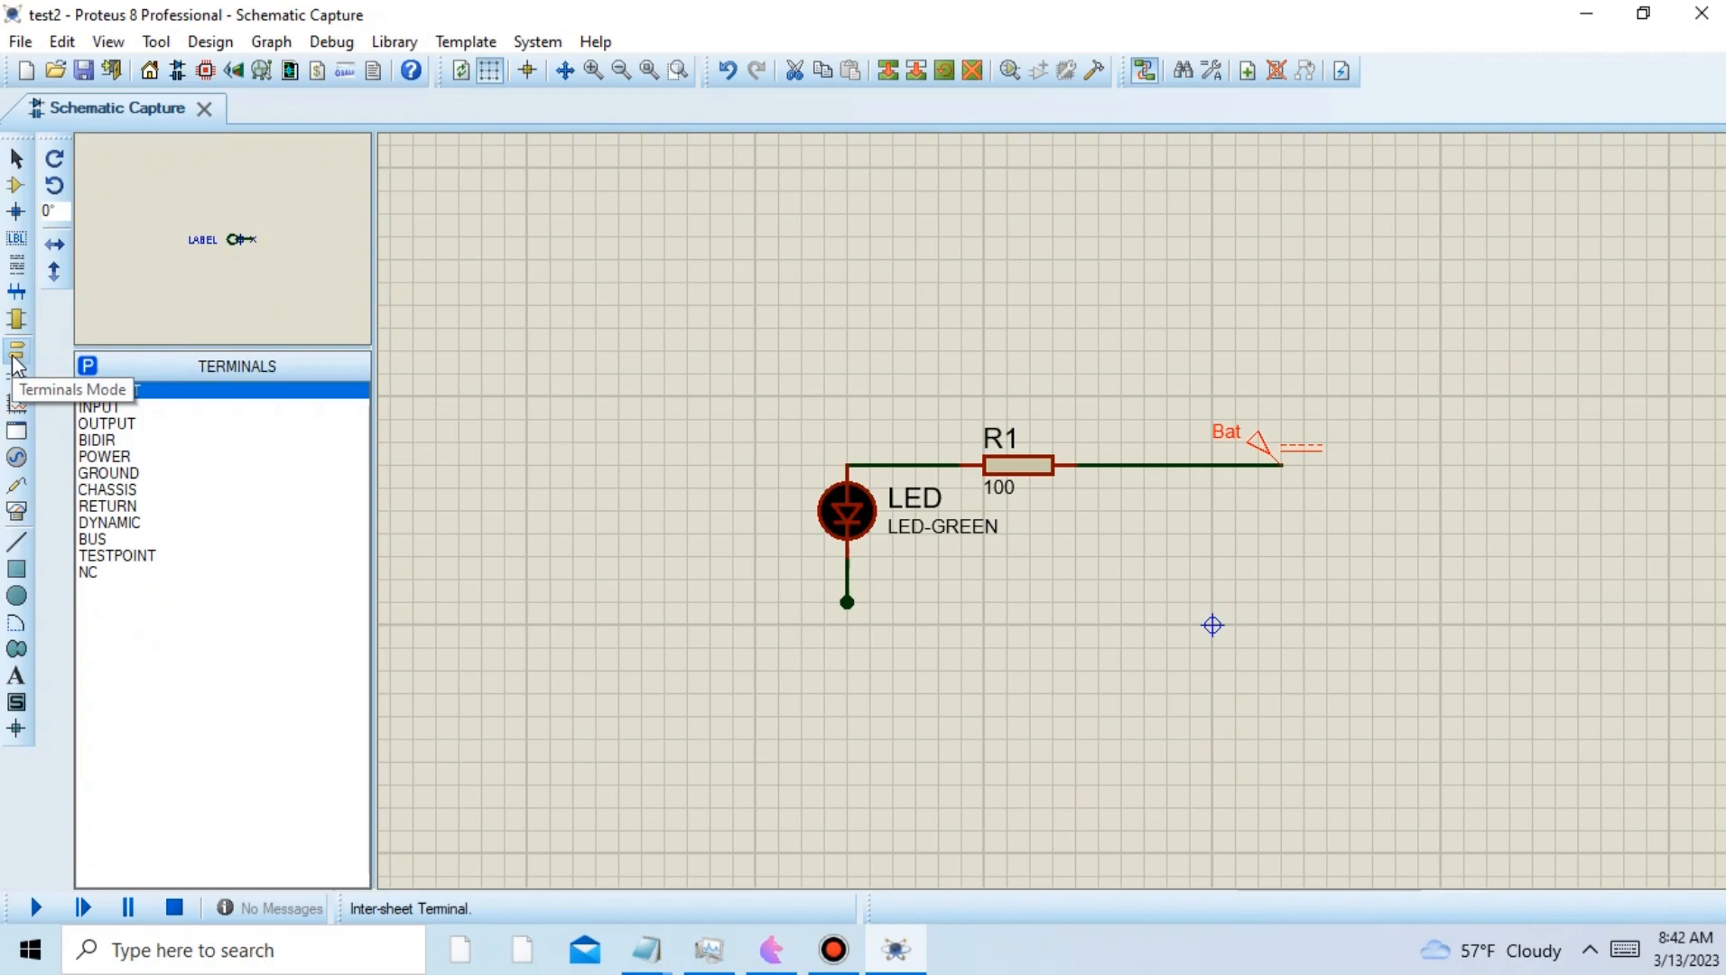
click(89, 471)
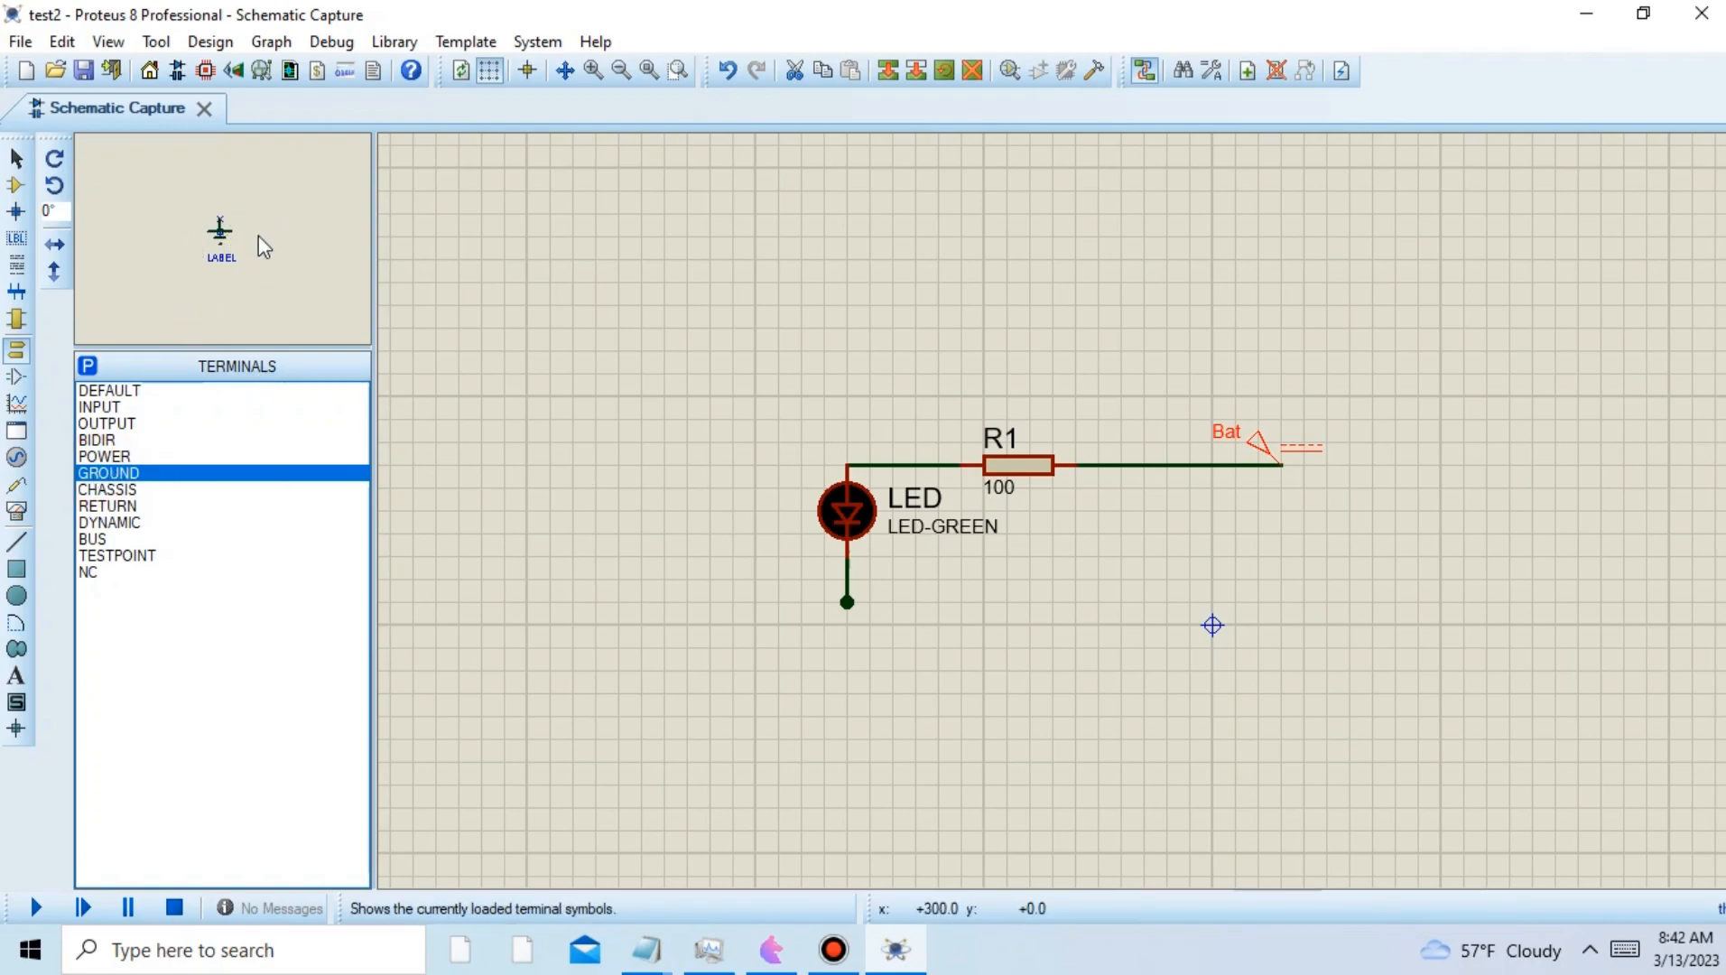
click(856, 621)
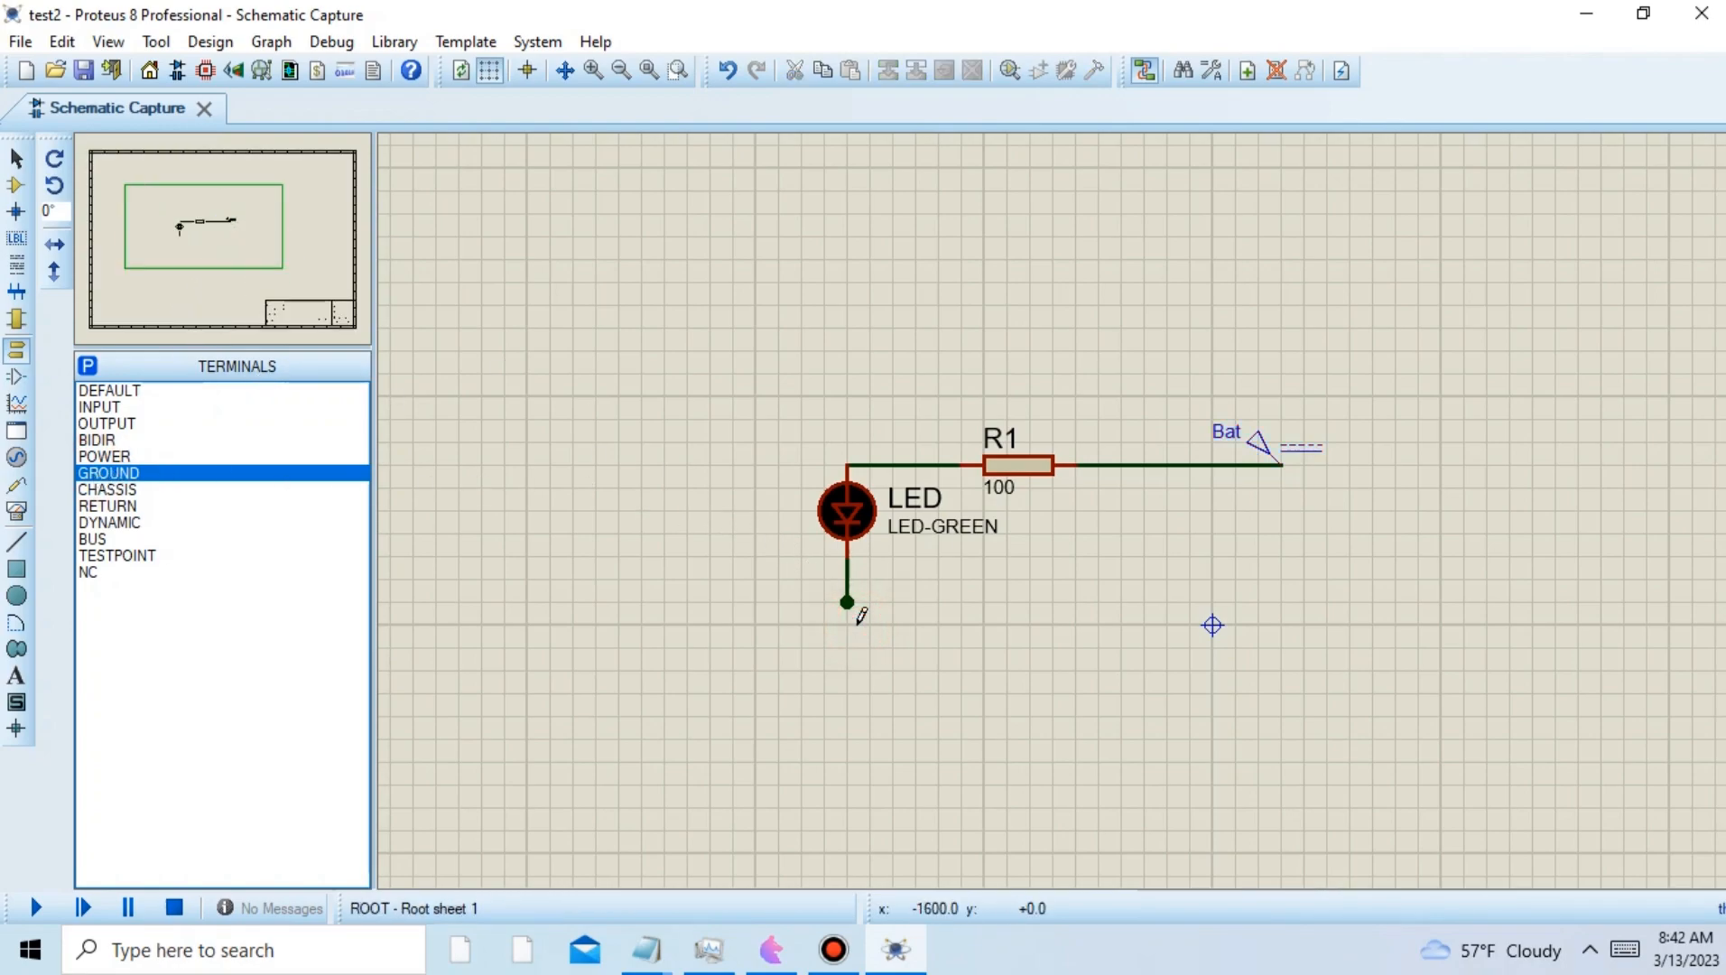
click(852, 622)
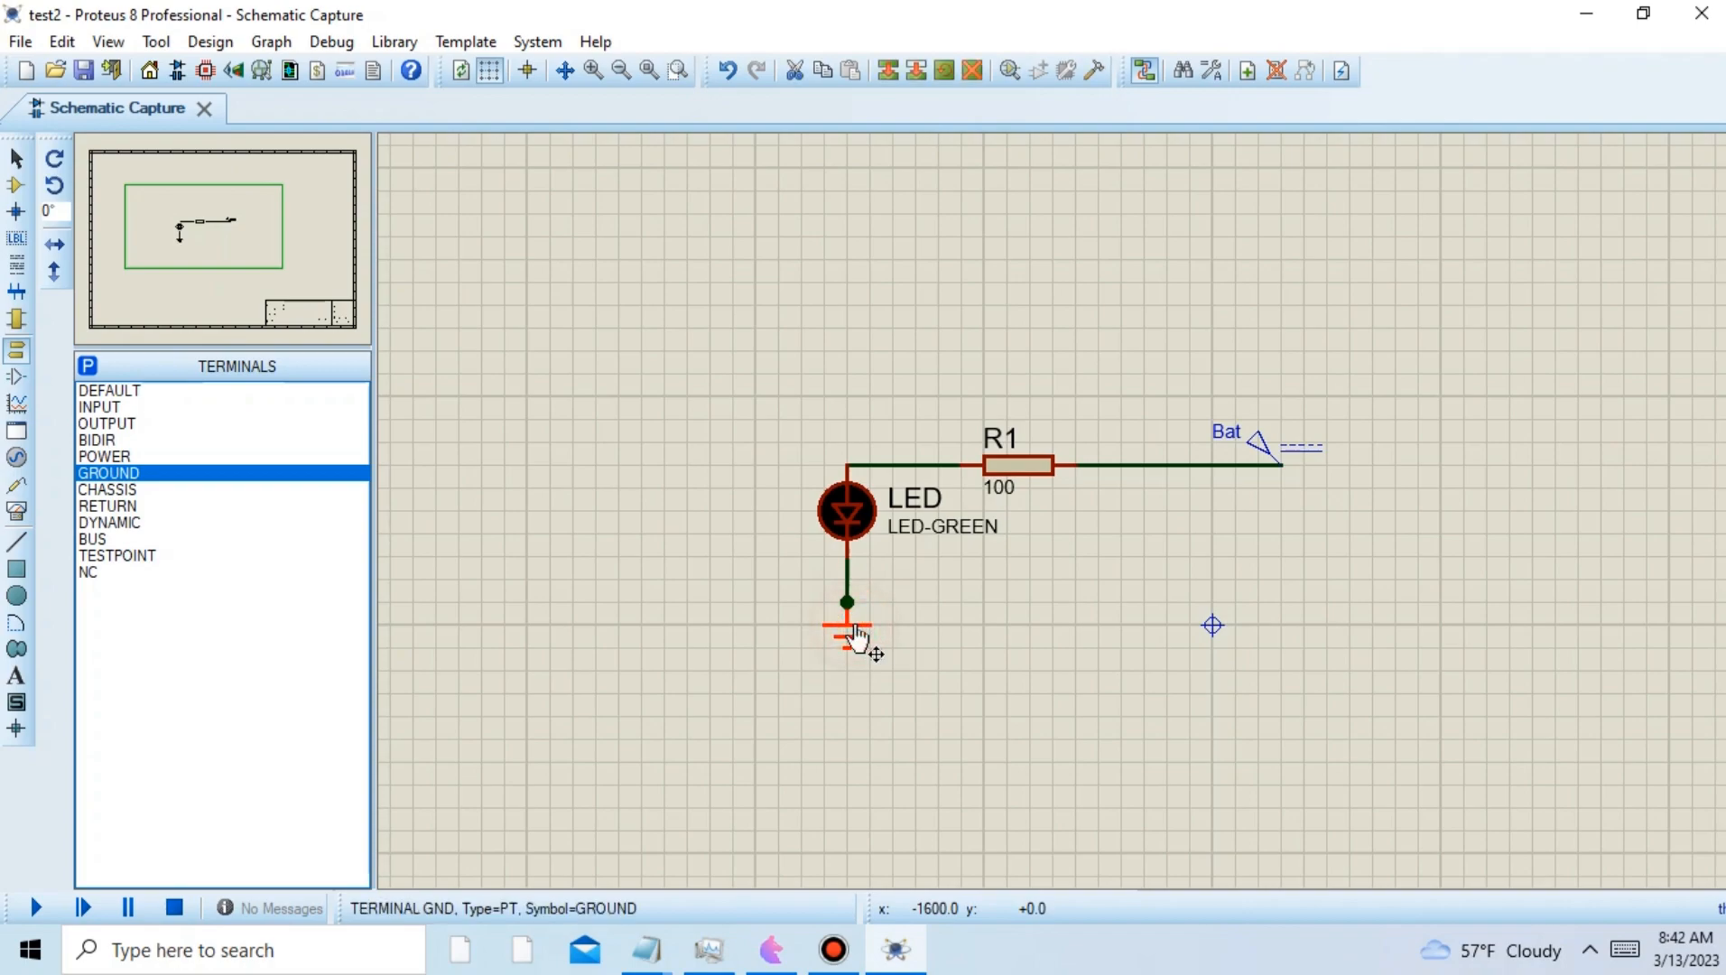
- Label the ground terminal below the LED as Gnd
click(853, 624)
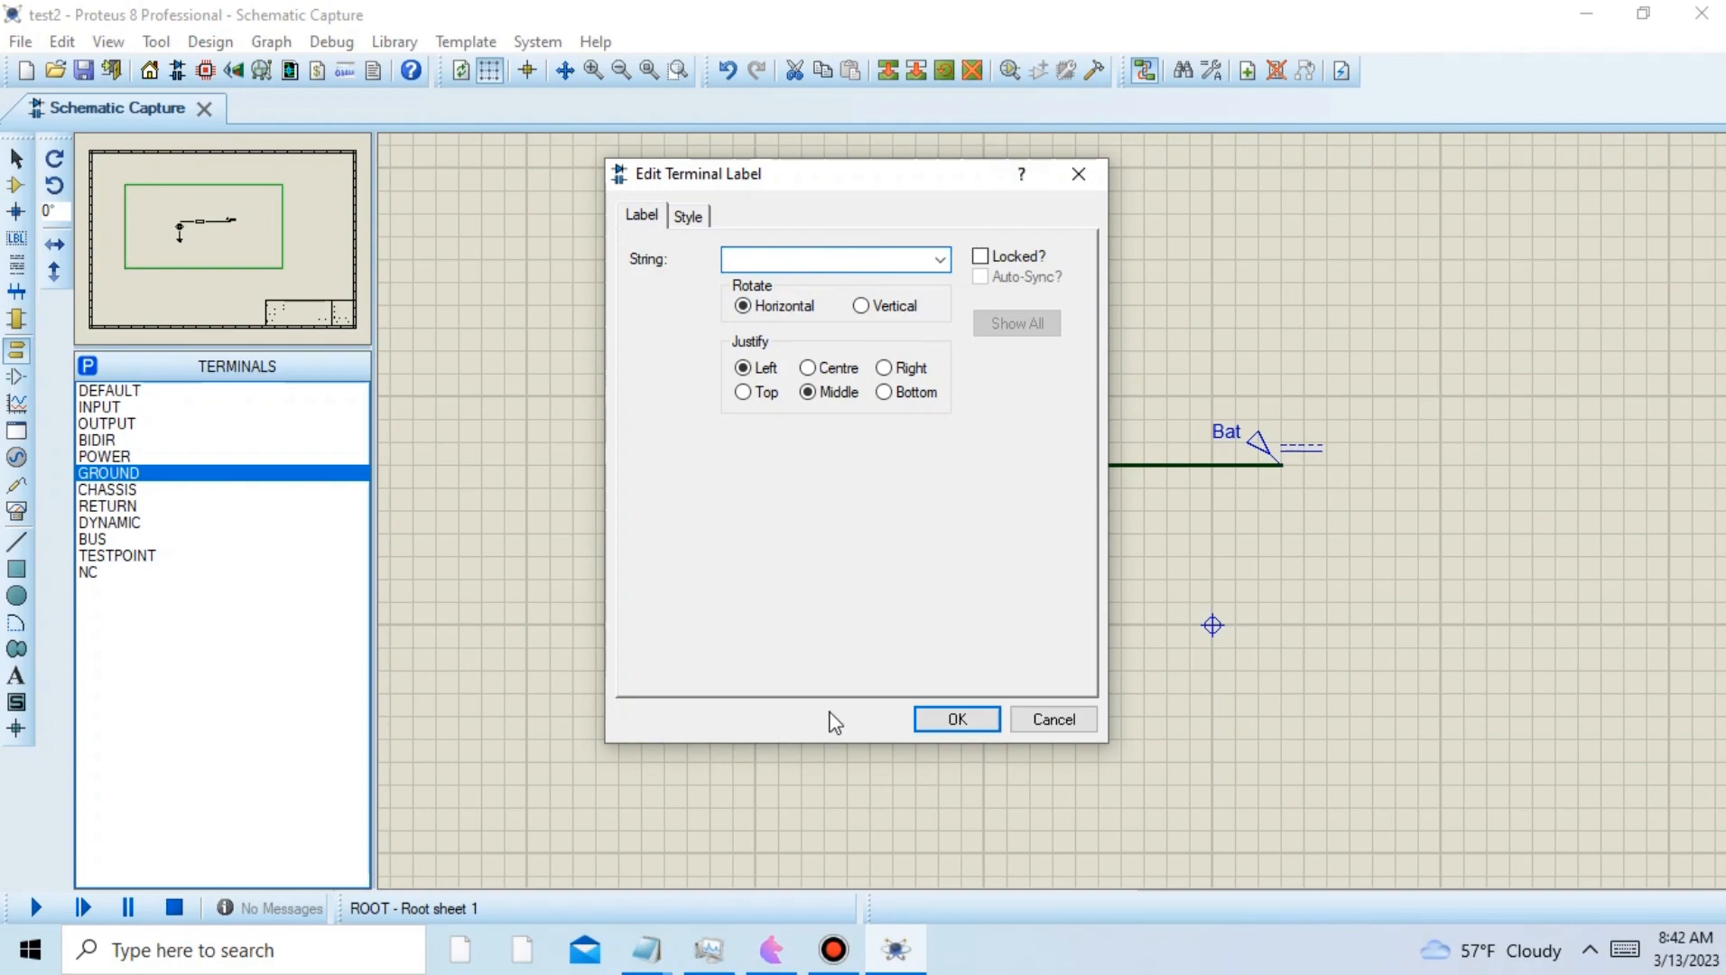
click(1626, 953)
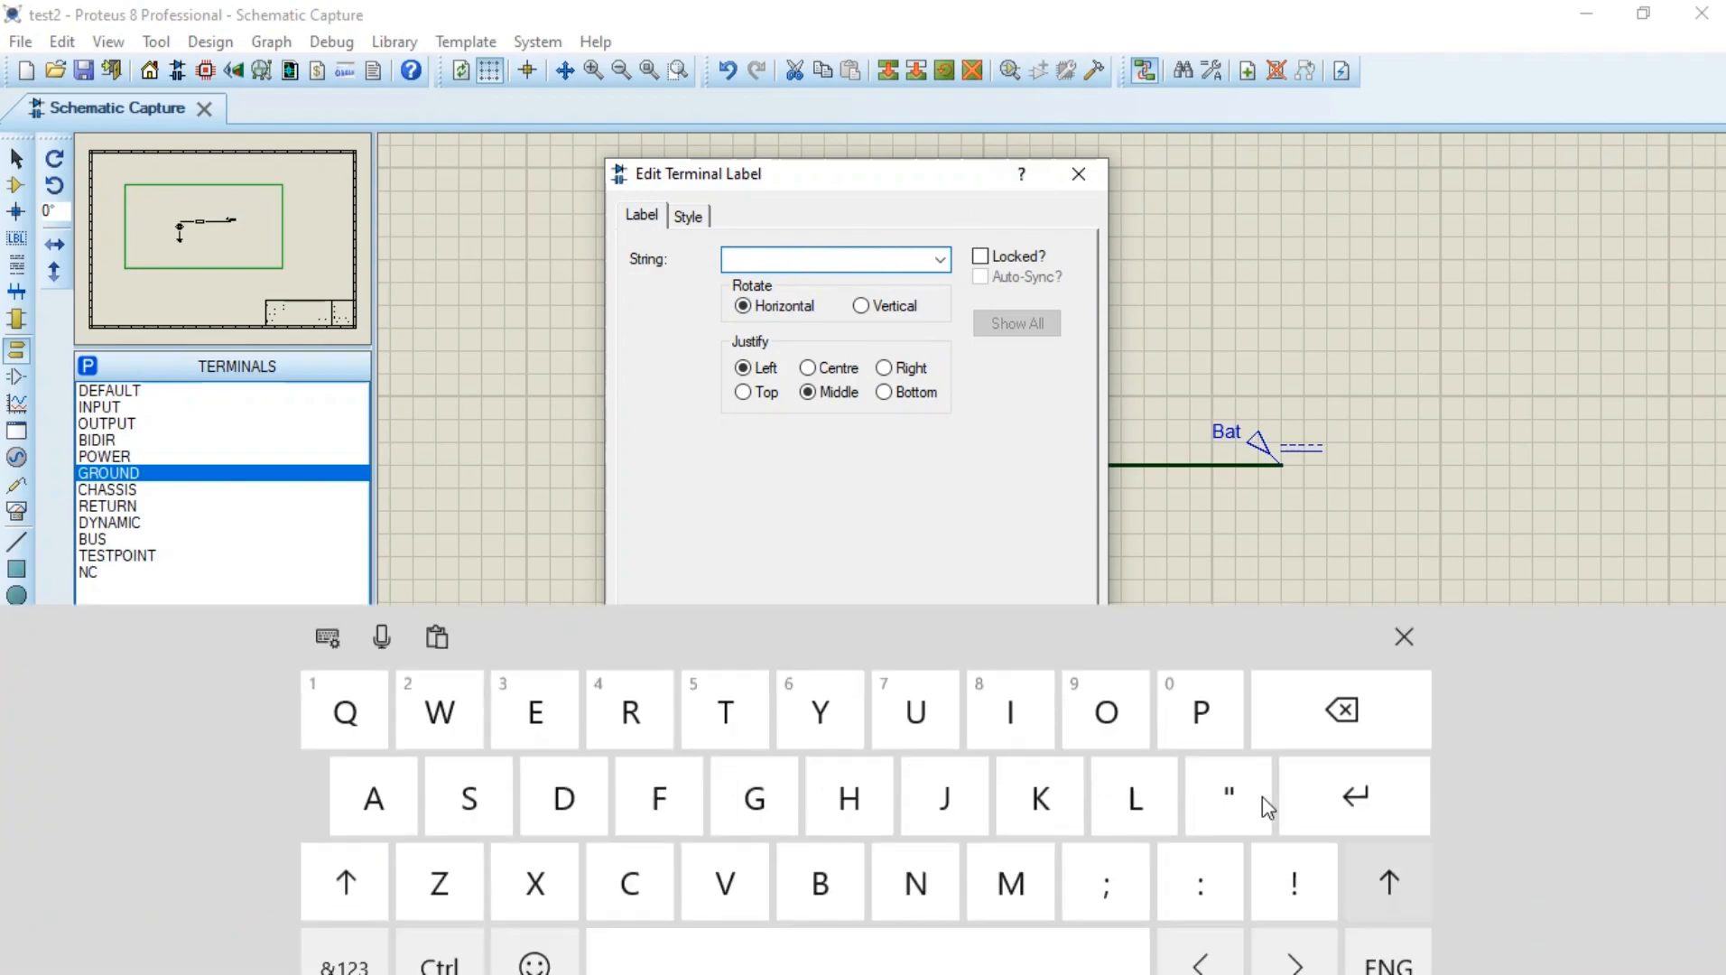
click(755, 761)
click(910, 853)
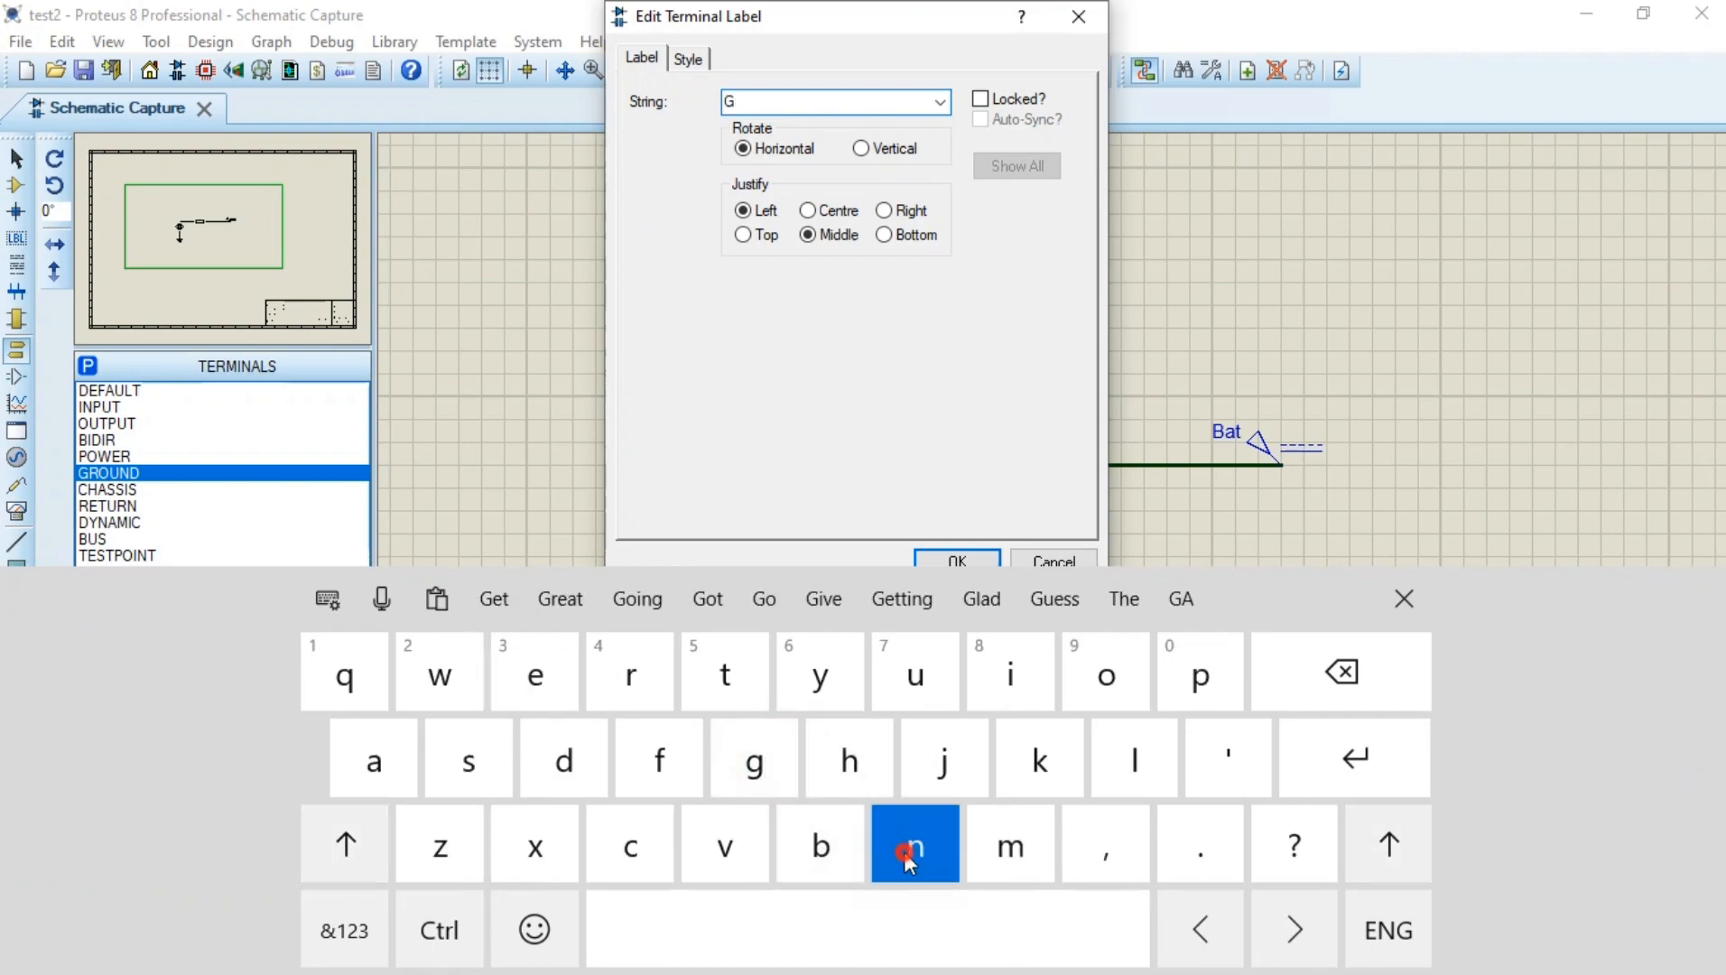
click(564, 772)
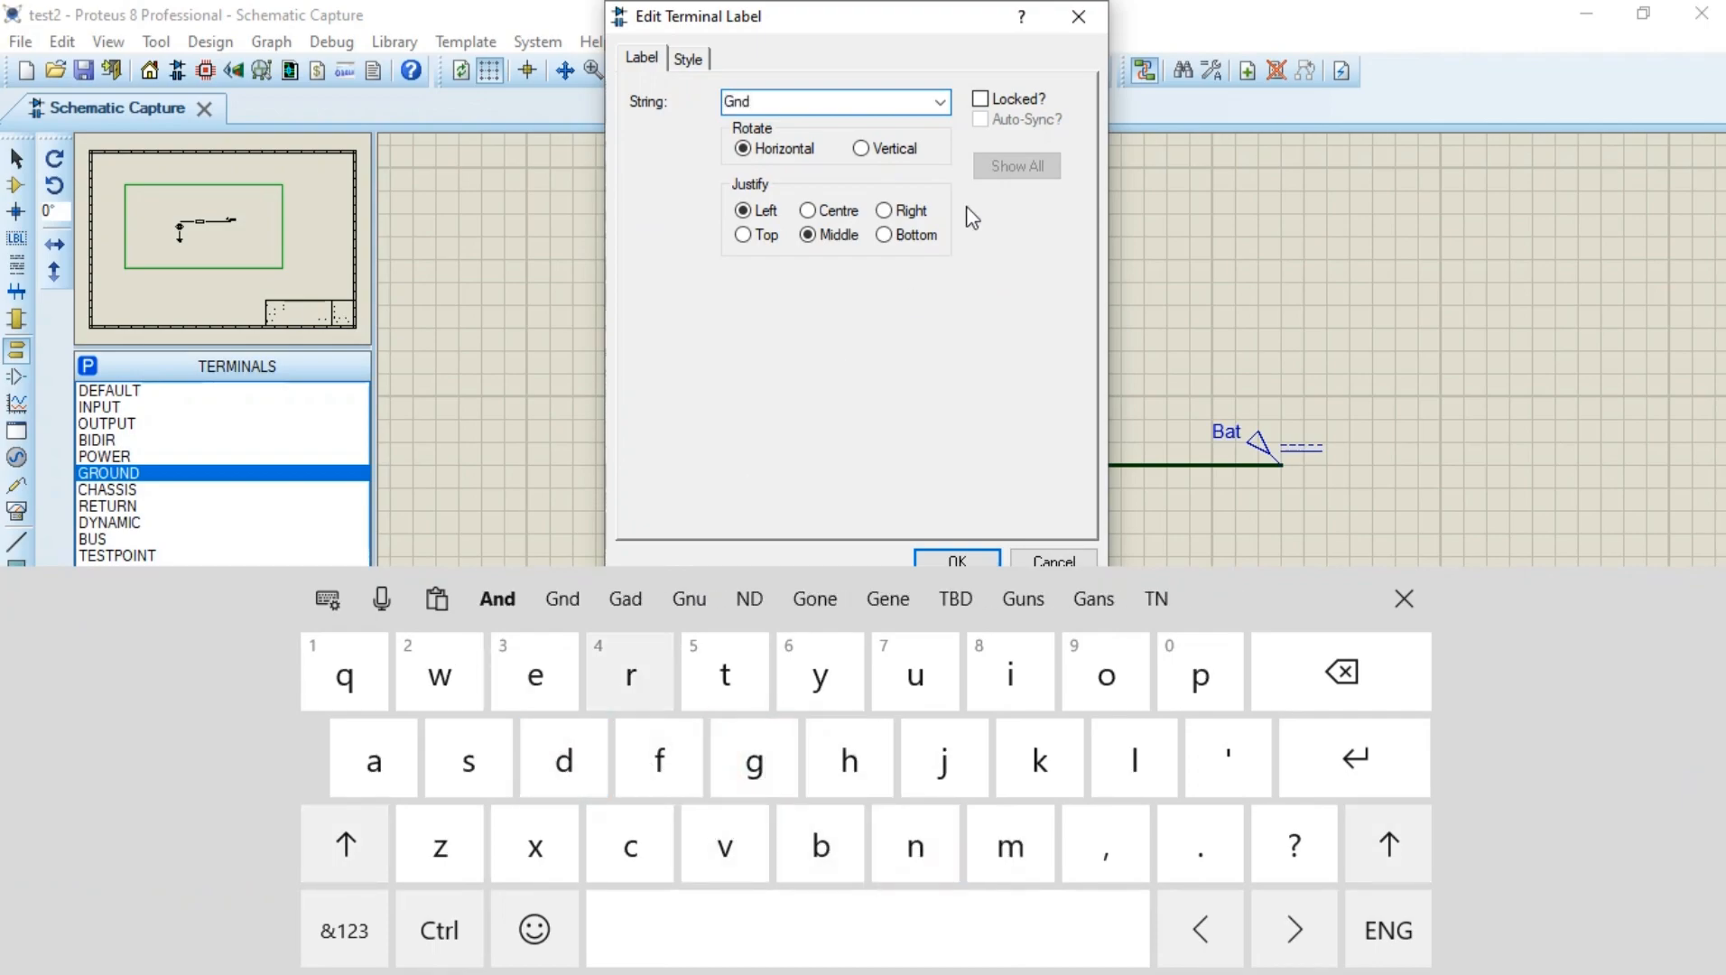
click(960, 561)
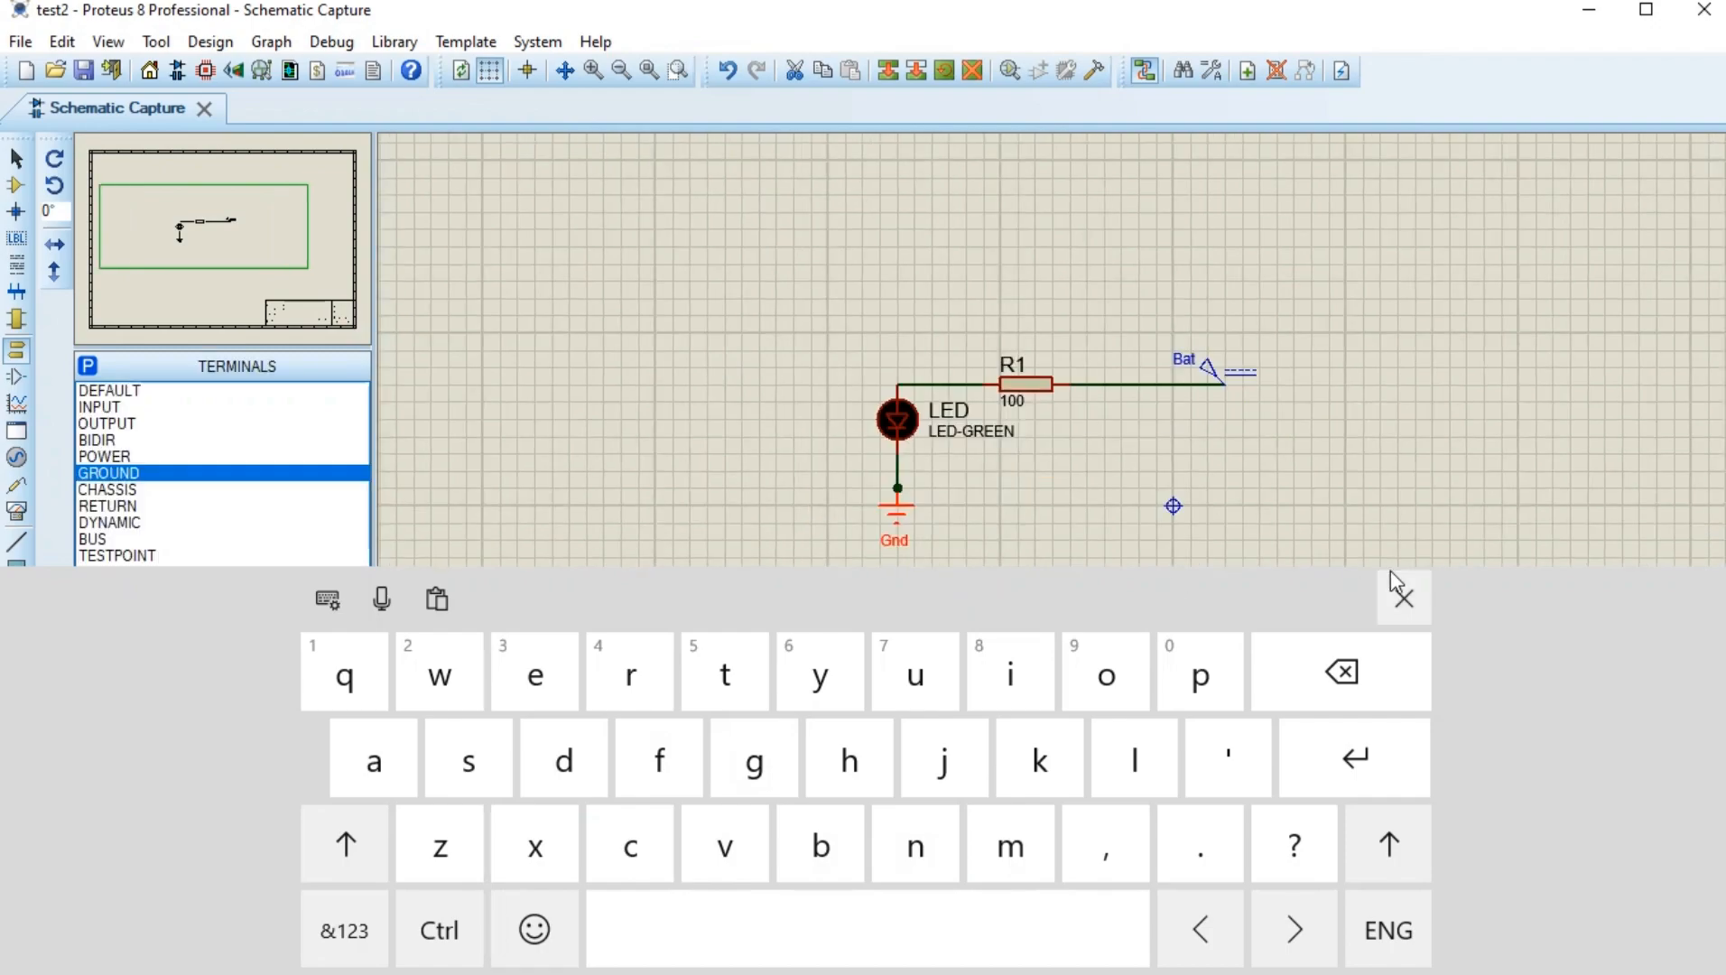
click(1405, 597)
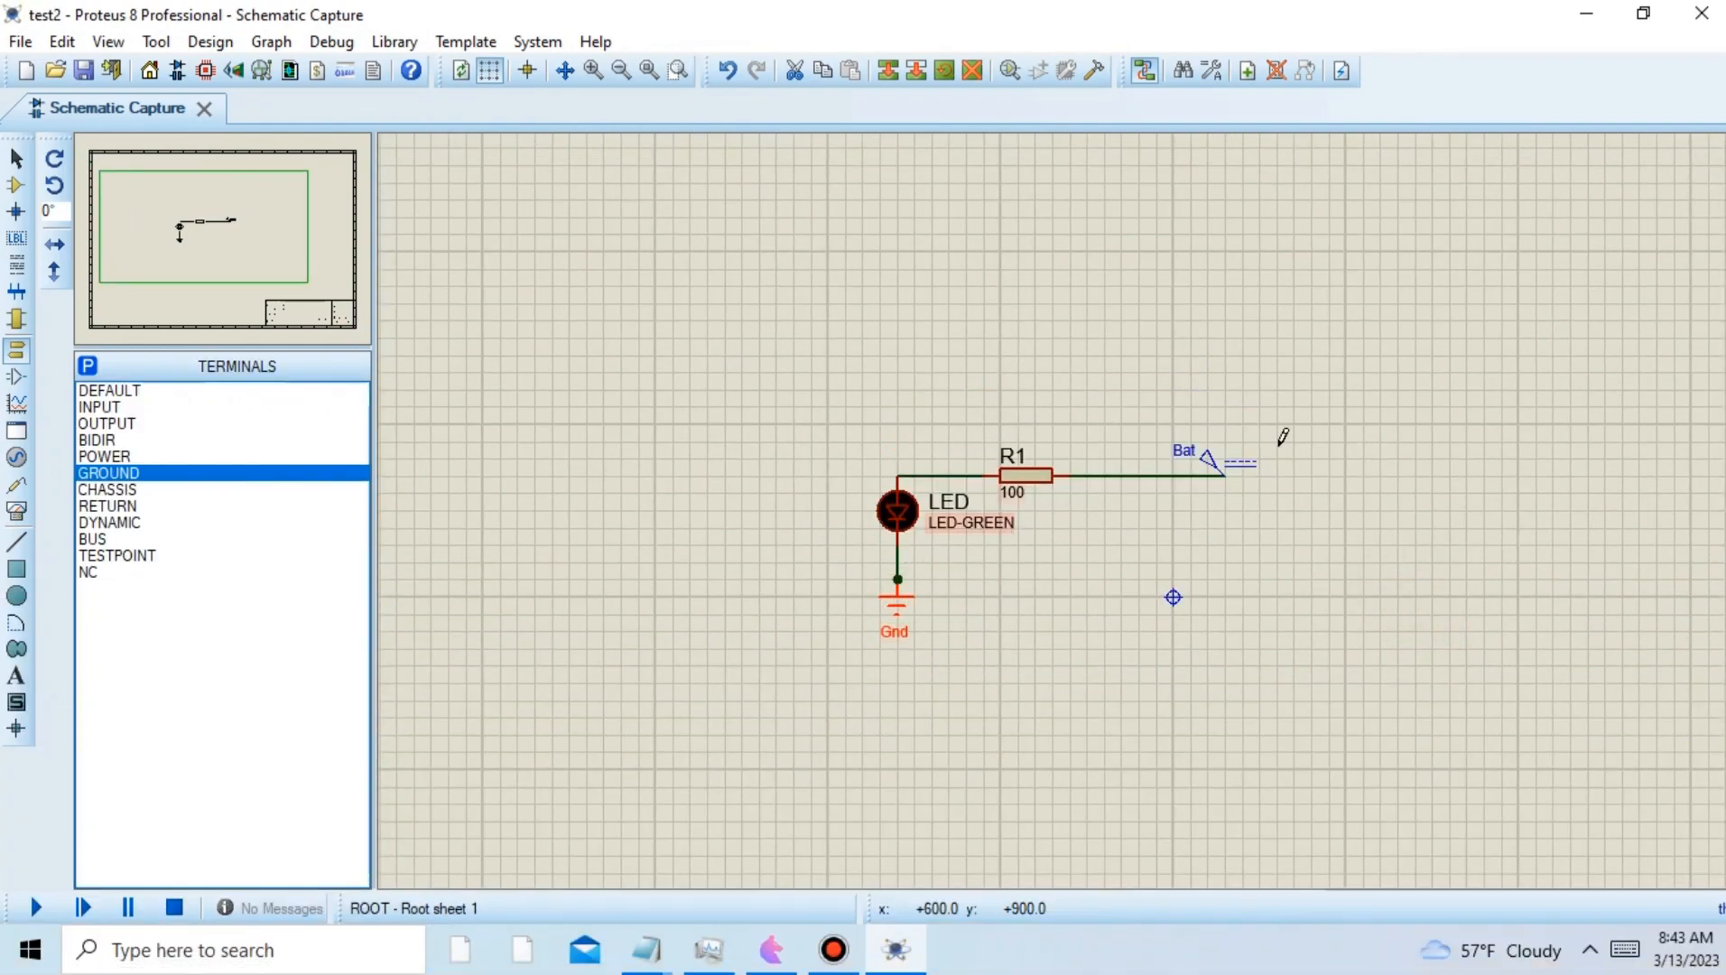
- Set R1's resistance value to 200 and run the circuit simulation twice, stopping it each time
double_click(1023, 491)
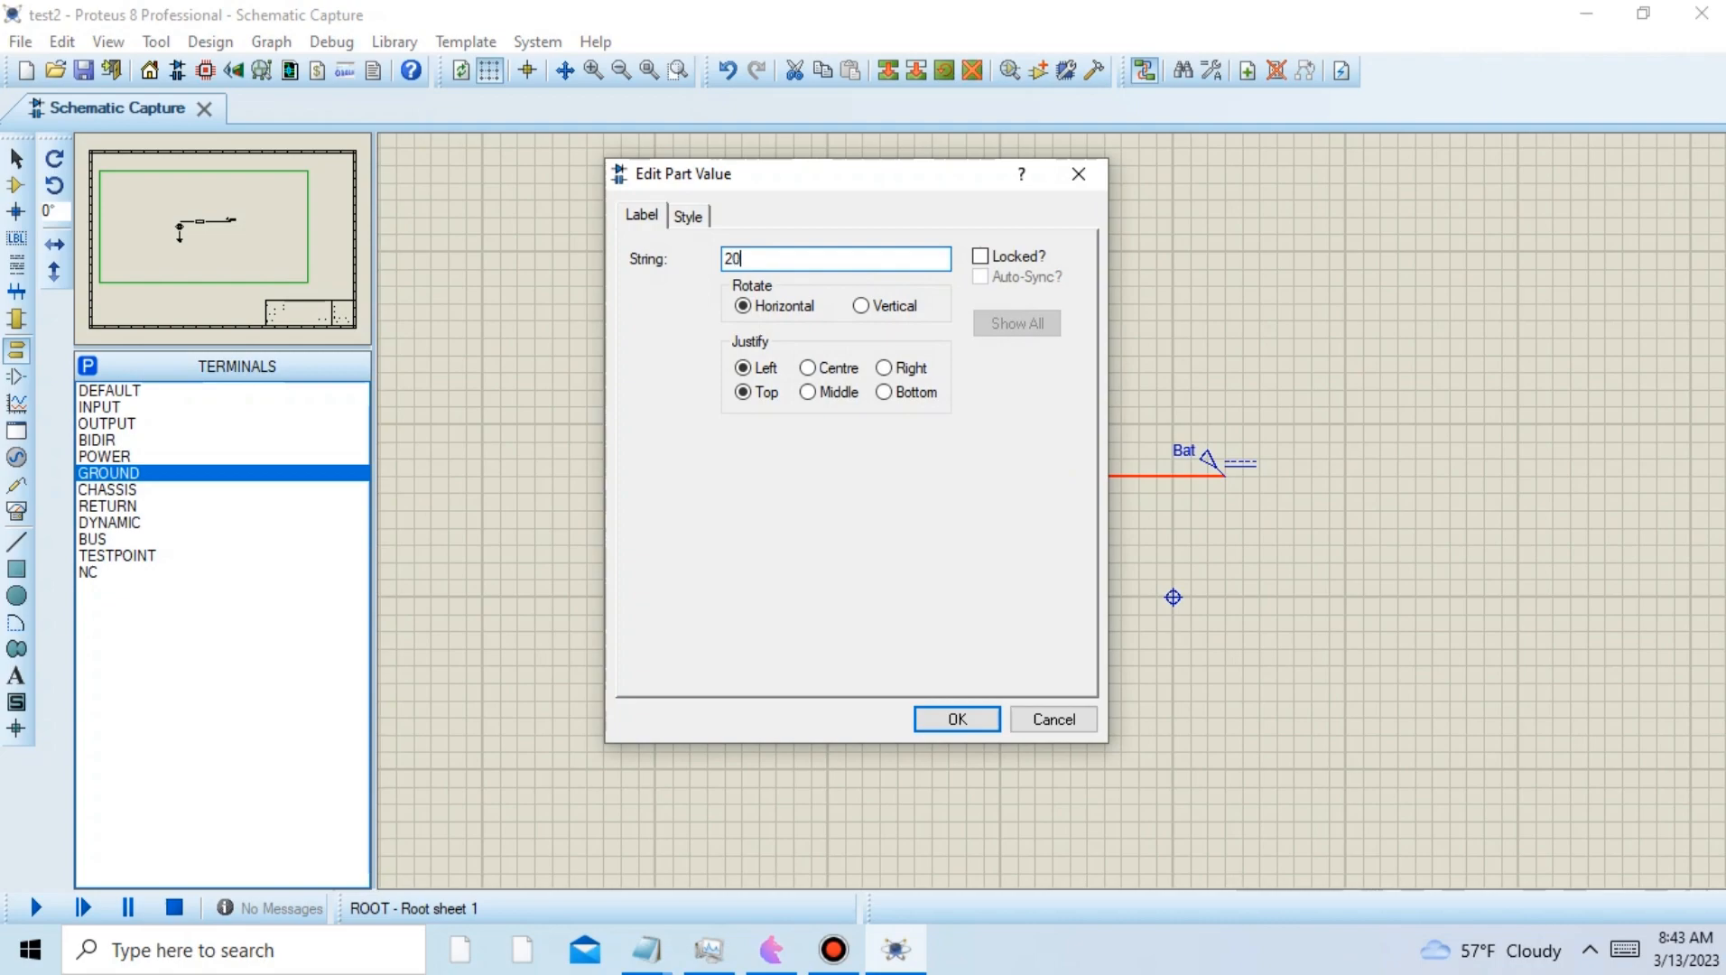
click(975, 717)
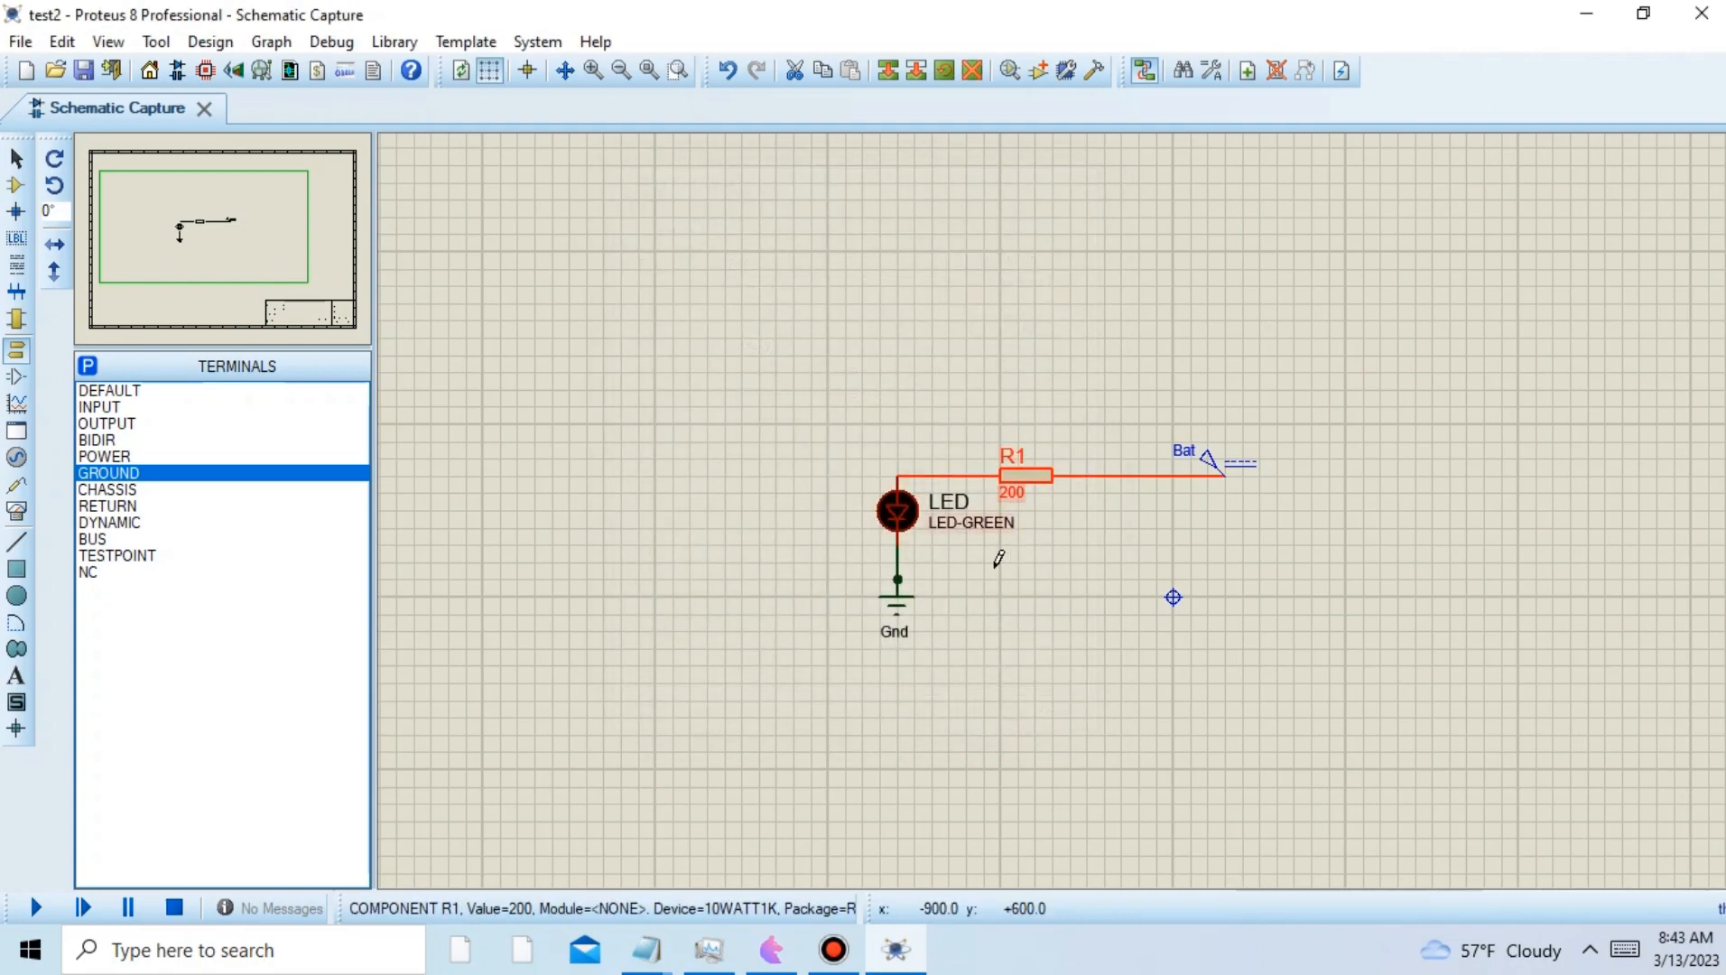
click(37, 908)
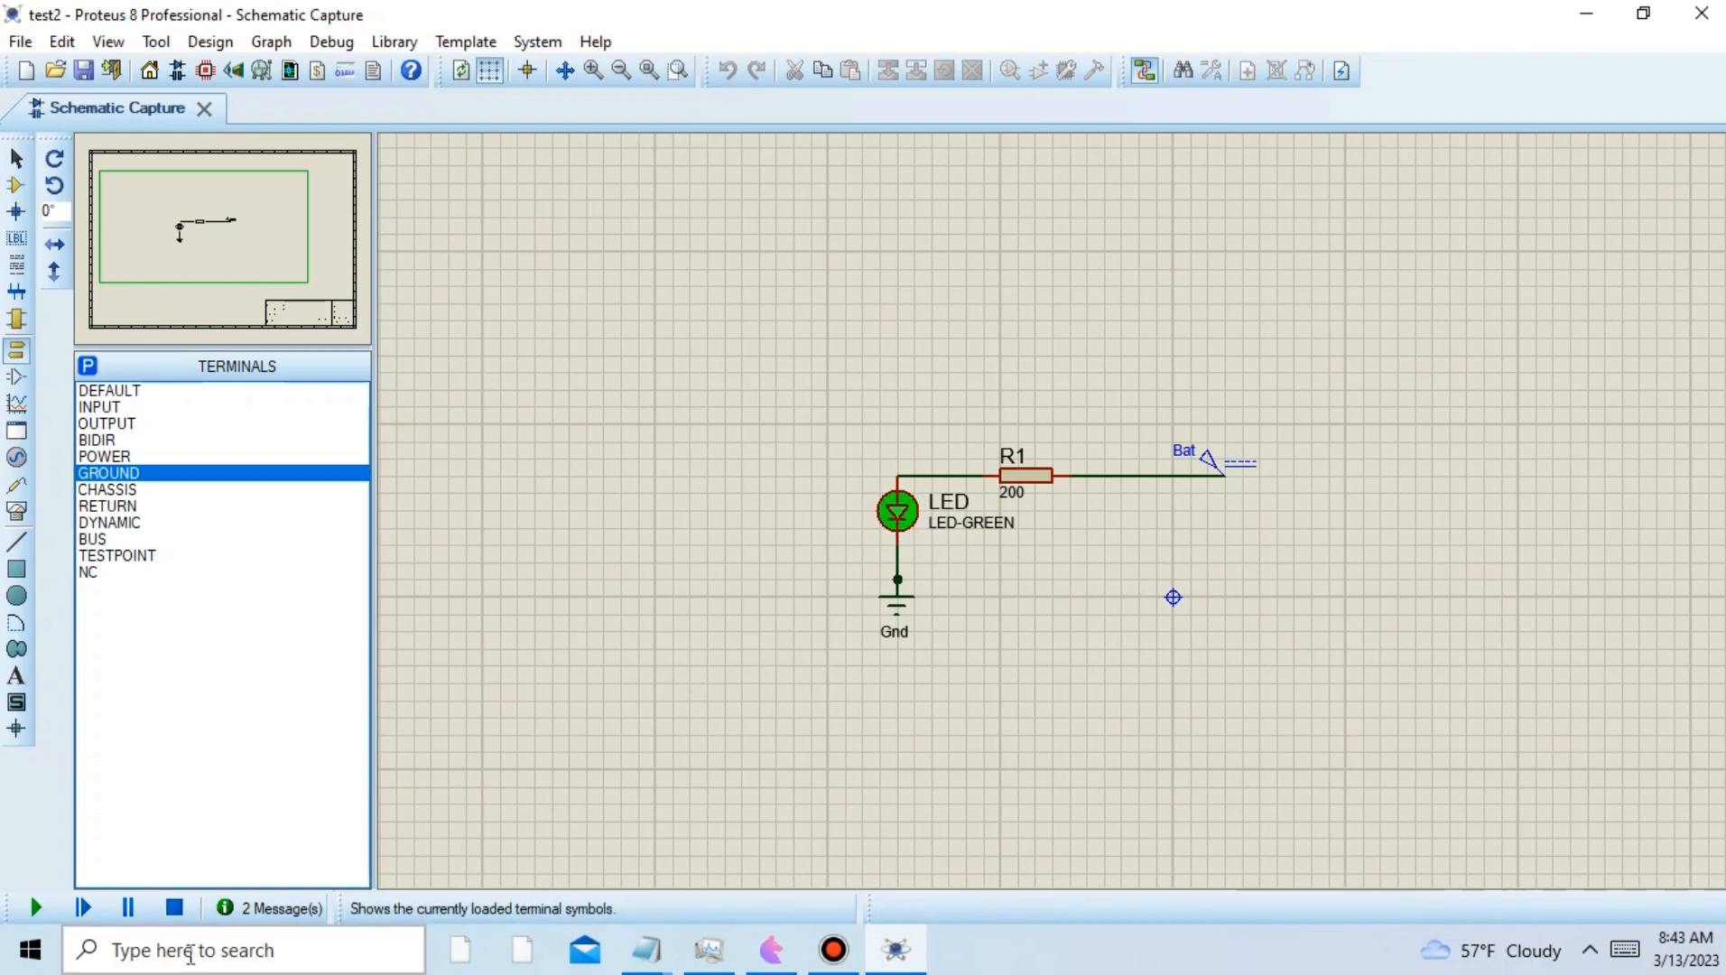
click(175, 908)
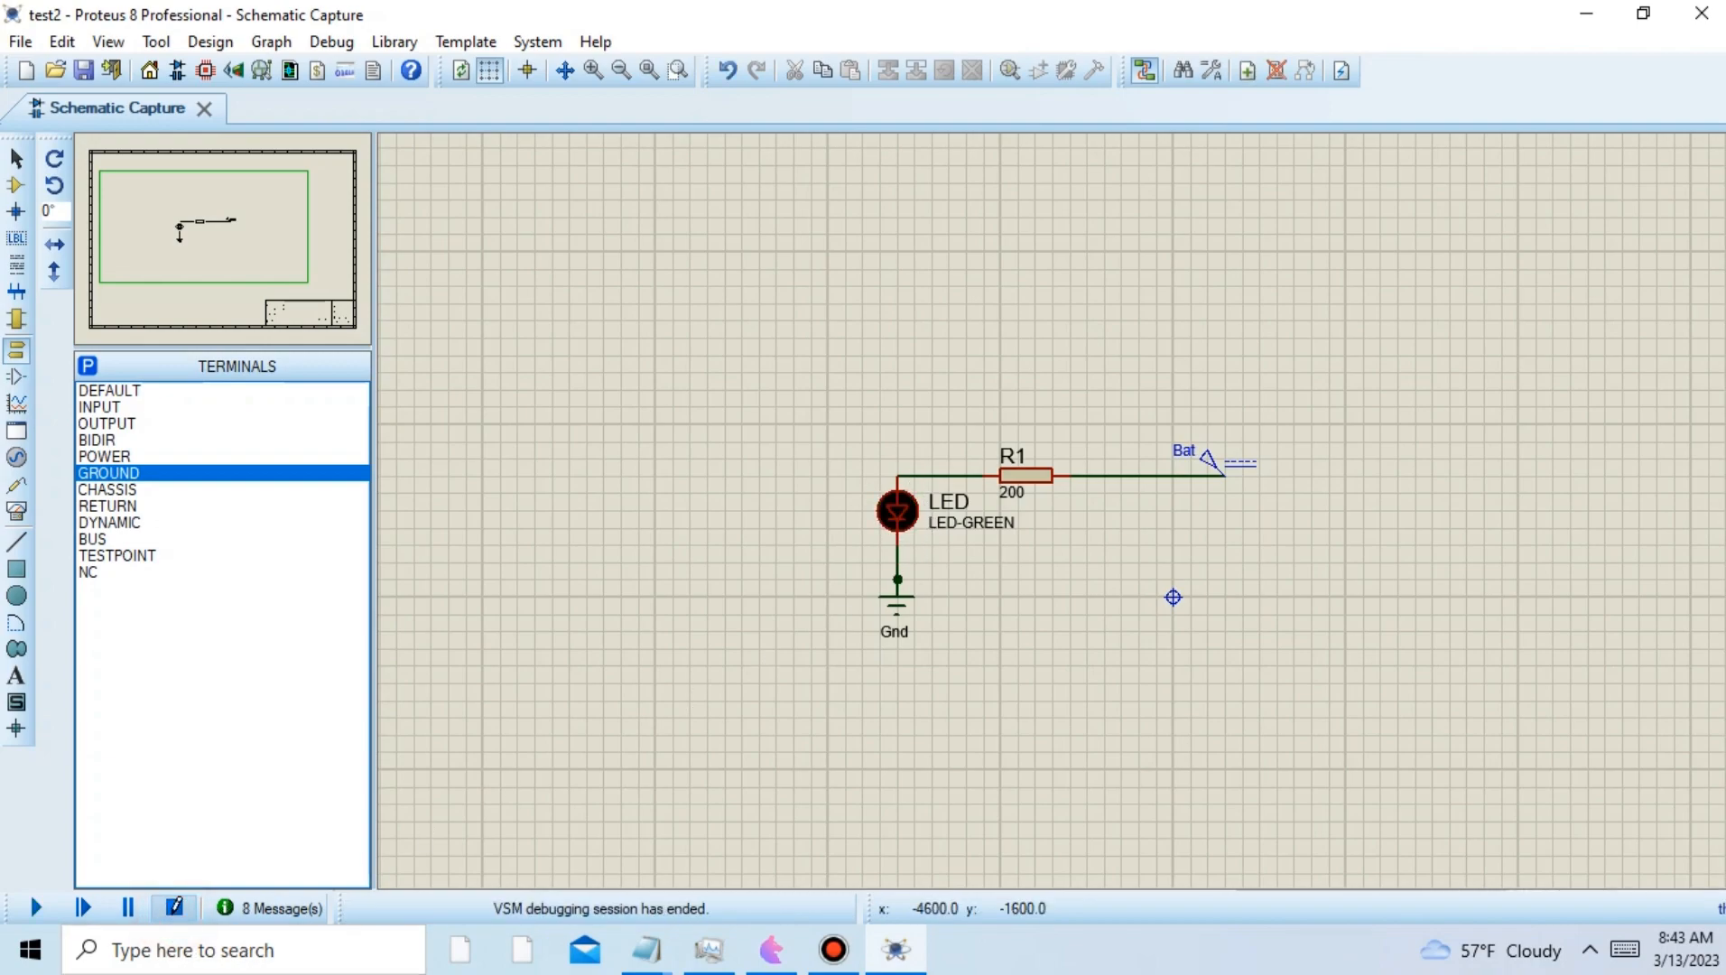
click(36, 906)
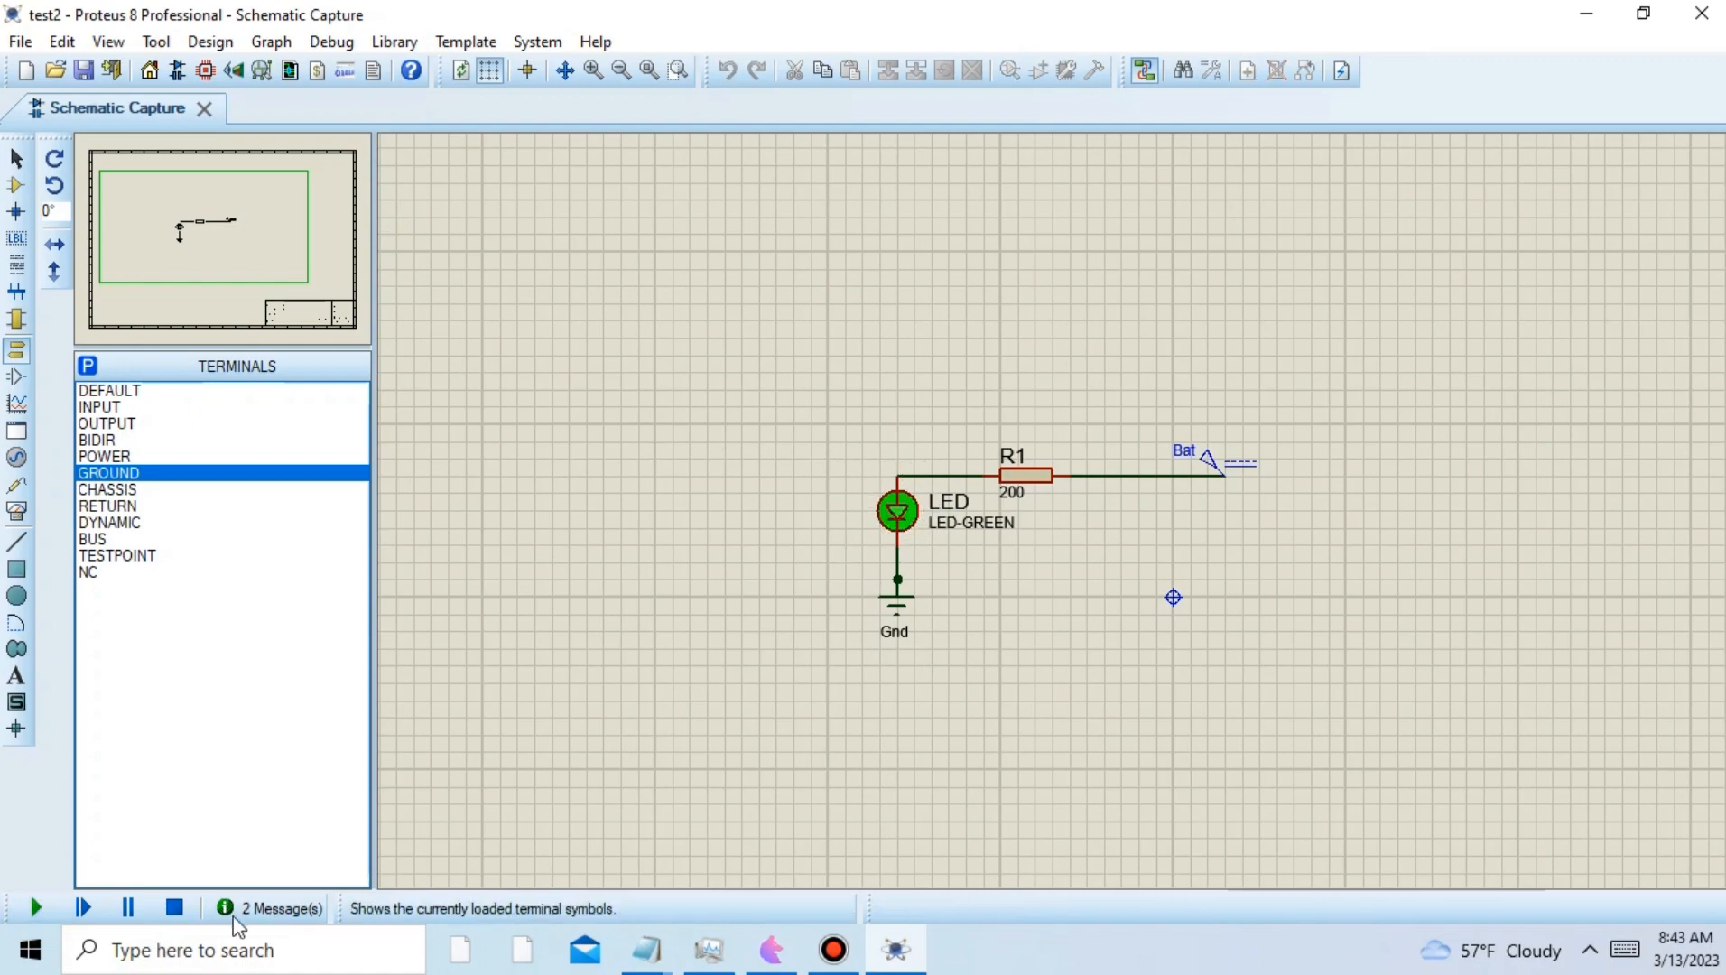
click(174, 906)
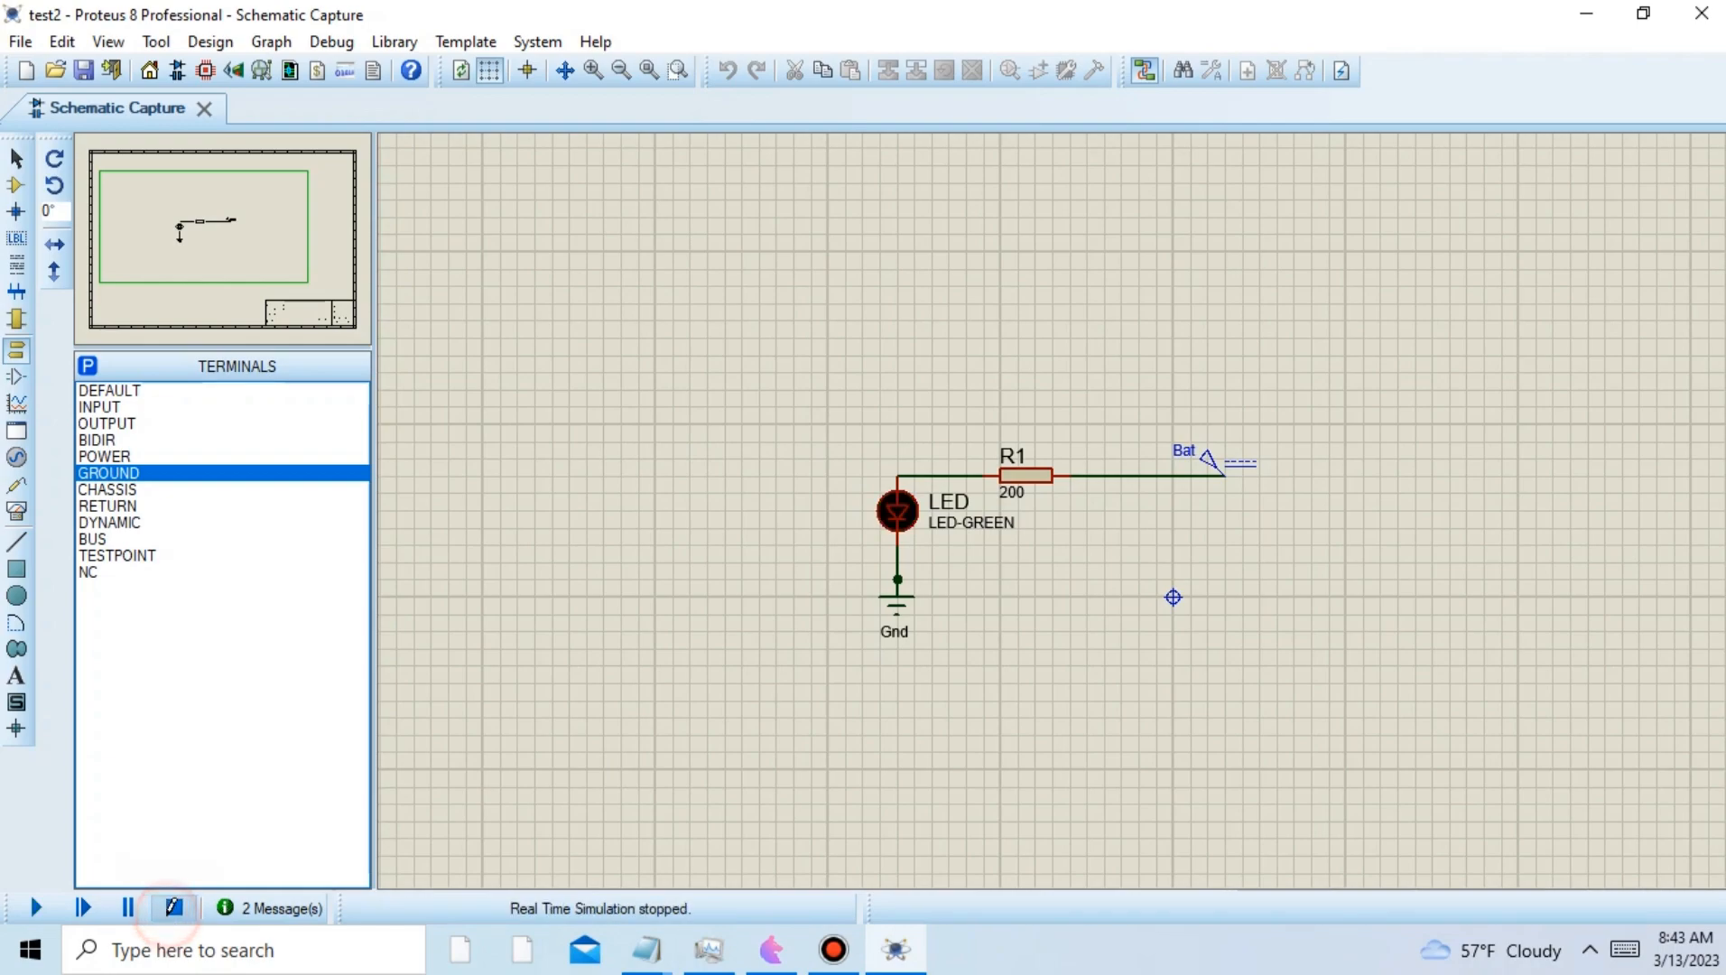
- Set R1's resistance to 900, run the simulation to check the LED's brightness, and stop it
double_click(1026, 474)
drag(755, 303, 728, 306)
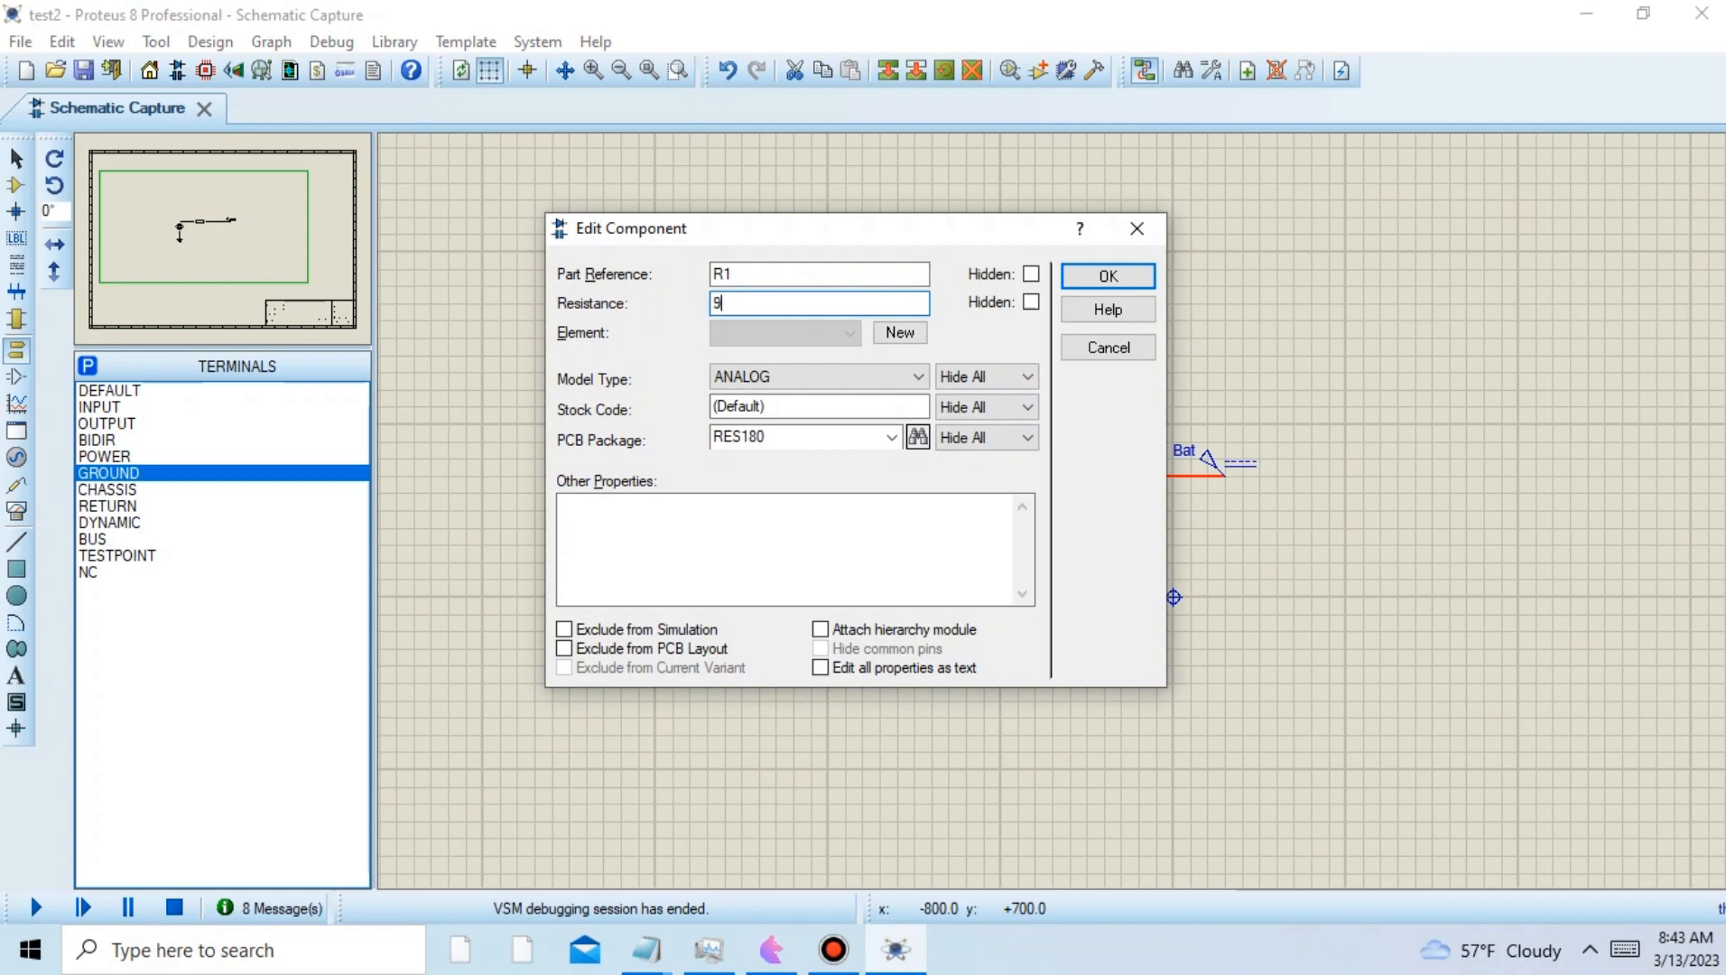
text(900)
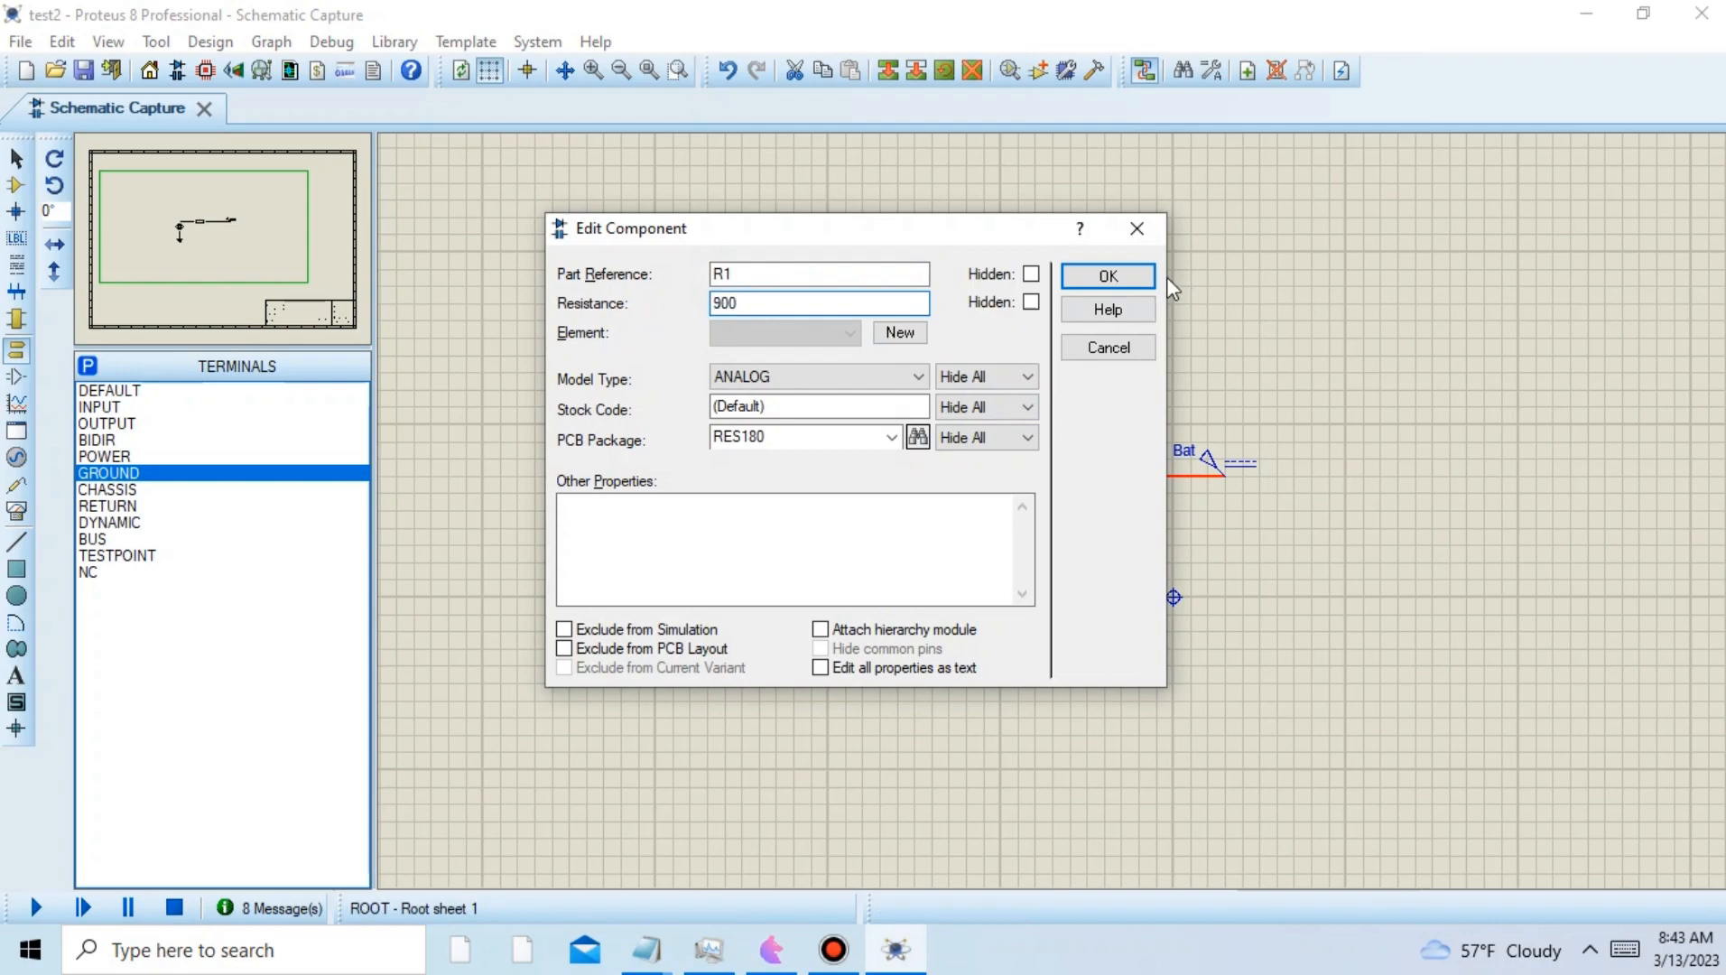
click(1107, 277)
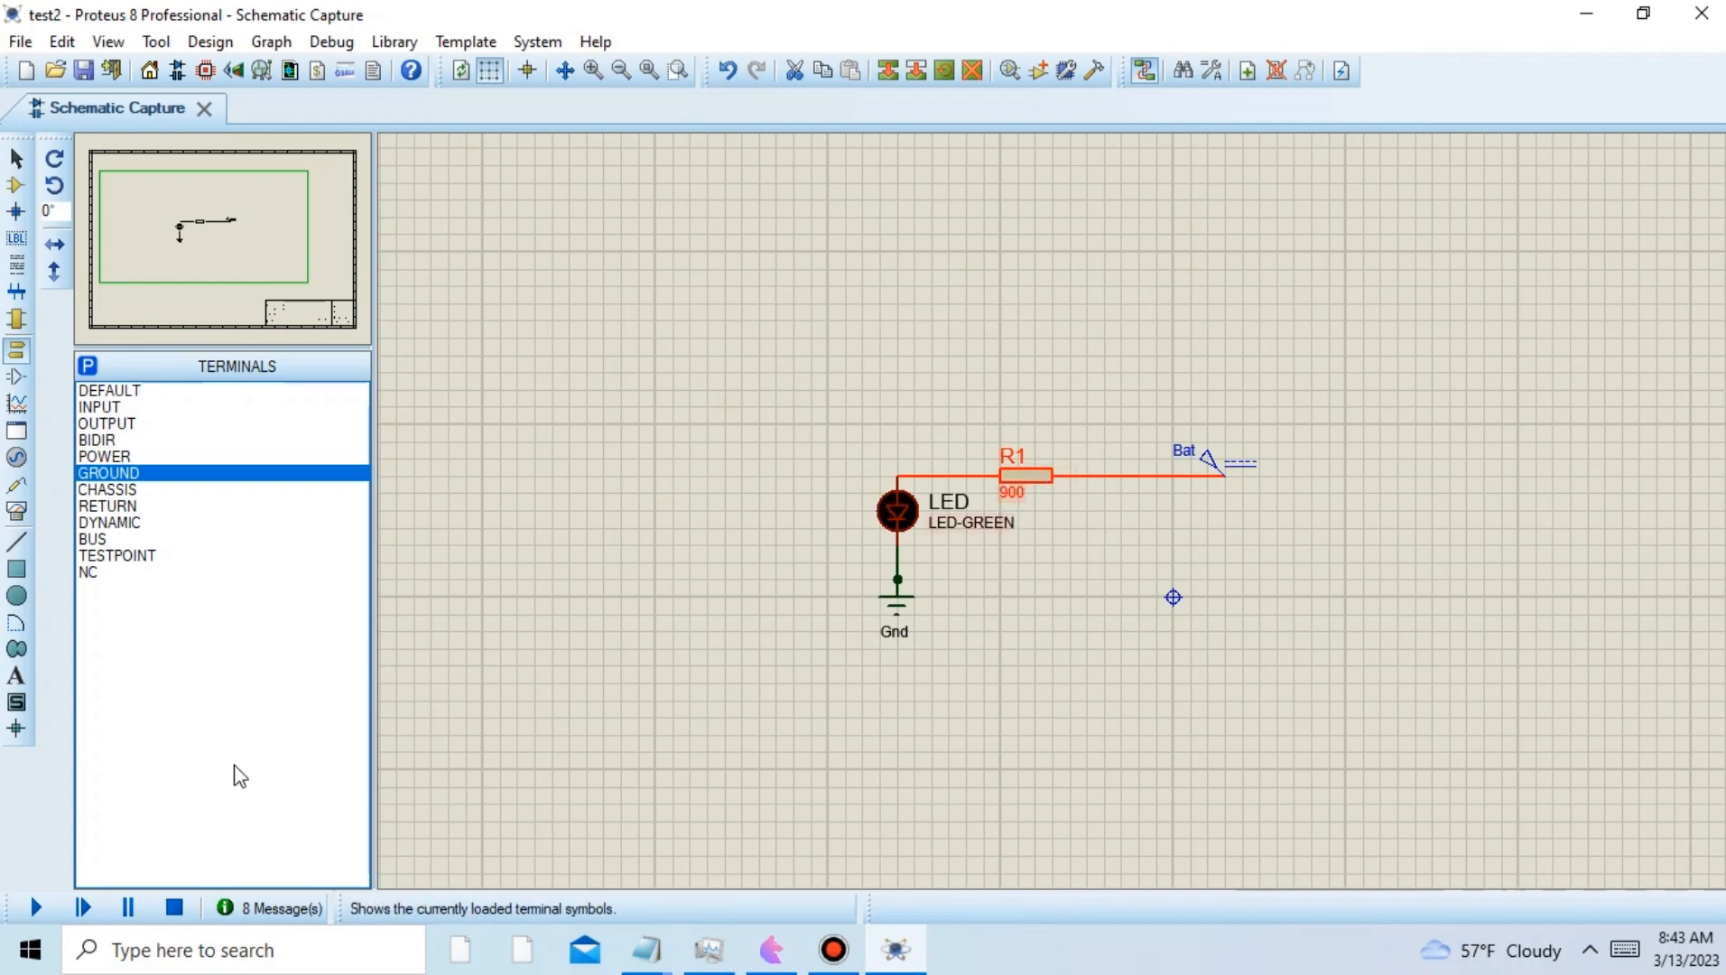
click(35, 906)
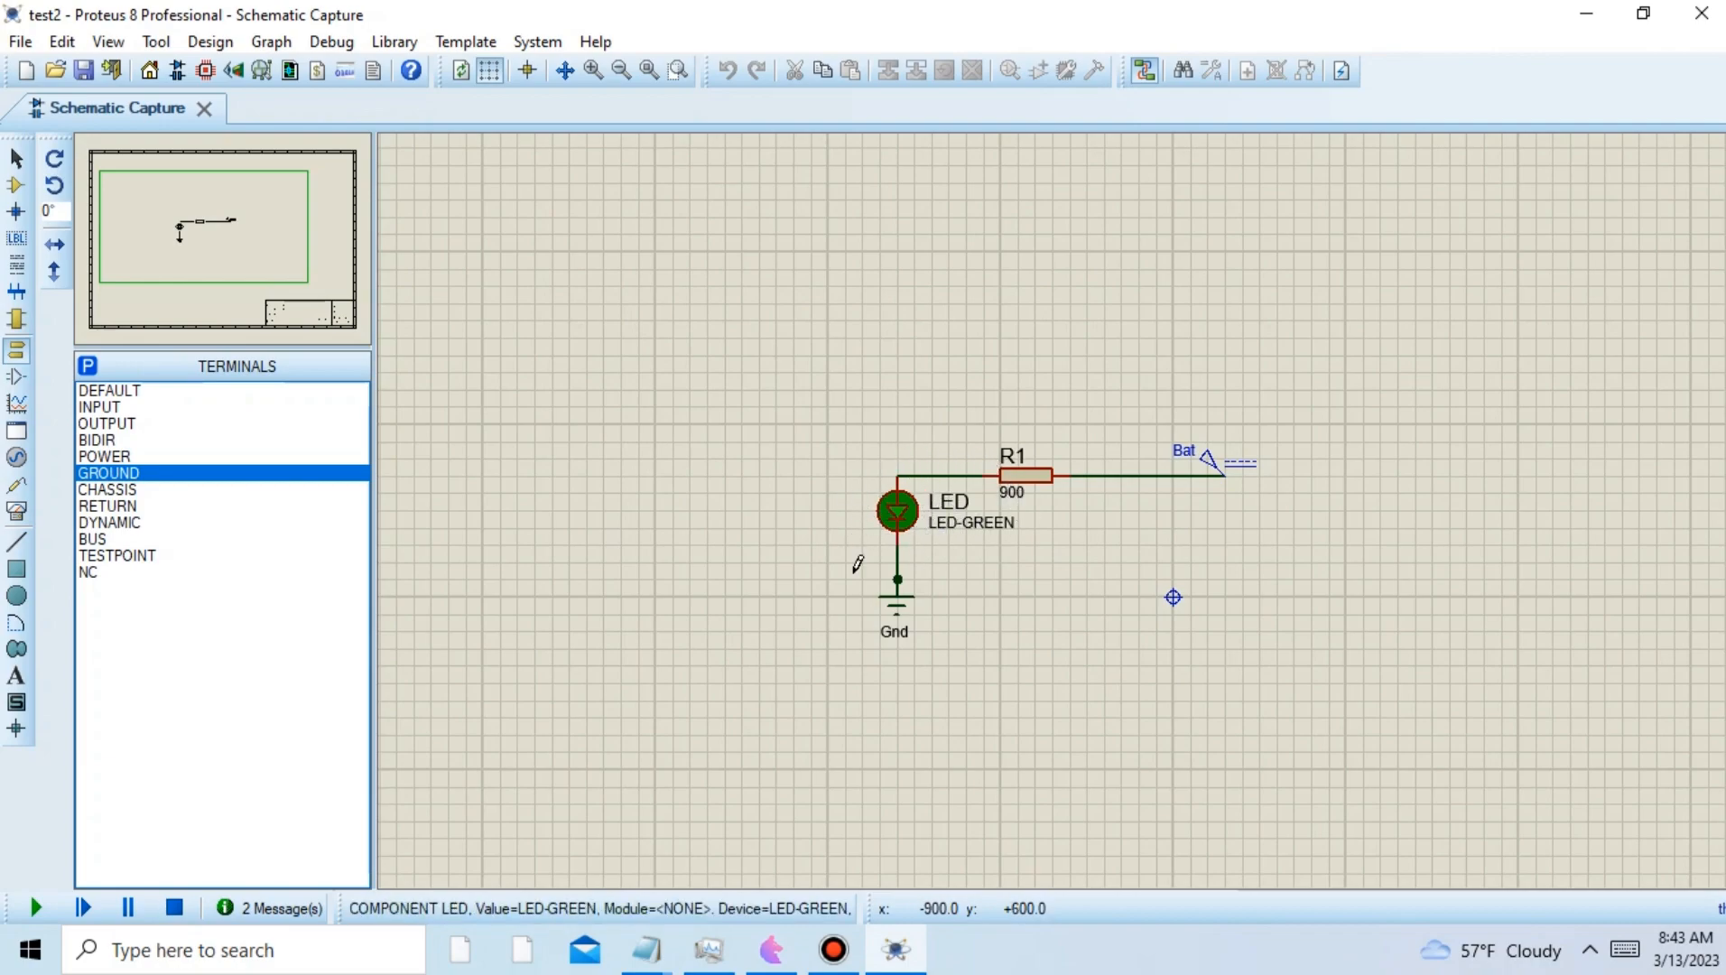
click(174, 907)
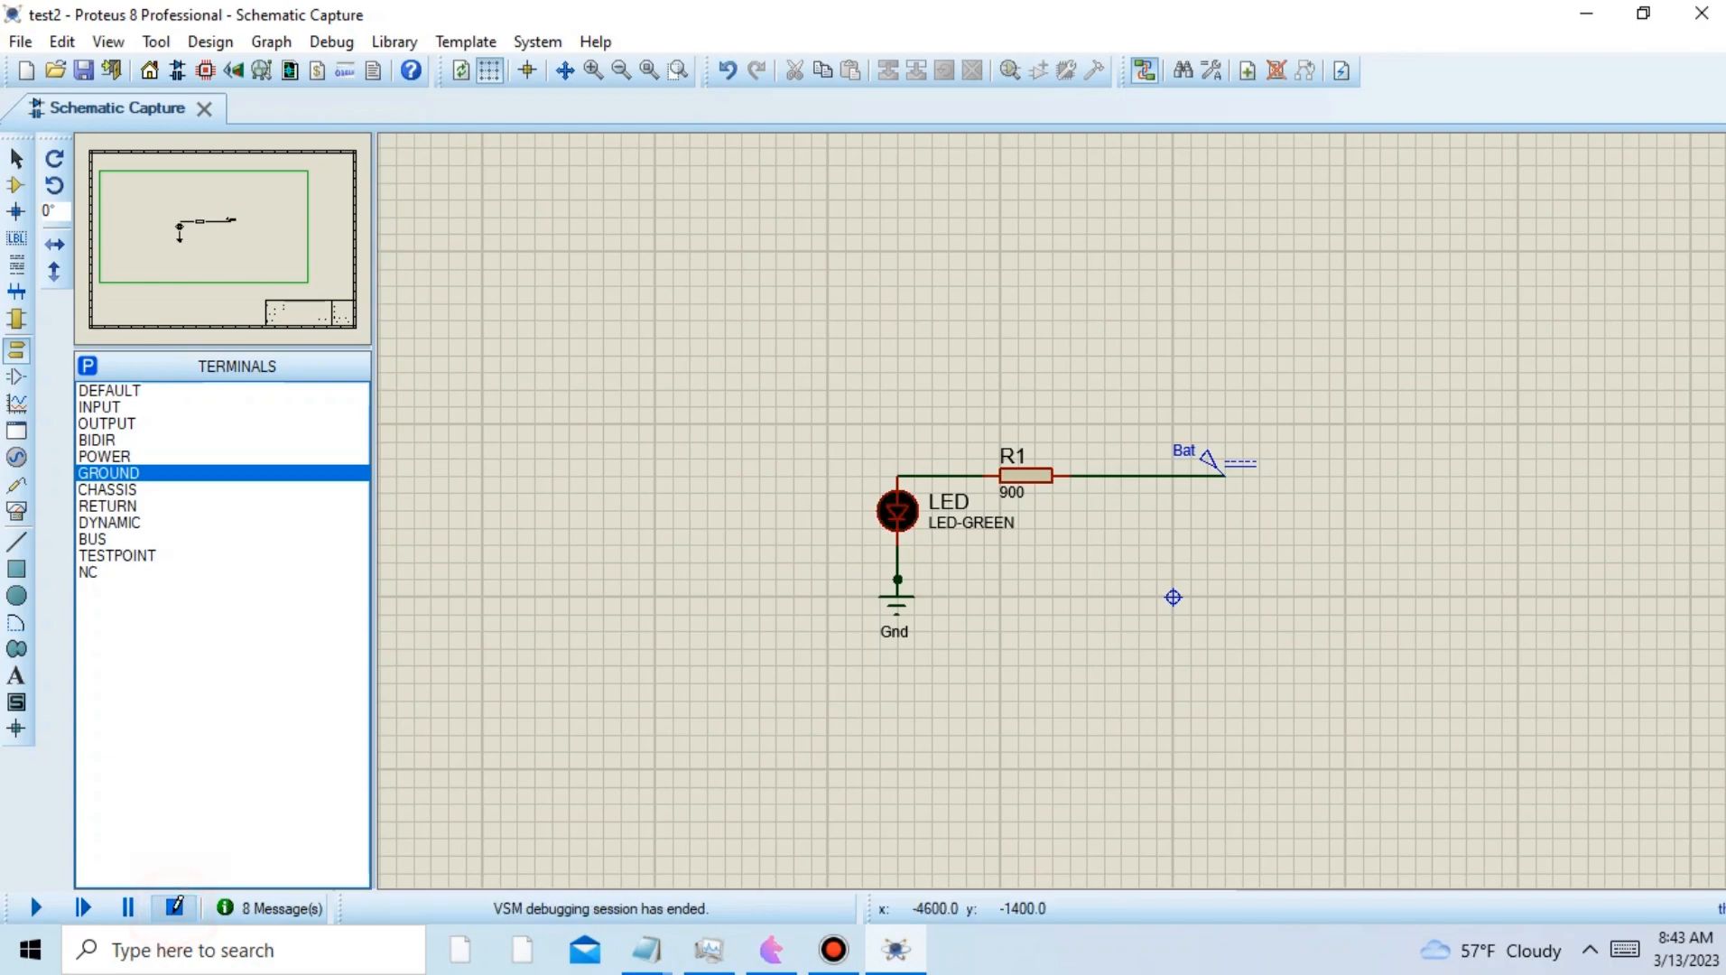
double_click(1019, 473)
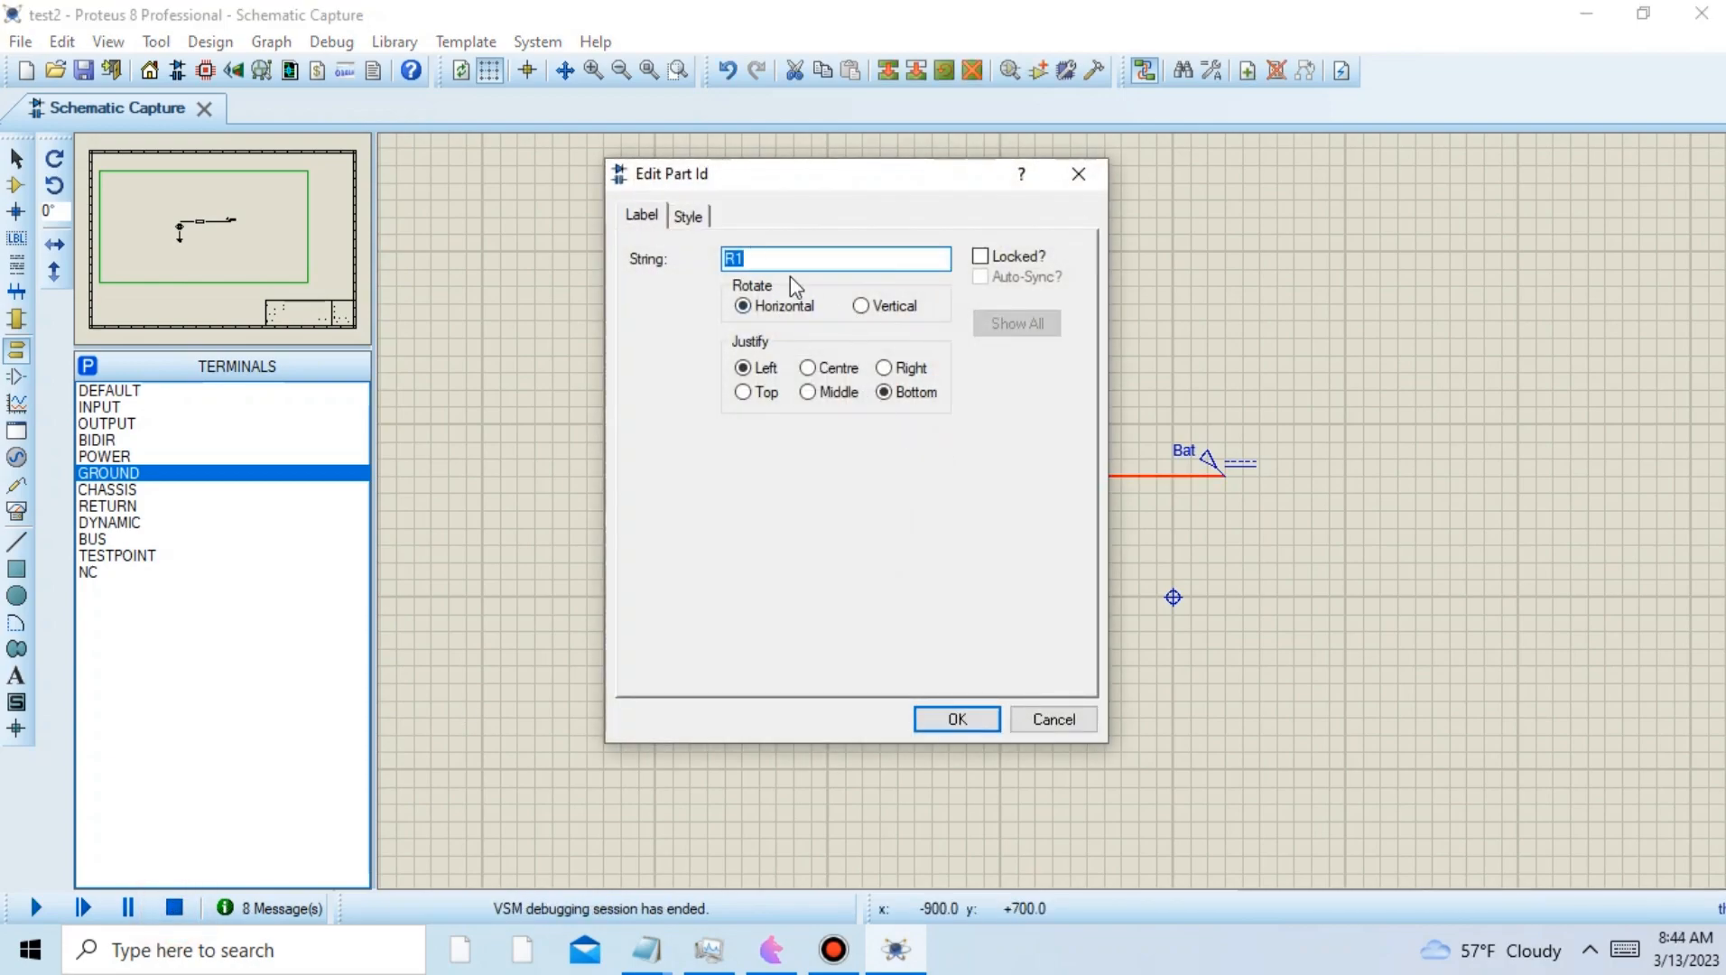
click(1093, 182)
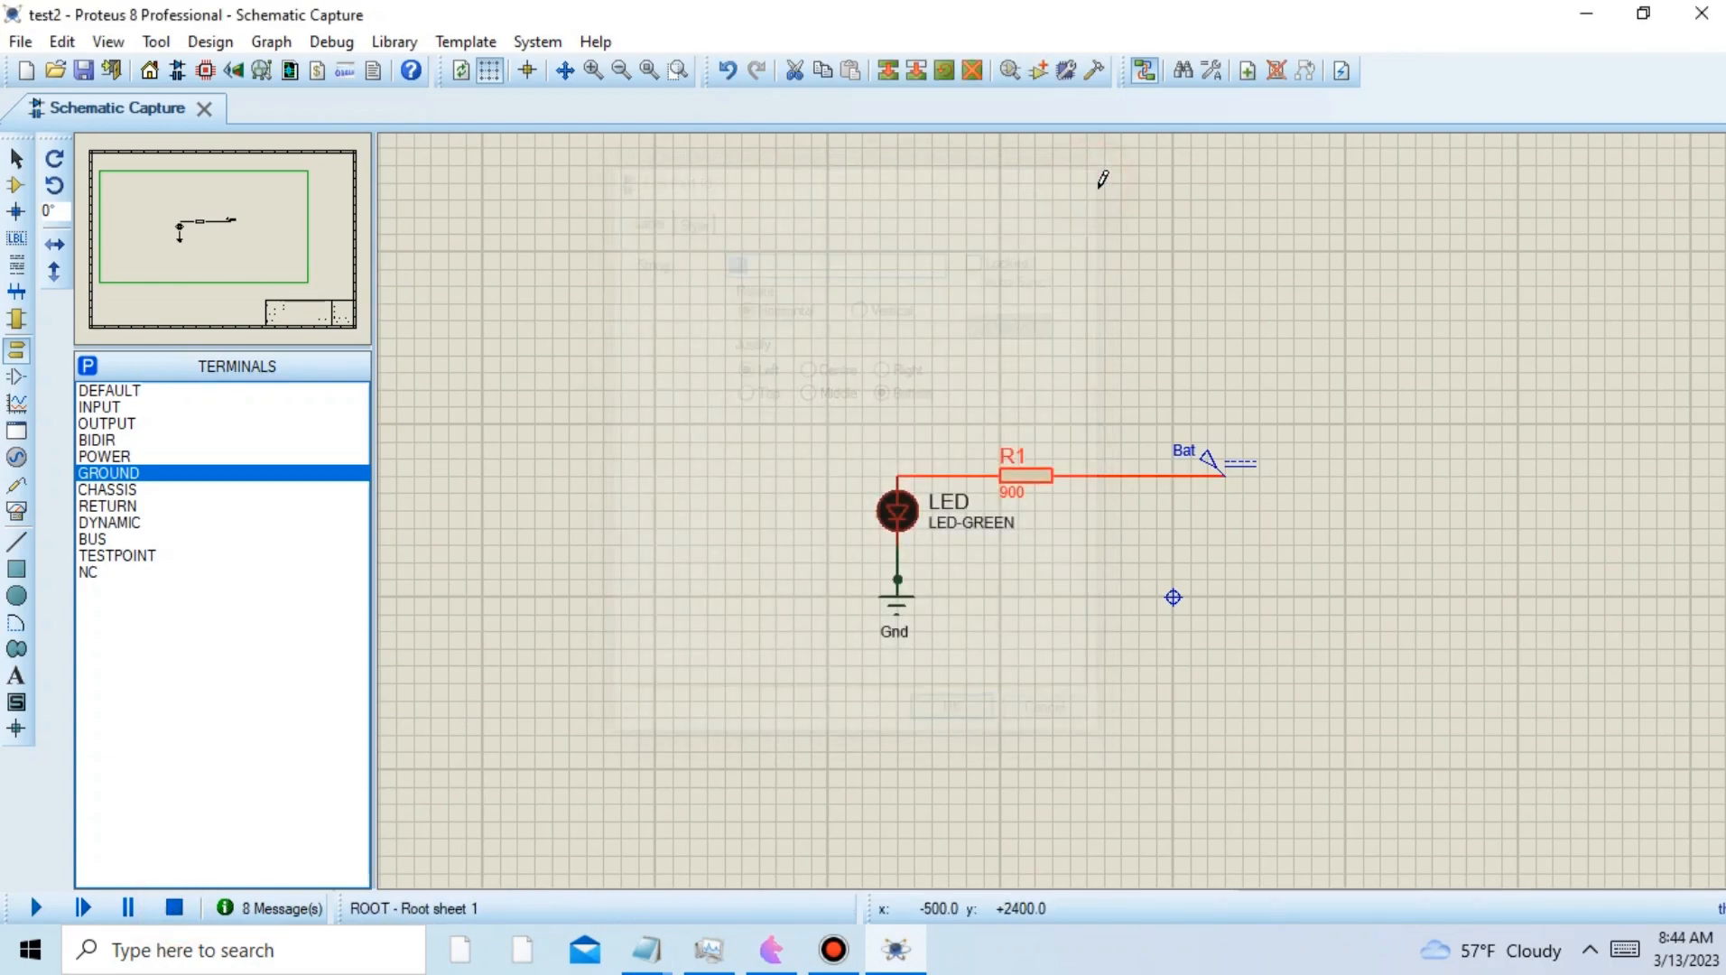
click(1018, 484)
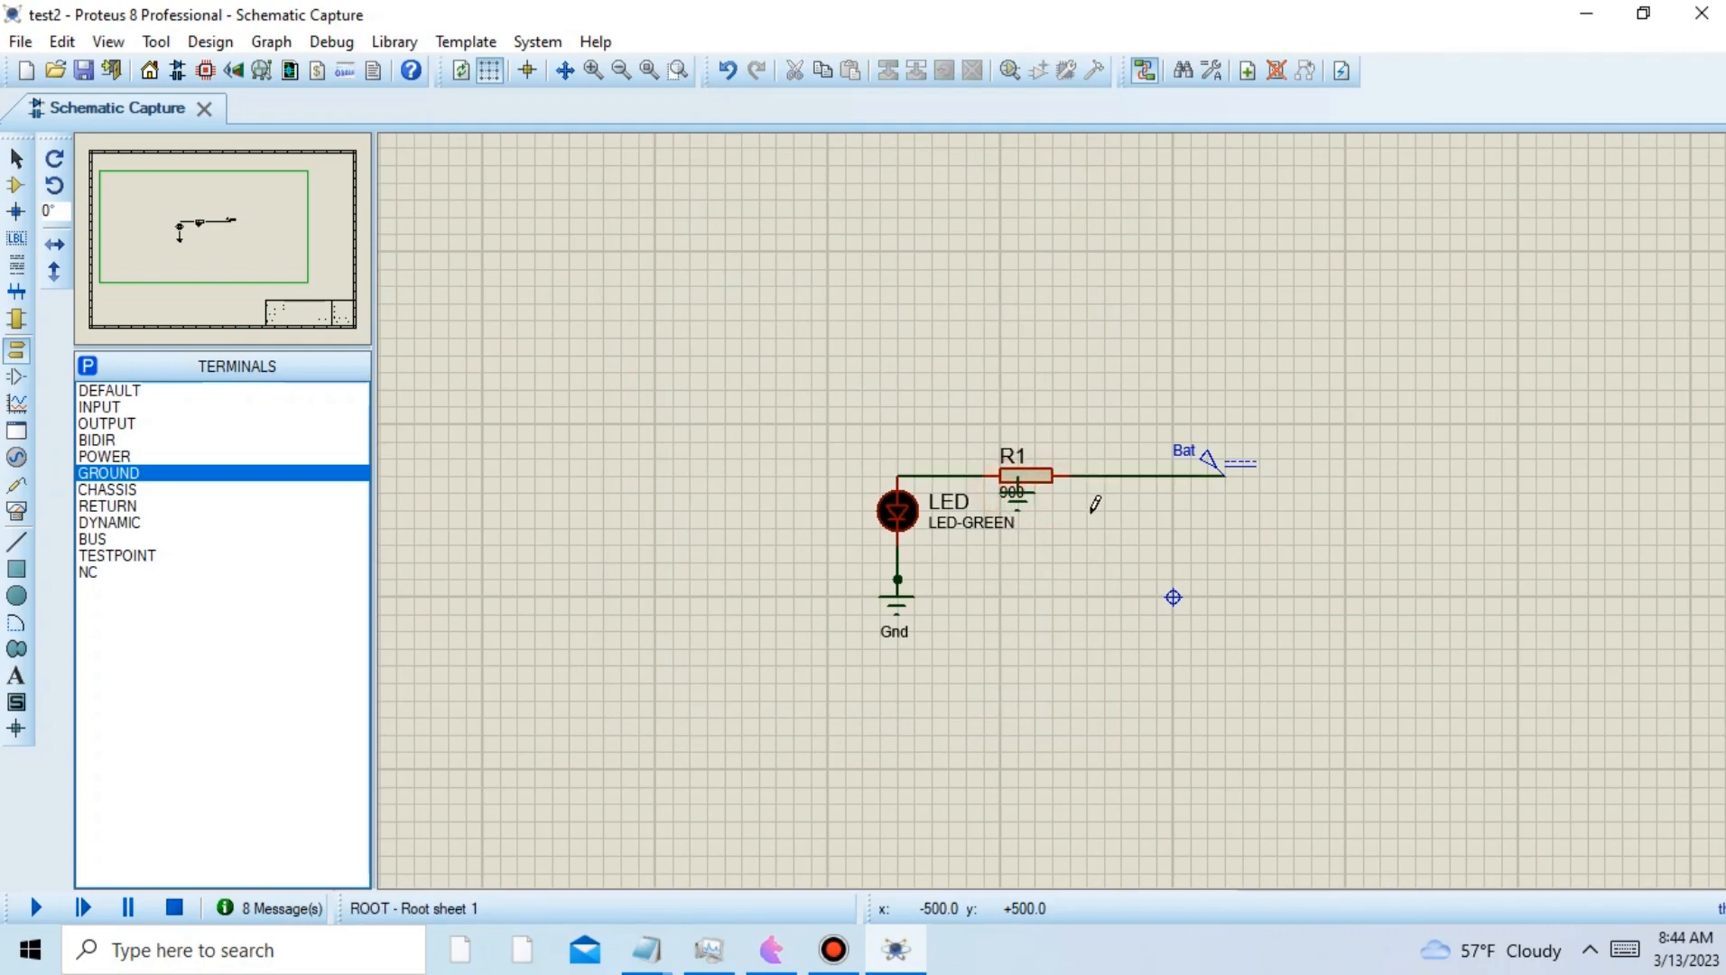
- Set R1's resistance back to 200, then start the simulation again and stop it
double_click(1020, 478)
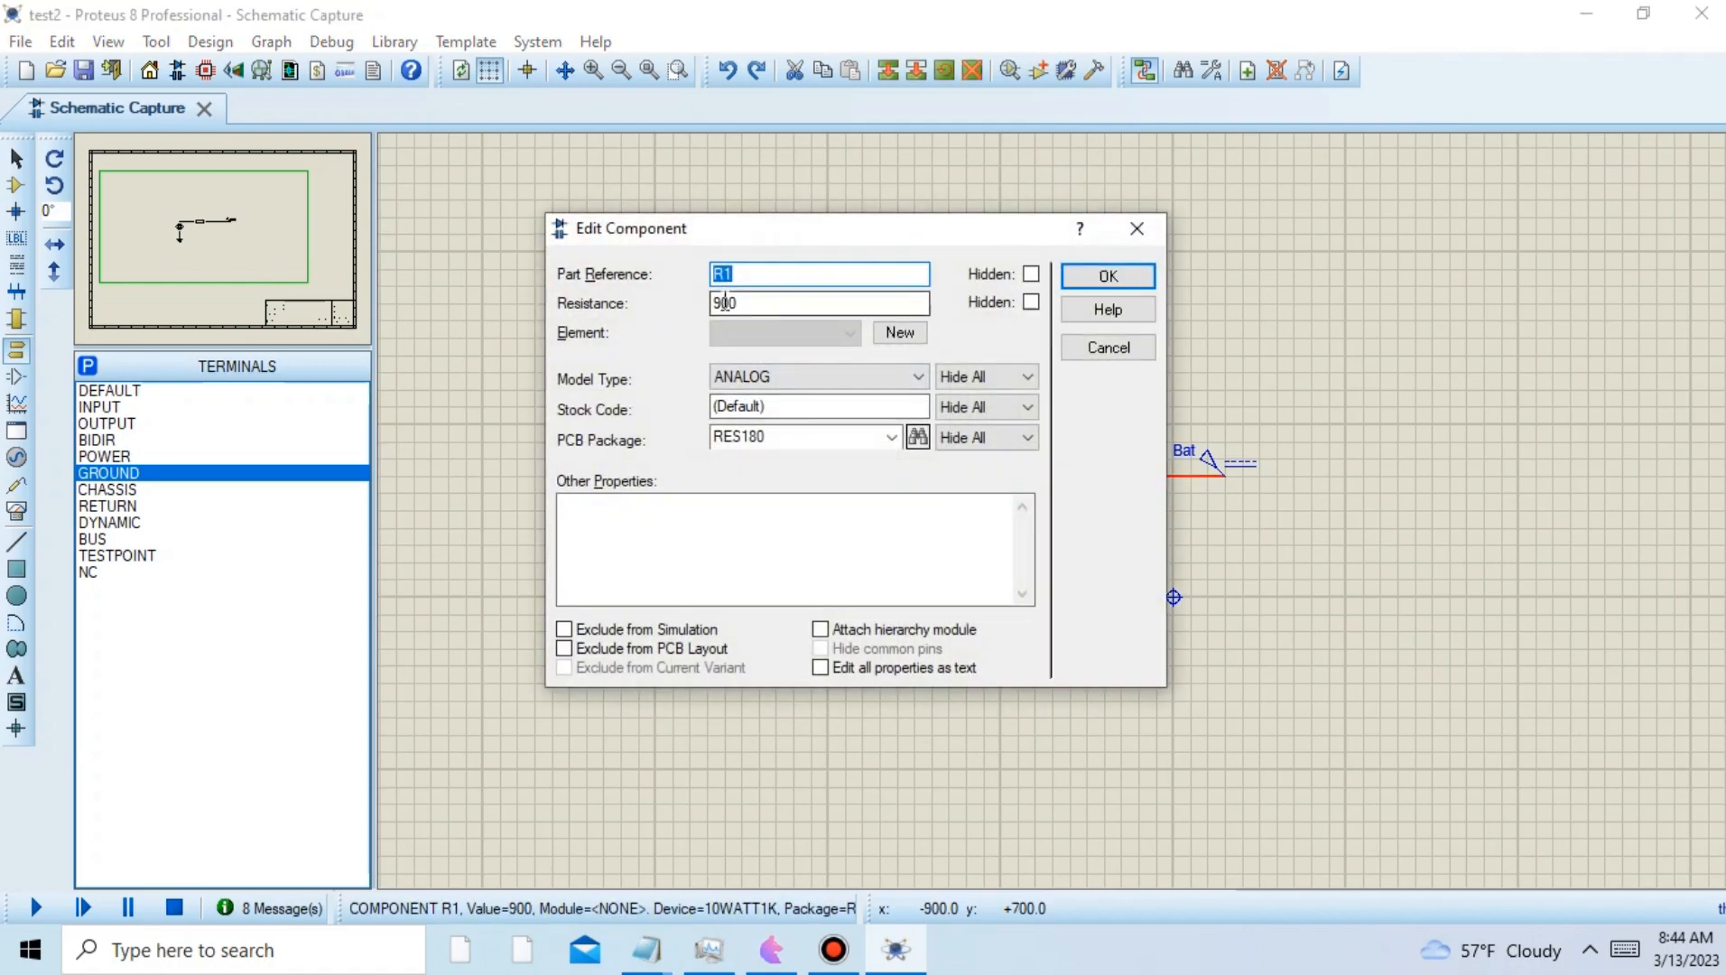
double_click(725, 303)
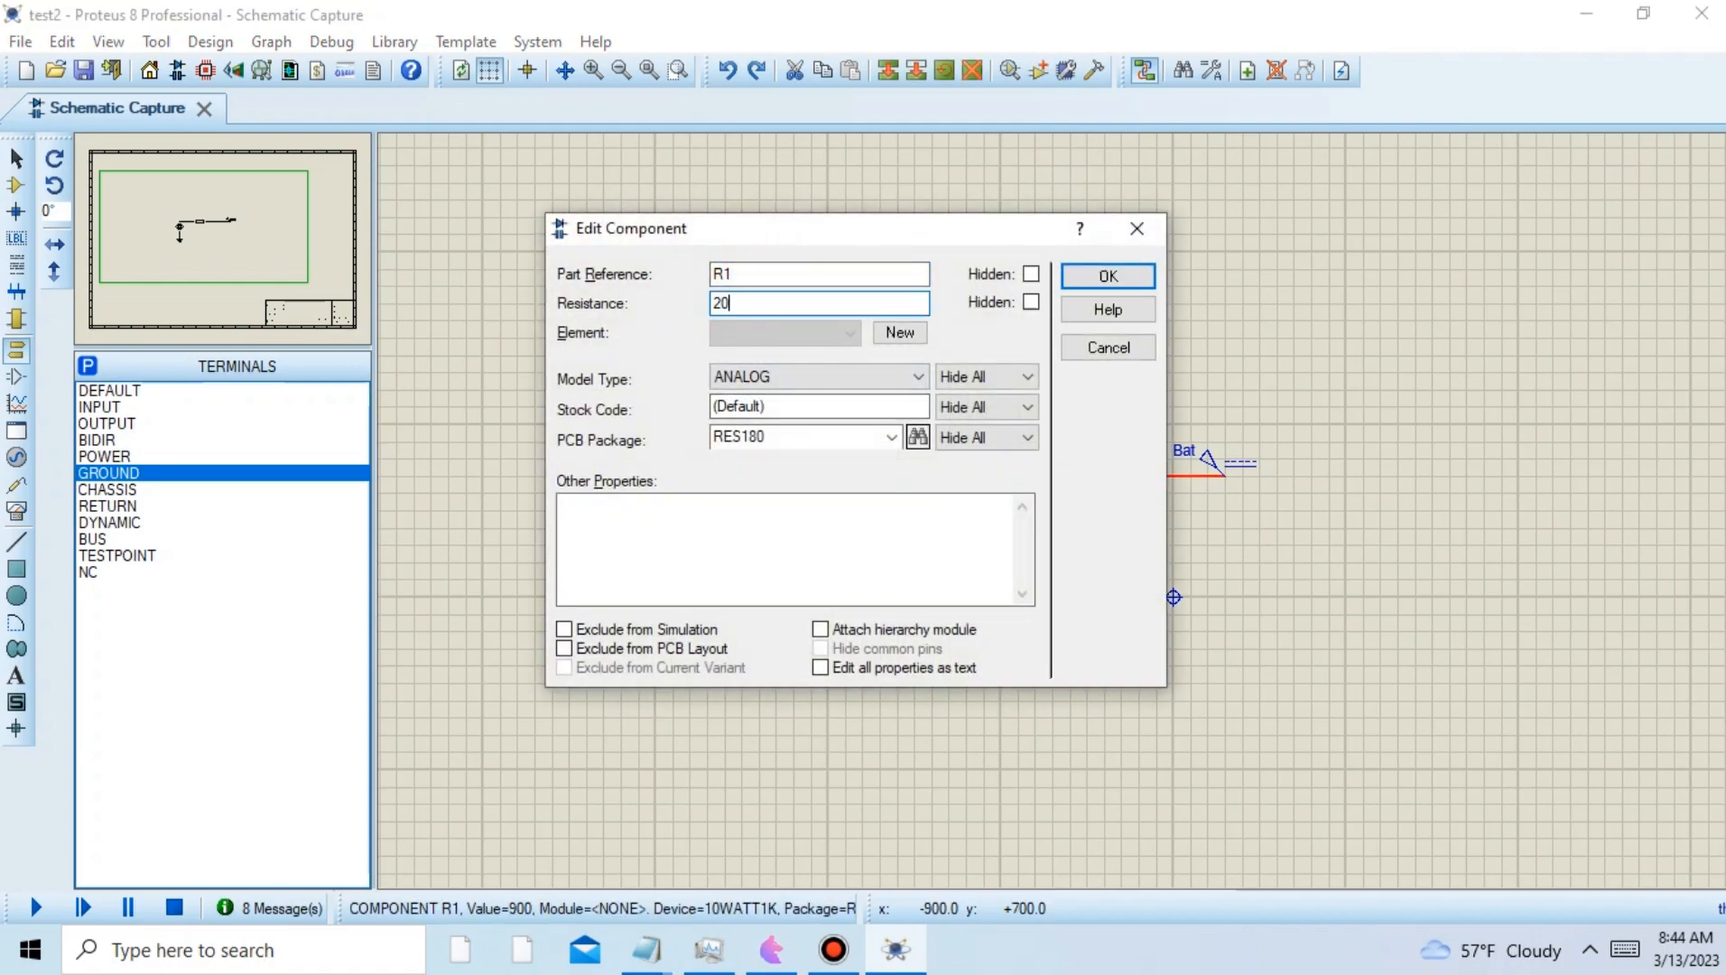
click(1103, 280)
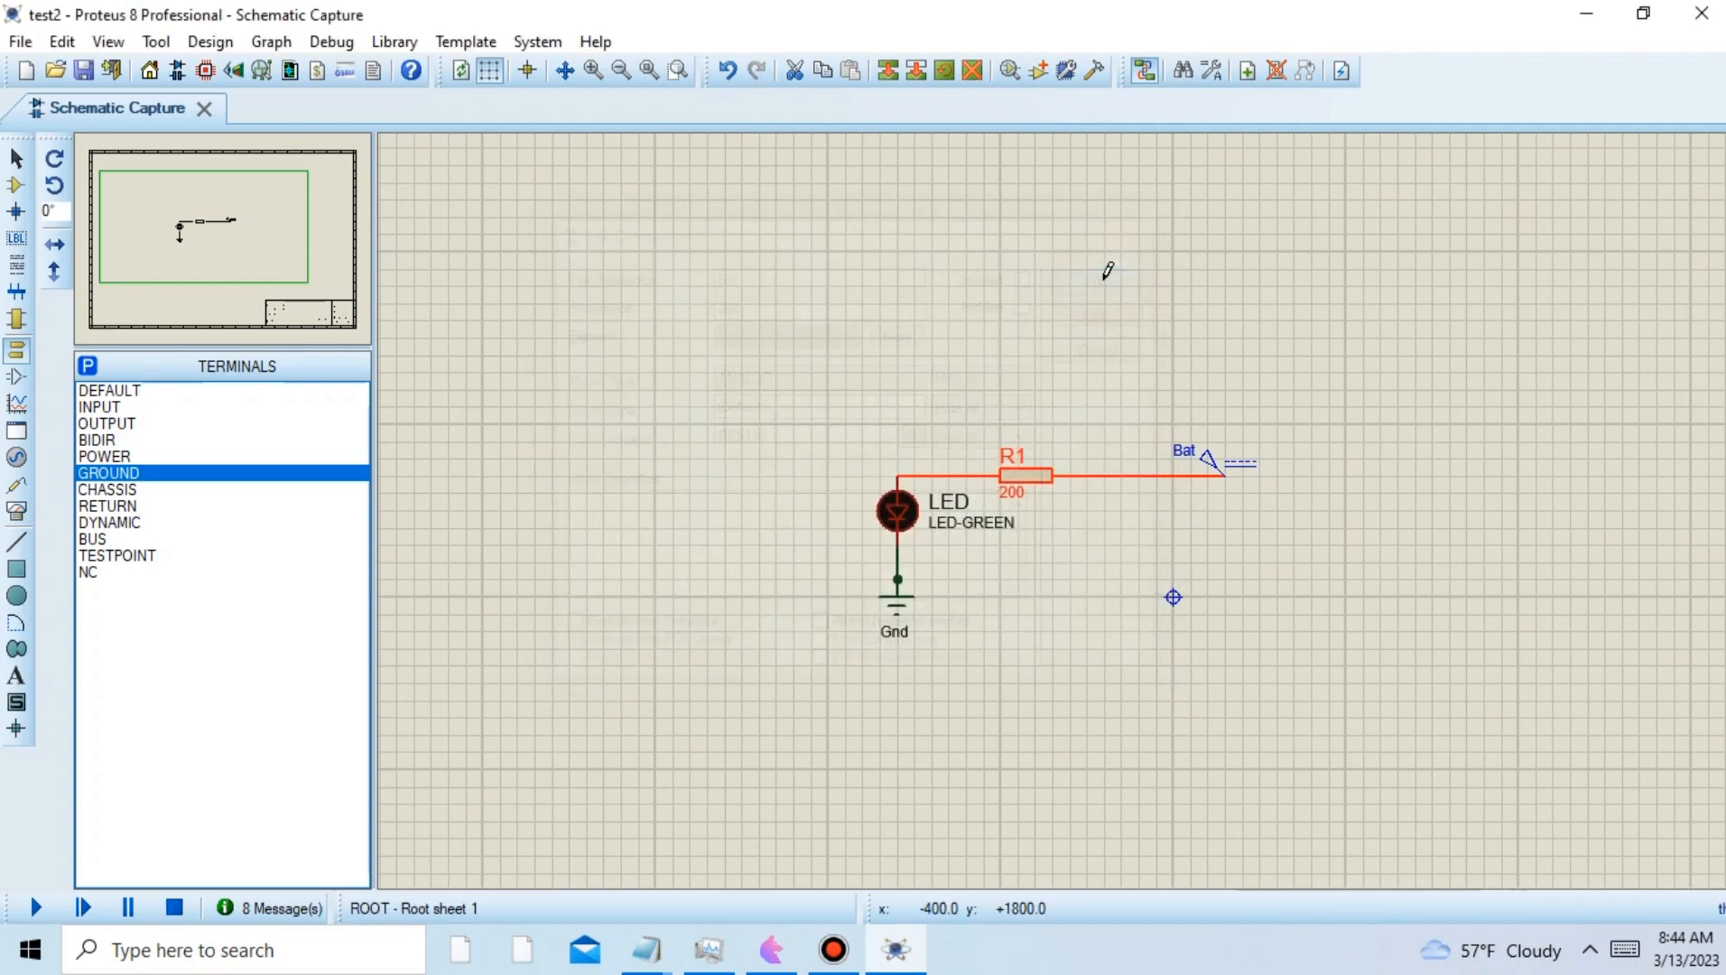
click(43, 910)
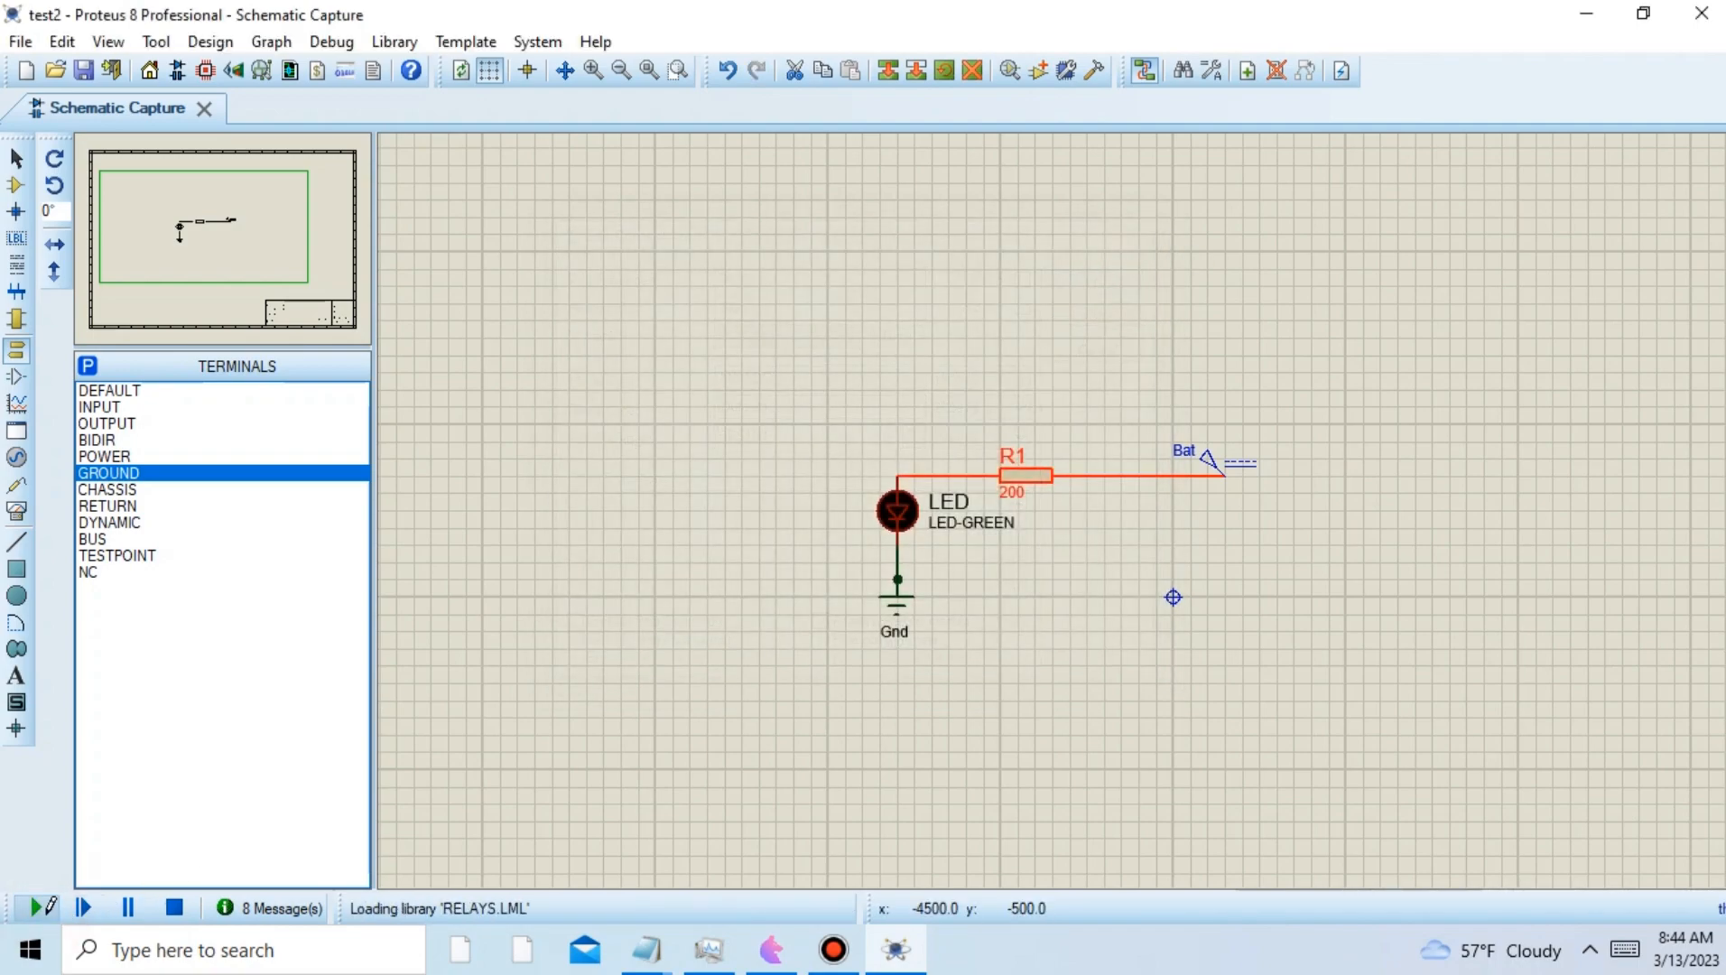
click(185, 897)
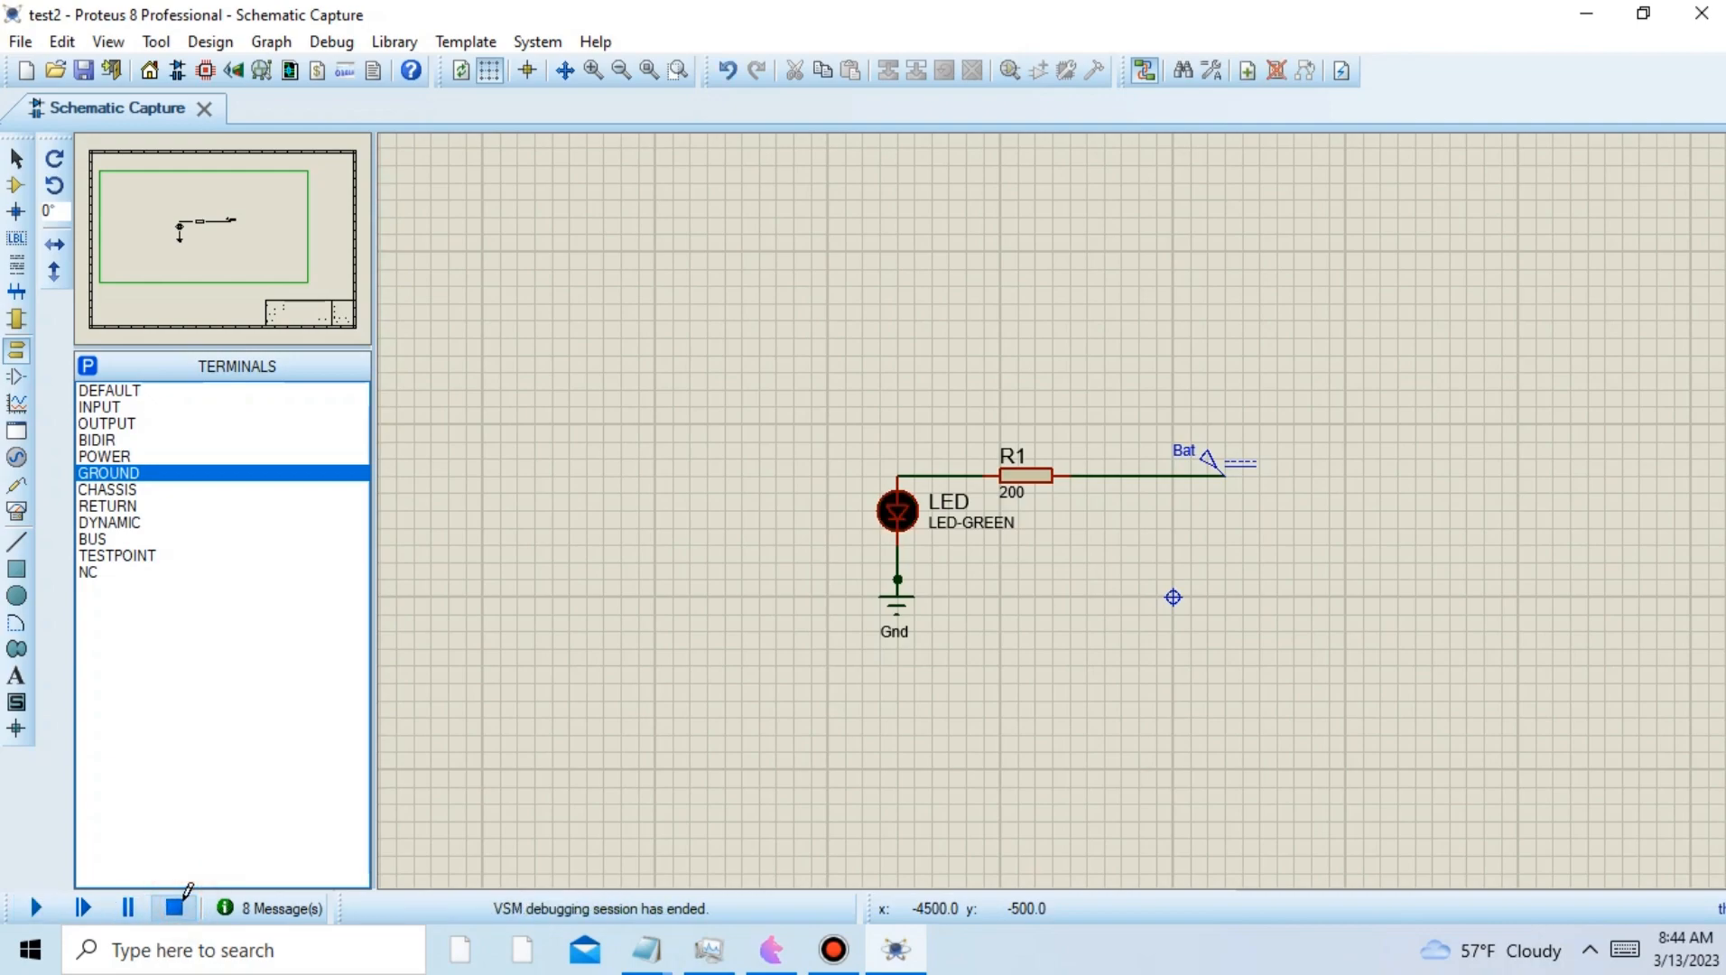